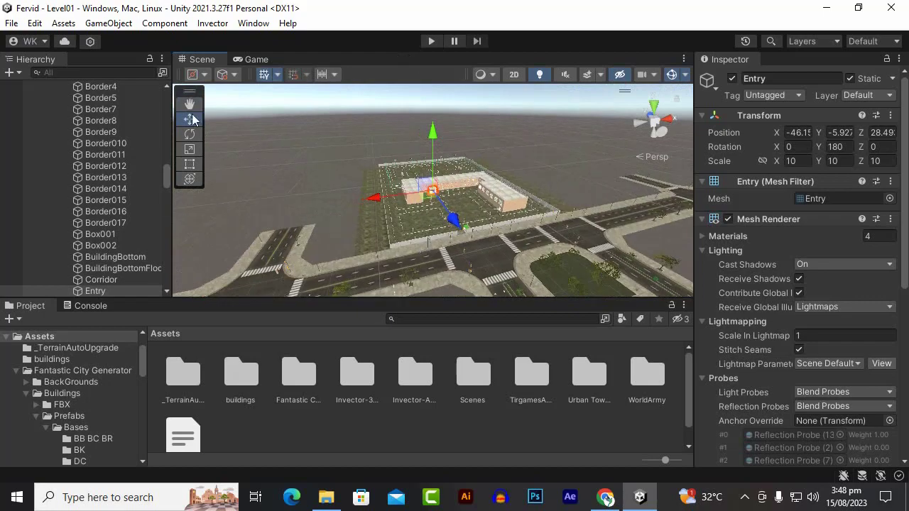
Select the SchoolSceneObject in the hierarchy and collapse its child objects.
{"action": "left_click_drag", "start_coordinate": [448, 222], "coordinate": [179, 185], "text": "alt"}
{"action": "scroll", "coordinate": [353, 178], "scroll_direction": "up", "scroll_amount": 5}
{"action": "left_click_drag", "start_coordinate": [353, 177], "coordinate": [533, 226], "text": "alt"}
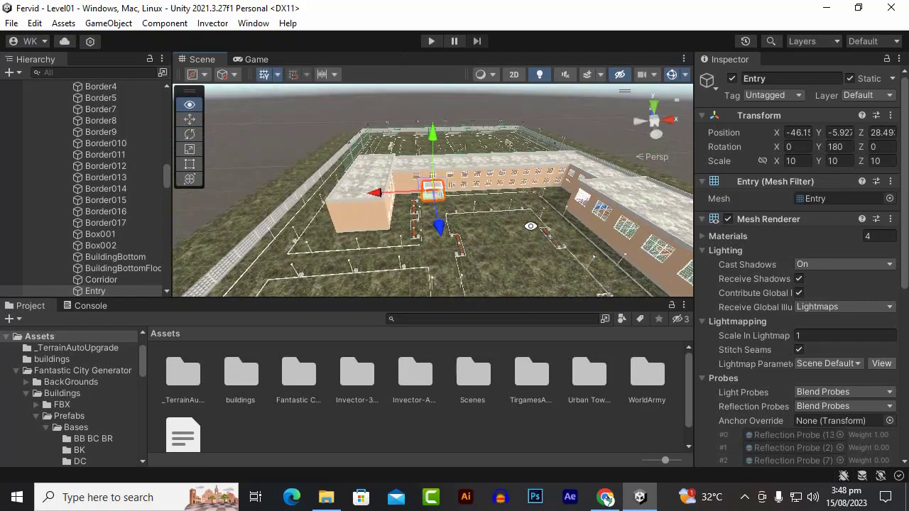
{"action": "scroll", "coordinate": [149, 239], "scroll_direction": "up", "scroll_amount": 6}
{"action": "scroll", "coordinate": [149, 239], "scroll_direction": "up", "scroll_amount": 10}
{"action": "left_click", "coordinate": [40, 109]}
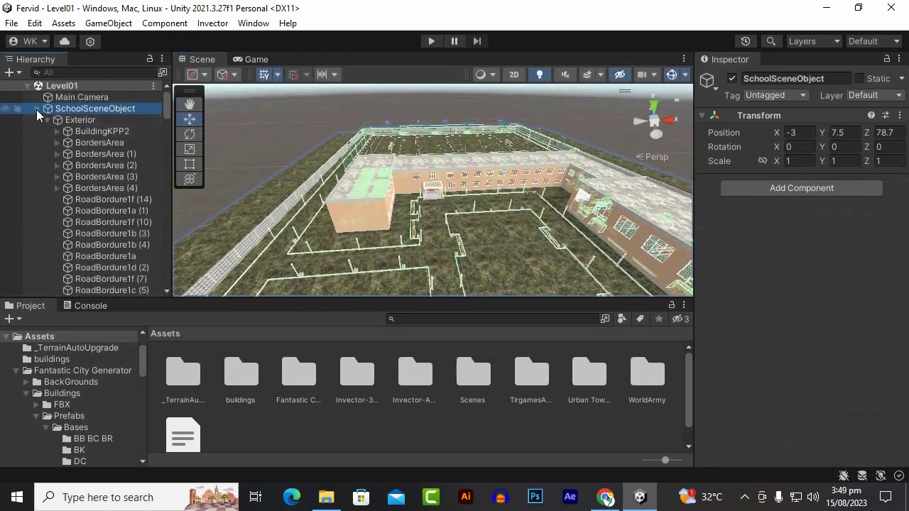
{"action": "double_click", "coordinate": [36, 109]}
Move the SchoolSceneObject along X to a position of about -42.
{"action": "left_click_drag", "start_coordinate": [416, 213], "coordinate": [484, 224], "text": "alt"}
{"action": "scroll", "coordinate": [484, 225], "scroll_direction": "down", "scroll_amount": 6}
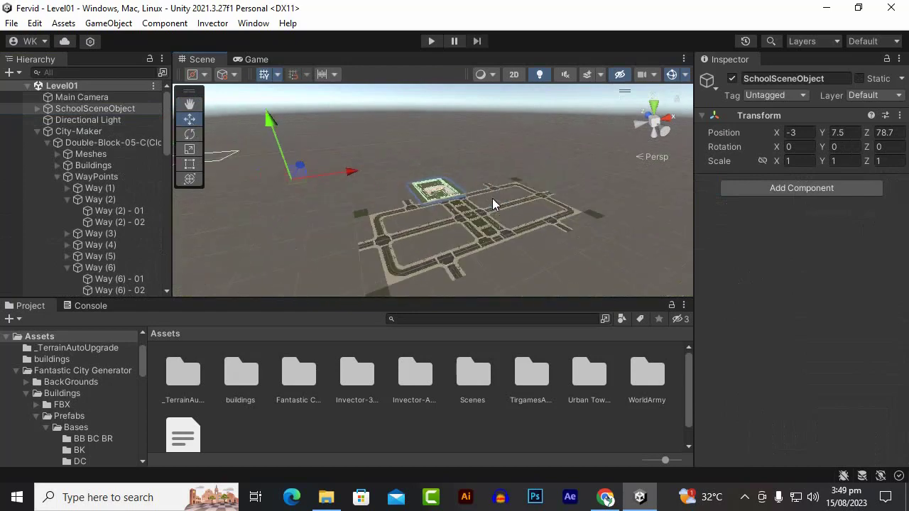
{"action": "scroll", "coordinate": [492, 198], "scroll_direction": "up", "scroll_amount": 3}
{"action": "scroll", "coordinate": [492, 198], "scroll_direction": "up", "scroll_amount": 5}
{"action": "left_click_drag", "start_coordinate": [777, 133], "coordinate": [708, 140]}
{"action": "scroll", "coordinate": [444, 265], "scroll_direction": "down", "scroll_amount": 5, "text": "alt"}
{"action": "left_click_drag", "start_coordinate": [444, 265], "coordinate": [515, 253], "text": "alt"}
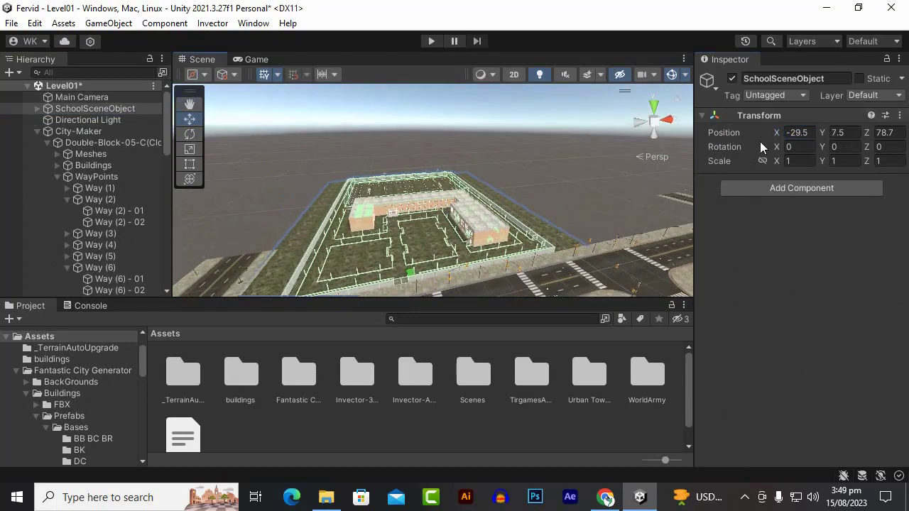
{"action": "left_click_drag", "start_coordinate": [779, 133], "coordinate": [613, 184]}
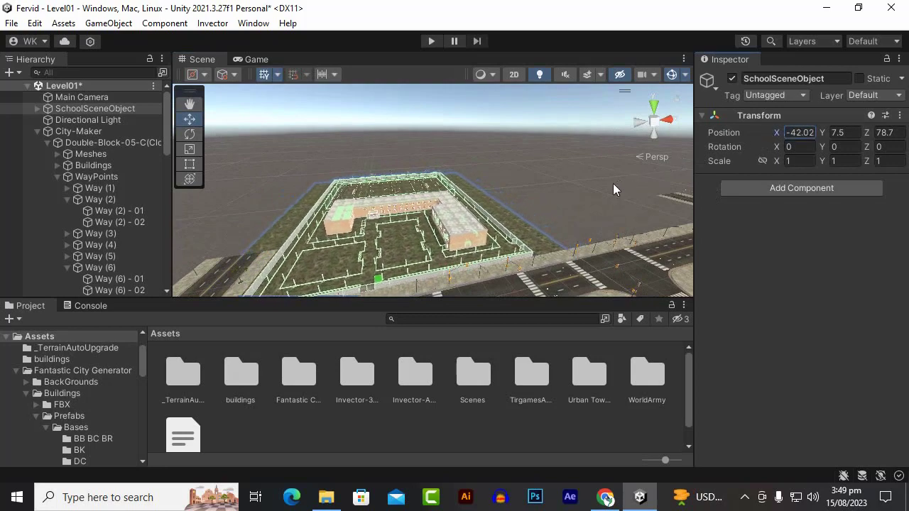
Fine-tune the SchoolSceneObject's position against the street corner to X -45.3 and Z 79.2.
{"action": "scroll", "coordinate": [613, 184], "scroll_direction": "down", "scroll_amount": 3}
{"action": "left_click_drag", "start_coordinate": [469, 248], "coordinate": [547, 222], "text": "alt"}
{"action": "scroll", "coordinate": [399, 257], "scroll_direction": "up", "scroll_amount": 2}
{"action": "left_click", "coordinate": [189, 106]}
{"action": "left_click_drag", "start_coordinate": [341, 274], "coordinate": [426, 270]}
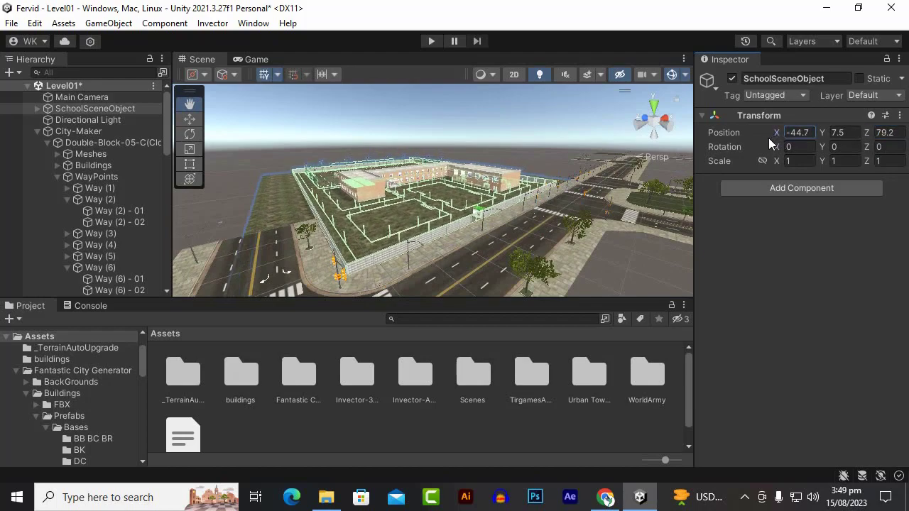
{"action": "left_click_drag", "start_coordinate": [769, 140], "coordinate": [762, 140]}
{"action": "scroll", "coordinate": [517, 209], "scroll_direction": "up", "scroll_amount": 2}
{"action": "left_click_drag", "start_coordinate": [517, 209], "coordinate": [464, 257], "text": "alt"}
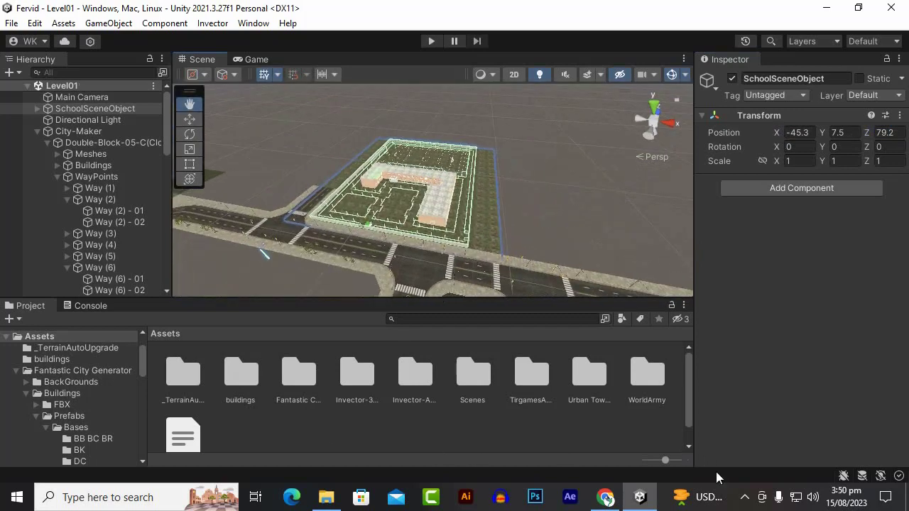
Clear the selection and open the Fantastic City Generator asset folder.
{"action": "left_click", "coordinate": [298, 431]}
{"action": "key", "text": "w"}
{"action": "scroll", "coordinate": [399, 180], "scroll_direction": "down", "scroll_amount": 3}
{"action": "scroll", "coordinate": [406, 188], "scroll_direction": "up", "scroll_amount": 2}
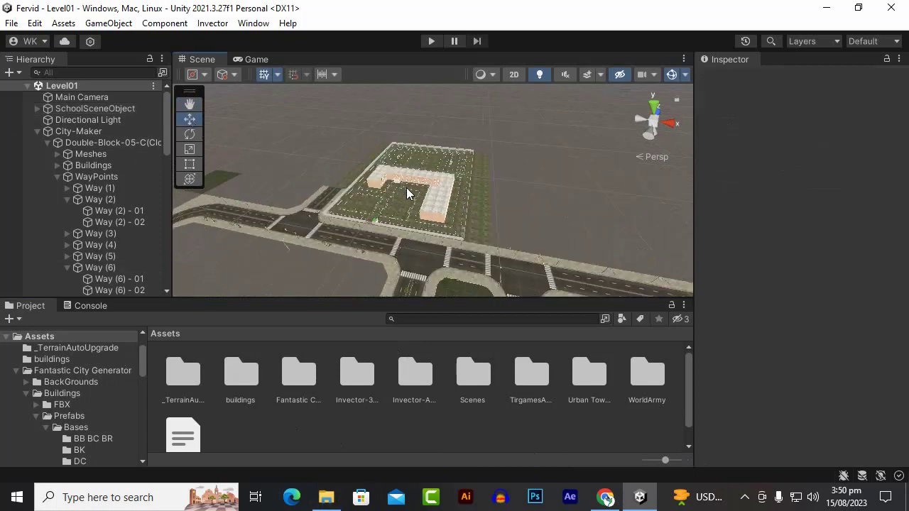
{"action": "double_click", "coordinate": [298, 373]}
{"action": "left_click", "coordinate": [240, 373]}
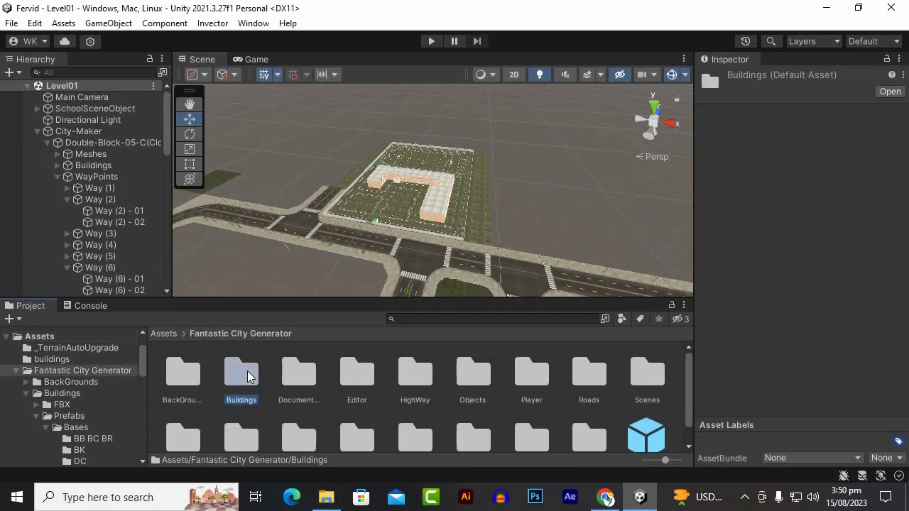
Browse the Fantastic City Generator assets to the SB folder under Buildings > Prefabs.
{"action": "double_click", "coordinate": [200, 373]}
{"action": "left_click", "coordinate": [186, 374]}
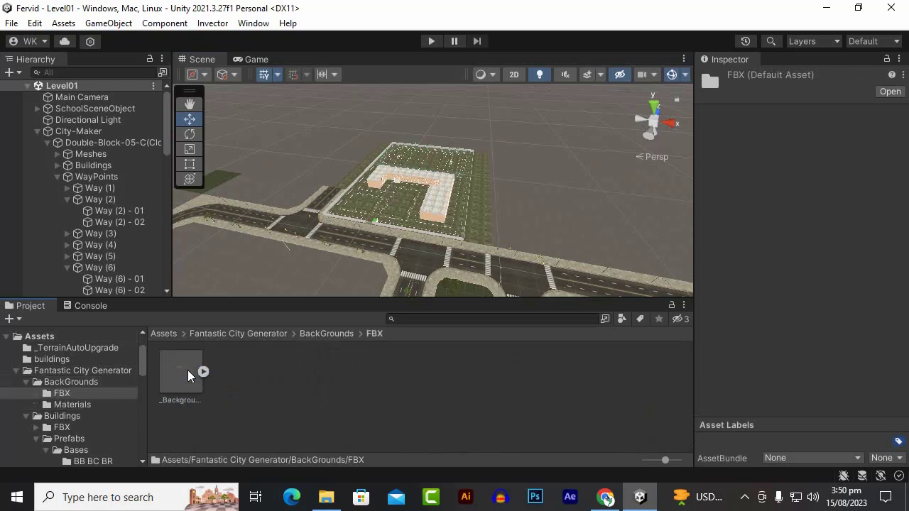
{"action": "left_click", "coordinate": [269, 339]}
{"action": "double_click", "coordinate": [239, 374]}
{"action": "double_click", "coordinate": [235, 373]}
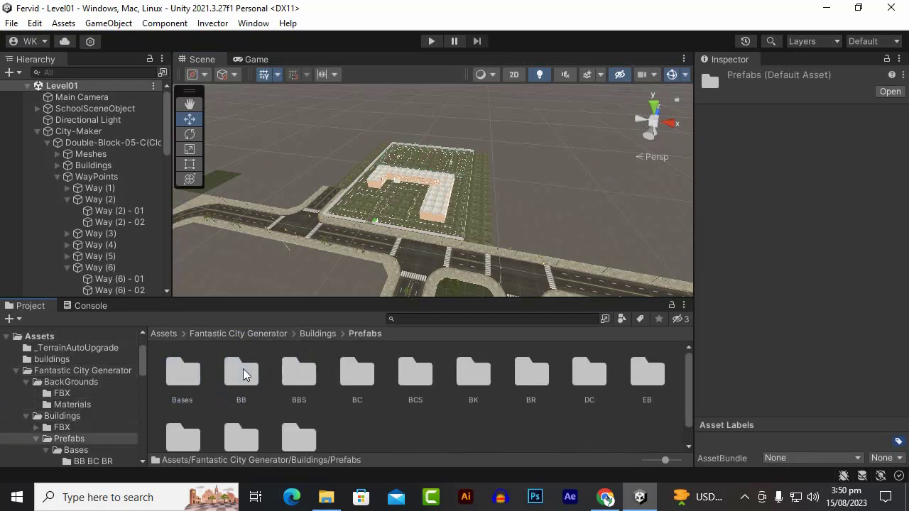
{"action": "scroll", "coordinate": [309, 410], "scroll_direction": "down", "scroll_amount": 1}
{"action": "double_click", "coordinate": [298, 412]}
{"action": "left_click_drag", "start_coordinate": [235, 371], "coordinate": [539, 205]}
{"action": "key", "text": "f"}
{"action": "left_click_drag", "start_coordinate": [471, 263], "coordinate": [501, 284], "text": "alt"}
{"action": "scroll", "coordinate": [595, 138], "scroll_direction": "up", "scroll_amount": 5}
{"action": "scroll", "coordinate": [490, 241], "scroll_direction": "down", "scroll_amount": 3}
{"action": "left_click_drag", "start_coordinate": [453, 178], "coordinate": [419, 206]}
{"action": "left_click_drag", "start_coordinate": [419, 206], "coordinate": [632, 135], "text": "alt"}
{"action": "left_click_drag", "start_coordinate": [589, 224], "coordinate": [603, 163], "text": "alt"}
{"action": "key", "text": "Delete"}
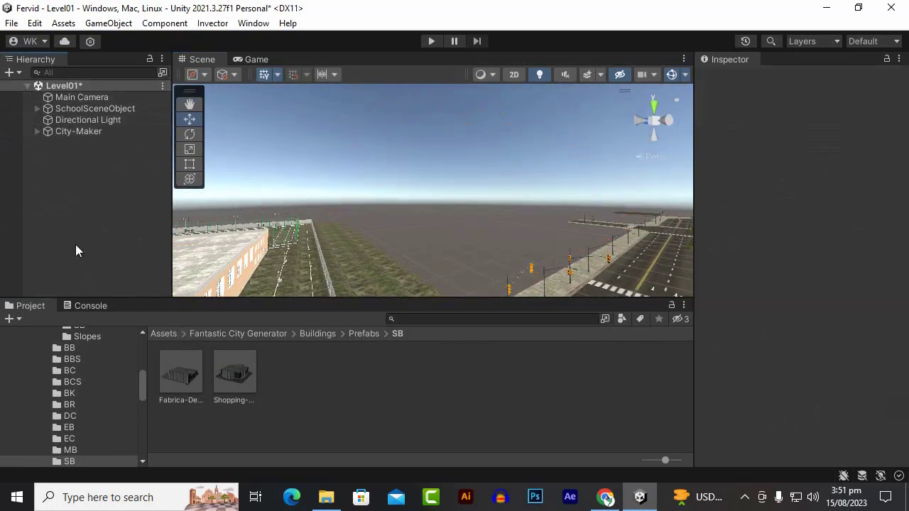
Add the Fabrica-Detroit and Shopping-01 prefabs to the hierarchy and move Fabrica-Detroit along Z to about 206.
{"action": "left_click_drag", "start_coordinate": [77, 250], "coordinate": [103, 250]}
{"action": "key", "text": "f"}
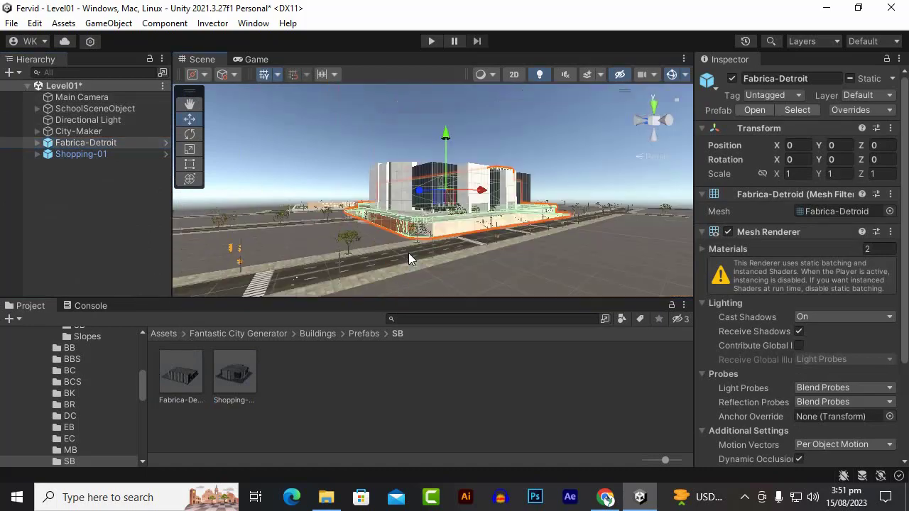
{"action": "scroll", "coordinate": [409, 252], "scroll_direction": "up", "scroll_amount": 3}
{"action": "left_click_drag", "start_coordinate": [409, 252], "coordinate": [341, 274], "text": "alt"}
{"action": "scroll", "coordinate": [374, 266], "scroll_direction": "down", "scroll_amount": 4}
{"action": "scroll", "coordinate": [449, 278], "scroll_direction": "down", "scroll_amount": 3}
{"action": "scroll", "coordinate": [340, 273], "scroll_direction": "up", "scroll_amount": 3}
{"action": "left_click_drag", "start_coordinate": [485, 184], "coordinate": [623, 157]}
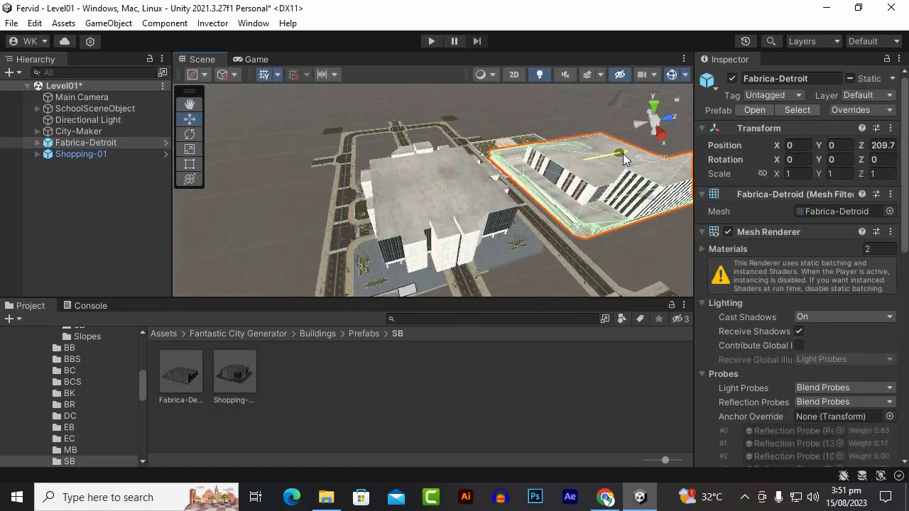
Collapse the city block in the hierarchy and move the Shopping-01 building along X to 378.
{"action": "left_click", "coordinate": [436, 226]}
{"action": "left_click", "coordinate": [86, 143]}
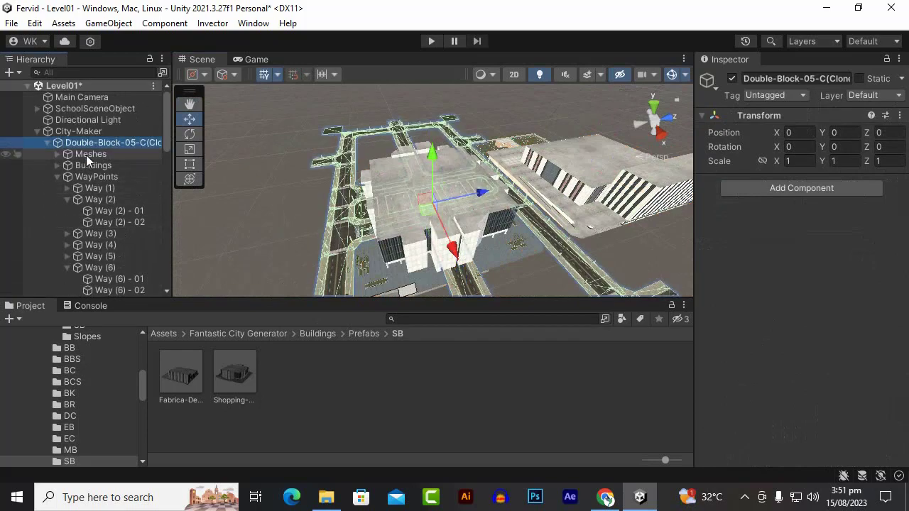
{"action": "key", "text": "Left"}
{"action": "left_click", "coordinate": [99, 154]}
{"action": "left_click", "coordinate": [95, 165]}
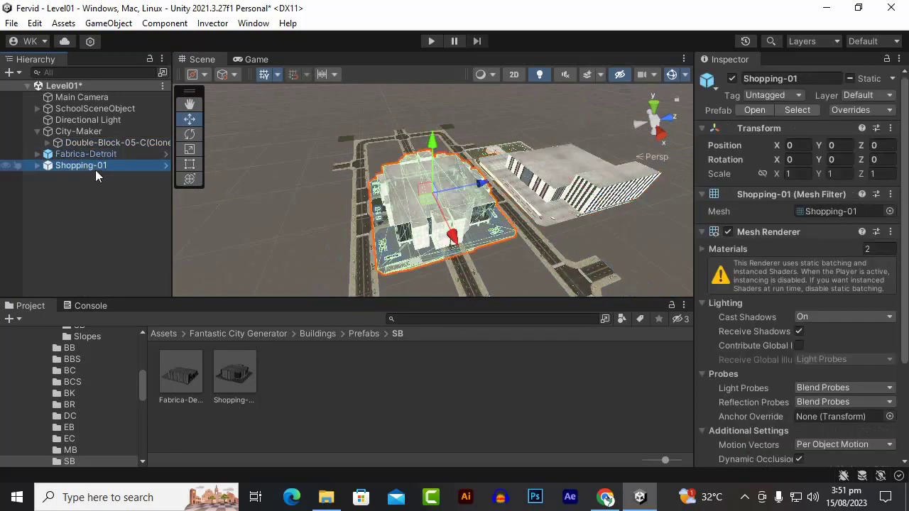
{"action": "scroll", "coordinate": [481, 226], "scroll_direction": "down", "scroll_amount": 5}
{"action": "scroll", "coordinate": [641, 247], "scroll_direction": "up", "scroll_amount": 5}
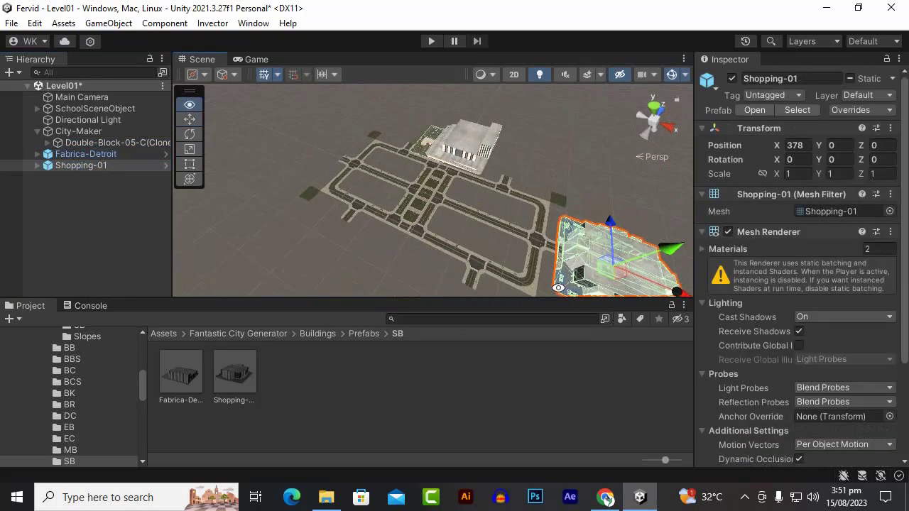
Examine how the Shopping-01 building meets the end of the road and sidewalk.
{"action": "left_click", "coordinate": [609, 247]}
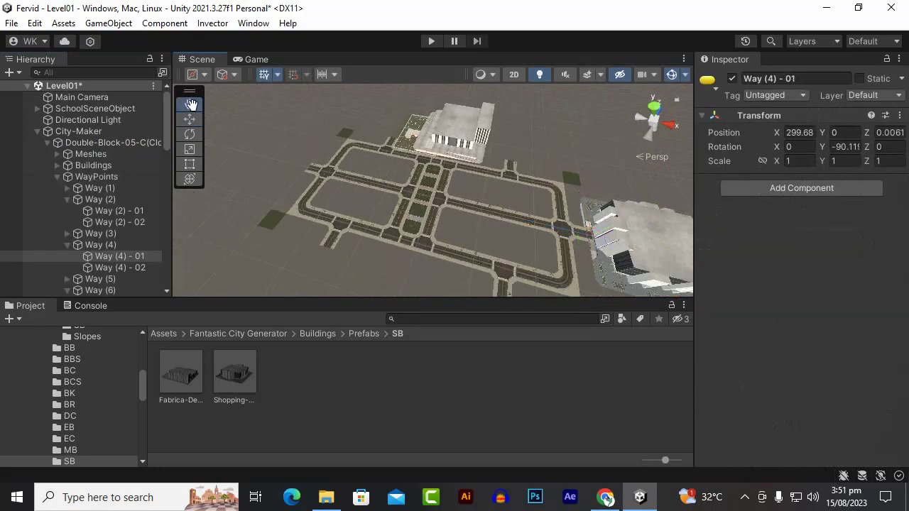
{"action": "left_click_drag", "start_coordinate": [592, 246], "coordinate": [461, 206]}
{"action": "scroll", "coordinate": [461, 206], "scroll_direction": "up", "scroll_amount": 6}
{"action": "left_click", "coordinate": [472, 200]}
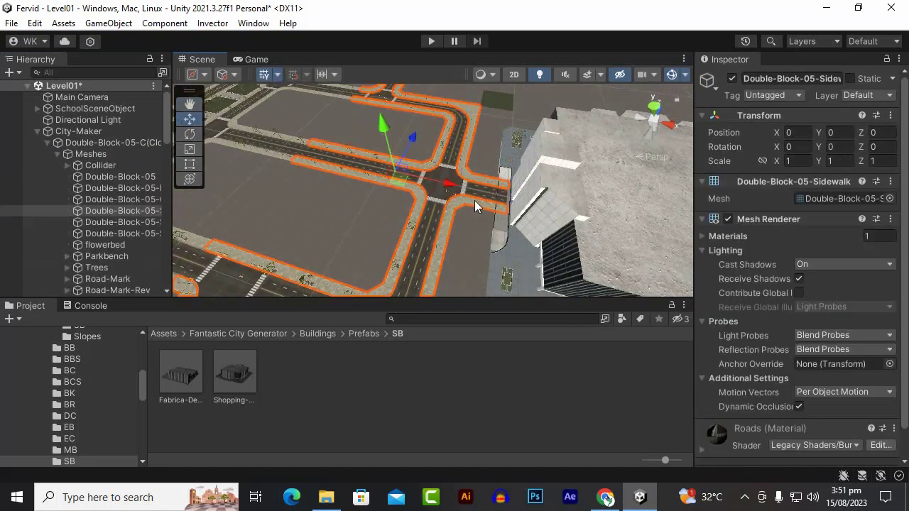
{"action": "left_click", "coordinate": [478, 229]}
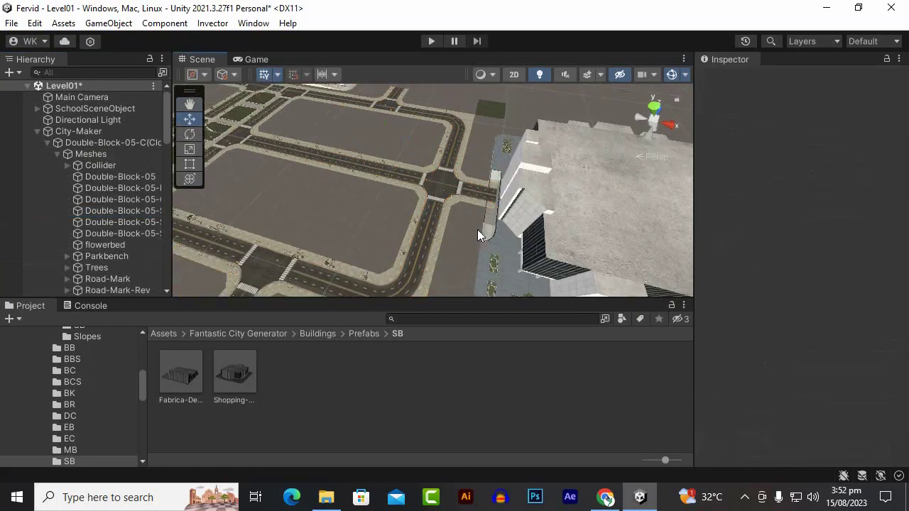
{"action": "left_click_drag", "start_coordinate": [512, 142], "coordinate": [625, 138], "text": "alt"}
{"action": "scroll", "coordinate": [572, 233], "scroll_direction": "down", "scroll_amount": 3}
Select the Fabrica-Detroit building and move it along X to -262, past the school grounds.
{"action": "left_click", "coordinate": [572, 235]}
{"action": "left_click", "coordinate": [264, 124]}
{"action": "key", "text": "f"}
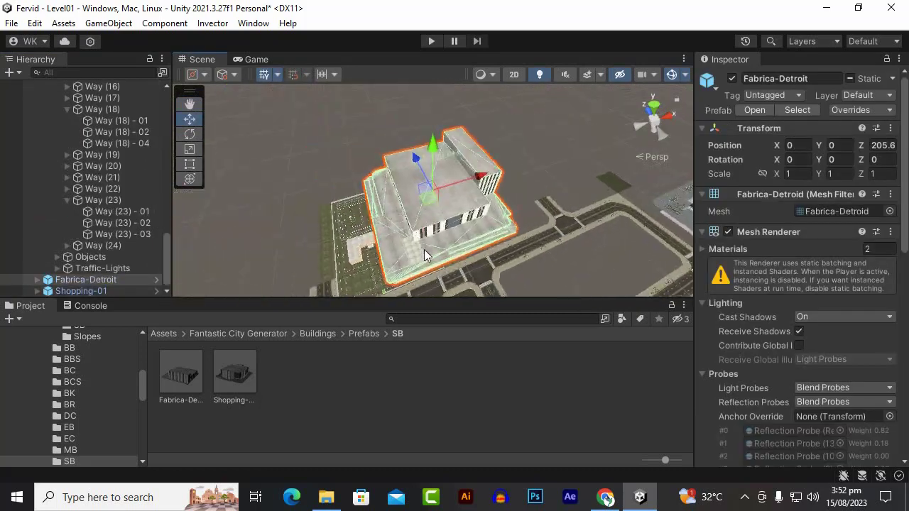
{"action": "left_click_drag", "start_coordinate": [497, 213], "coordinate": [419, 197], "text": "alt"}
{"action": "scroll", "coordinate": [419, 197], "scroll_direction": "up", "scroll_amount": 2}
{"action": "left_click_drag", "start_coordinate": [480, 190], "coordinate": [461, 185]}
{"action": "scroll", "coordinate": [303, 223], "scroll_direction": "up", "scroll_amount": 4}
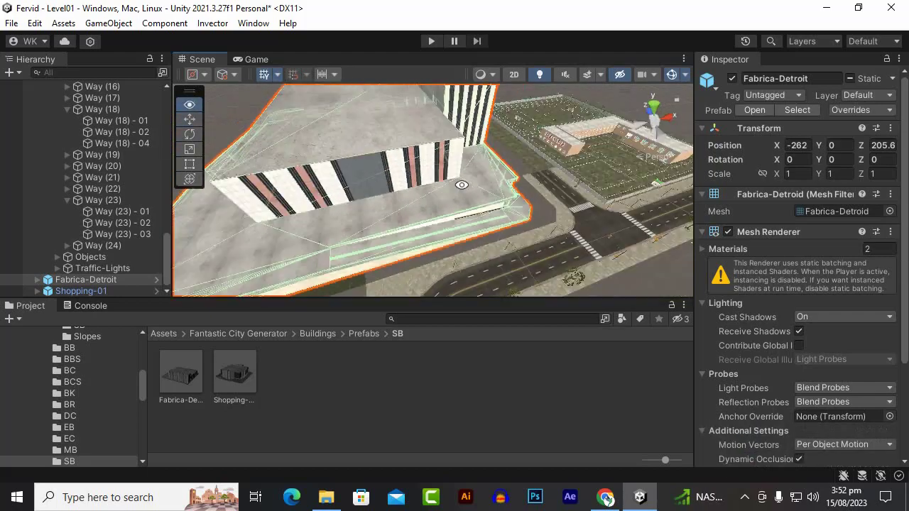
Move the Fabrica-Detroit building along Z to about -198, on the opposite side of the road network from the school.
{"action": "scroll", "coordinate": [327, 237], "scroll_direction": "down", "scroll_amount": 3}
{"action": "left_click_drag", "start_coordinate": [327, 237], "coordinate": [505, 220], "text": "alt"}
{"action": "scroll", "coordinate": [396, 250], "scroll_direction": "up", "scroll_amount": 4}
{"action": "middle_click_drag", "start_coordinate": [396, 250], "coordinate": [375, 197]}
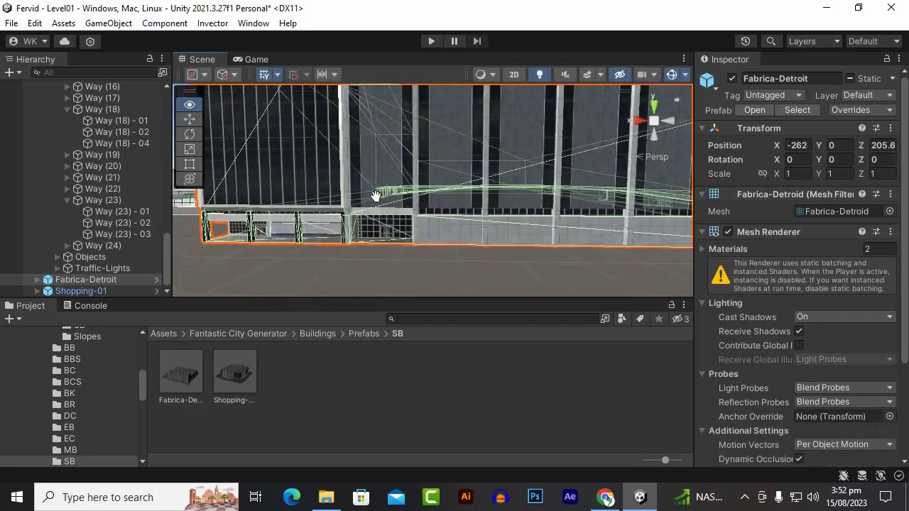
{"action": "left_click_drag", "start_coordinate": [375, 197], "coordinate": [2, 304], "text": "alt"}
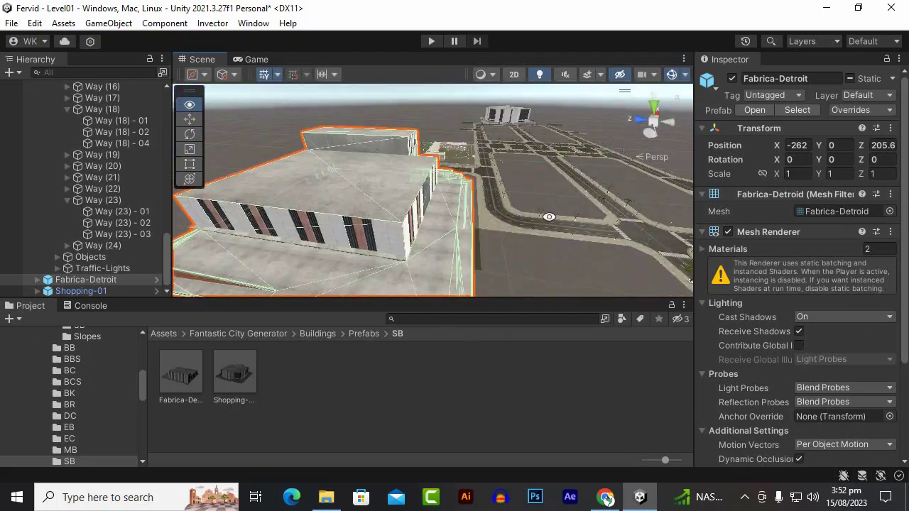
{"action": "left_click_drag", "start_coordinate": [589, 186], "coordinate": [341, 234], "text": "alt"}
{"action": "scroll", "coordinate": [341, 234], "scroll_direction": "down", "scroll_amount": 10}
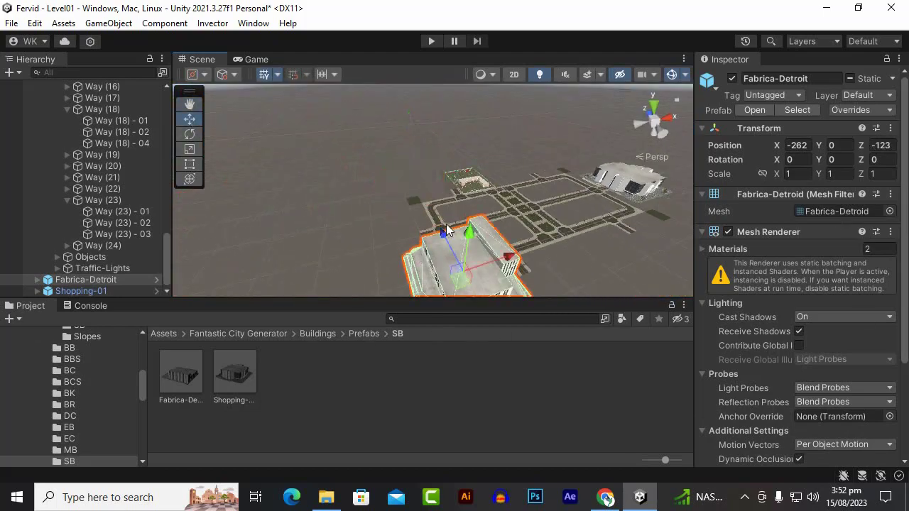
{"action": "left_click_drag", "start_coordinate": [446, 230], "coordinate": [353, 212], "text": "alt"}
{"action": "left_click_drag", "start_coordinate": [288, 249], "coordinate": [304, 241]}
{"action": "left_click_drag", "start_coordinate": [444, 218], "coordinate": [119, 272], "text": "alt"}
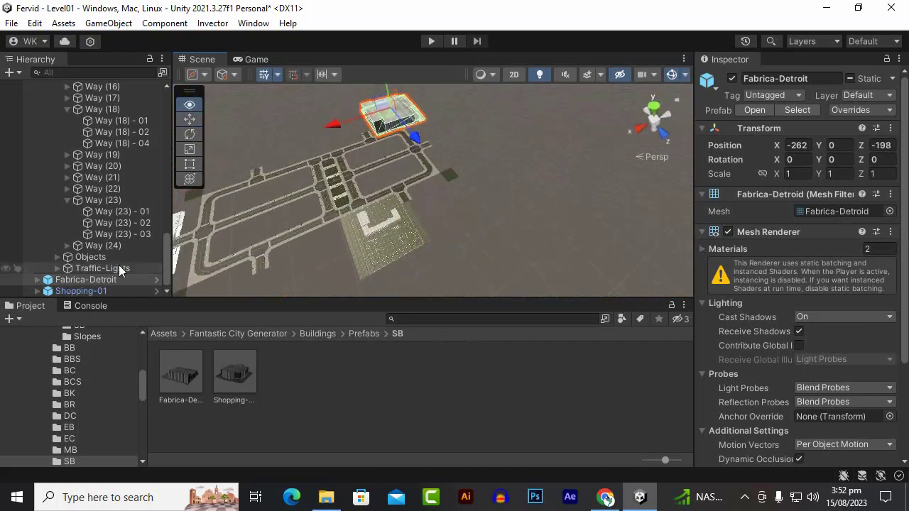
Inspect the Fabrica-Detroit building's street corner and shift the building along X to -249.
{"action": "key", "text": "f"}
{"action": "scroll", "coordinate": [366, 227], "scroll_direction": "down", "scroll_amount": 10}
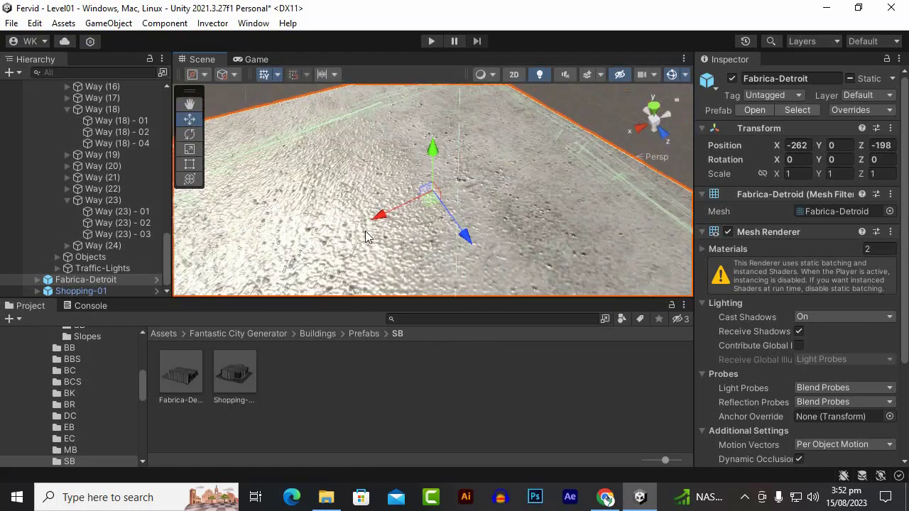
{"action": "left_click_drag", "start_coordinate": [575, 191], "coordinate": [400, 170], "text": "alt"}
{"action": "scroll", "coordinate": [399, 171], "scroll_direction": "up", "scroll_amount": 8}
{"action": "middle_click_drag", "start_coordinate": [400, 171], "coordinate": [374, 223]}
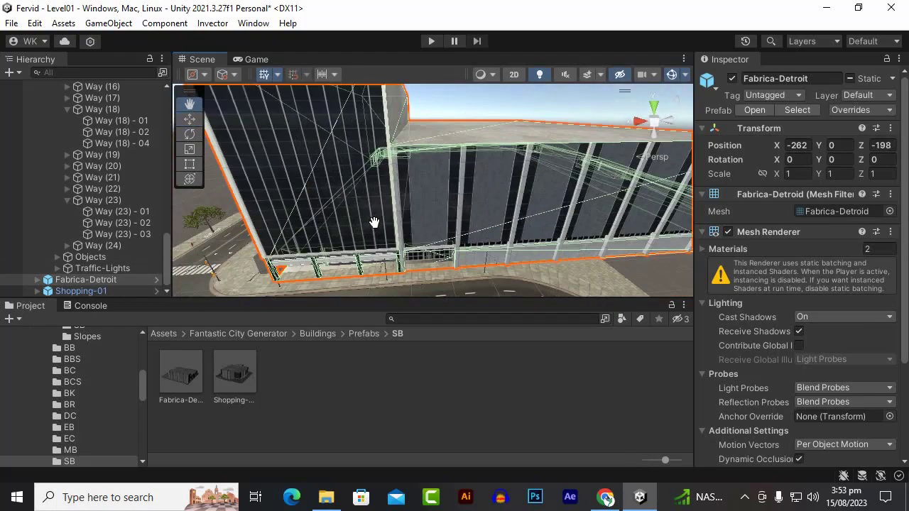
{"action": "left_click_drag", "start_coordinate": [374, 223], "coordinate": [181, 175], "text": "alt"}
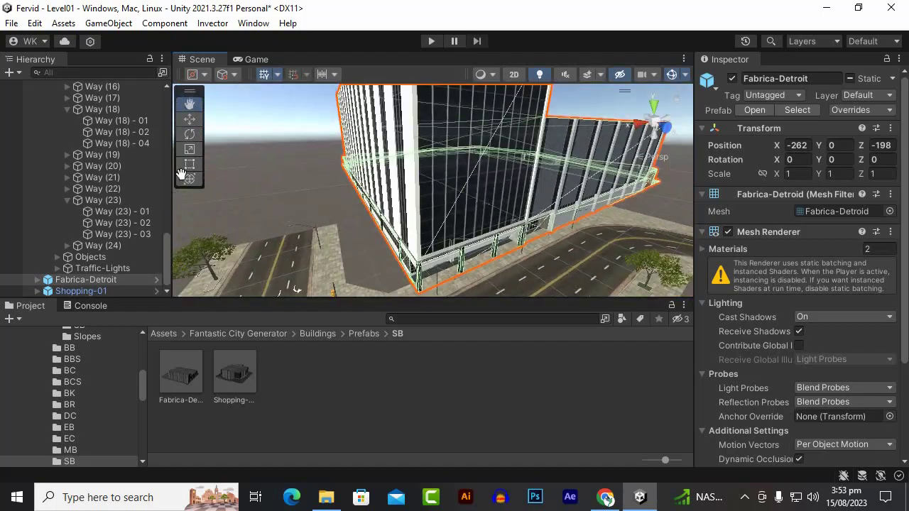
{"action": "scroll", "coordinate": [482, 201], "scroll_direction": "down", "scroll_amount": 2}
{"action": "left_click_drag", "start_coordinate": [422, 149], "coordinate": [405, 150]}
{"action": "left_click_drag", "start_coordinate": [473, 233], "coordinate": [445, 237], "text": "alt"}
{"action": "left_click", "coordinate": [390, 251]}
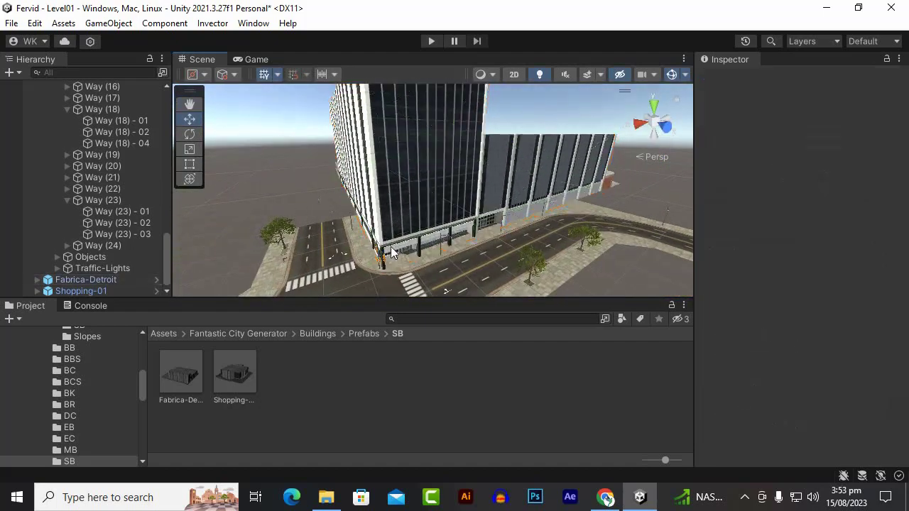
Nudge the Fabrica-Detroit building along X and Z at the sidewalk corner, bringing Z to about -204.
{"action": "left_click_drag", "start_coordinate": [390, 251], "coordinate": [447, 220], "text": "alt"}
{"action": "scroll", "coordinate": [392, 225], "scroll_direction": "up", "scroll_amount": 2}
{"action": "left_click", "coordinate": [426, 183]}
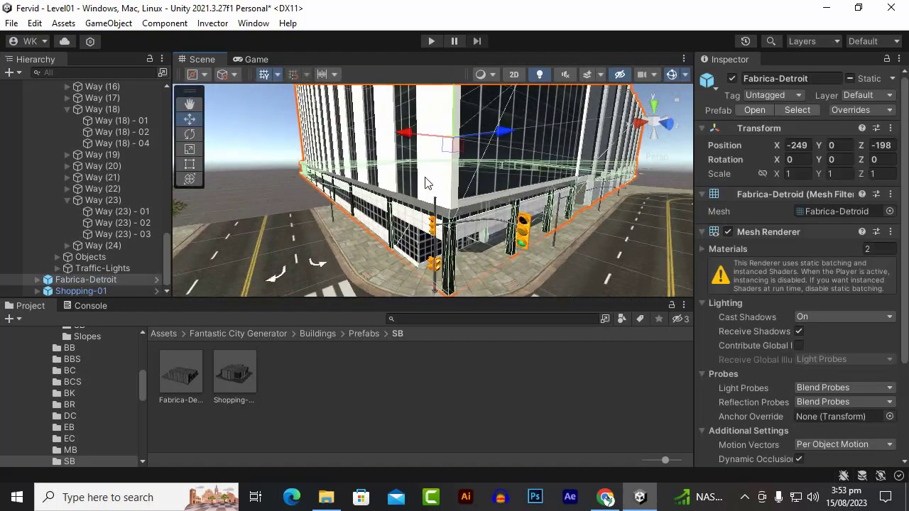
{"action": "left_click_drag", "start_coordinate": [505, 136], "coordinate": [493, 137]}
{"action": "left_click_drag", "start_coordinate": [519, 207], "coordinate": [437, 201], "text": "alt"}
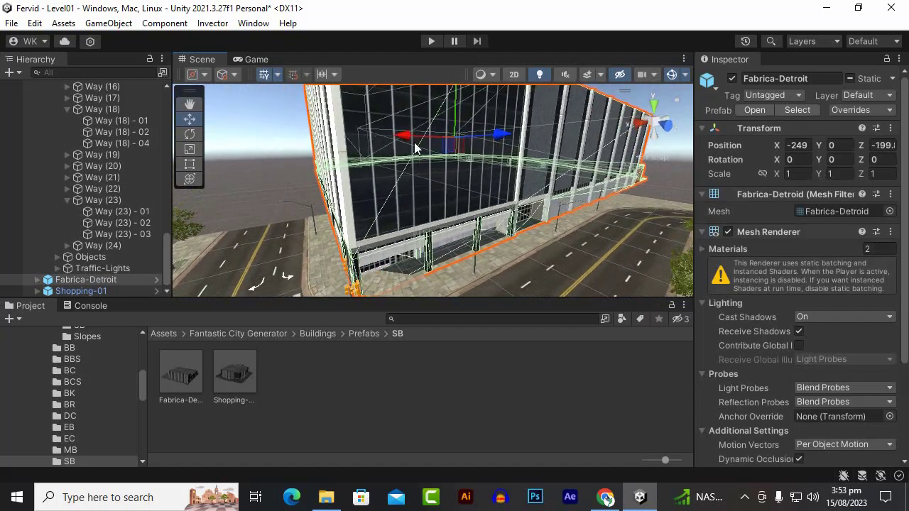
{"action": "left_click_drag", "start_coordinate": [402, 138], "coordinate": [406, 139]}
{"action": "left_click_drag", "start_coordinate": [424, 207], "coordinate": [457, 268], "text": "alt"}
{"action": "scroll", "coordinate": [405, 221], "scroll_direction": "up", "scroll_amount": 3}
{"action": "scroll", "coordinate": [457, 268], "scroll_direction": "down", "scroll_amount": 4}
{"action": "left_click_drag", "start_coordinate": [497, 145], "coordinate": [455, 151], "text": "alt"}
{"action": "left_click_drag", "start_coordinate": [403, 149], "coordinate": [419, 148]}
{"action": "left_click_drag", "start_coordinate": [503, 148], "coordinate": [497, 146]}
Move the Fabrica-Detroit building along the street to X -46 and check its fit against the sidewalks.
{"action": "left_click_drag", "start_coordinate": [563, 218], "coordinate": [341, 267], "text": "alt"}
{"action": "scroll", "coordinate": [337, 250], "scroll_direction": "down", "scroll_amount": 4}
{"action": "left_click_drag", "start_coordinate": [383, 183], "coordinate": [247, 201]}
{"action": "scroll", "coordinate": [340, 244], "scroll_direction": "down", "scroll_amount": 1}
{"action": "scroll", "coordinate": [340, 244], "scroll_direction": "up", "scroll_amount": 5}
{"action": "left_click_drag", "start_coordinate": [340, 245], "coordinate": [429, 187], "text": "alt"}
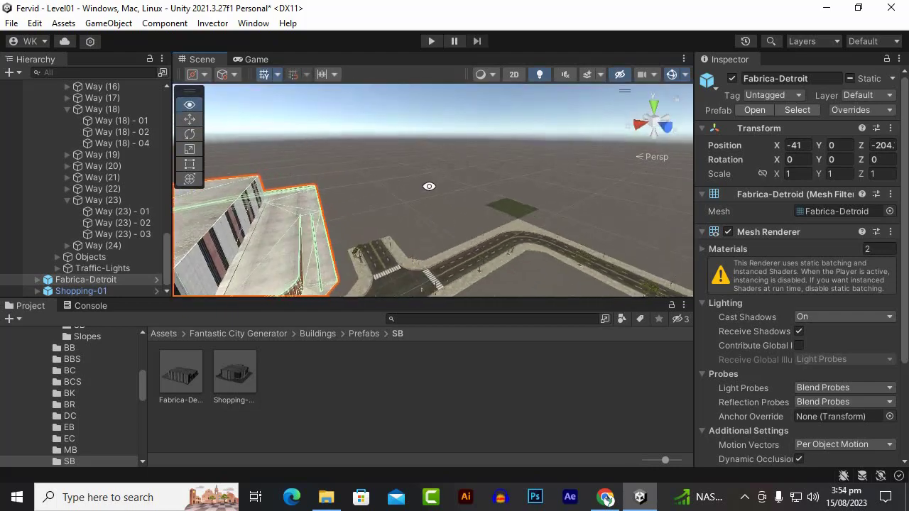
{"action": "scroll", "coordinate": [428, 186], "scroll_direction": "down", "scroll_amount": 5}
{"action": "scroll", "coordinate": [376, 216], "scroll_direction": "up", "scroll_amount": 5}
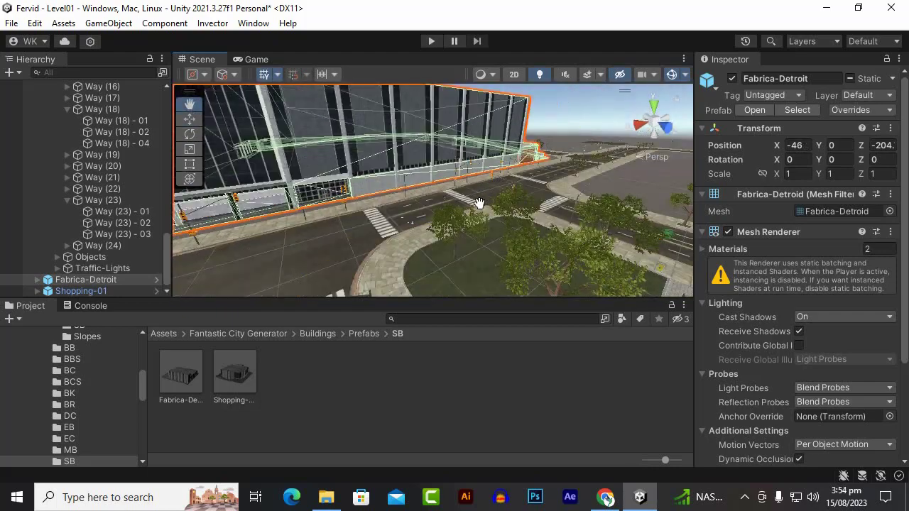
{"action": "left_click_drag", "start_coordinate": [478, 203], "coordinate": [313, 266], "text": "alt"}
{"action": "scroll", "coordinate": [532, 209], "scroll_direction": "down", "scroll_amount": 4}
{"action": "scroll", "coordinate": [312, 265], "scroll_direction": "up", "scroll_amount": 2}
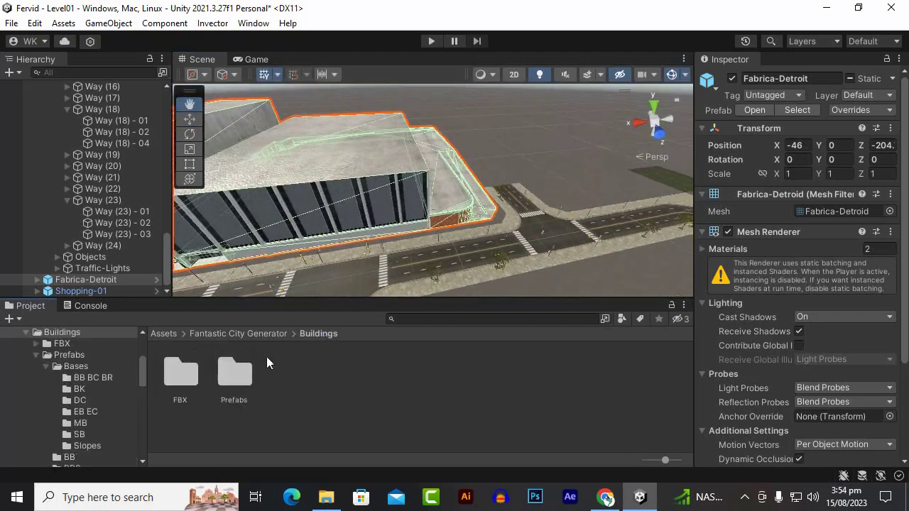
Add the Base-QD-01 prefab from the Buildings Bases BK folder to the scene.
{"action": "double_click", "coordinate": [235, 373]}
{"action": "double_click", "coordinate": [182, 373]}
{"action": "left_click", "coordinate": [191, 376]}
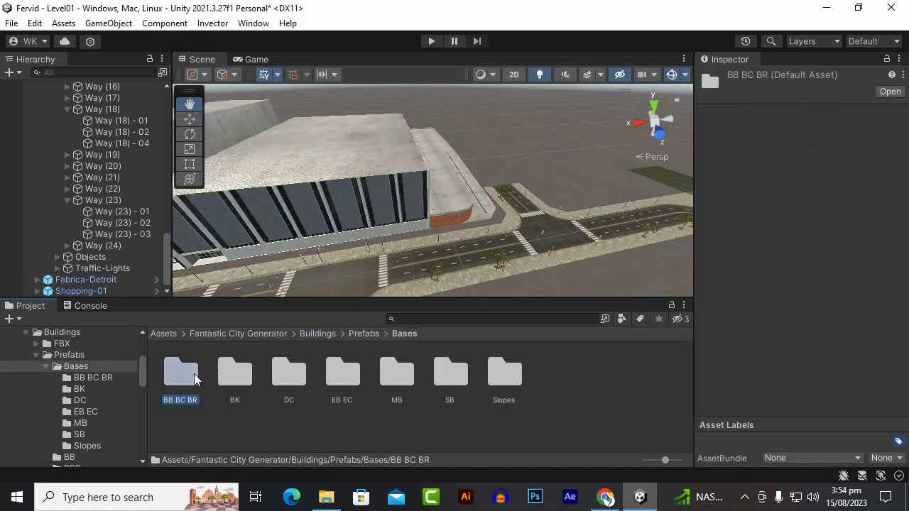
{"action": "double_click", "coordinate": [235, 375]}
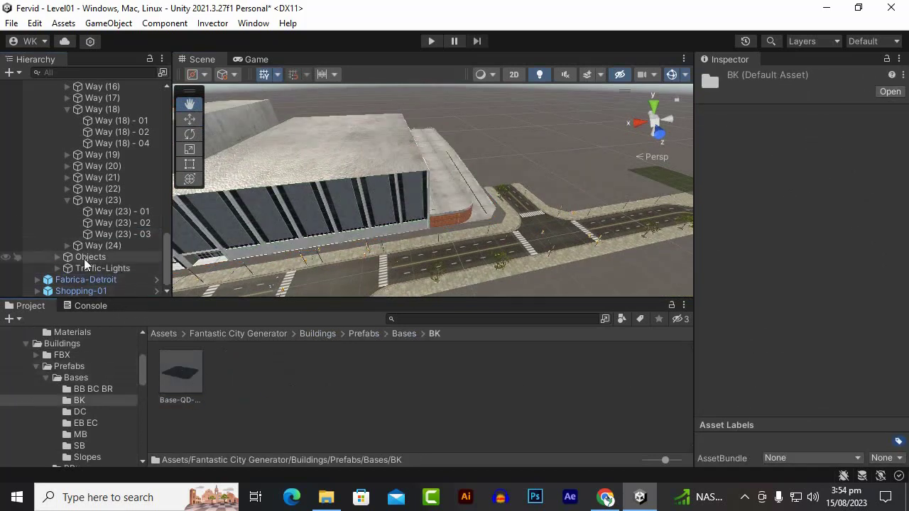
{"action": "left_click_drag", "start_coordinate": [167, 211], "coordinate": [166, 115]}
{"action": "left_click", "coordinate": [37, 132]}
{"action": "left_click_drag", "start_coordinate": [183, 377], "coordinate": [86, 186]}
{"action": "scroll", "coordinate": [372, 235], "scroll_direction": "down", "scroll_amount": 10}
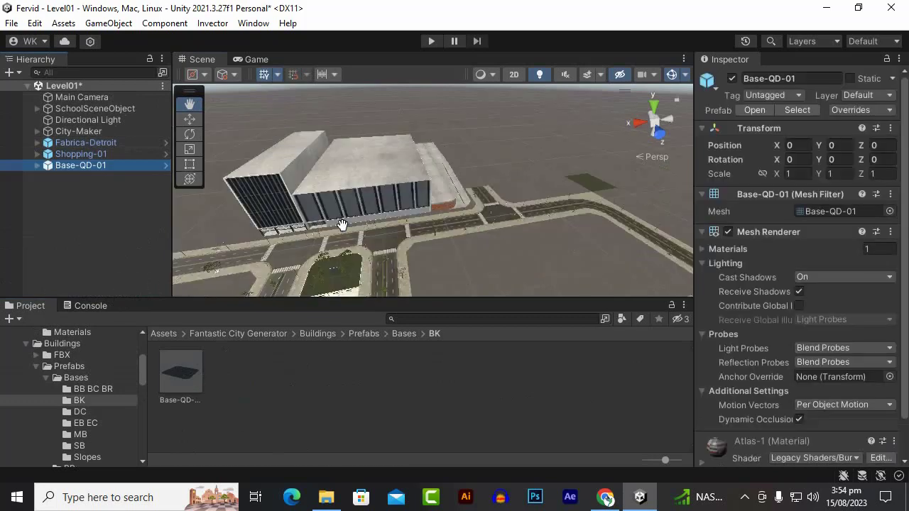
{"action": "scroll", "coordinate": [371, 235], "scroll_direction": "up", "scroll_amount": 10}
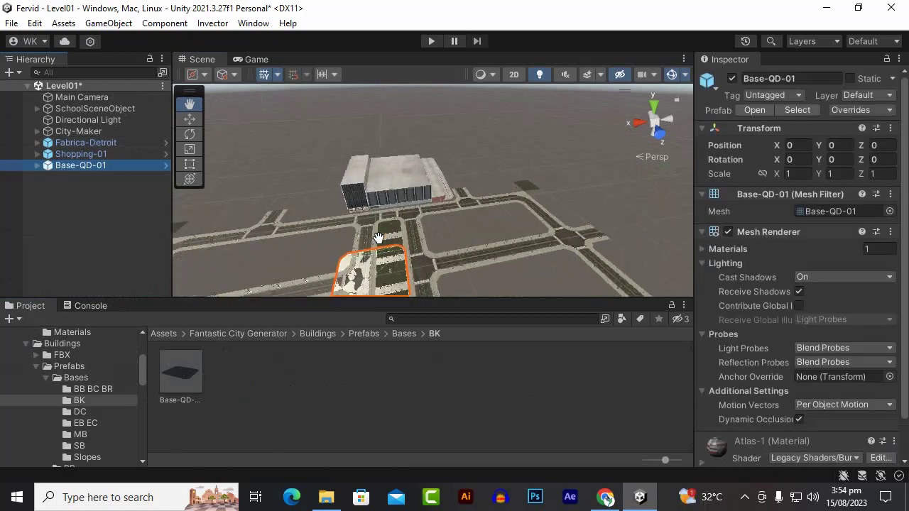
Check how Base-QD-01 sits on the road network and delete it from the scene.
{"action": "left_click", "coordinate": [188, 120]}
{"action": "scroll", "coordinate": [401, 245], "scroll_direction": "down", "scroll_amount": 3}
{"action": "scroll", "coordinate": [401, 245], "scroll_direction": "up", "scroll_amount": 3}
{"action": "key", "text": "Delete"}
Place the Base-DC-01 prefab from the Bases DC folder beside the Fabrica-Detroit building at X -85, Z -107.
{"action": "left_click", "coordinate": [406, 335]}
{"action": "double_click", "coordinate": [233, 375]}
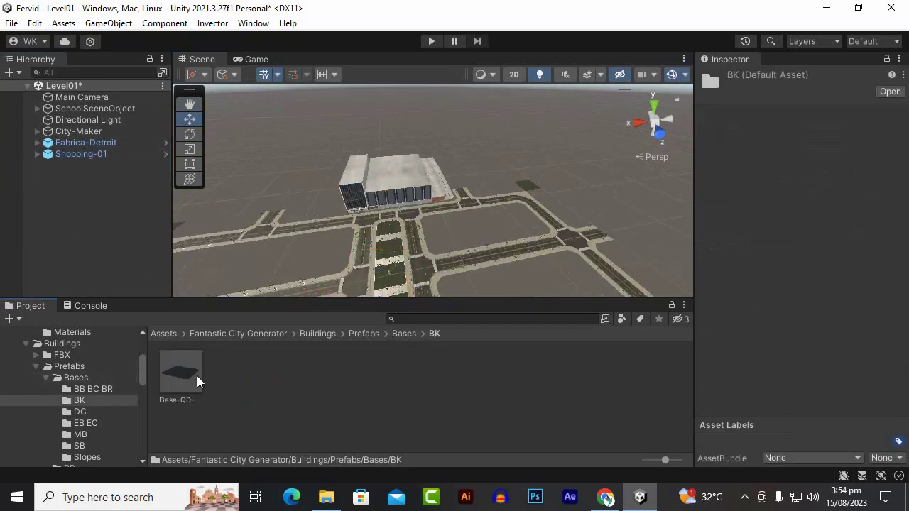
{"action": "left_click_drag", "start_coordinate": [196, 381], "coordinate": [121, 213]}
{"action": "key", "text": "Delete"}
{"action": "scroll", "coordinate": [381, 245], "scroll_direction": "up", "scroll_amount": 4}
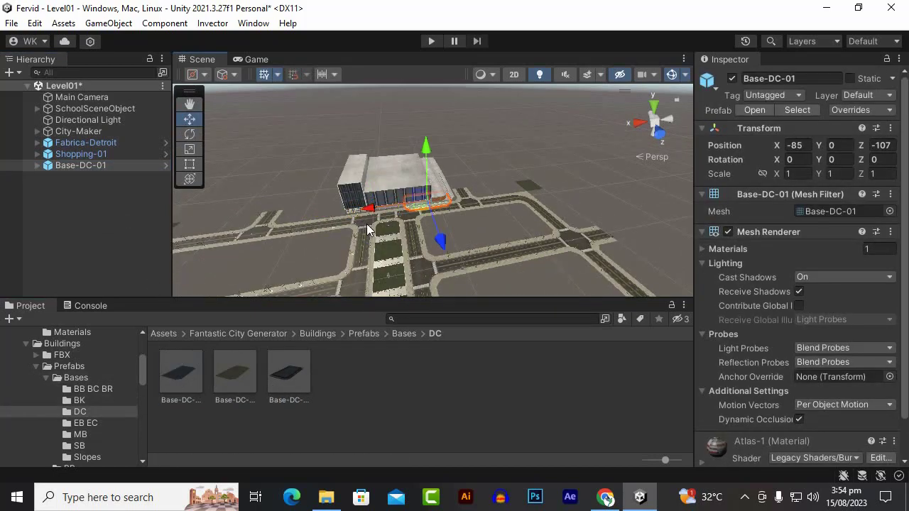
Move Base-DC-01 along X and Z to the sidewalk corner beside the brick ramp, at about X -102, Z -113.
{"action": "scroll", "coordinate": [366, 223], "scroll_direction": "up", "scroll_amount": 6}
{"action": "left_click_drag", "start_coordinate": [552, 239], "coordinate": [502, 237], "text": "alt"}
{"action": "scroll", "coordinate": [502, 238], "scroll_direction": "down", "scroll_amount": 3}
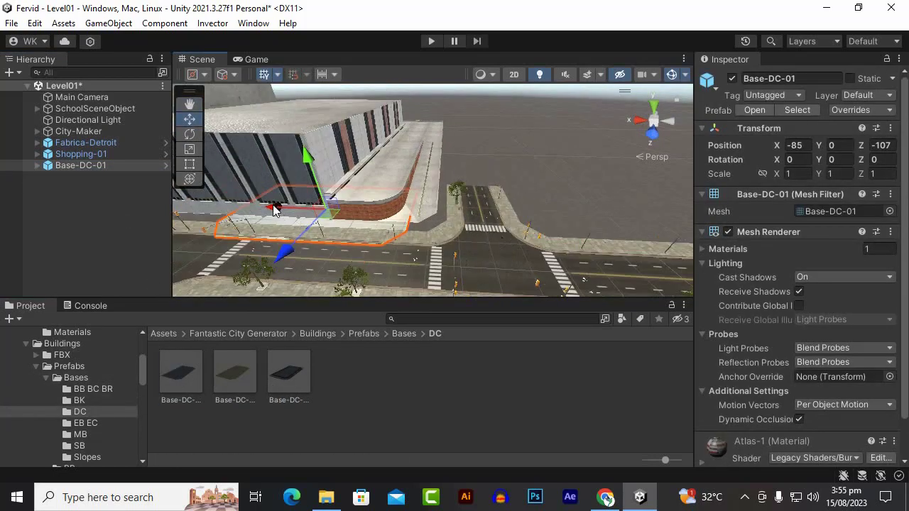
{"action": "left_click_drag", "start_coordinate": [361, 248], "coordinate": [277, 277], "text": "alt"}
{"action": "scroll", "coordinate": [277, 273], "scroll_direction": "up", "scroll_amount": 5}
{"action": "left_click_drag", "start_coordinate": [398, 256], "coordinate": [376, 189], "text": "alt"}
{"action": "scroll", "coordinate": [375, 189], "scroll_direction": "down", "scroll_amount": 6}
{"action": "left_click_drag", "start_coordinate": [272, 192], "coordinate": [227, 230]}
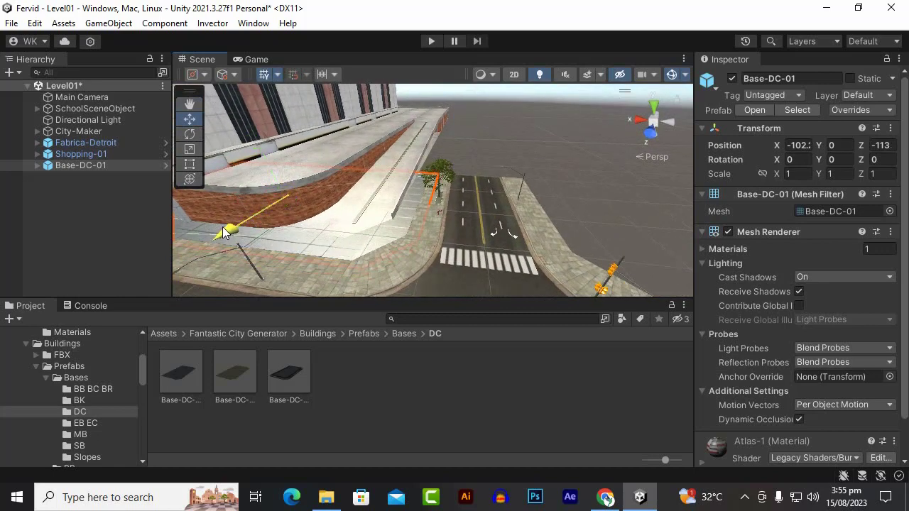
Duplicate Base-DC-01 and move the copy along X to about 100.7, on the empty lot beyond the Fabrica-Detroit building.
{"action": "scroll", "coordinate": [233, 231], "scroll_direction": "down", "scroll_amount": 5}
{"action": "left_click_drag", "start_coordinate": [362, 249], "coordinate": [471, 260], "text": "alt"}
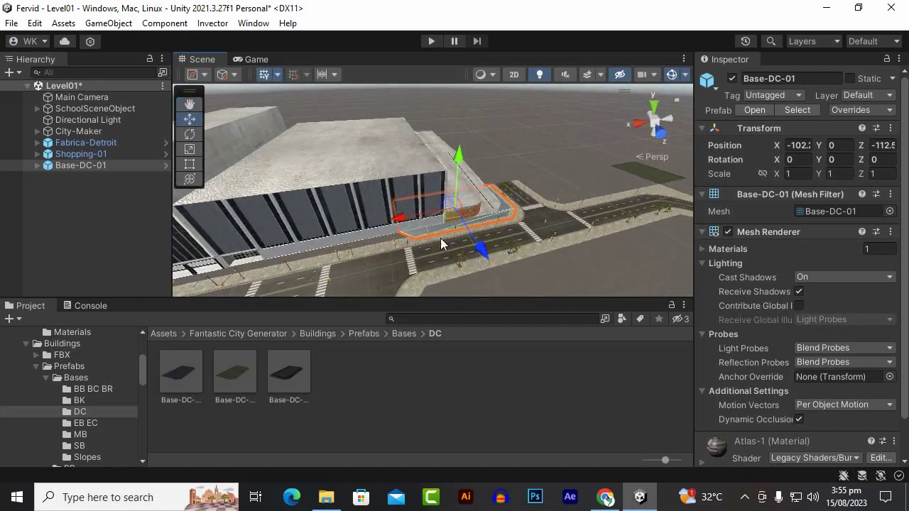
{"action": "key", "text": "ctrl+d"}
{"action": "scroll", "coordinate": [441, 237], "scroll_direction": "down", "scroll_amount": 5}
{"action": "left_click_drag", "start_coordinate": [427, 221], "coordinate": [178, 252]}
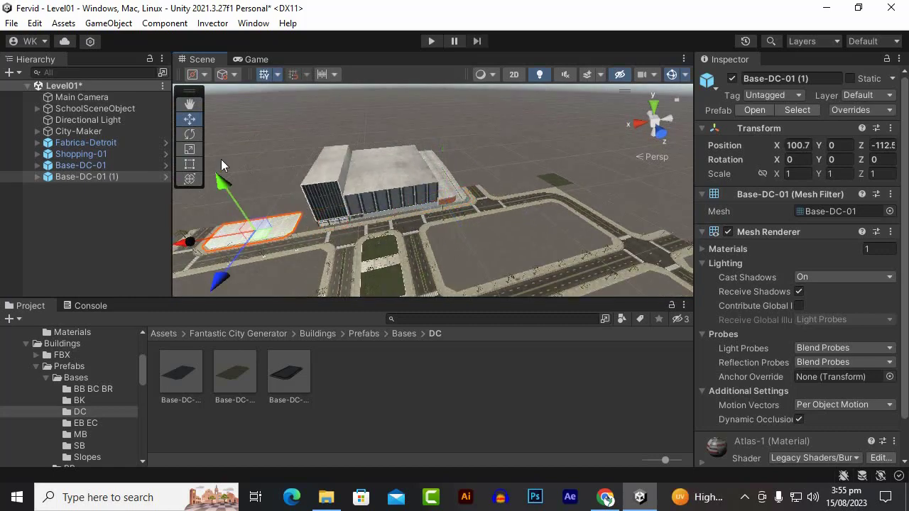
{"action": "left_click", "coordinate": [188, 107]}
{"action": "left_click_drag", "start_coordinate": [248, 178], "coordinate": [297, 182]}
{"action": "scroll", "coordinate": [297, 229], "scroll_direction": "up", "scroll_amount": 5}
{"action": "left_click_drag", "start_coordinate": [388, 189], "coordinate": [432, 218]}
{"action": "left_click", "coordinate": [100, 213]}
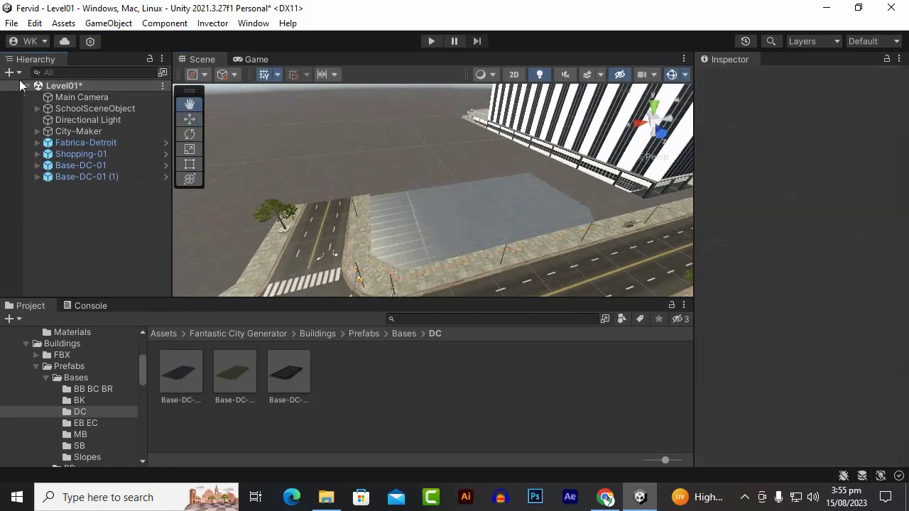
Create an empty object named Groundenvironment and nest both Base-DC-01 bases under it.
{"action": "left_click", "coordinate": [14, 72]}
{"action": "mouse_move", "coordinate": [26, 90]}
{"action": "left_click", "coordinate": [100, 105]}
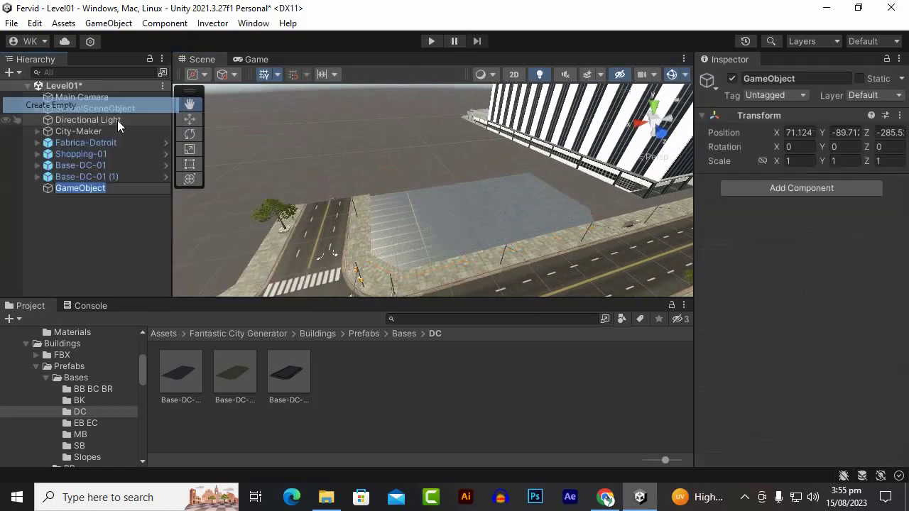
{"action": "type", "text": "Groundenvironment"}
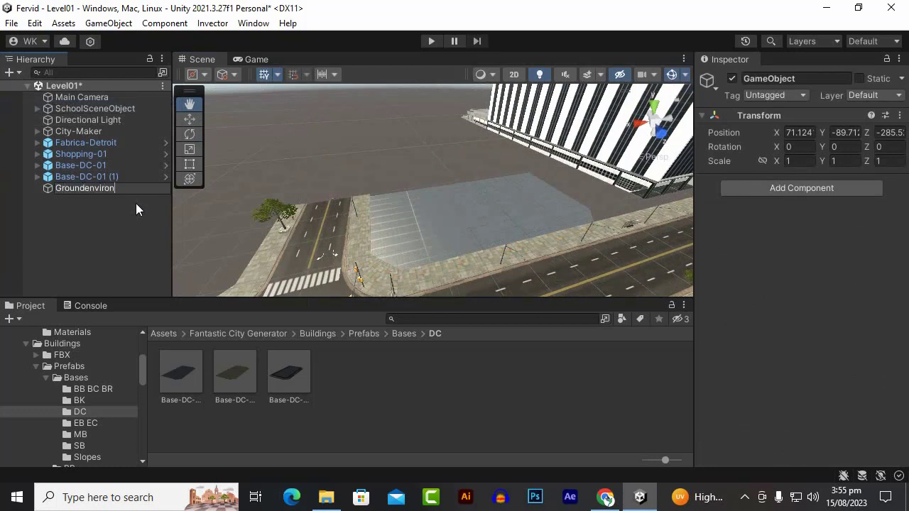
{"action": "key", "text": "Return"}
{"action": "left_click", "coordinate": [114, 176]}
{"action": "left_click", "coordinate": [105, 166], "text": "shift"}
{"action": "left_click_drag", "start_coordinate": [105, 166], "coordinate": [107, 188]}
{"action": "scroll", "coordinate": [404, 263], "scroll_direction": "down", "scroll_amount": 5}
{"action": "left_click_drag", "start_coordinate": [404, 263], "coordinate": [521, 267], "text": "alt"}
{"action": "scroll", "coordinate": [524, 252], "scroll_direction": "up", "scroll_amount": 3}
{"action": "left_click", "coordinate": [409, 191]}
{"action": "scroll", "coordinate": [371, 249], "scroll_direction": "up", "scroll_amount": 3}
{"action": "left_click_drag", "start_coordinate": [373, 250], "coordinate": [507, 195]}
{"action": "left_click", "coordinate": [381, 115]}
{"action": "left_click", "coordinate": [433, 171]}
{"action": "left_click_drag", "start_coordinate": [433, 171], "coordinate": [379, 214], "text": "alt"}
{"action": "key", "text": "ctrl+z"}
{"action": "key", "text": "ctrl+z"}
{"action": "scroll", "coordinate": [379, 215], "scroll_direction": "down", "scroll_amount": 3}
{"action": "scroll", "coordinate": [378, 214], "scroll_direction": "down", "scroll_amount": 2}
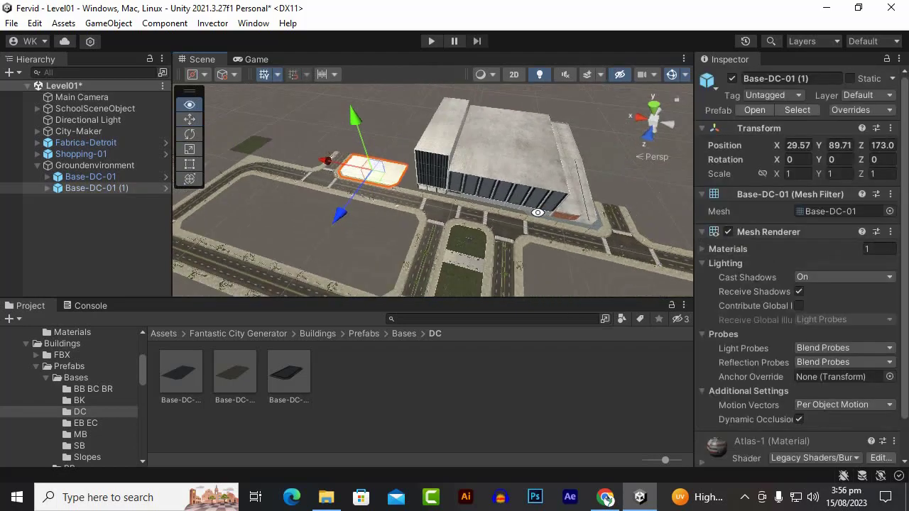
Select both Base-DC-01 bases and shift them together along Z to about 179 at the sidewalk edge.
{"action": "left_click_drag", "start_coordinate": [540, 211], "coordinate": [483, 263], "text": "alt"}
{"action": "scroll", "coordinate": [448, 231], "scroll_direction": "down", "scroll_amount": 3}
{"action": "left_click", "coordinate": [448, 231]}
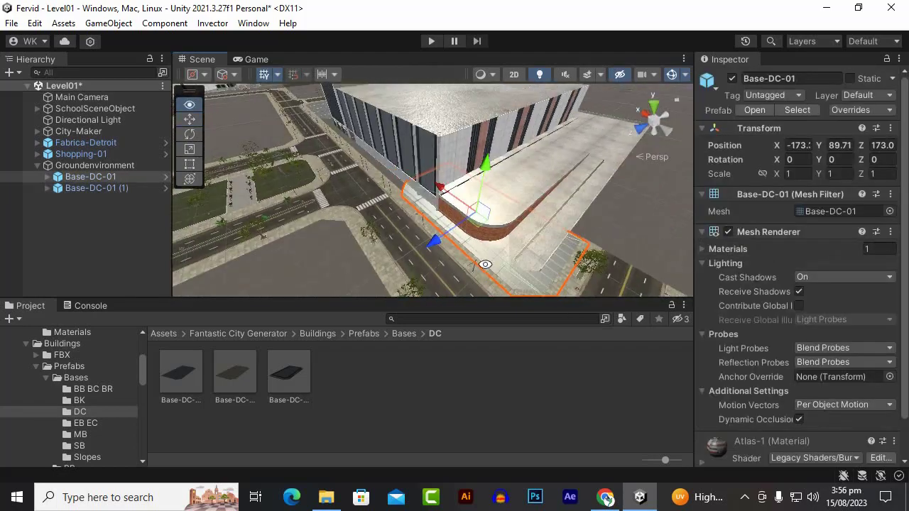
{"action": "left_click_drag", "start_coordinate": [382, 209], "coordinate": [412, 213], "text": "alt"}
{"action": "left_click", "coordinate": [341, 156], "text": "shift"}
{"action": "left_click_drag", "start_coordinate": [397, 160], "coordinate": [415, 196], "text": "alt"}
{"action": "left_click_drag", "start_coordinate": [304, 152], "coordinate": [294, 155]}
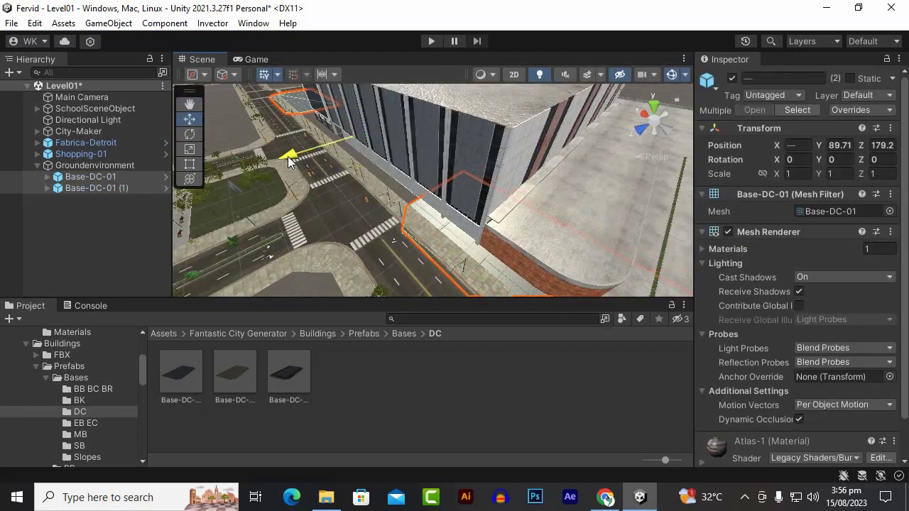
Duplicate the corner lot base and move the copy along X to about -42, toward the Fabrica-Detroit tower.
{"action": "left_click_drag", "start_coordinate": [323, 190], "coordinate": [425, 216], "text": "alt"}
{"action": "left_click", "coordinate": [387, 175]}
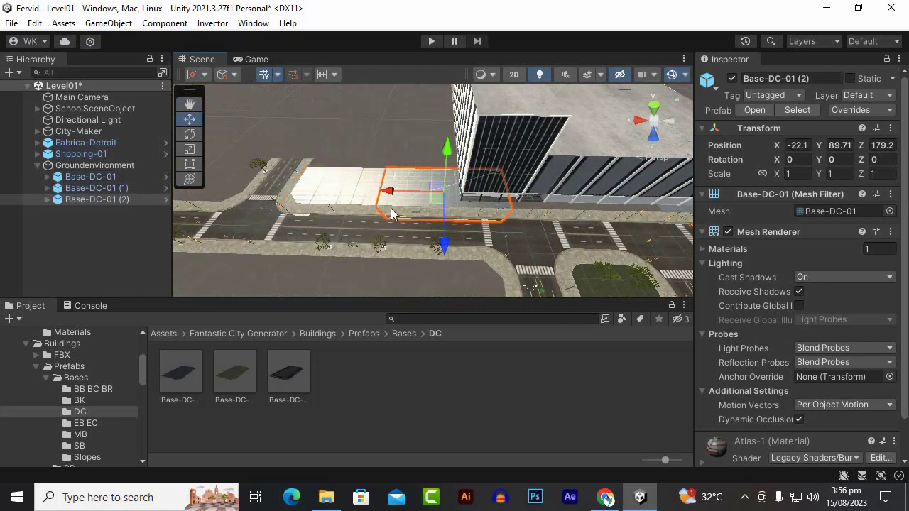
{"action": "scroll", "coordinate": [391, 214], "scroll_direction": "up", "scroll_amount": 5}
{"action": "left_click_drag", "start_coordinate": [518, 209], "coordinate": [727, 242]}
{"action": "key", "text": "f"}
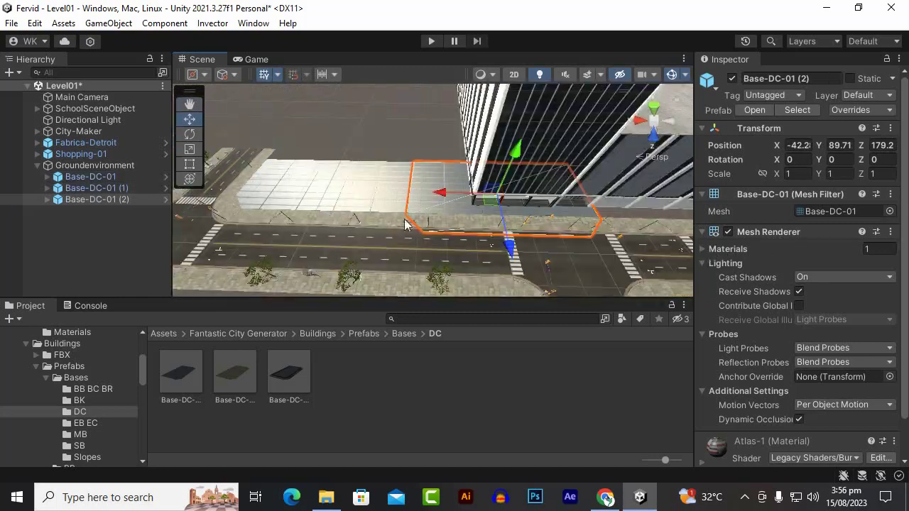
Duplicate the base again and place the copy along the Fabrica-Detroit street front at about X -113.
{"action": "left_click_drag", "start_coordinate": [572, 217], "coordinate": [191, 125], "text": "alt"}
{"action": "left_click_drag", "start_coordinate": [556, 264], "coordinate": [576, 235], "text": "alt"}
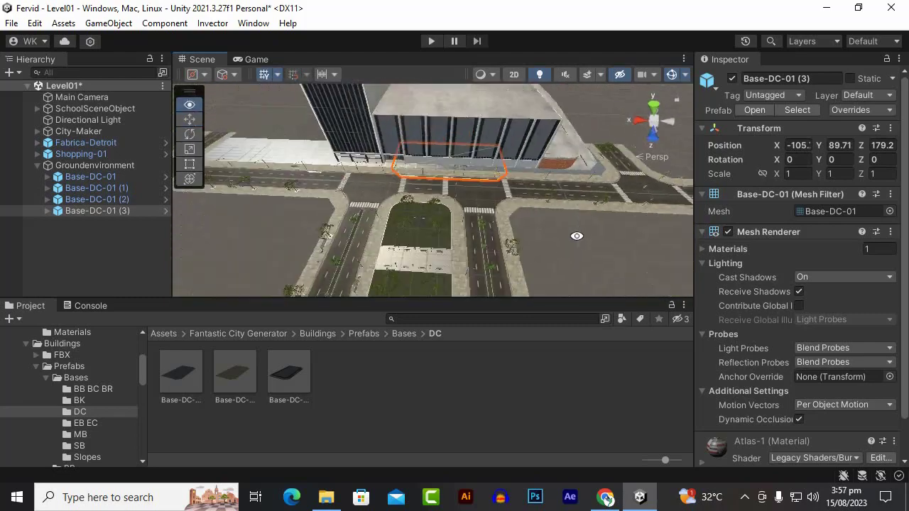
{"action": "scroll", "coordinate": [576, 235], "scroll_direction": "up", "scroll_amount": 3}
{"action": "middle_click_drag", "start_coordinate": [576, 235], "coordinate": [551, 219]}
{"action": "left_click", "coordinate": [191, 120]}
{"action": "scroll", "coordinate": [348, 198], "scroll_direction": "down", "scroll_amount": 3}
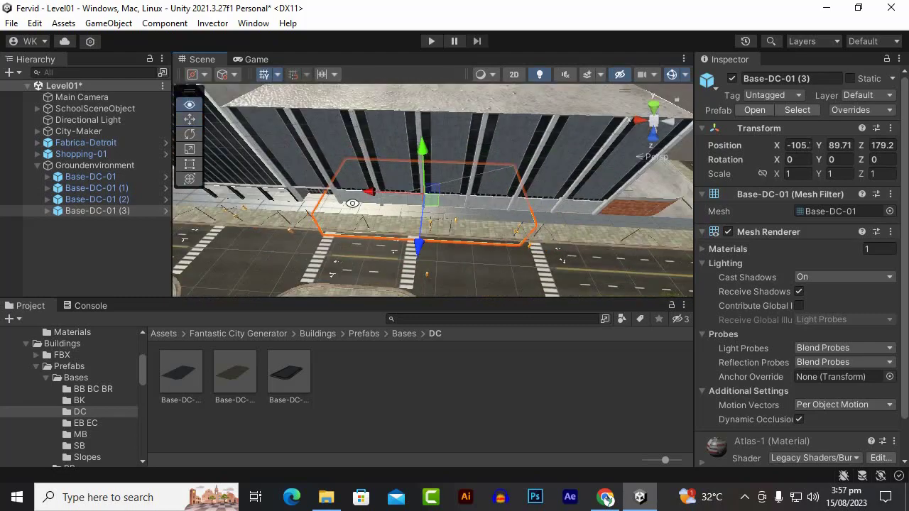
{"action": "scroll", "coordinate": [393, 190], "scroll_direction": "up", "scroll_amount": 6}
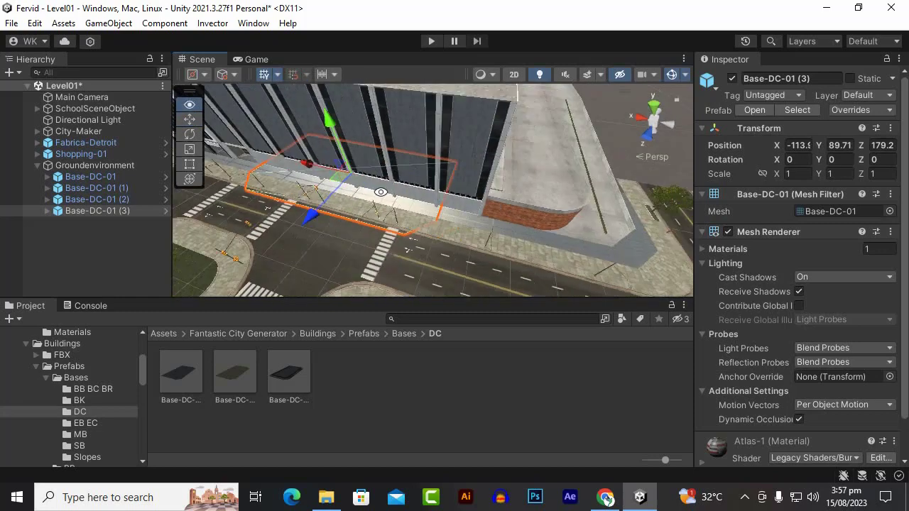
Select the base at the brick ramp corner and save the Level01 scene.
{"action": "left_click", "coordinate": [451, 252]}
{"action": "scroll", "coordinate": [450, 248], "scroll_direction": "down", "scroll_amount": 10}
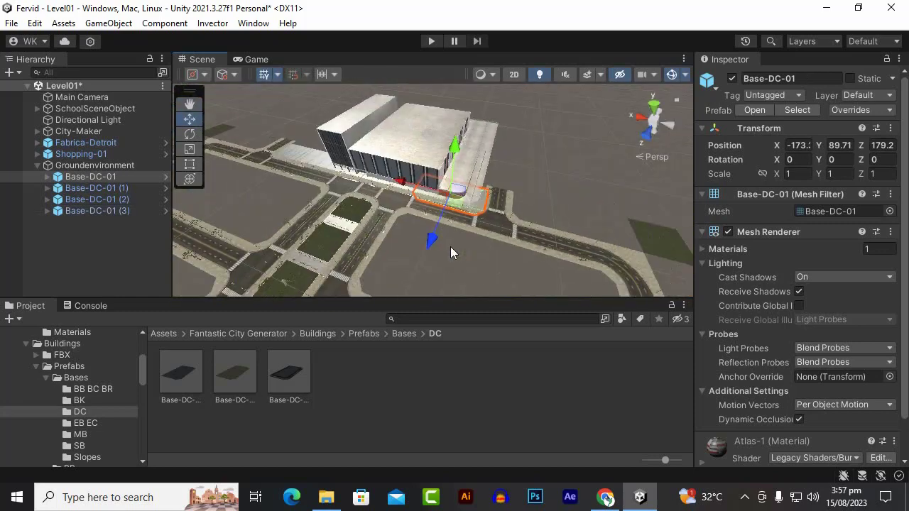
{"action": "key", "text": "ctrl+s"}
Duplicate the two bases next to the tower and move the copies along Z to about 233.5, across the street.
{"action": "scroll", "coordinate": [326, 199], "scroll_direction": "down", "scroll_amount": 3}
{"action": "left_click", "coordinate": [357, 184]}
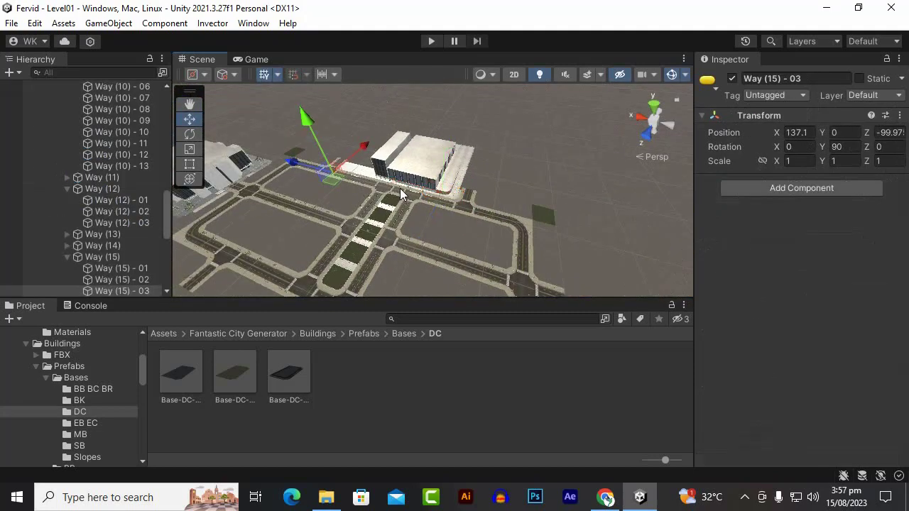
{"action": "scroll", "coordinate": [394, 201], "scroll_direction": "down", "scroll_amount": 3}
{"action": "scroll", "coordinate": [386, 202], "scroll_direction": "up", "scroll_amount": 2}
{"action": "left_click_drag", "start_coordinate": [363, 213], "coordinate": [455, 231], "text": "alt"}
{"action": "scroll", "coordinate": [396, 213], "scroll_direction": "up", "scroll_amount": 3}
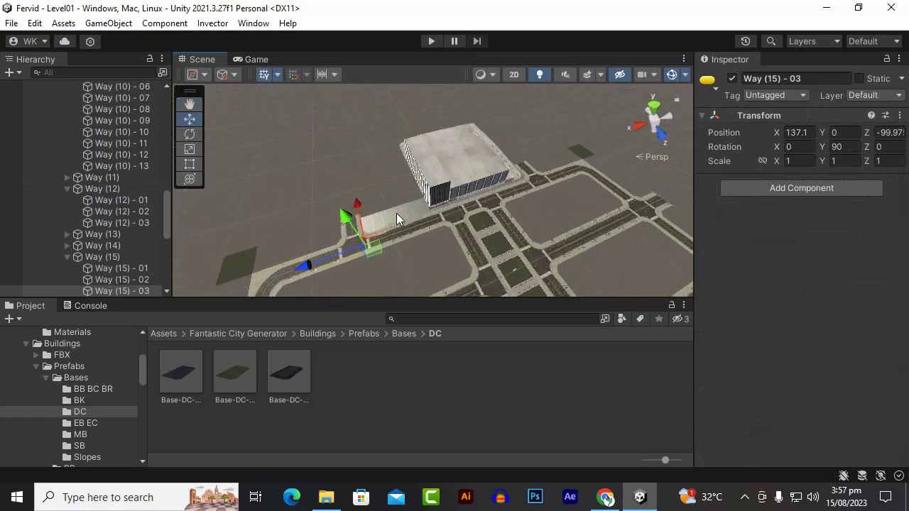
{"action": "left_click", "coordinate": [397, 215]}
{"action": "scroll", "coordinate": [491, 215], "scroll_direction": "up", "scroll_amount": 4}
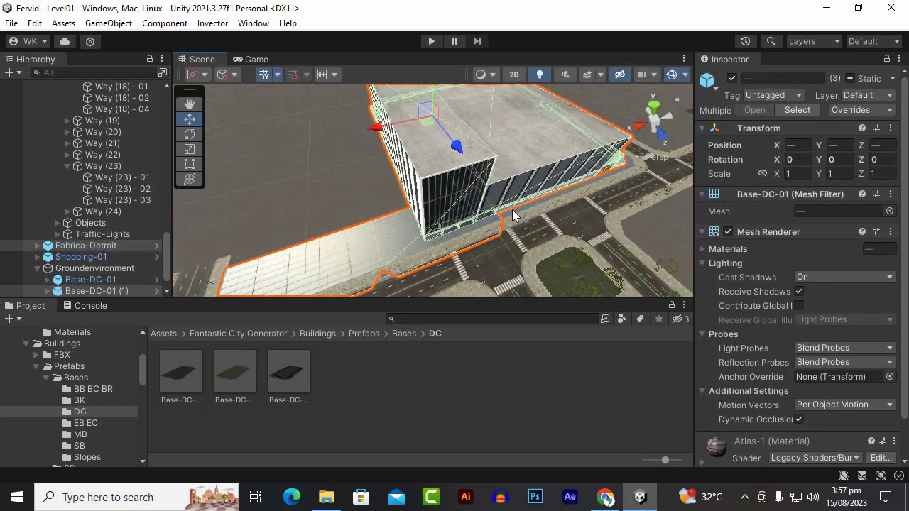
{"action": "left_click", "coordinate": [512, 210], "text": "ctrl"}
{"action": "scroll", "coordinate": [424, 243], "scroll_direction": "down", "scroll_amount": 5}
{"action": "key", "text": "ctrl+d"}
{"action": "scroll", "coordinate": [456, 276], "scroll_direction": "down", "scroll_amount": 4}
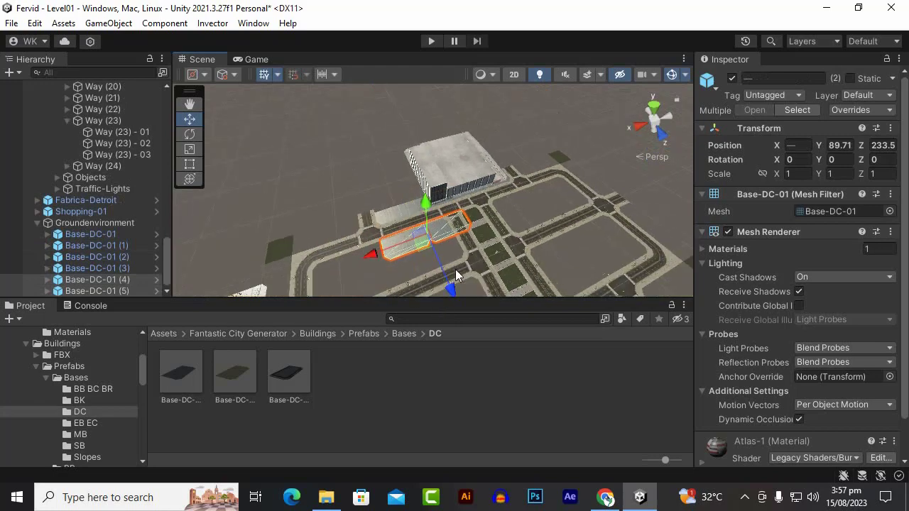
Move the duplicated pair of bases further along Z to about 270, inside the road block.
{"action": "scroll", "coordinate": [463, 256], "scroll_direction": "up", "scroll_amount": 1}
{"action": "middle_click_drag", "start_coordinate": [487, 236], "coordinate": [488, 236]}
{"action": "scroll", "coordinate": [473, 220], "scroll_direction": "up", "scroll_amount": 5}
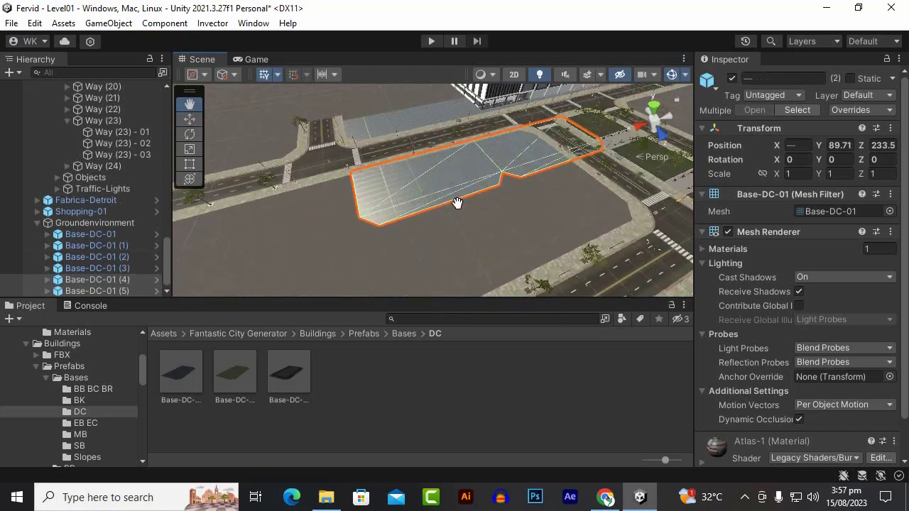
{"action": "left_click", "coordinate": [189, 119]}
{"action": "scroll", "coordinate": [502, 216], "scroll_direction": "down", "scroll_amount": 3}
{"action": "scroll", "coordinate": [534, 242], "scroll_direction": "down", "scroll_amount": 5}
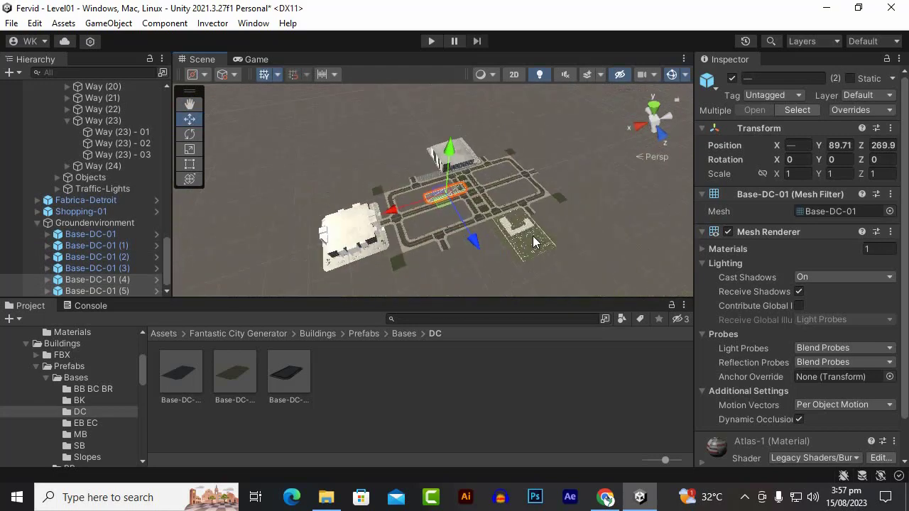
Move the duplicated pair of bases along Z to about 434, outside the outer street next to the school.
{"action": "scroll", "coordinate": [534, 242], "scroll_direction": "up", "scroll_amount": 2}
{"action": "left_click", "coordinate": [475, 252]}
{"action": "key", "text": "ctrl+z"}
{"action": "left_click_drag", "start_coordinate": [489, 258], "coordinate": [446, 163]}
{"action": "scroll", "coordinate": [520, 286], "scroll_direction": "up", "scroll_amount": 2}
{"action": "left_click", "coordinate": [189, 104]}
{"action": "scroll", "coordinate": [446, 164], "scroll_direction": "up", "scroll_amount": 5}
{"action": "scroll", "coordinate": [432, 171], "scroll_direction": "down", "scroll_amount": 5}
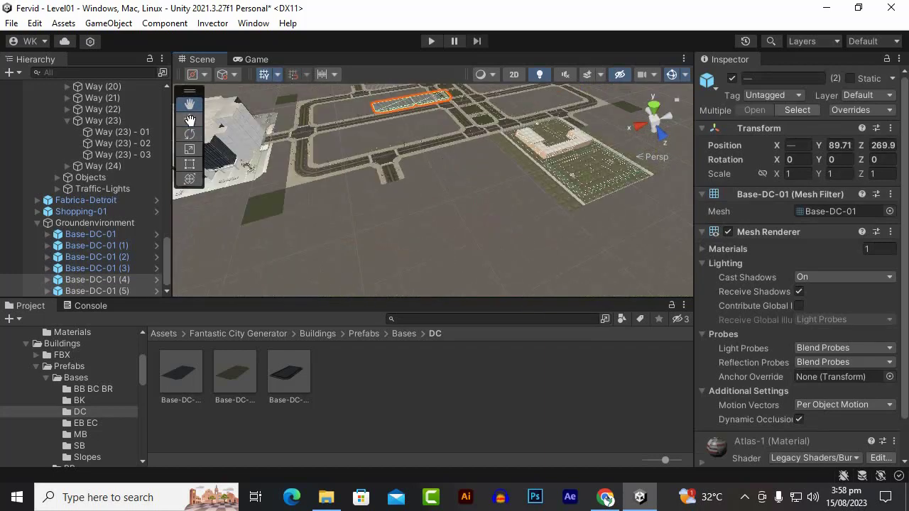
{"action": "scroll", "coordinate": [476, 199], "scroll_direction": "up", "scroll_amount": 5}
{"action": "left_click_drag", "start_coordinate": [498, 213], "coordinate": [591, 221]}
{"action": "scroll", "coordinate": [516, 221], "scroll_direction": "down", "scroll_amount": 4}
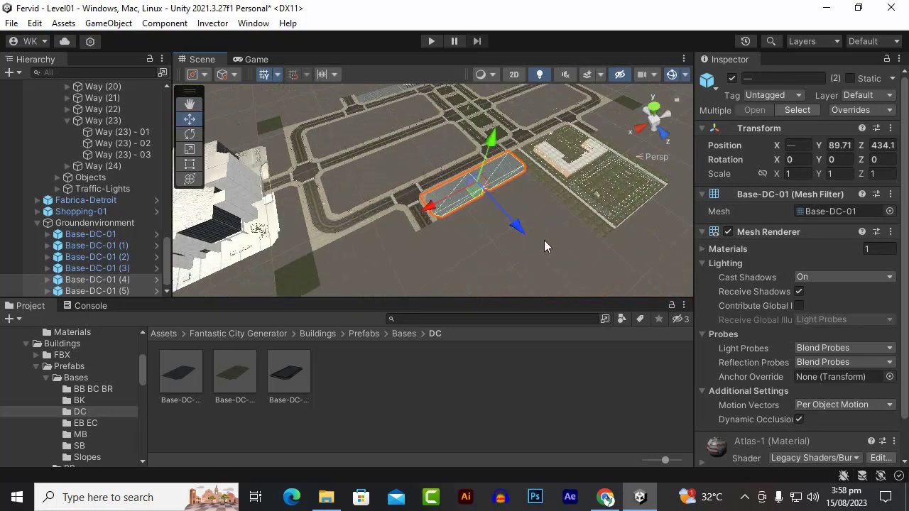
Rotate the base nearest the side street junction 180 degrees around Y.
{"action": "scroll", "coordinate": [529, 235], "scroll_direction": "up", "scroll_amount": 3}
{"action": "scroll", "coordinate": [515, 223], "scroll_direction": "up", "scroll_amount": 5}
{"action": "scroll", "coordinate": [514, 223], "scroll_direction": "down", "scroll_amount": 4}
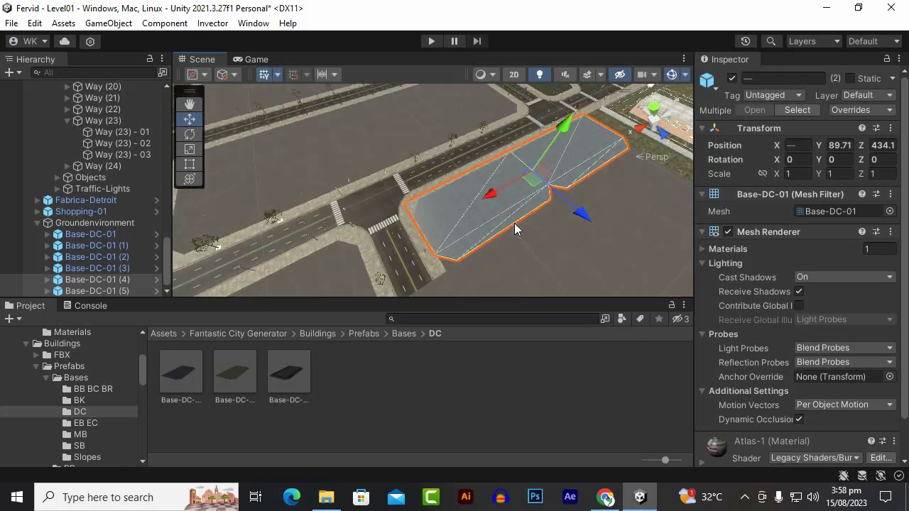
{"action": "left_click", "coordinate": [506, 228]}
{"action": "type", "text": "0"}
Fit the rotated base against the junction sidewalk and place a duplicate beside it at about X -40.5, Z 392.3.
{"action": "left_click", "coordinate": [579, 151]}
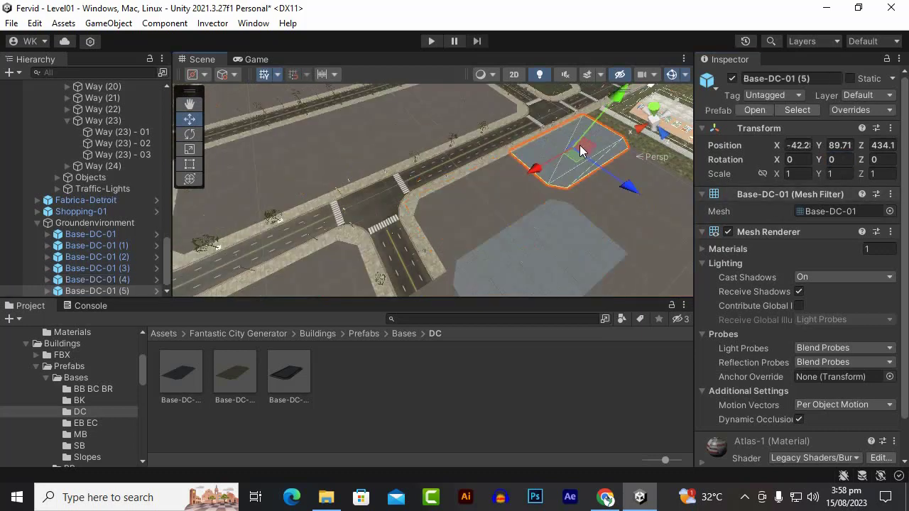
{"action": "left_click_drag", "start_coordinate": [501, 219], "coordinate": [426, 169]}
{"action": "key", "text": "ctrl+d"}
{"action": "left_click_drag", "start_coordinate": [513, 170], "coordinate": [607, 145]}
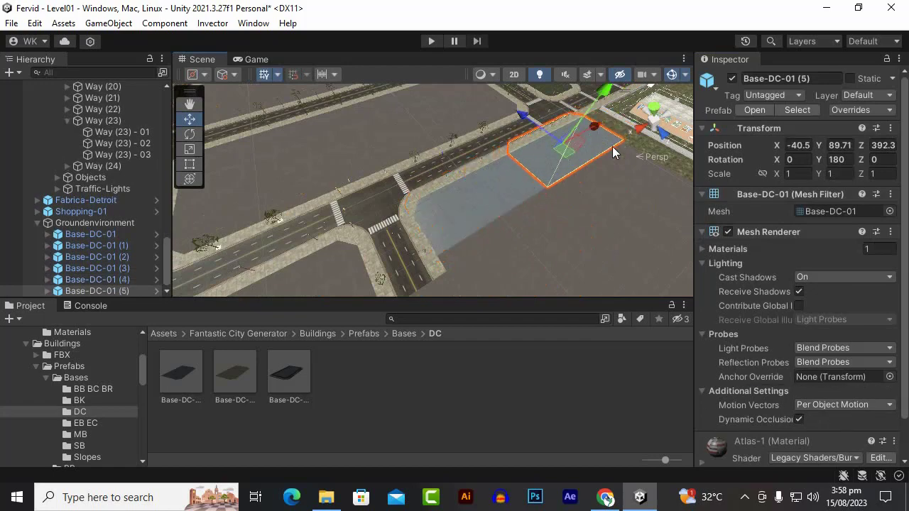
Duplicate the rotated base and move the copy along X to about -268, on the far side of the school.
{"action": "left_click_drag", "start_coordinate": [558, 191], "coordinate": [435, 193], "text": "alt"}
{"action": "left_click_drag", "start_coordinate": [419, 197], "coordinate": [454, 199], "text": "alt"}
{"action": "scroll", "coordinate": [503, 200], "scroll_direction": "down", "scroll_amount": 6}
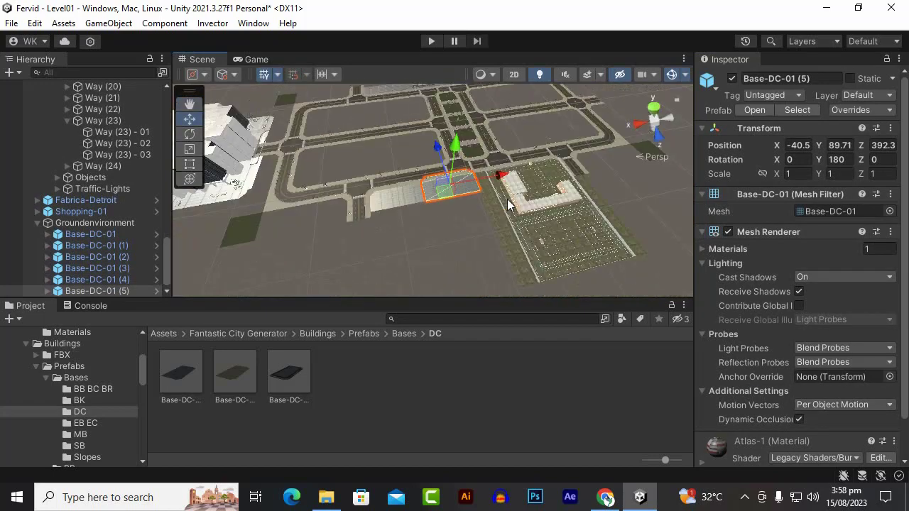
{"action": "middle_click_drag", "start_coordinate": [507, 203], "coordinate": [476, 228]}
{"action": "left_click_drag", "start_coordinate": [463, 208], "coordinate": [654, 215]}
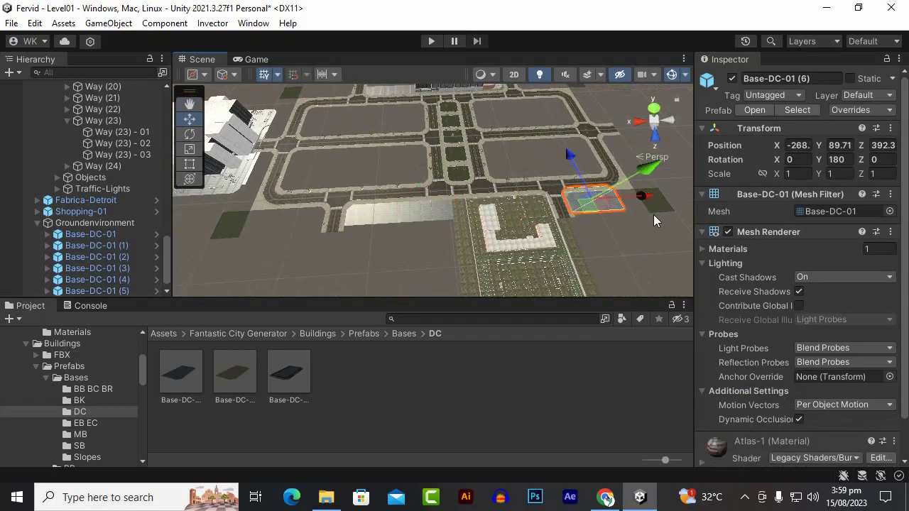
Duplicate the base on the far side of the school and move the copy outward along X to about -339.
{"action": "key", "text": "f"}
{"action": "scroll", "coordinate": [542, 249], "scroll_direction": "down", "scroll_amount": 3}
{"action": "key", "text": "ctrl+d"}
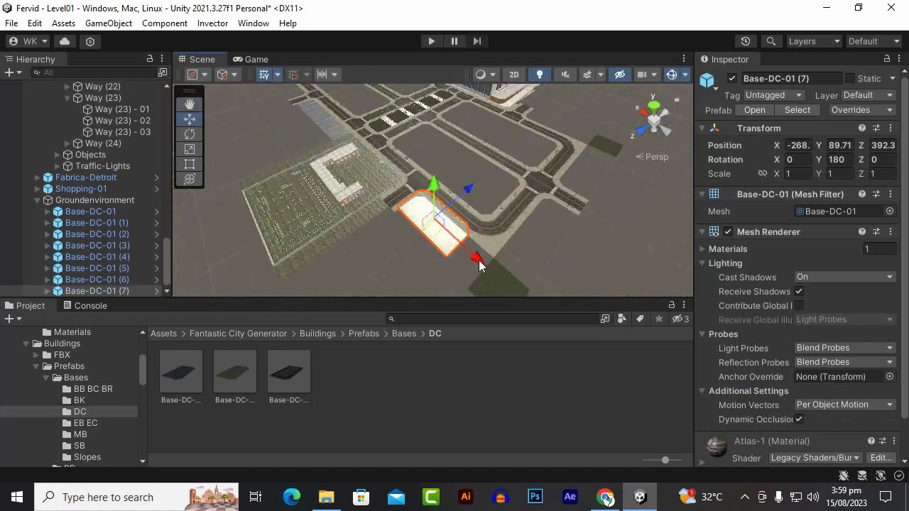
{"action": "left_click_drag", "start_coordinate": [476, 257], "coordinate": [548, 324]}
{"action": "scroll", "coordinate": [504, 230], "scroll_direction": "down", "scroll_amount": 3}
Duplicate the outermost base, move the copy along Z to 354 and set its Y rotation to 90.
{"action": "key", "text": "ctrl+d"}
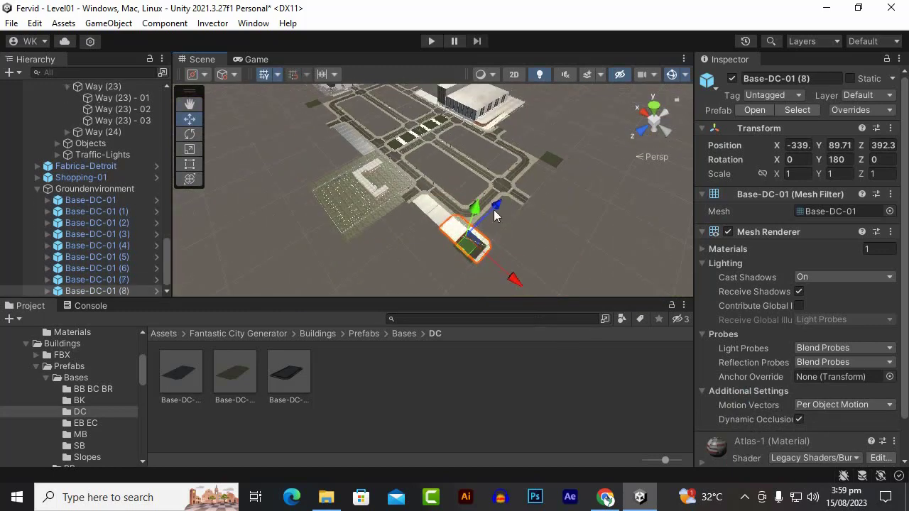
{"action": "left_click_drag", "start_coordinate": [497, 213], "coordinate": [518, 194]}
{"action": "scroll", "coordinate": [462, 214], "scroll_direction": "up", "scroll_amount": 5}
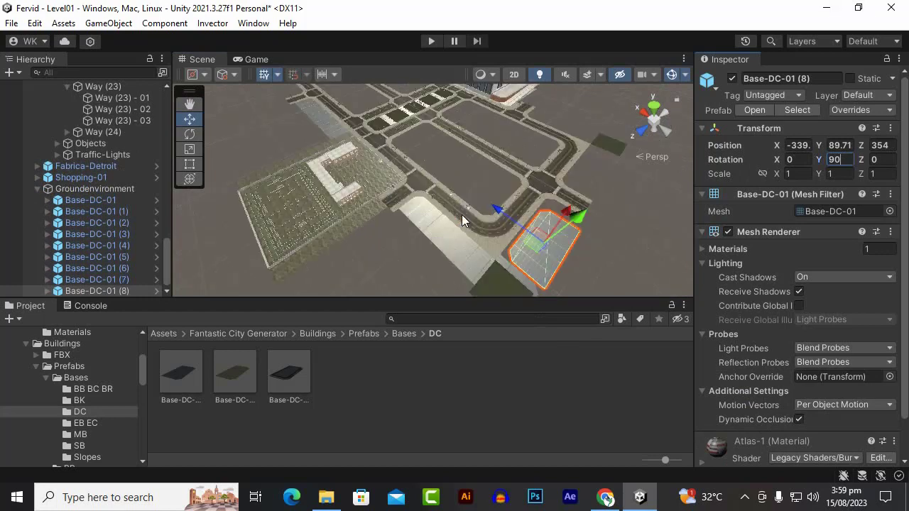
Fit the rotated base against the outer street's sidewalk at about X -327, Z 331.2.
{"action": "middle_click_drag", "start_coordinate": [444, 199], "coordinate": [516, 205]}
{"action": "key", "text": "f"}
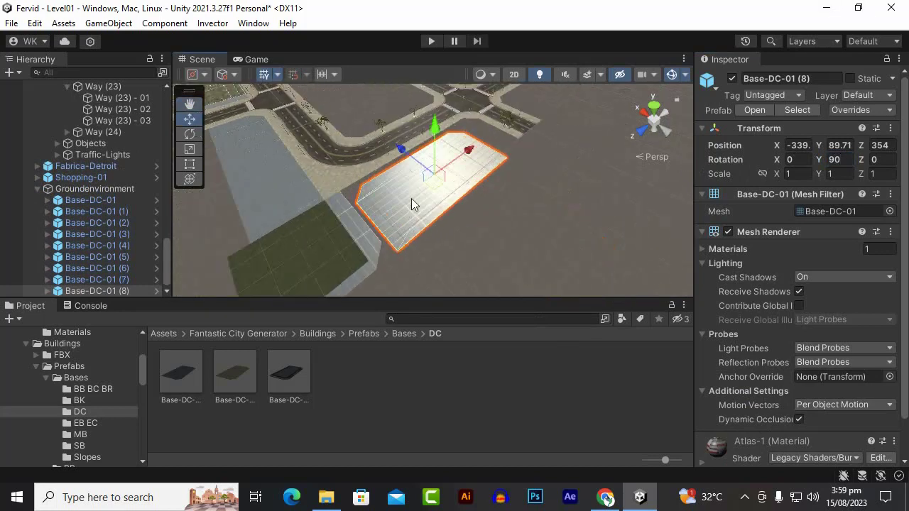
{"action": "left_click_drag", "start_coordinate": [393, 145], "coordinate": [387, 140]}
{"action": "scroll", "coordinate": [402, 176], "scroll_direction": "up", "scroll_amount": 4}
{"action": "left_click", "coordinate": [434, 114]}
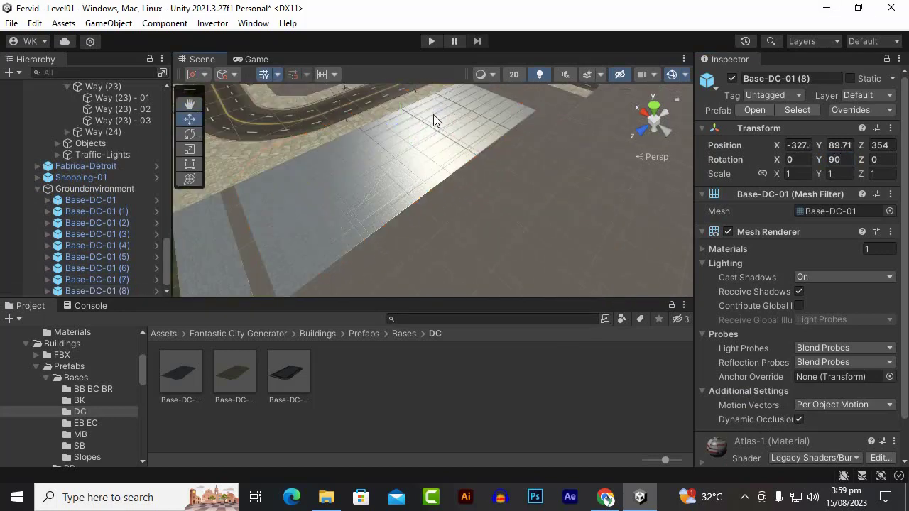
{"action": "left_click", "coordinate": [434, 114]}
{"action": "scroll", "coordinate": [419, 216], "scroll_direction": "down", "scroll_amount": 5}
{"action": "left_click_drag", "start_coordinate": [559, 177], "coordinate": [425, 186], "text": "alt"}
{"action": "scroll", "coordinate": [406, 209], "scroll_direction": "up", "scroll_amount": 3}
{"action": "left_click_drag", "start_coordinate": [426, 186], "coordinate": [443, 223], "text": "alt"}
{"action": "middle_click_drag", "start_coordinate": [443, 223], "coordinate": [476, 189]}
{"action": "scroll", "coordinate": [476, 189], "scroll_direction": "up", "scroll_amount": 6}
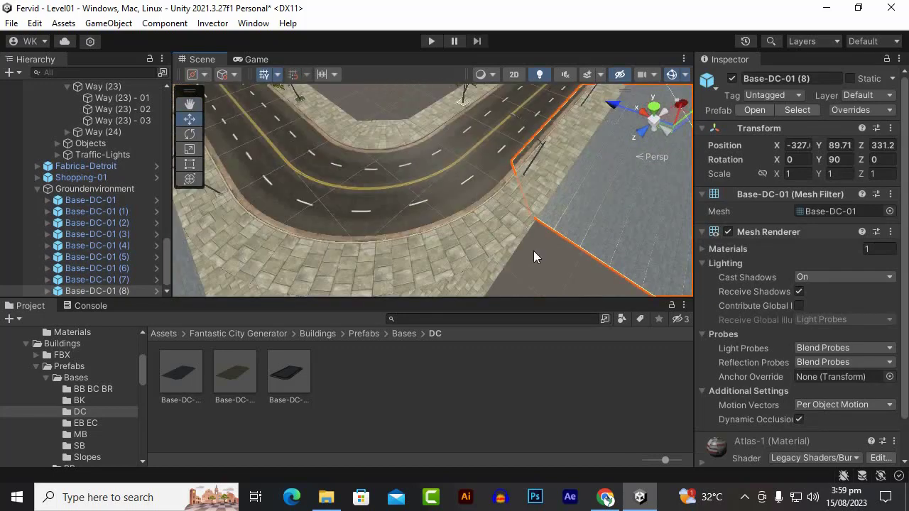
Duplicate the rotated base and move the copy along Z to fill the corner beside the curved street.
{"action": "scroll", "coordinate": [510, 241], "scroll_direction": "down", "scroll_amount": 5}
{"action": "key", "text": "ctrl+d"}
{"action": "left_click_drag", "start_coordinate": [490, 167], "coordinate": [400, 234]}
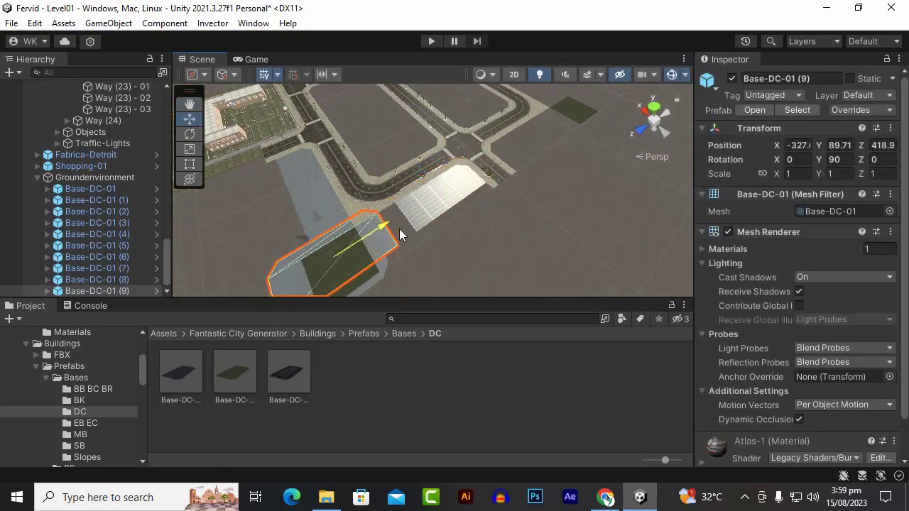
Select both rotated bases, duplicate the pair and move the copies along Z past the side street to the next corner.
{"action": "left_click", "coordinate": [449, 205], "text": "shift"}
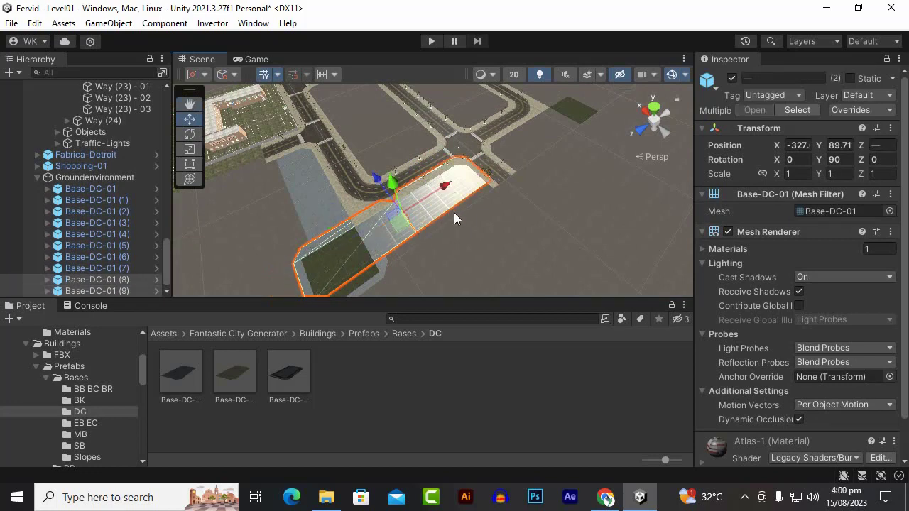
{"action": "key", "text": "ctrl+d"}
{"action": "left_click_drag", "start_coordinate": [461, 183], "coordinate": [250, 227]}
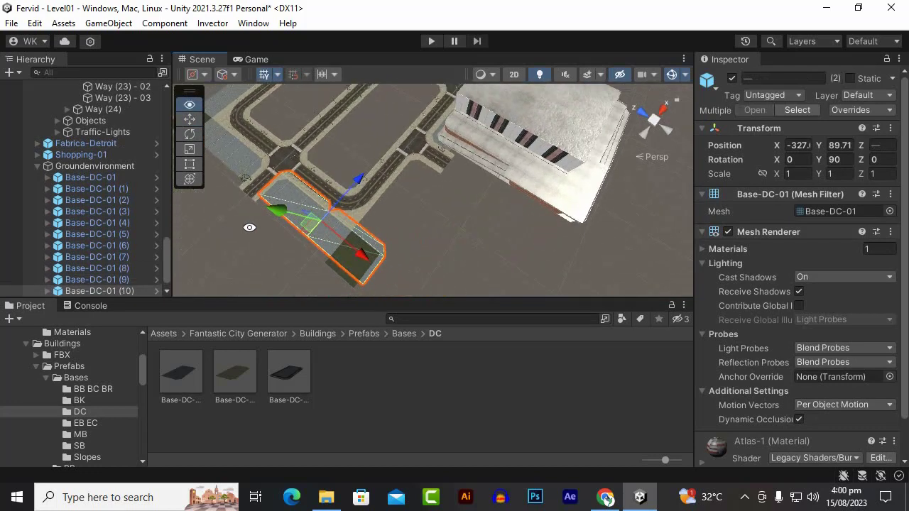
Try rotating the corner base to 0 degrees around Y, and undo the rotation.
{"action": "scroll", "coordinate": [557, 183], "scroll_direction": "up", "scroll_amount": 1}
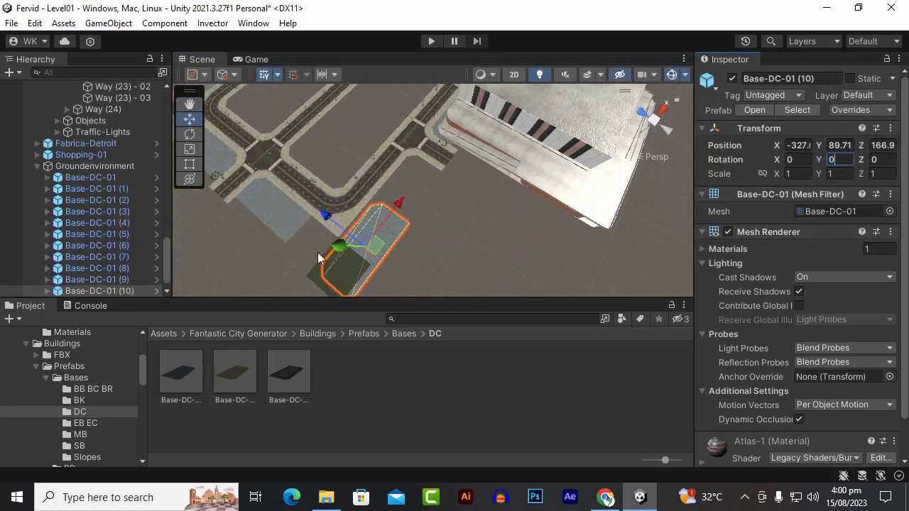
{"action": "left_click_drag", "start_coordinate": [398, 231], "coordinate": [452, 213], "text": "alt"}
{"action": "key", "text": "ctrl+z"}
Duplicate the corner base, set the copy's Y rotation to 0 and fit it against the sidewalk at the bend.
{"action": "key", "text": "ctrl+d"}
{"action": "left_click_drag", "start_coordinate": [395, 175], "coordinate": [414, 144]}
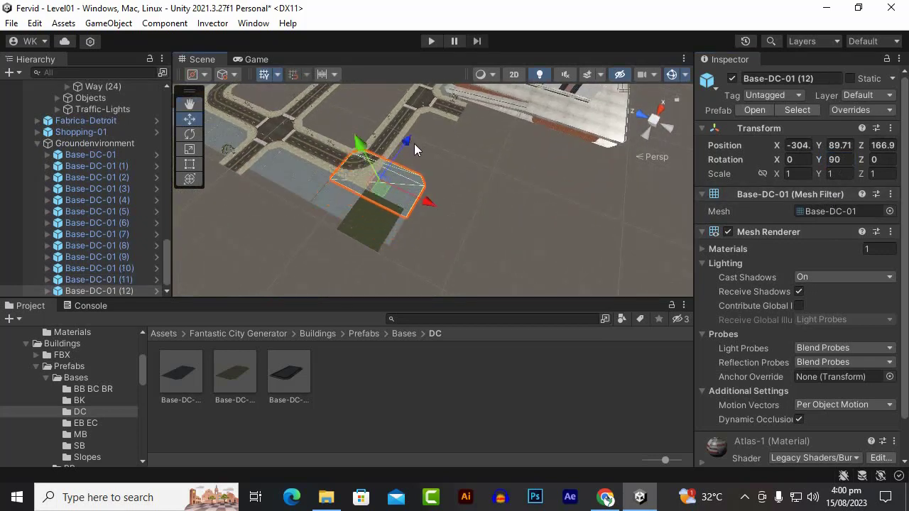
{"action": "type", "text": "0"}
{"action": "scroll", "coordinate": [441, 164], "scroll_direction": "up", "scroll_amount": 3}
{"action": "left_click_drag", "start_coordinate": [329, 126], "coordinate": [304, 114]}
Duplicate the unrotated base and place the copy by the side street junction at about X -268, Z 178.2.
{"action": "scroll", "coordinate": [416, 217], "scroll_direction": "down", "scroll_amount": 3}
{"action": "left_click_drag", "start_coordinate": [416, 217], "coordinate": [442, 164], "text": "alt"}
{"action": "key", "text": "ctrl+d"}
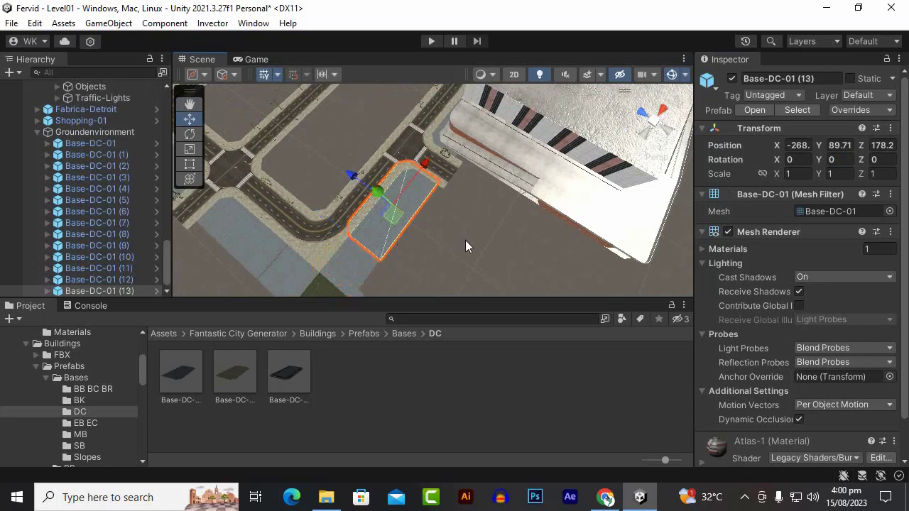
{"action": "left_click", "coordinate": [465, 240]}
Select Shopping-01 and move it along X to 544, clear of the road network.
{"action": "scroll", "coordinate": [465, 240], "scroll_direction": "down", "scroll_amount": 5}
{"action": "left_click_drag", "start_coordinate": [466, 240], "coordinate": [684, 220], "text": "alt"}
{"action": "scroll", "coordinate": [497, 192], "scroll_direction": "down", "scroll_amount": 2}
{"action": "middle_click_drag", "start_coordinate": [329, 205], "coordinate": [331, 203]}
{"action": "scroll", "coordinate": [330, 203], "scroll_direction": "up", "scroll_amount": 6}
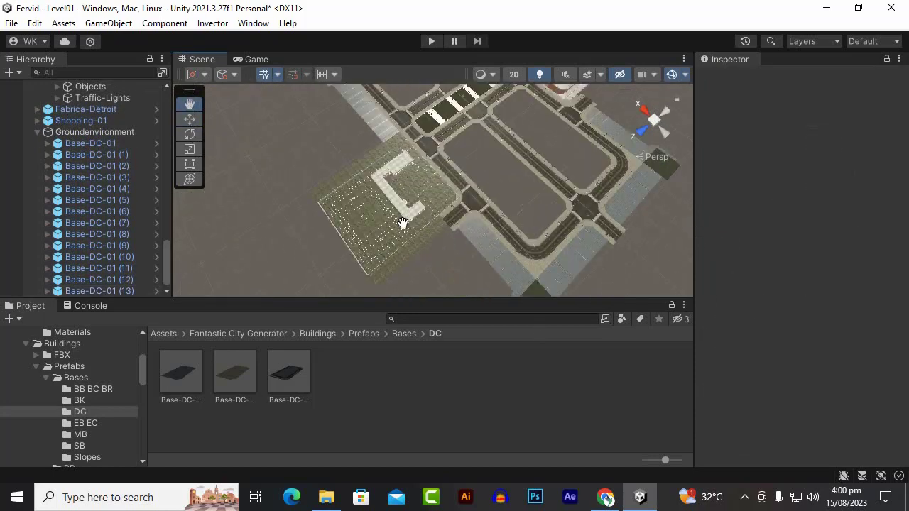
{"action": "left_click_drag", "start_coordinate": [394, 233], "coordinate": [443, 210], "text": "alt"}
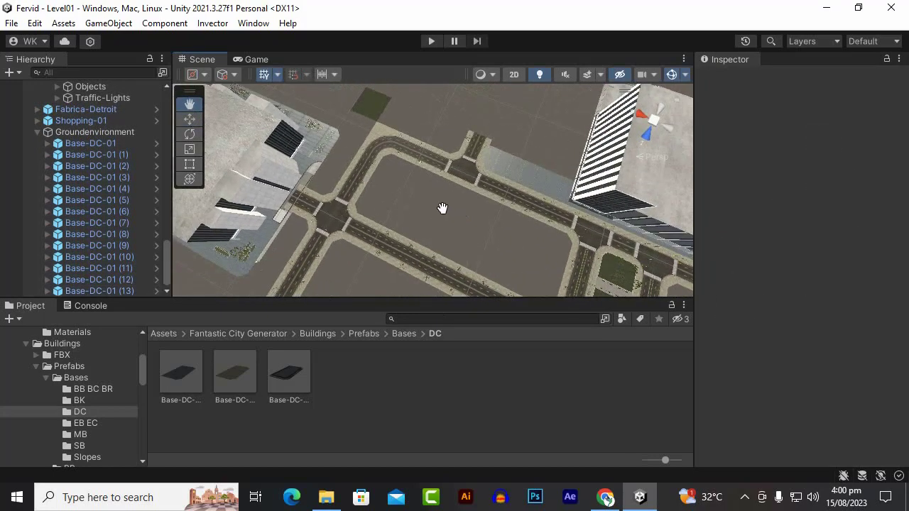
{"action": "scroll", "coordinate": [441, 207], "scroll_direction": "down", "scroll_amount": 5}
{"action": "left_click", "coordinate": [38, 133]}
{"action": "left_click", "coordinate": [84, 269]}
{"action": "key", "text": "Down"}
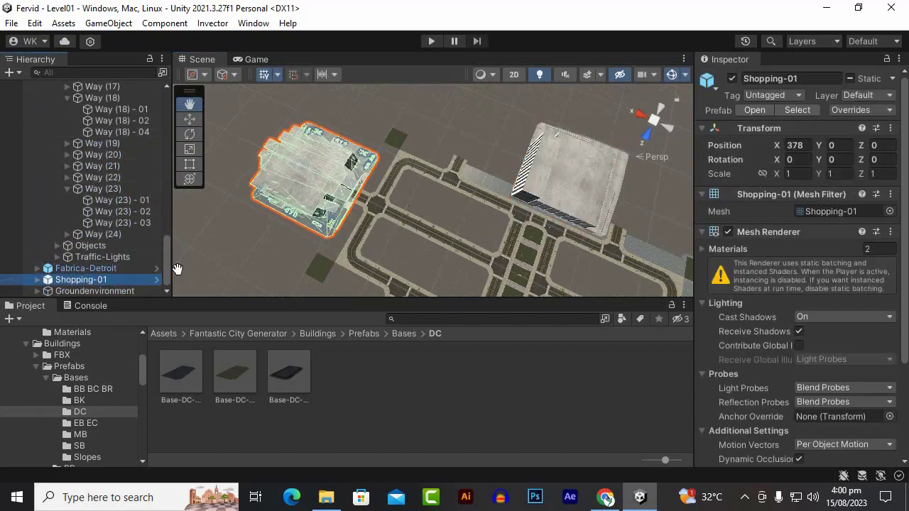
{"action": "left_click_drag", "start_coordinate": [314, 228], "coordinate": [165, 171], "text": "alt"}
{"action": "scroll", "coordinate": [382, 194], "scroll_direction": "down", "scroll_amount": 5}
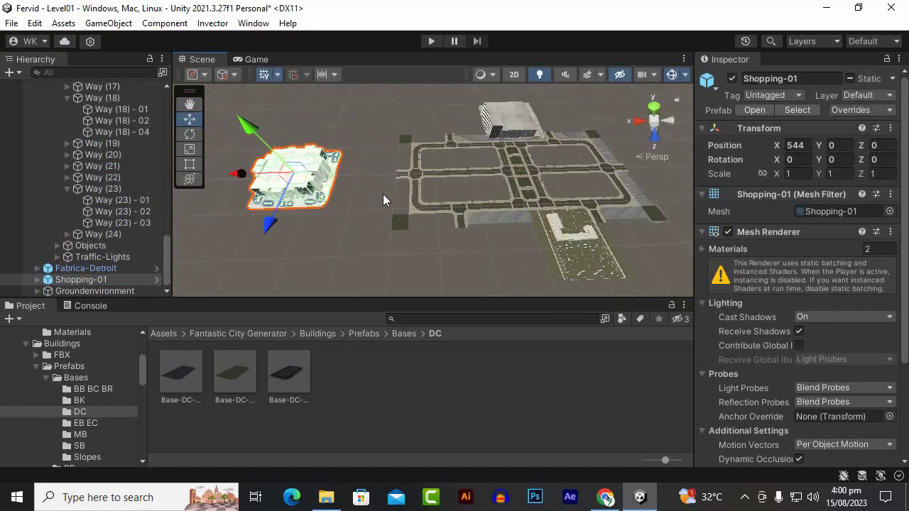
Duplicate the base beside the Fabrica-Detroit building and move the copy along X across the side street.
{"action": "left_click_drag", "start_coordinate": [382, 194], "coordinate": [51, 303], "text": "alt"}
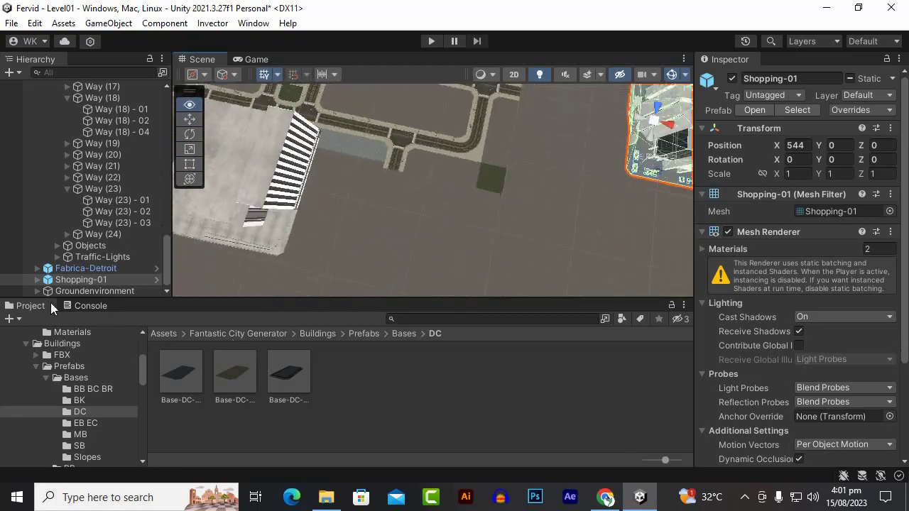
{"action": "scroll", "coordinate": [318, 138], "scroll_direction": "up", "scroll_amount": 3}
{"action": "left_click", "coordinate": [316, 135]}
{"action": "key", "text": "ctrl+d"}
{"action": "left_click_drag", "start_coordinate": [361, 122], "coordinate": [548, 227]}
Add two more base copies toward the corner, rotating the last to -90 around Y at about X 186.1, Z 208.9.
{"action": "key", "text": "ctrl+d"}
{"action": "key", "text": "ctrl+d"}
{"action": "left_click_drag", "start_coordinate": [522, 198], "coordinate": [608, 157]}
{"action": "type", "text": "-90"}
{"action": "scroll", "coordinate": [566, 186], "scroll_direction": "up", "scroll_amount": 3}
{"action": "scroll", "coordinate": [642, 212], "scroll_direction": "down", "scroll_amount": 3}
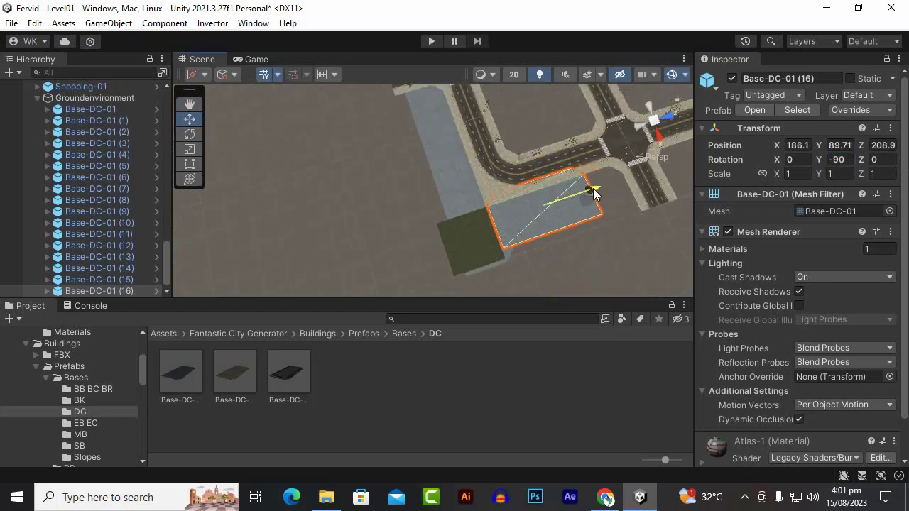
Duplicate the -90 degree base along Z, and duplicate the resulting pair to line the street past the junction.
{"action": "key", "text": "ctrl+d"}
{"action": "left_click_drag", "start_coordinate": [594, 193], "coordinate": [680, 227]}
{"action": "left_click", "coordinate": [582, 214], "text": "shift"}
{"action": "key", "text": "ctrl+d"}
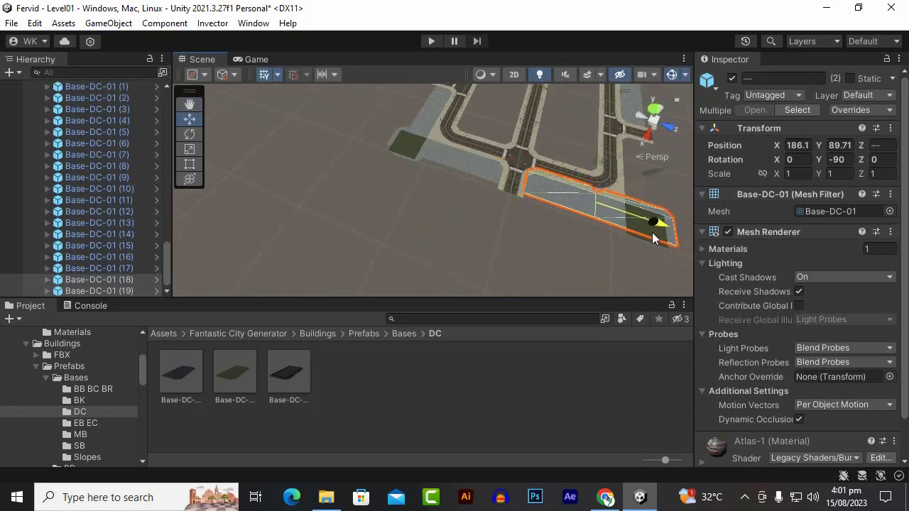
Duplicate the base next to the school-side junction and move the copy along X across the side street to about 126.8.
{"action": "scroll", "coordinate": [539, 232], "scroll_direction": "down", "scroll_amount": 5}
{"action": "left_click_drag", "start_coordinate": [540, 232], "coordinate": [460, 244], "text": "alt"}
{"action": "left_click", "coordinate": [568, 255]}
{"action": "scroll", "coordinate": [572, 264], "scroll_direction": "down", "scroll_amount": 3}
{"action": "scroll", "coordinate": [577, 271], "scroll_direction": "up", "scroll_amount": 3}
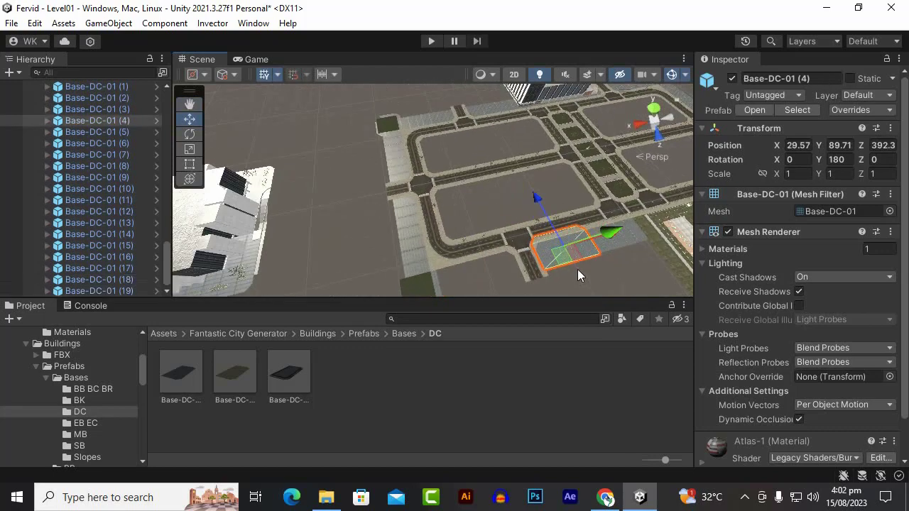
{"action": "key", "text": "ctrl+d"}
{"action": "left_click_drag", "start_coordinate": [584, 251], "coordinate": [490, 220], "text": "alt"}
{"action": "left_click_drag", "start_coordinate": [587, 205], "coordinate": [483, 206]}
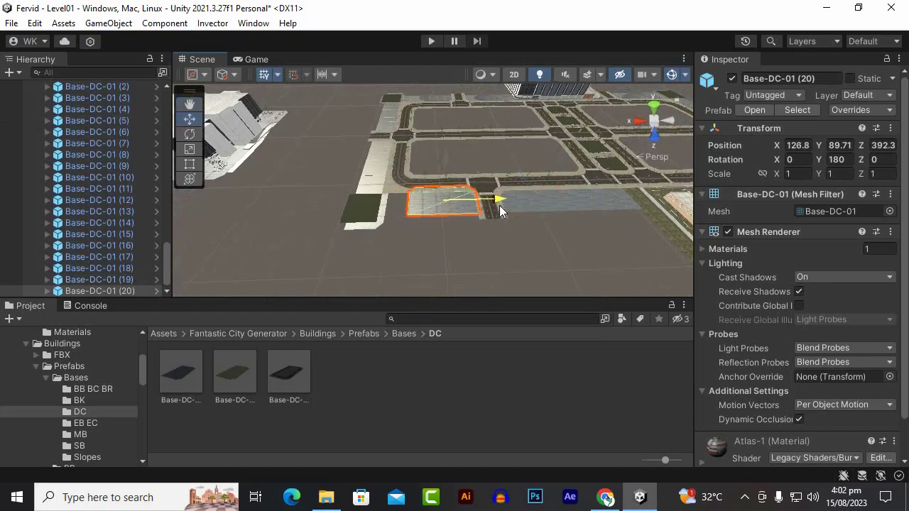
Duplicate the moved base and shift the copy along X to about 194.9, filling the corner.
{"action": "scroll", "coordinate": [419, 252], "scroll_direction": "up", "scroll_amount": 3}
{"action": "mouse_move", "coordinate": [412, 257]}
{"action": "left_mouse_down", "text": "alt"}
{"action": "mouse_move", "coordinate": [422, 235]}
{"action": "mouse_move", "coordinate": [424, 251]}
{"action": "left_mouse_up", "text": "alt"}
{"action": "key", "text": "ctrl+d"}
{"action": "left_click_drag", "start_coordinate": [527, 214], "coordinate": [394, 217]}
{"action": "scroll", "coordinate": [409, 259], "scroll_direction": "down", "scroll_amount": 3}
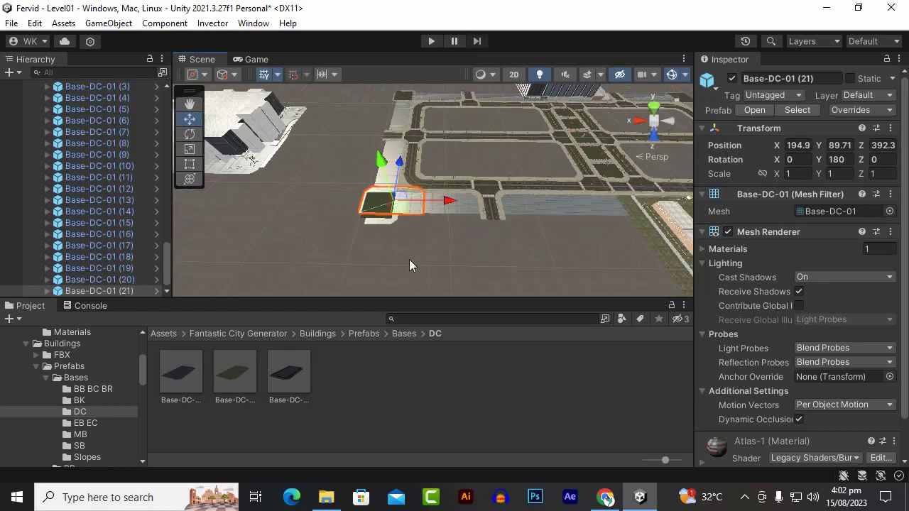
Inspect the base layout along the outer streets, the corners and the empty city blocks.
{"action": "left_click_drag", "start_coordinate": [410, 260], "coordinate": [224, 229], "text": "alt"}
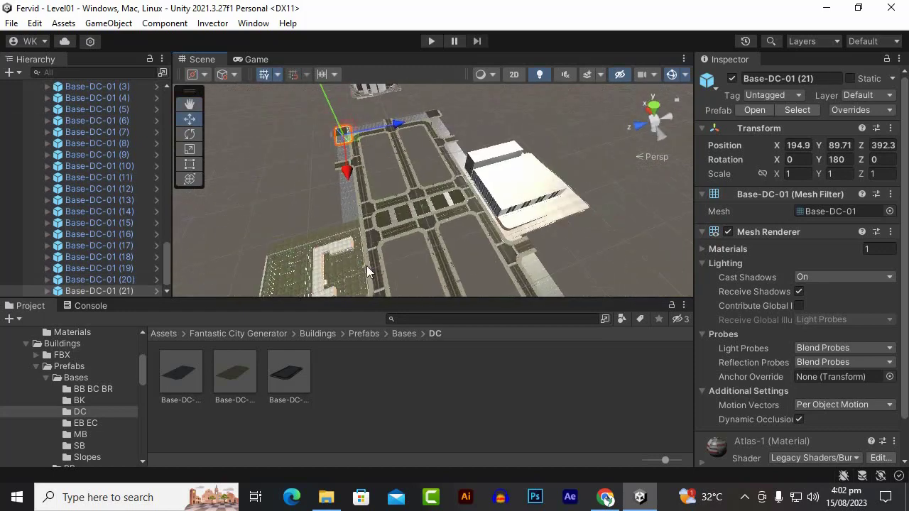
{"action": "left_click_drag", "start_coordinate": [497, 186], "coordinate": [578, 170], "text": "alt"}
{"action": "middle_click_drag", "start_coordinate": [539, 170], "coordinate": [496, 205]}
{"action": "scroll", "coordinate": [464, 171], "scroll_direction": "up", "scroll_amount": 5}
{"action": "scroll", "coordinate": [495, 205], "scroll_direction": "down", "scroll_amount": 3}
{"action": "left_click_drag", "start_coordinate": [495, 205], "coordinate": [556, 204], "text": "alt"}
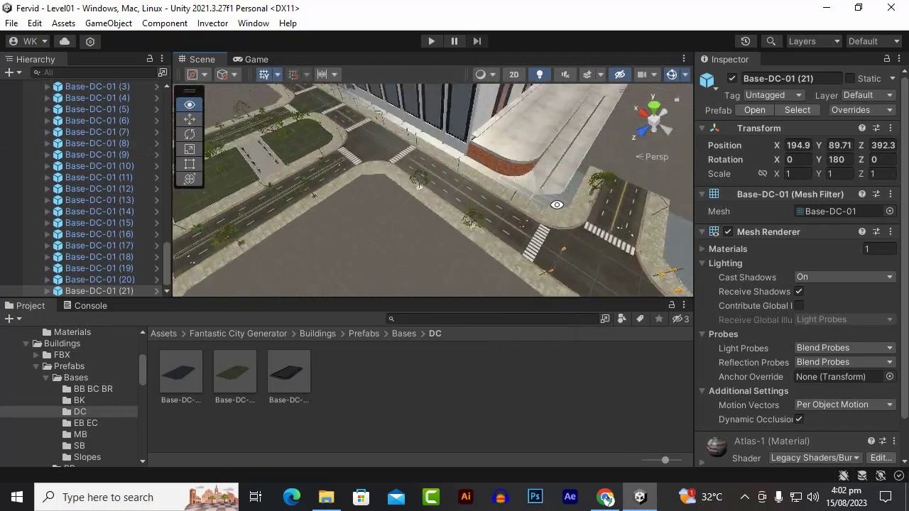
{"action": "scroll", "coordinate": [523, 205], "scroll_direction": "up", "scroll_amount": 3}
{"action": "middle_click_drag", "start_coordinate": [556, 203], "coordinate": [606, 230]}
{"action": "scroll", "coordinate": [523, 205], "scroll_direction": "down", "scroll_amount": 3}
{"action": "left_click_drag", "start_coordinate": [605, 230], "coordinate": [491, 233], "text": "alt"}
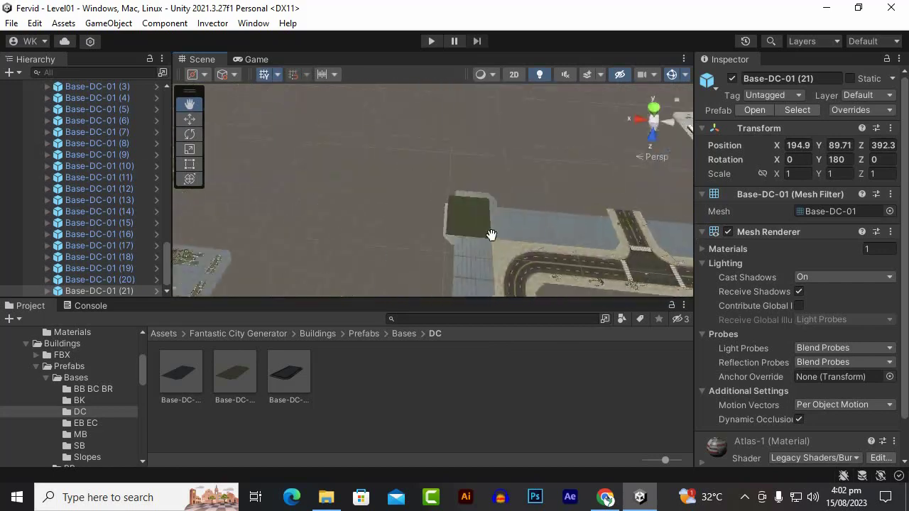
{"action": "scroll", "coordinate": [410, 217], "scroll_direction": "down", "scroll_amount": 5}
{"action": "middle_click_drag", "start_coordinate": [491, 234], "coordinate": [445, 220]}
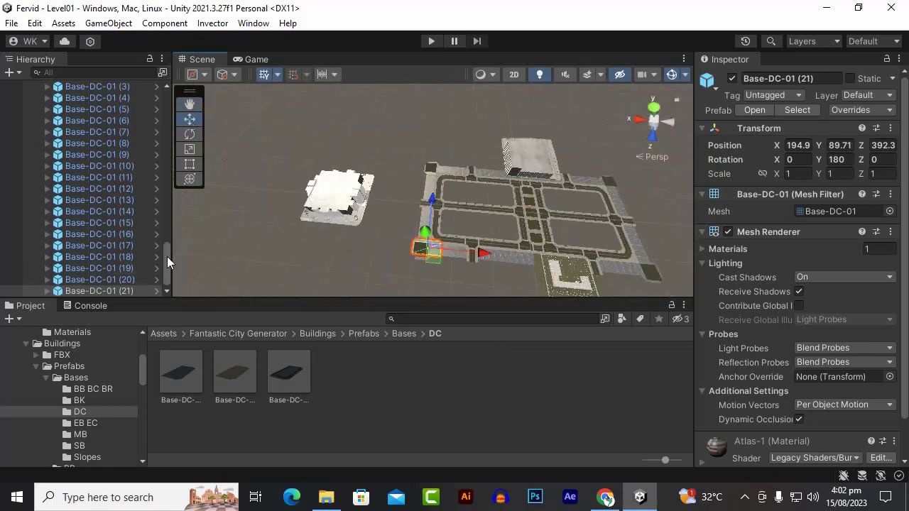
Create an empty object named Buildings and parent Fabrica-Detroit and Shopping-01 under it.
{"action": "left_click_drag", "start_coordinate": [166, 256], "coordinate": [151, 97]}
{"action": "left_click", "coordinate": [38, 132]}
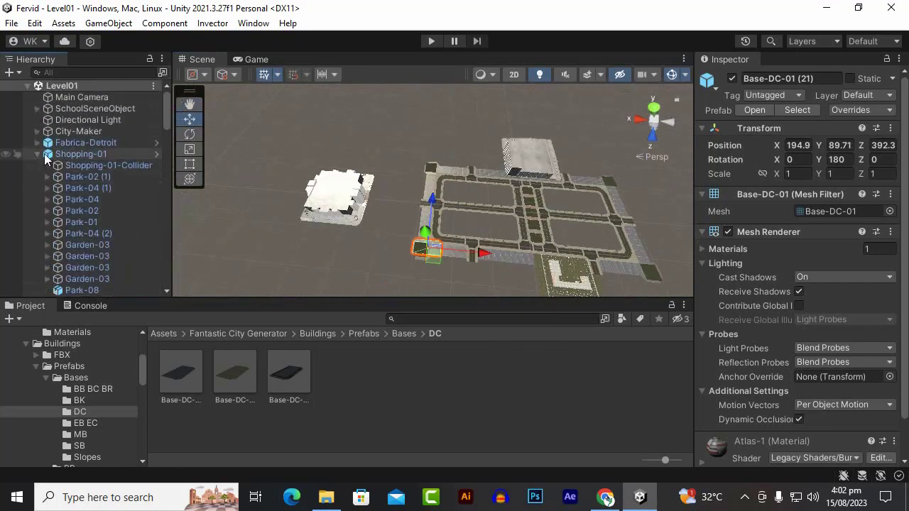
{"action": "left_click", "coordinate": [45, 155]}
{"action": "left_click", "coordinate": [36, 154]}
{"action": "left_click", "coordinate": [91, 230]}
{"action": "left_click", "coordinate": [10, 73]}
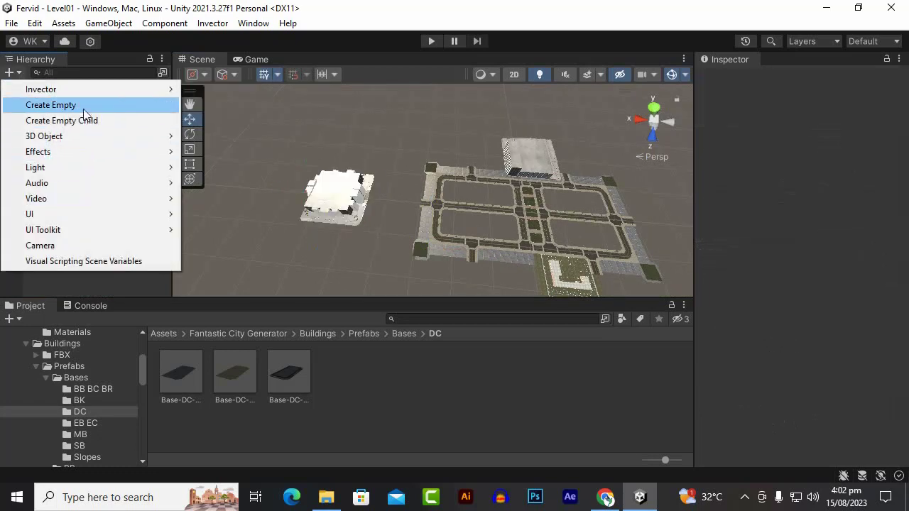
{"action": "left_click", "coordinate": [84, 105]}
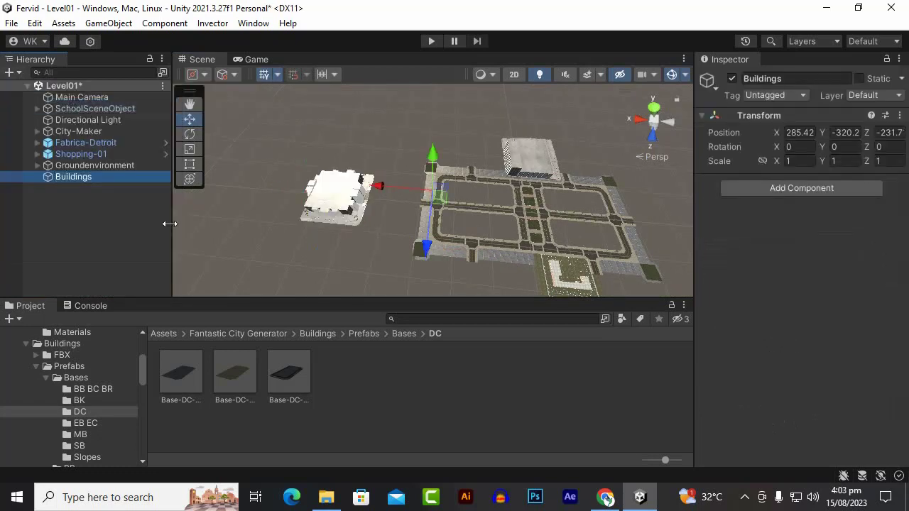
{"action": "left_click_drag", "start_coordinate": [78, 156], "coordinate": [99, 177]}
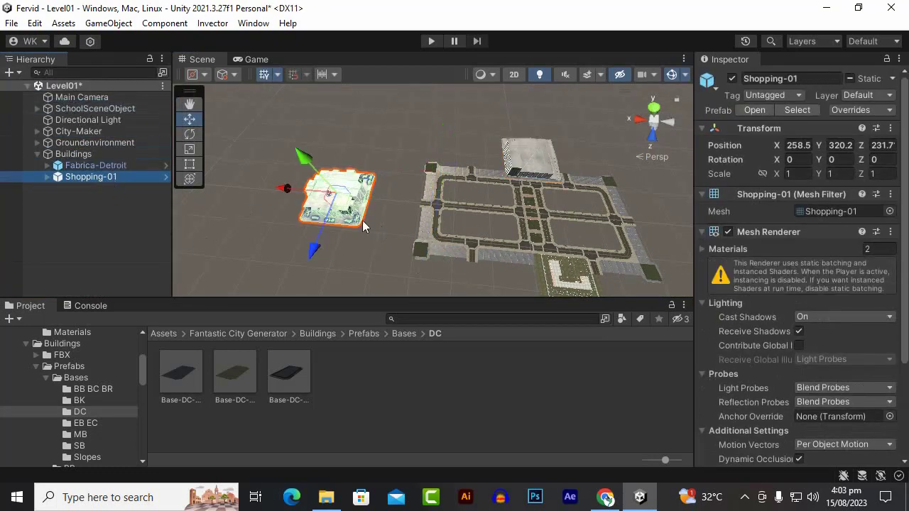
Move Shopping-01 along X to -14, bringing it back toward the road network.
{"action": "key", "text": "f"}
{"action": "left_click_drag", "start_coordinate": [423, 233], "coordinate": [383, 212], "text": "alt"}
{"action": "left_click_drag", "start_coordinate": [248, 132], "coordinate": [448, 221], "text": "alt"}
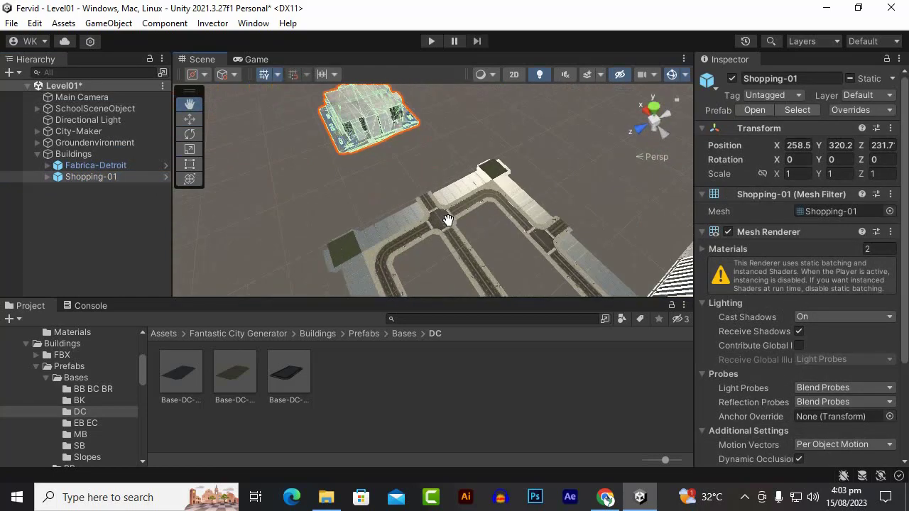
{"action": "left_click", "coordinate": [189, 120]}
{"action": "left_click_drag", "start_coordinate": [358, 222], "coordinate": [369, 206], "text": "alt"}
{"action": "left_click_drag", "start_coordinate": [359, 154], "coordinate": [461, 182]}
{"action": "left_click_drag", "start_coordinate": [461, 182], "coordinate": [426, 220], "text": "alt"}
{"action": "scroll", "coordinate": [426, 220], "scroll_direction": "up", "scroll_amount": 3}
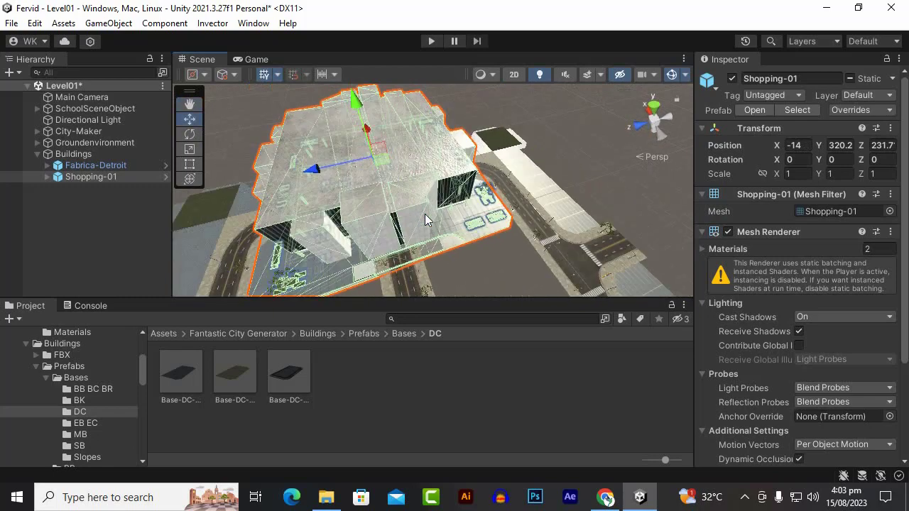
Place Shopping-01 at X -34, Z 31.5 against the sidewalk corner at the outer junction, and deselect it.
{"action": "left_click_drag", "start_coordinate": [311, 170], "coordinate": [523, 131]}
{"action": "left_click_drag", "start_coordinate": [522, 131], "coordinate": [431, 180], "text": "alt"}
{"action": "left_click_drag", "start_coordinate": [510, 117], "coordinate": [483, 142]}
{"action": "scroll", "coordinate": [499, 157], "scroll_direction": "up", "scroll_amount": 2}
{"action": "mouse_move", "coordinate": [483, 206]}
{"action": "left_mouse_down", "text": "alt"}
{"action": "mouse_move", "coordinate": [479, 189]}
{"action": "mouse_move", "coordinate": [470, 197]}
{"action": "left_mouse_up", "text": "alt"}
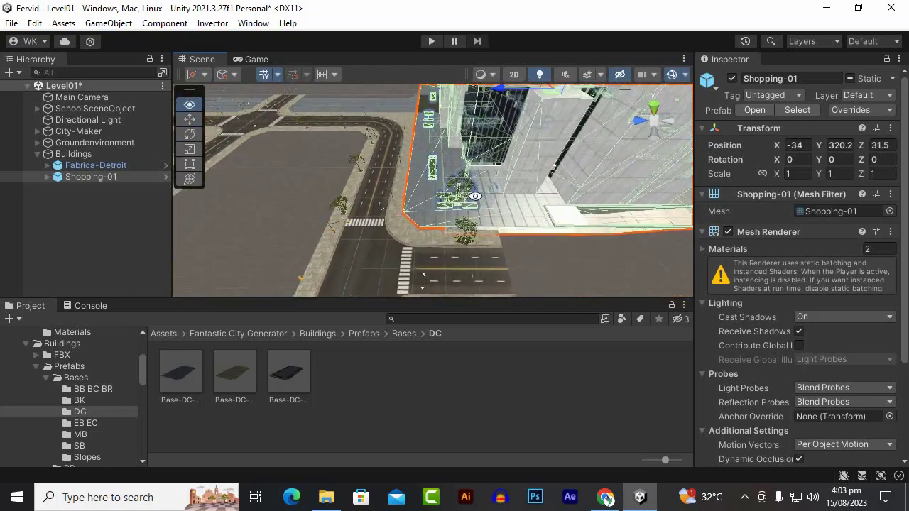
{"action": "scroll", "coordinate": [456, 228], "scroll_direction": "down", "scroll_amount": 3}
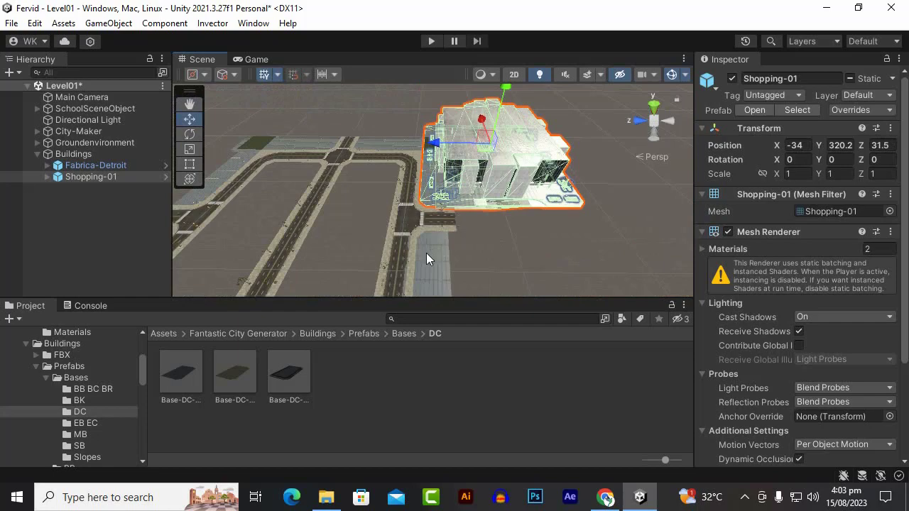
{"action": "left_click", "coordinate": [372, 164]}
{"action": "left_click", "coordinate": [300, 225]}
{"action": "left_click", "coordinate": [491, 246]}
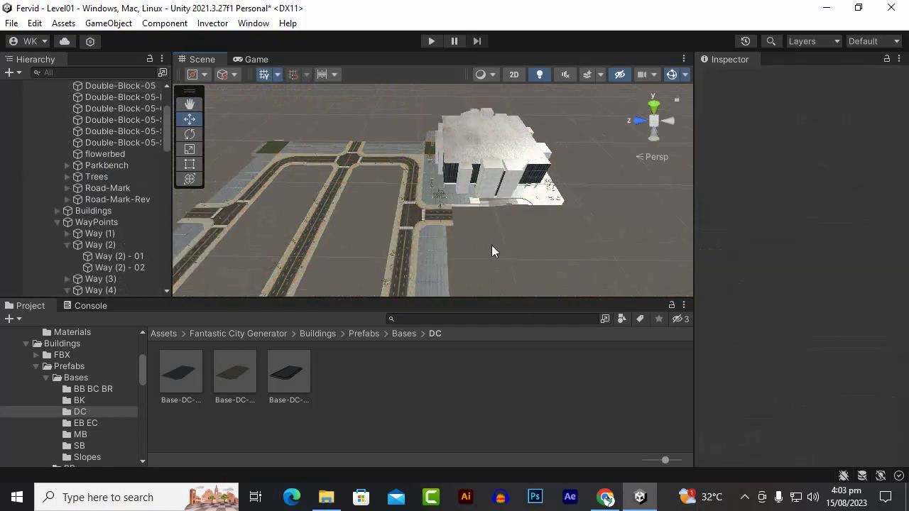
Examine the whole city layout, including the outer streets, the school and the area around Shopping-01, from several angles.
{"action": "scroll", "coordinate": [462, 237], "scroll_direction": "up", "scroll_amount": 3}
{"action": "left_click_drag", "start_coordinate": [450, 233], "coordinate": [565, 239], "text": "alt"}
{"action": "scroll", "coordinate": [565, 239], "scroll_direction": "down", "scroll_amount": 7}
{"action": "left_click", "coordinate": [549, 276]}
{"action": "scroll", "coordinate": [522, 221], "scroll_direction": "down", "scroll_amount": 2}
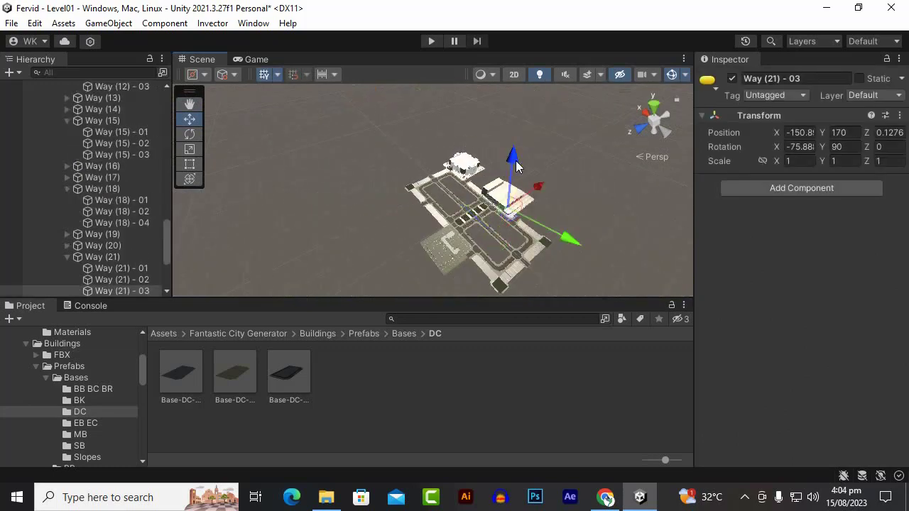
{"action": "scroll", "coordinate": [452, 215], "scroll_direction": "up", "scroll_amount": 6}
{"action": "left_click_drag", "start_coordinate": [462, 238], "coordinate": [450, 222], "text": "alt"}
{"action": "left_click", "coordinate": [433, 212]}
{"action": "scroll", "coordinate": [432, 212], "scroll_direction": "down", "scroll_amount": 6}
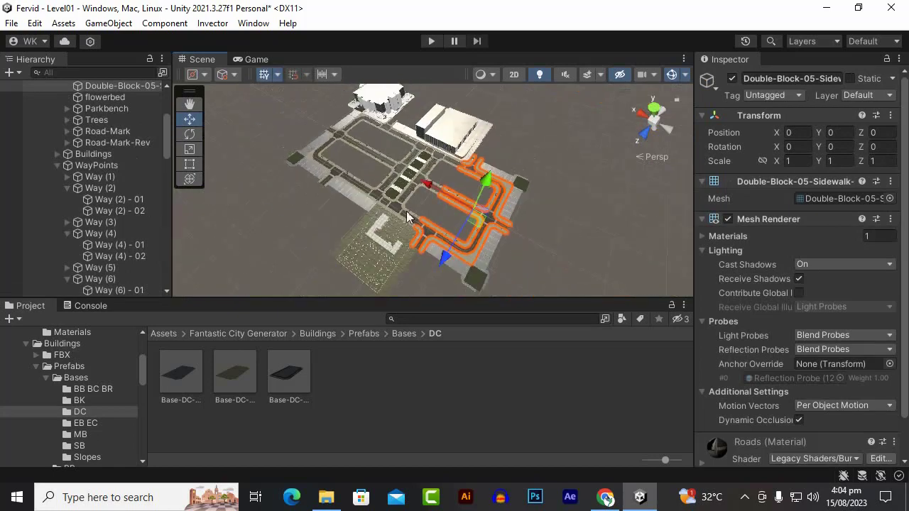
{"action": "scroll", "coordinate": [426, 206], "scroll_direction": "up", "scroll_amount": 4}
{"action": "left_click", "coordinate": [370, 197]}
{"action": "left_click_drag", "start_coordinate": [370, 197], "coordinate": [432, 264], "text": "alt"}
{"action": "left_click", "coordinate": [330, 141]}
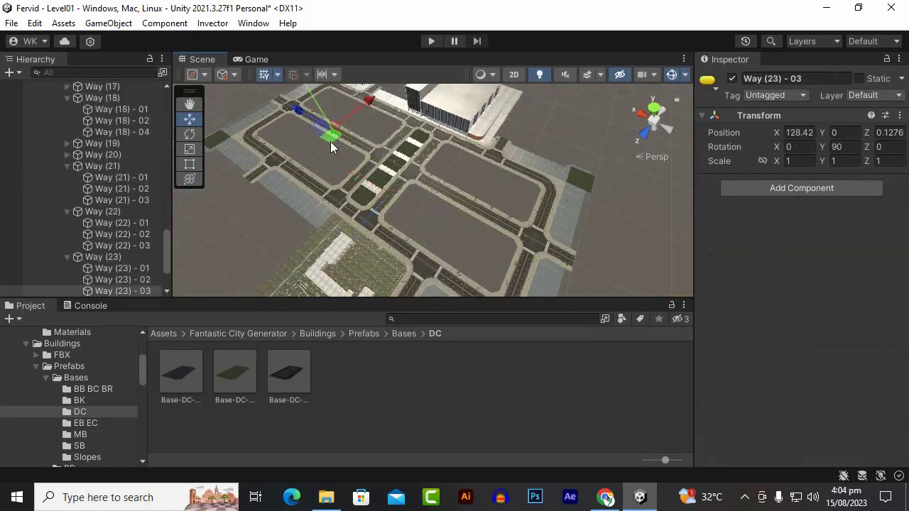
{"action": "key", "text": "ctrl+z"}
{"action": "left_click_drag", "start_coordinate": [299, 213], "coordinate": [365, 229], "text": "alt"}
{"action": "scroll", "coordinate": [455, 239], "scroll_direction": "down", "scroll_amount": 5}
{"action": "left_click_drag", "start_coordinate": [526, 231], "coordinate": [544, 249], "text": "alt"}
{"action": "scroll", "coordinate": [520, 246], "scroll_direction": "up", "scroll_amount": 6}
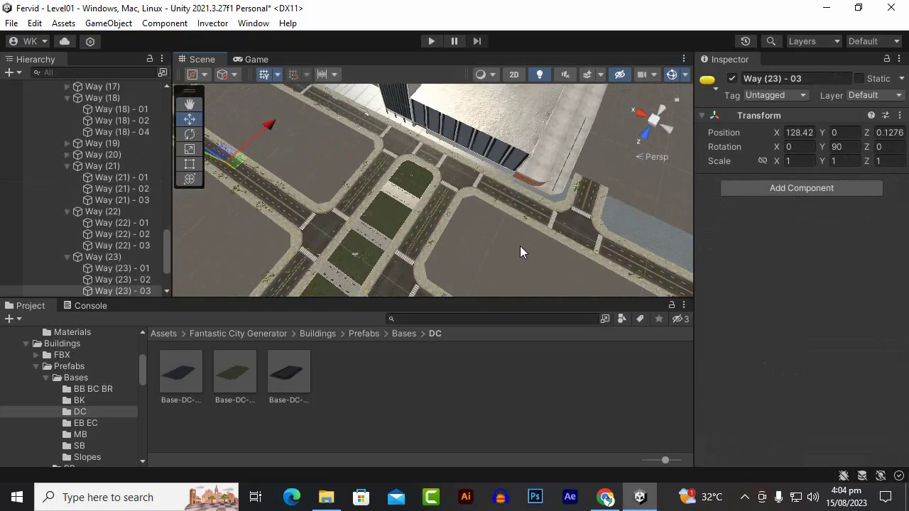
{"action": "left_click_drag", "start_coordinate": [428, 236], "coordinate": [560, 265], "text": "alt"}
{"action": "scroll", "coordinate": [426, 227], "scroll_direction": "up", "scroll_amount": 5}
{"action": "left_click_drag", "start_coordinate": [426, 227], "coordinate": [177, 197], "text": "alt"}
{"action": "scroll", "coordinate": [287, 251], "scroll_direction": "down", "scroll_amount": 5}
Save the Level01 scene and clear the current selection.
{"action": "key", "text": "ctrl+s"}
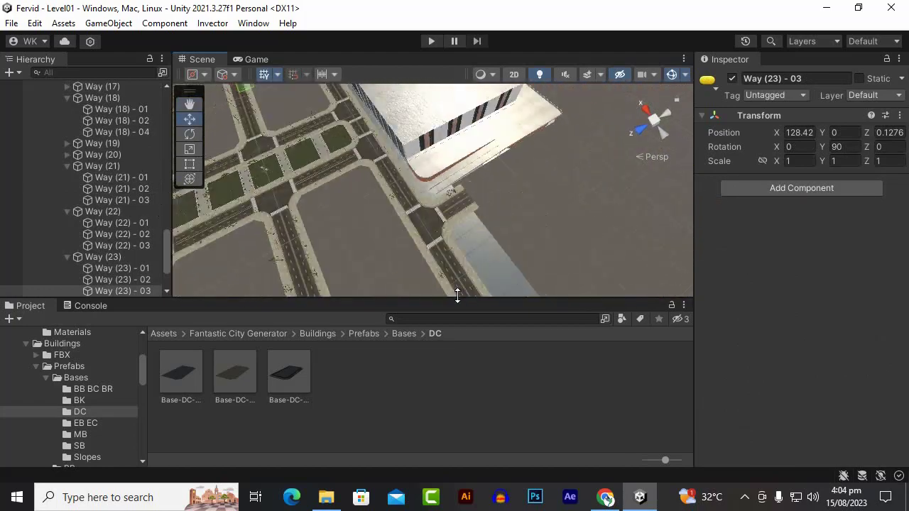
{"action": "left_click", "coordinate": [470, 214]}
{"action": "left_click", "coordinate": [518, 215]}
Try the HW-F-300-01 highway prefab beside the outer road next to Shopping-01, and delete it.
{"action": "left_click", "coordinate": [270, 334]}
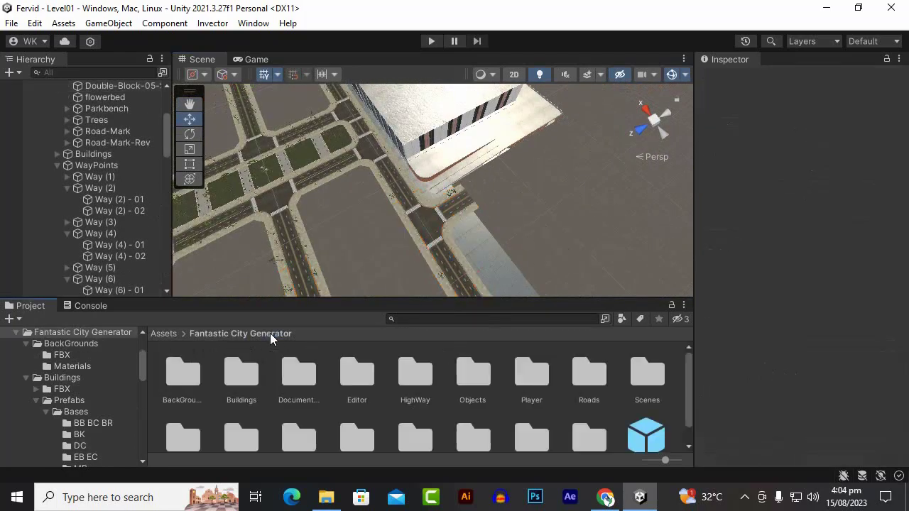
{"action": "left_click", "coordinate": [240, 379]}
{"action": "double_click", "coordinate": [416, 376]}
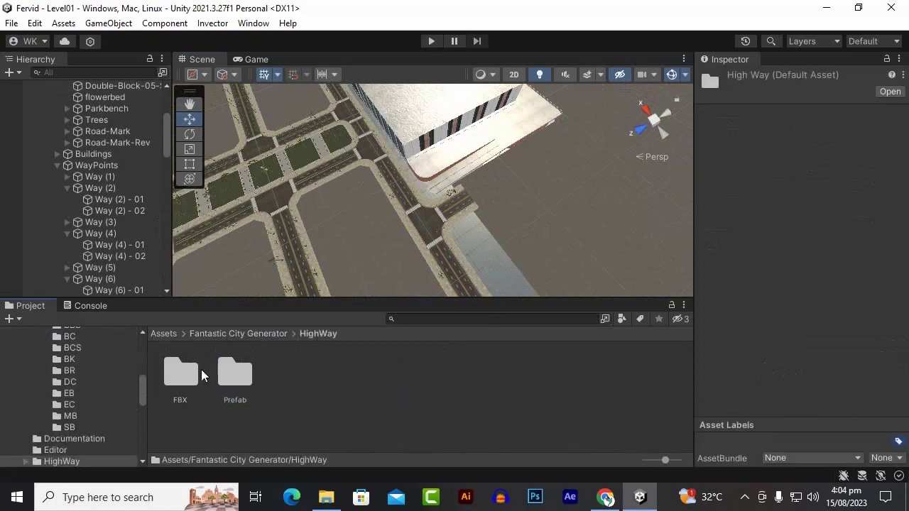
{"action": "double_click", "coordinate": [234, 373]}
{"action": "left_click_drag", "start_coordinate": [268, 413], "coordinate": [498, 268]}
{"action": "scroll", "coordinate": [498, 268], "scroll_direction": "down", "scroll_amount": 4}
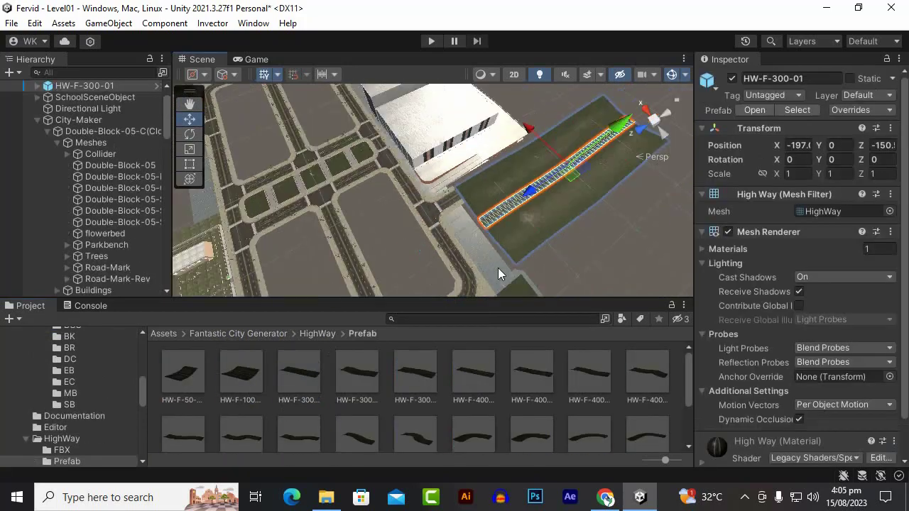
{"action": "key", "text": "Delete"}
{"action": "scroll", "coordinate": [404, 395], "scroll_direction": "down", "scroll_amount": 3}
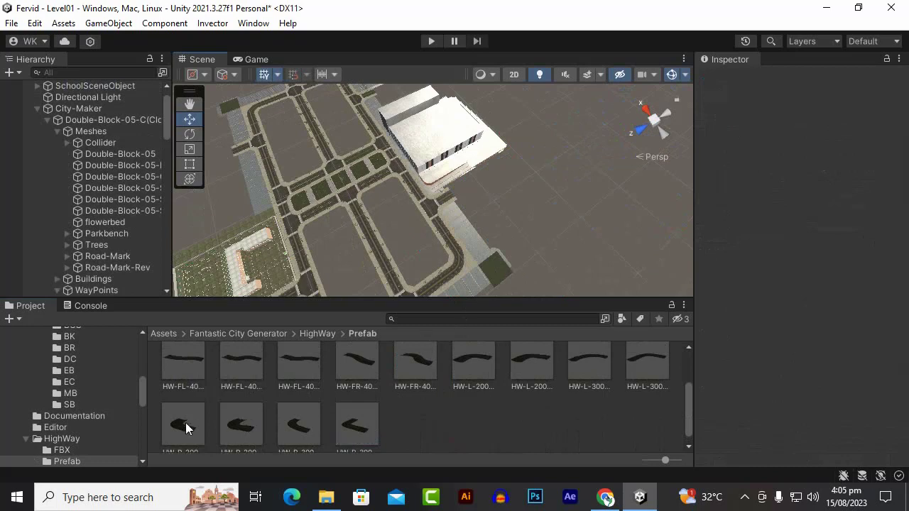
Place the Street-02 prefab from the Fantastic City Generator road prefabs in the scene beside Shopping-01.
{"action": "left_click", "coordinate": [318, 333]}
{"action": "left_click", "coordinate": [272, 334]}
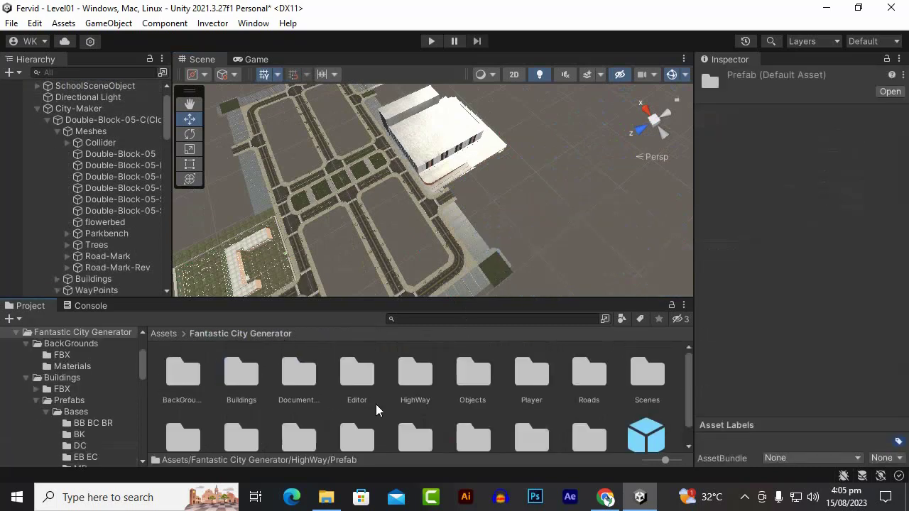
{"action": "left_click", "coordinate": [472, 373]}
{"action": "double_click", "coordinate": [589, 374]}
{"action": "double_click", "coordinate": [234, 373]}
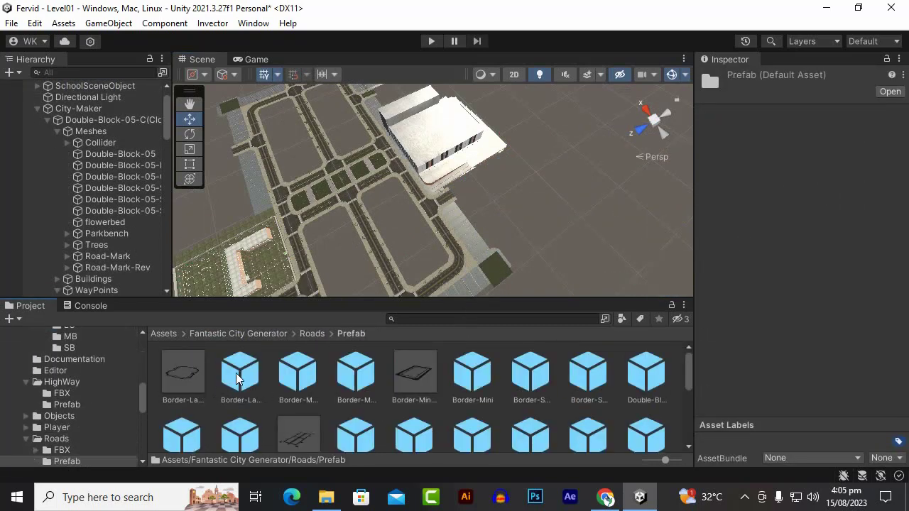
{"action": "scroll", "coordinate": [303, 420], "scroll_direction": "down", "scroll_amount": 4}
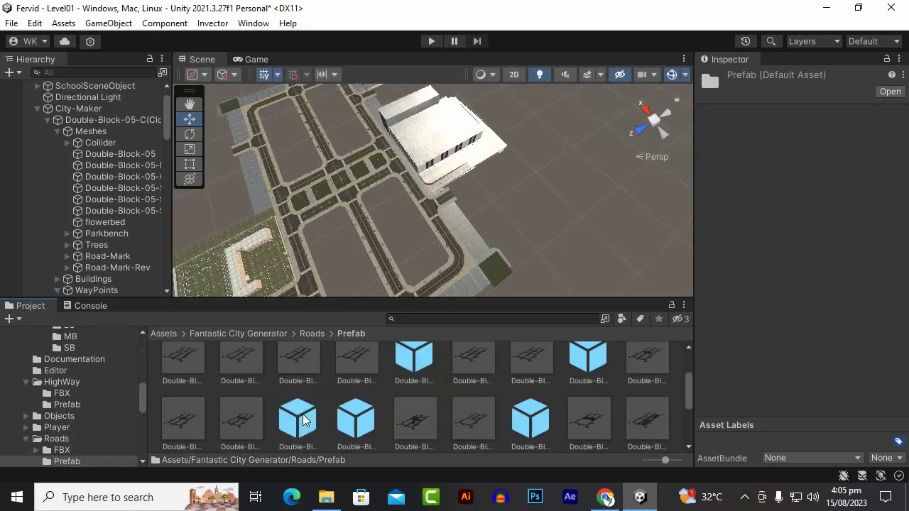
{"action": "left_click_drag", "start_coordinate": [471, 363], "coordinate": [471, 190]}
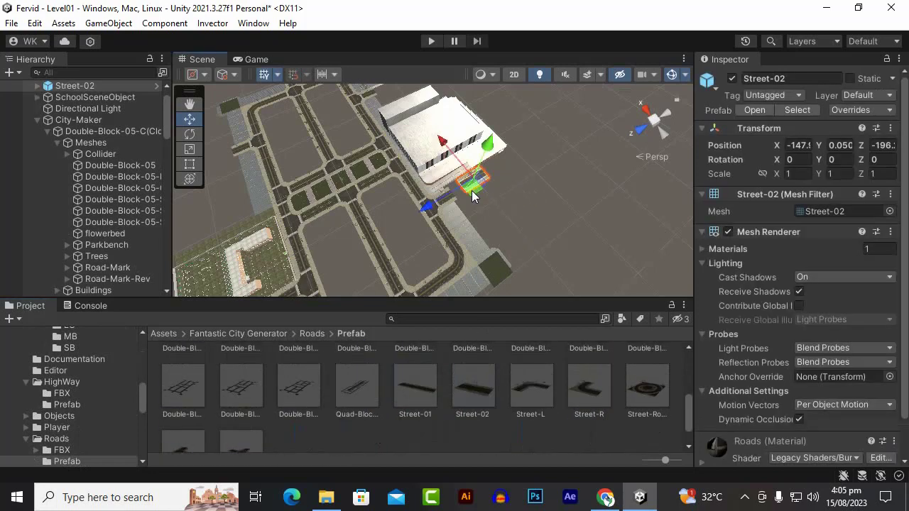
Align Street-02 at about X -150 so it continues the outer road that ends beside Shopping-01.
{"action": "key", "text": "f"}
{"action": "scroll", "coordinate": [566, 137], "scroll_direction": "down", "scroll_amount": 3}
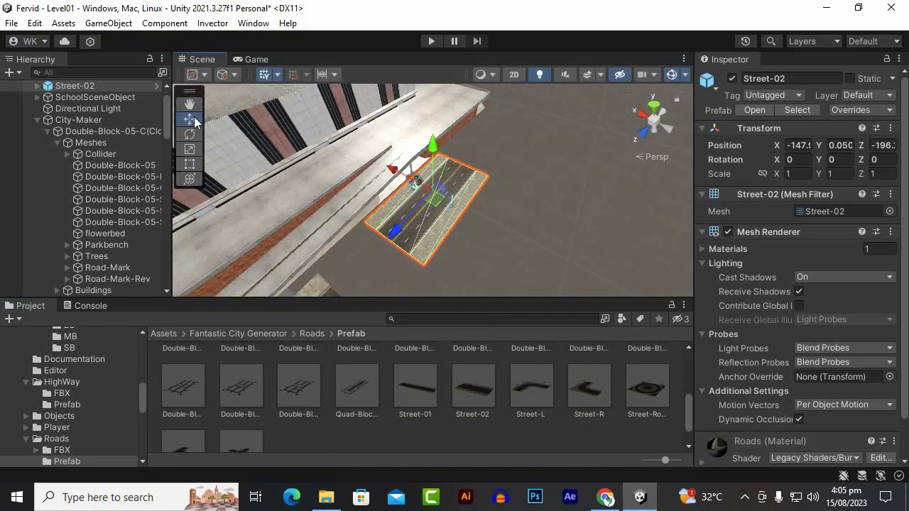
{"action": "middle_click_drag", "start_coordinate": [430, 196], "coordinate": [458, 152]}
{"action": "left_click_drag", "start_coordinate": [432, 190], "coordinate": [395, 233]}
{"action": "left_click_drag", "start_coordinate": [485, 230], "coordinate": [526, 221], "text": "alt"}
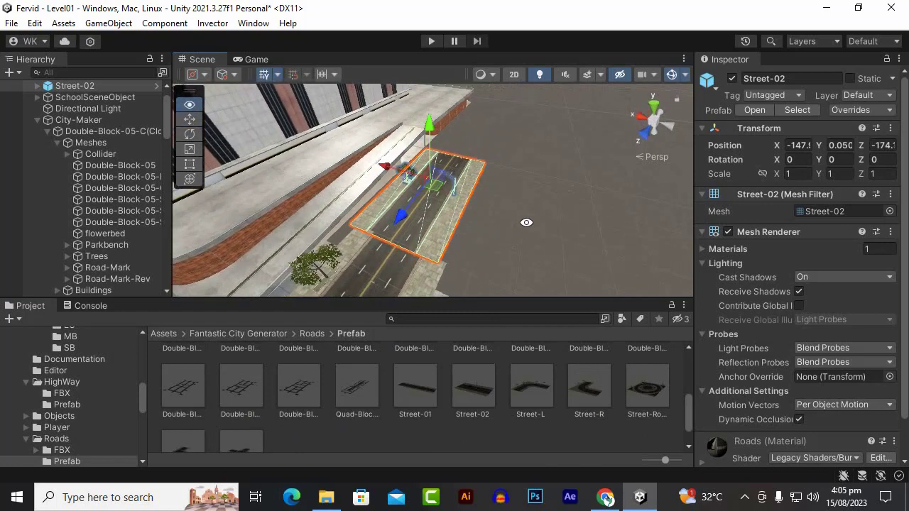
{"action": "scroll", "coordinate": [448, 224], "scroll_direction": "up", "scroll_amount": 3}
{"action": "left_click_drag", "start_coordinate": [448, 224], "coordinate": [486, 154], "text": "alt"}
{"action": "left_click_drag", "start_coordinate": [383, 148], "coordinate": [395, 151]}
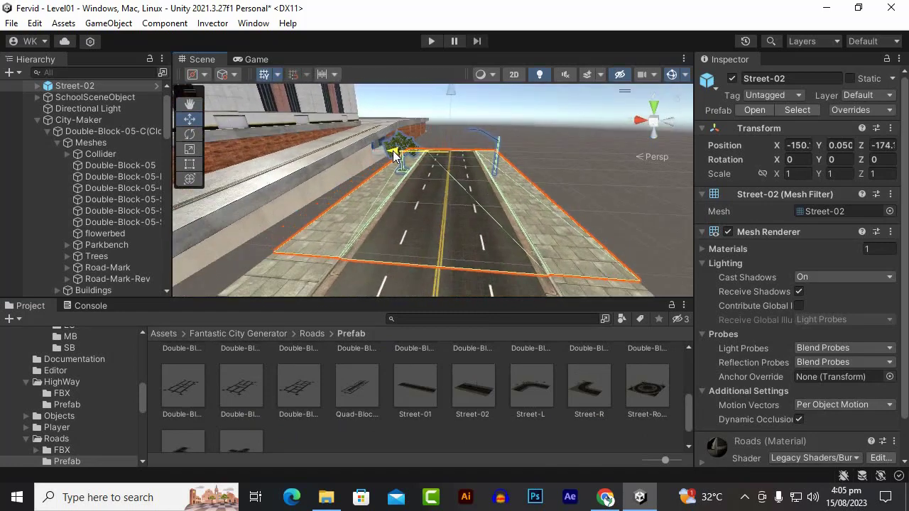
{"action": "left_click_drag", "start_coordinate": [462, 257], "coordinate": [234, 259], "text": "alt"}
{"action": "left_click_drag", "start_coordinate": [365, 163], "coordinate": [272, 300]}
{"action": "scroll", "coordinate": [405, 252], "scroll_direction": "down", "scroll_amount": 3}
{"action": "left_click_drag", "start_coordinate": [405, 251], "coordinate": [406, 295], "text": "alt"}
Duplicate Street-02 twice and offset the copies along Z, extending the road in a straight row of three segments.
{"action": "key", "text": "ctrl+d"}
{"action": "left_click_drag", "start_coordinate": [383, 190], "coordinate": [502, 198]}
{"action": "left_click_drag", "start_coordinate": [575, 186], "coordinate": [503, 252], "text": "alt"}
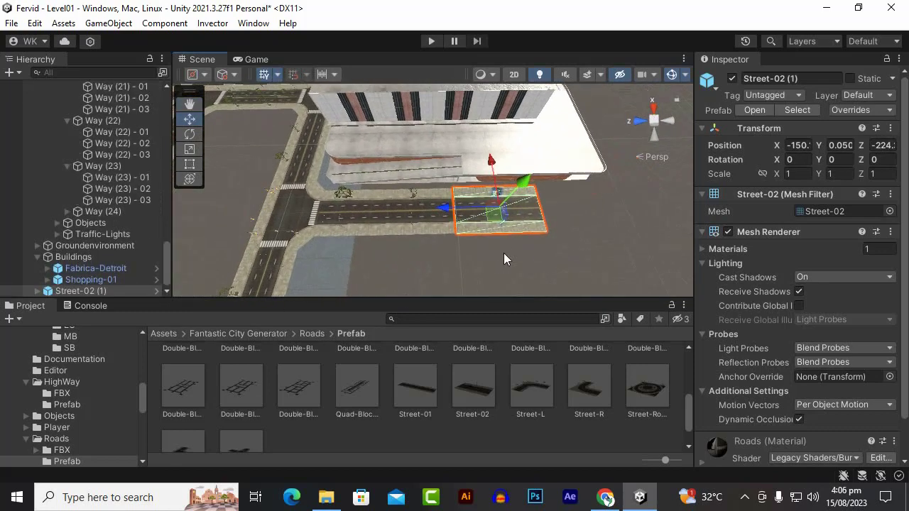
{"action": "key", "text": "ctrl+d"}
{"action": "left_click_drag", "start_coordinate": [443, 212], "coordinate": [531, 221]}
Duplicate the row of three Street-02 segments and move the copy along X to 128, on the far side of Shopping-01.
{"action": "left_click", "coordinate": [490, 222], "text": "shift"}
{"action": "left_click", "coordinate": [431, 228], "text": "shift"}
{"action": "scroll", "coordinate": [429, 253], "scroll_direction": "down", "scroll_amount": 5}
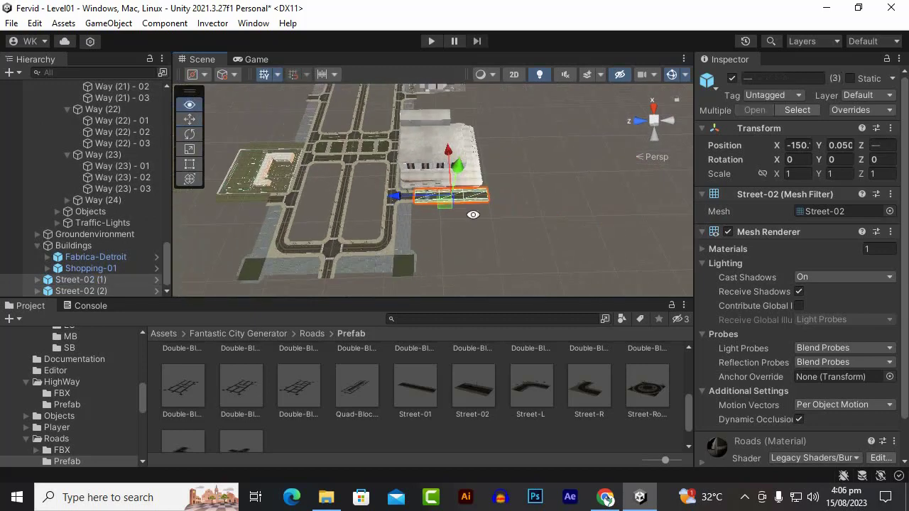
{"action": "left_click_drag", "start_coordinate": [472, 214], "coordinate": [432, 224], "text": "alt"}
{"action": "scroll", "coordinate": [348, 194], "scroll_direction": "down", "scroll_amount": 3}
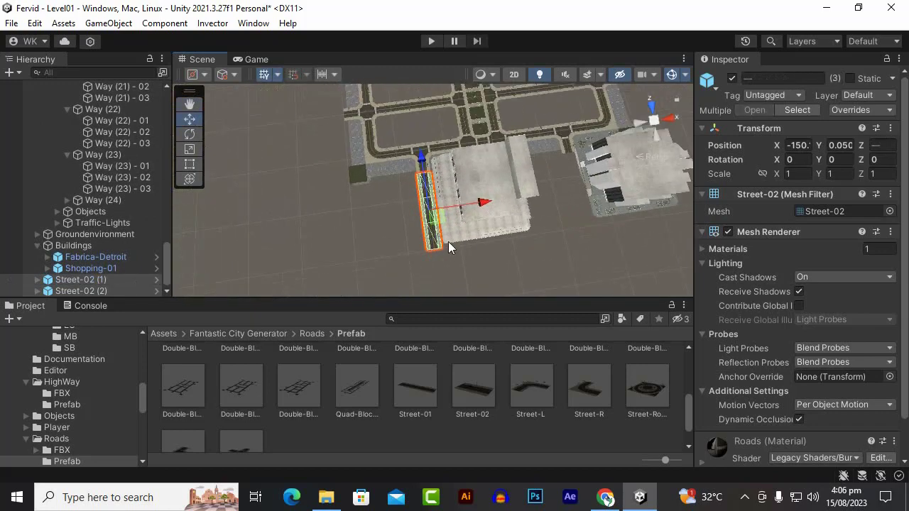
{"action": "key", "text": "ctrl+d"}
{"action": "left_click_drag", "start_coordinate": [493, 205], "coordinate": [635, 215]}
{"action": "scroll", "coordinate": [565, 195], "scroll_direction": "up", "scroll_amount": 2}
{"action": "left_click_drag", "start_coordinate": [565, 195], "coordinate": [200, 177], "text": "alt"}
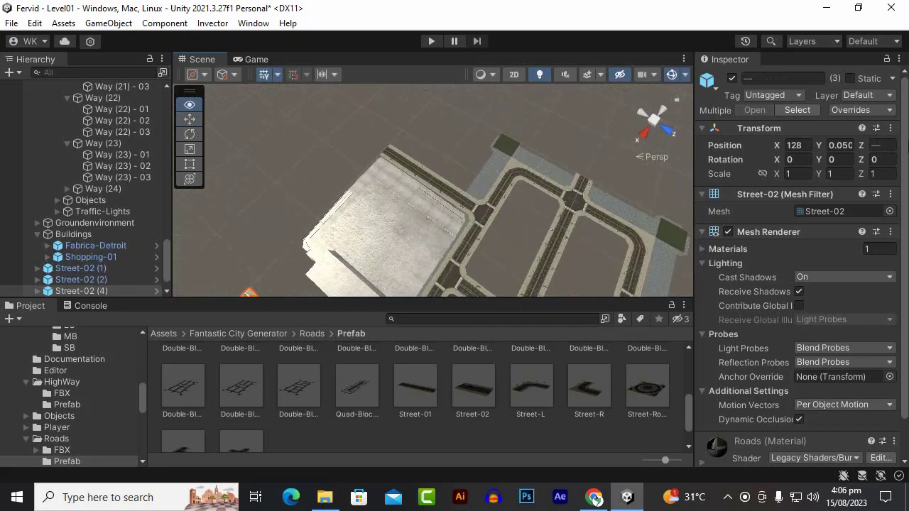
Shift the copied street row along X to about 149.9, lining its lanes and sidewalks up with the existing road end.
{"action": "middle_click_drag", "start_coordinate": [252, 210], "coordinate": [448, 99]}
{"action": "left_click_drag", "start_coordinate": [448, 100], "coordinate": [395, 492], "text": "alt"}
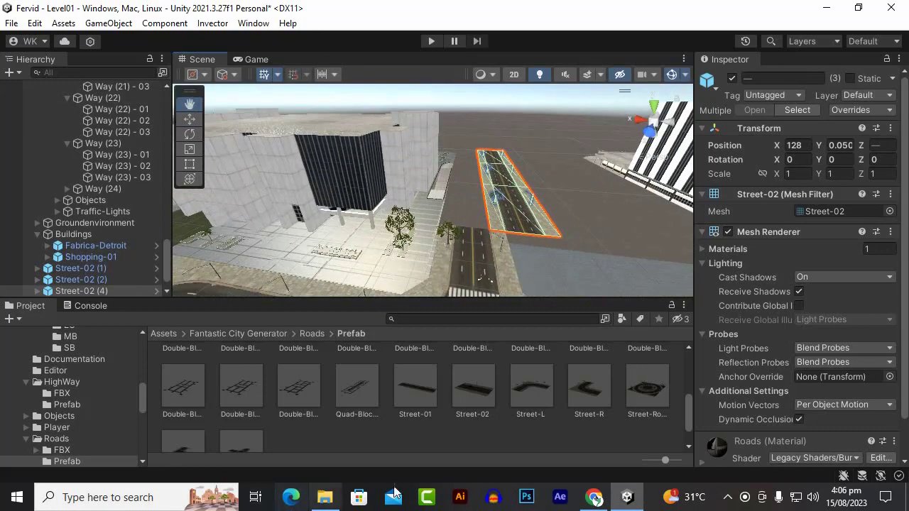
{"action": "scroll", "coordinate": [491, 213], "scroll_direction": "up", "scroll_amount": 3}
{"action": "left_click_drag", "start_coordinate": [489, 152], "coordinate": [439, 152]}
{"action": "scroll", "coordinate": [501, 201], "scroll_direction": "down", "scroll_amount": 2}
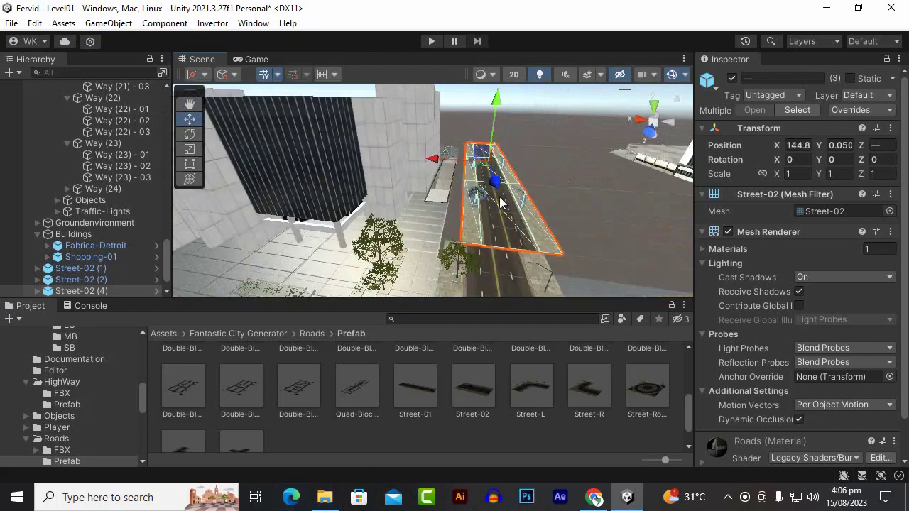
{"action": "left_click_drag", "start_coordinate": [502, 201], "coordinate": [424, 130], "text": "alt"}
{"action": "mouse_move", "coordinate": [431, 166]}
{"action": "left_mouse_down", "text": "alt"}
{"action": "mouse_move", "coordinate": [424, 156]}
{"action": "mouse_move", "coordinate": [417, 168]}
{"action": "left_mouse_up", "text": "alt"}
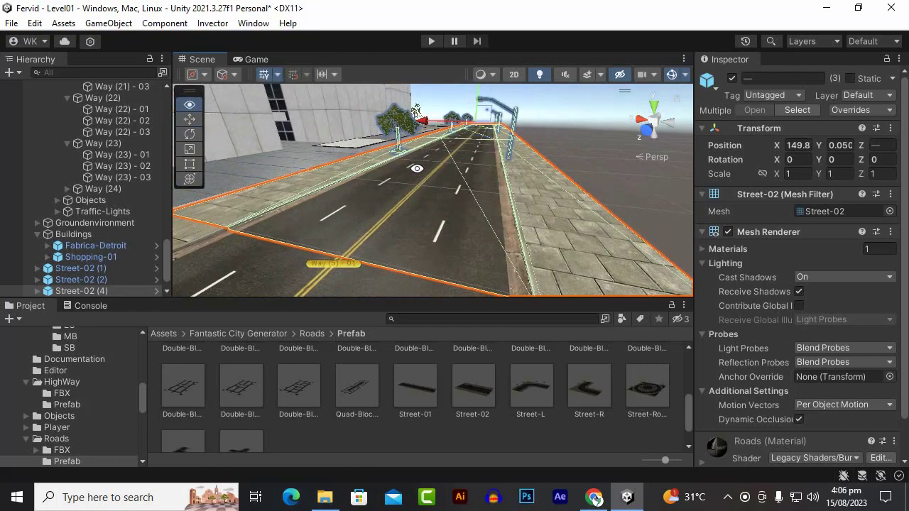
{"action": "left_click_drag", "start_coordinate": [426, 127], "coordinate": [421, 126]}
{"action": "left_click_drag", "start_coordinate": [457, 152], "coordinate": [456, 148], "text": "alt"}
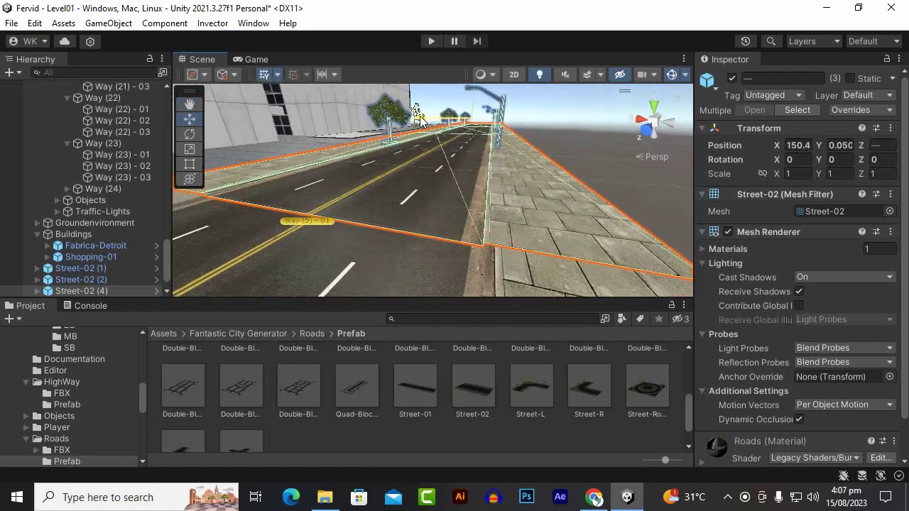
{"action": "left_click_drag", "start_coordinate": [421, 120], "coordinate": [421, 122]}
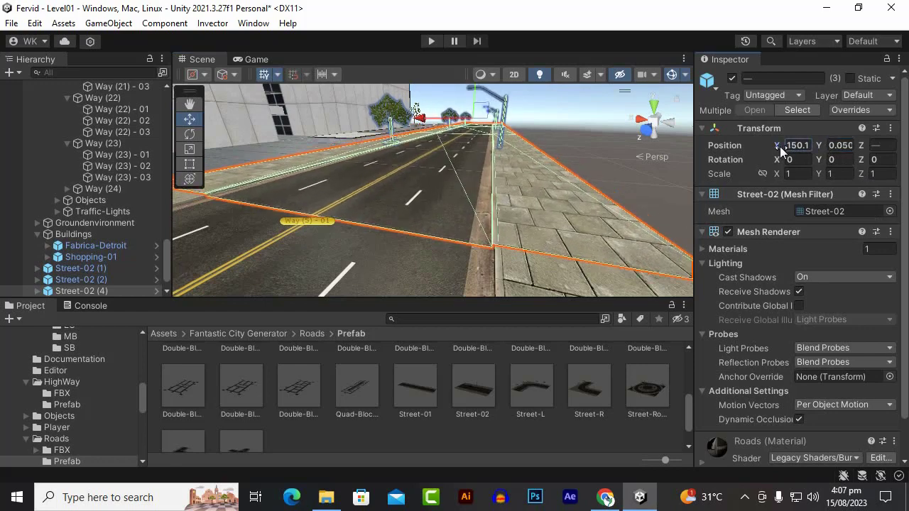
{"action": "left_click_drag", "start_coordinate": [785, 145], "coordinate": [784, 146]}
Duplicate all six Street-02 segments of both rows and move the copies along Z to the school's side of the city.
{"action": "scroll", "coordinate": [637, 219], "scroll_direction": "down", "scroll_amount": 10}
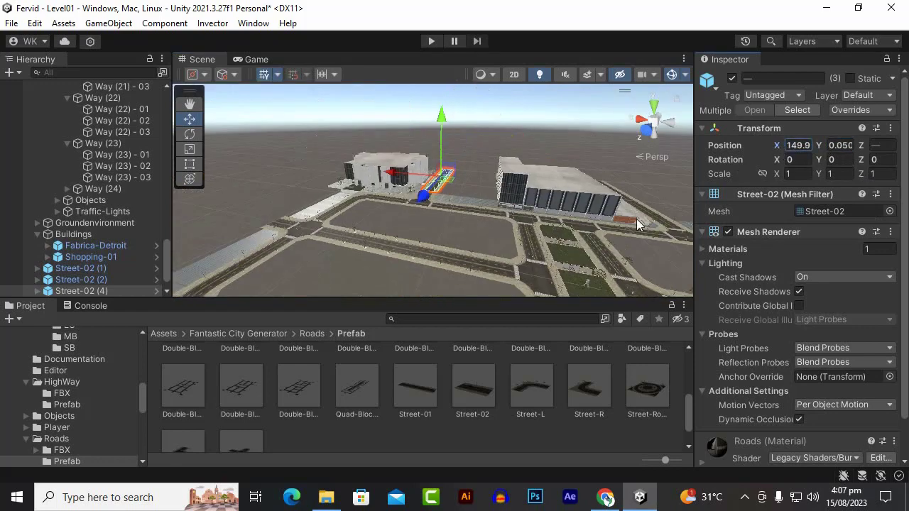
{"action": "left_click_drag", "start_coordinate": [636, 219], "coordinate": [428, 270], "text": "alt"}
{"action": "scroll", "coordinate": [429, 270], "scroll_direction": "down", "scroll_amount": 3}
{"action": "left_click_drag", "start_coordinate": [512, 250], "coordinate": [355, 216], "text": "alt"}
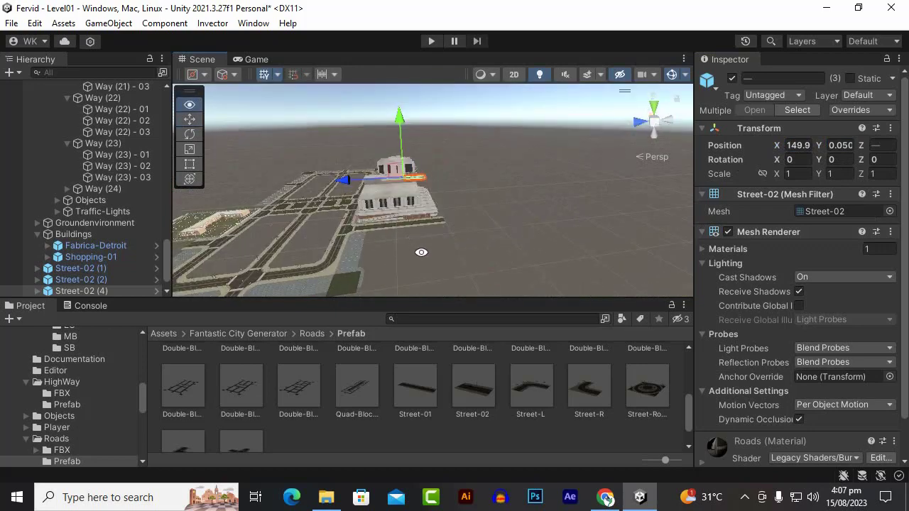
{"action": "scroll", "coordinate": [438, 222], "scroll_direction": "up", "scroll_amount": 3}
{"action": "left_click", "coordinate": [388, 229], "text": "shift"}
{"action": "scroll", "coordinate": [446, 230], "scroll_direction": "down", "scroll_amount": 3}
{"action": "left_click_drag", "start_coordinate": [446, 229], "coordinate": [367, 349], "text": "alt"}
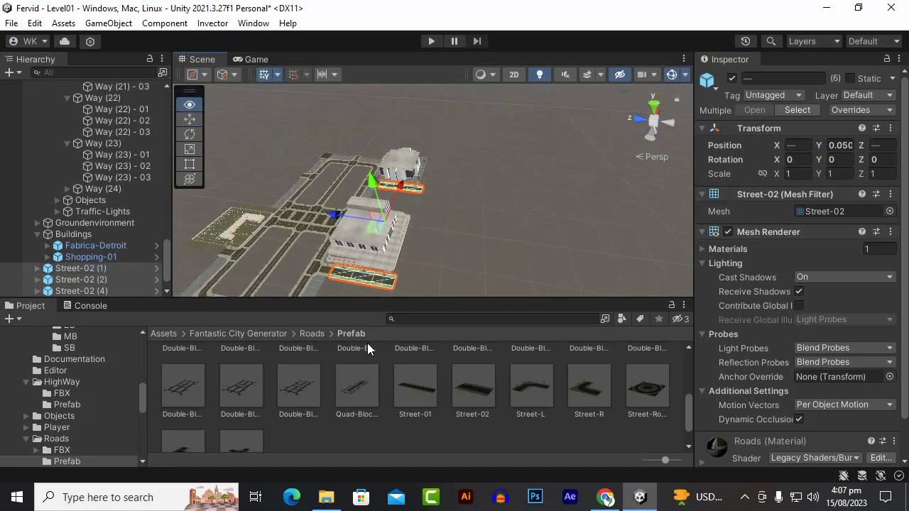
{"action": "scroll", "coordinate": [483, 213], "scroll_direction": "down", "scroll_amount": 2}
{"action": "left_click_drag", "start_coordinate": [483, 213], "coordinate": [522, 209], "text": "alt"}
{"action": "left_click", "coordinate": [189, 105]}
{"action": "left_click_drag", "start_coordinate": [305, 175], "coordinate": [420, 119]}
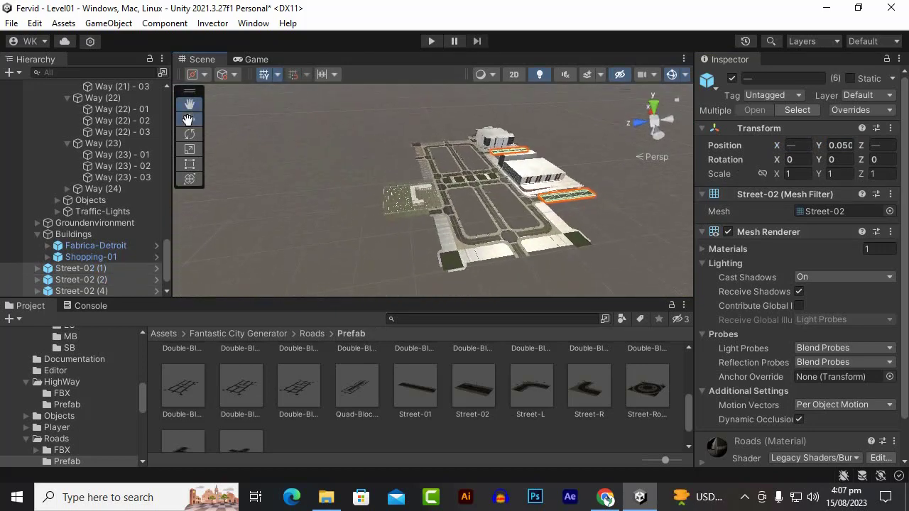
{"action": "left_click", "coordinate": [189, 120]}
{"action": "key", "text": "ctrl+d"}
{"action": "left_click_drag", "start_coordinate": [485, 177], "coordinate": [339, 217]}
Adjust the six copied street segments along Z until they meet the road ends on the school side.
{"action": "scroll", "coordinate": [349, 219], "scroll_direction": "up", "scroll_amount": 6}
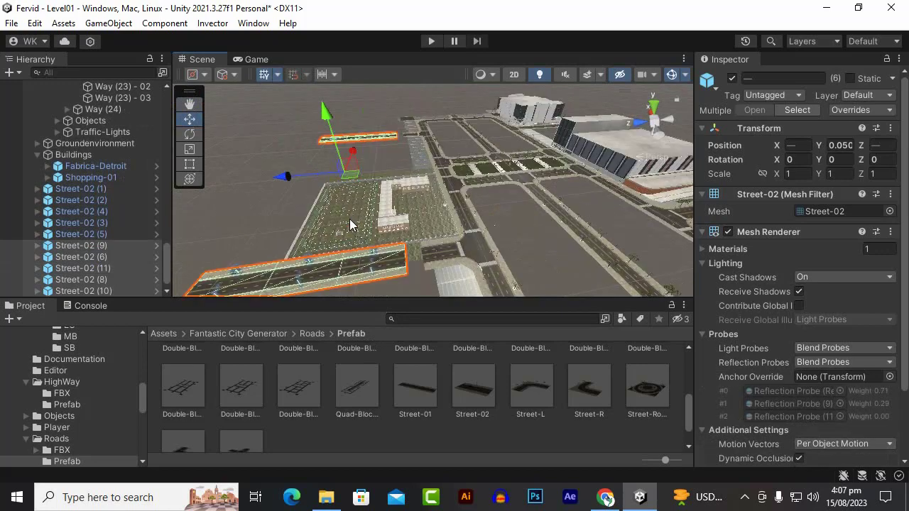
{"action": "left_click_drag", "start_coordinate": [284, 176], "coordinate": [279, 181]}
{"action": "scroll", "coordinate": [455, 228], "scroll_direction": "up", "scroll_amount": 5}
{"action": "left_click_drag", "start_coordinate": [477, 245], "coordinate": [455, 209], "text": "alt"}
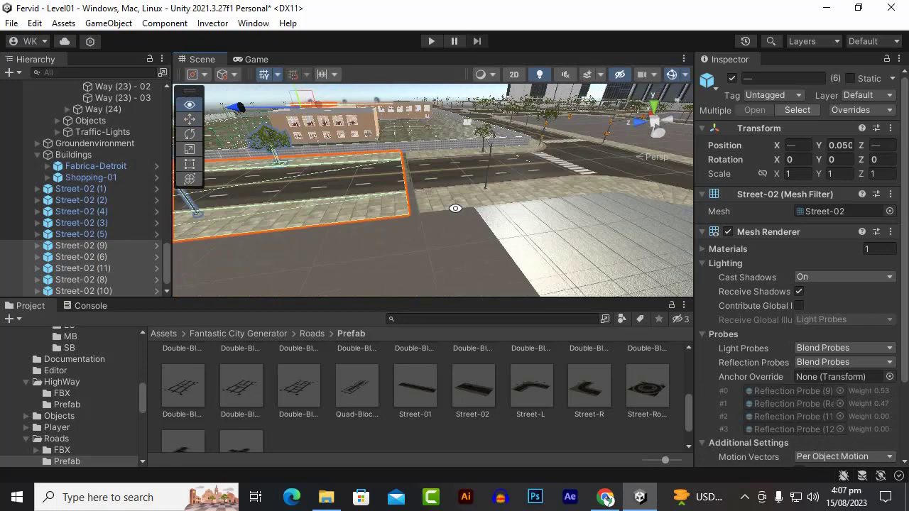
{"action": "left_click_drag", "start_coordinate": [237, 108], "coordinate": [240, 108]}
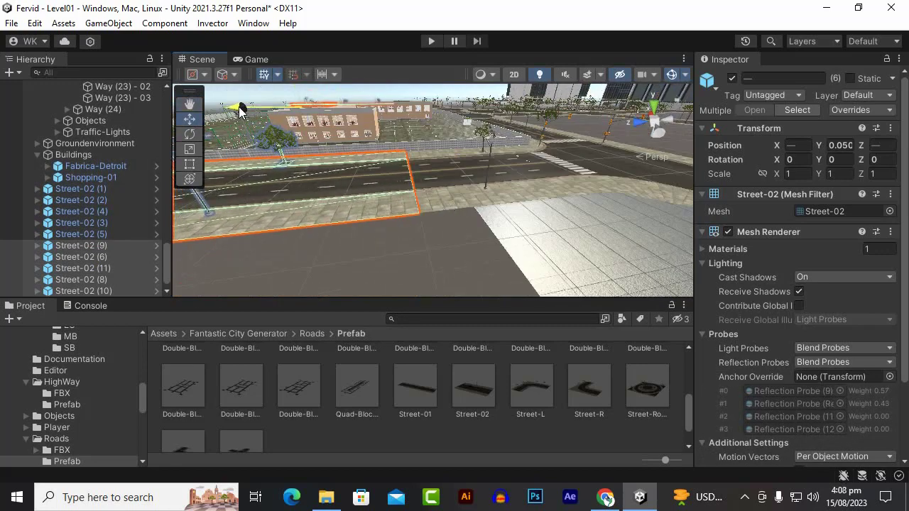
{"action": "left_click_drag", "start_coordinate": [373, 216], "coordinate": [279, 185], "text": "alt"}
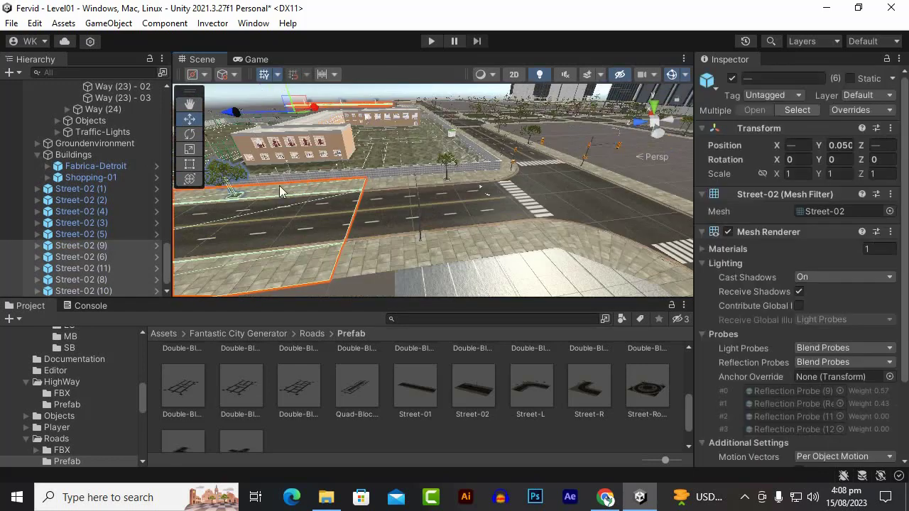
Duplicate the three Street-02 segments of the row beside the school and move the copies along X to about -342, outside the city.
{"action": "scroll", "coordinate": [412, 255], "scroll_direction": "down", "scroll_amount": 10}
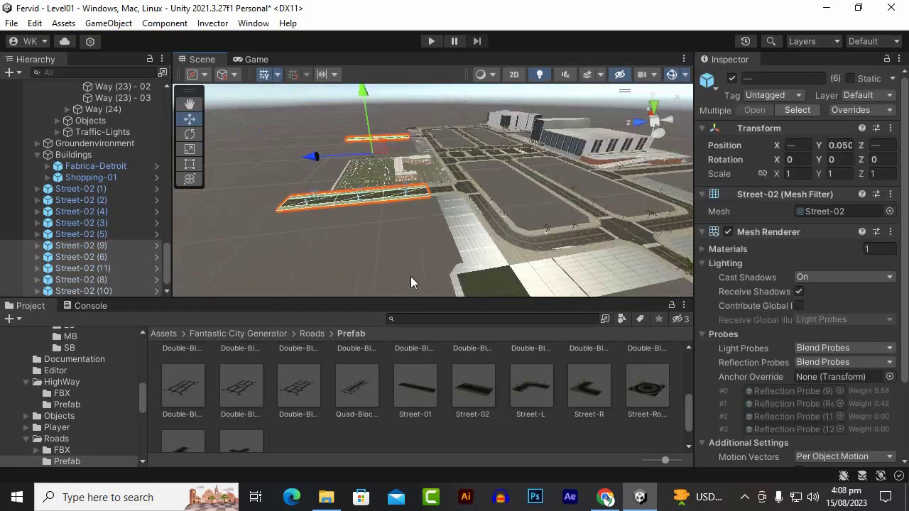
{"action": "left_click_drag", "start_coordinate": [411, 276], "coordinate": [346, 244], "text": "alt"}
{"action": "left_click", "coordinate": [304, 231]}
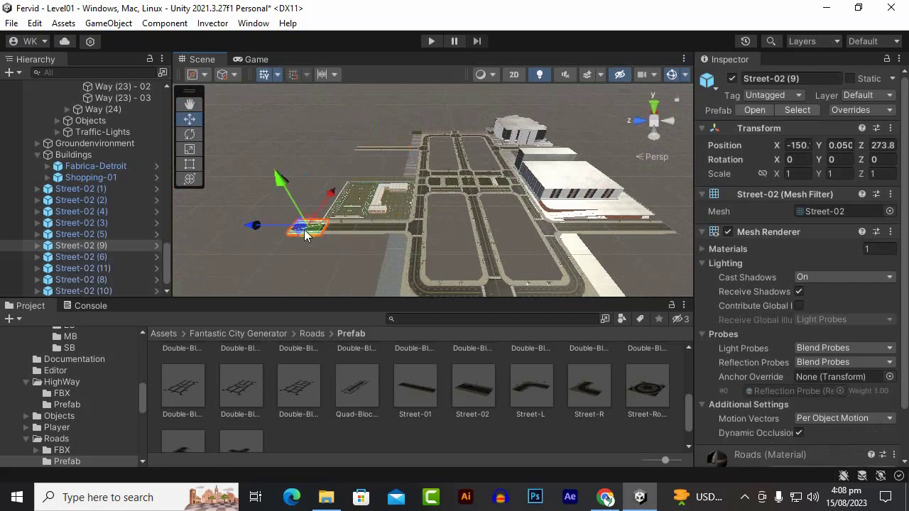
{"action": "left_click", "coordinate": [370, 234], "text": "shift"}
{"action": "key", "text": "ctrl+d"}
{"action": "scroll", "coordinate": [374, 246], "scroll_direction": "down", "scroll_amount": 4}
{"action": "left_click_drag", "start_coordinate": [383, 190], "coordinate": [390, 253]}
{"action": "scroll", "coordinate": [397, 254], "scroll_direction": "down", "scroll_amount": 1}
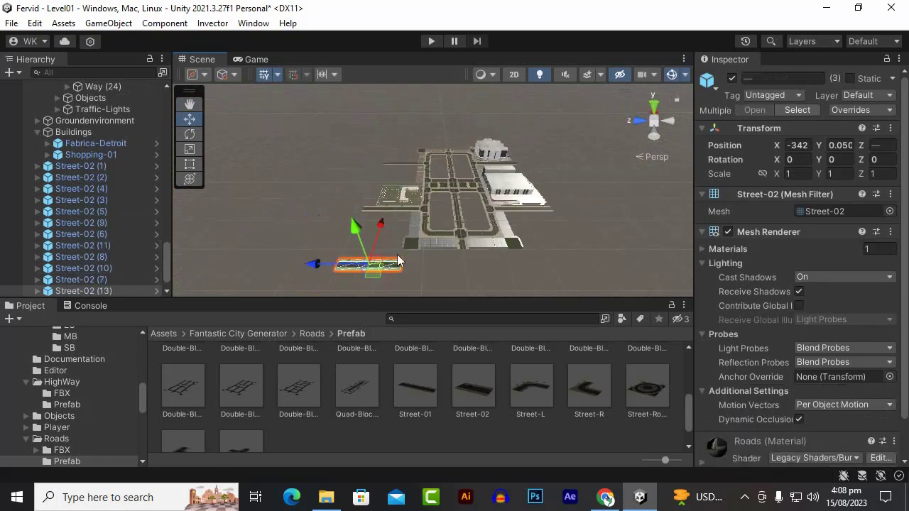
Rotate the copied street row about Y to 90 so it runs in the direction of the central road.
{"action": "left_click", "coordinate": [189, 105]}
{"action": "left_click_drag", "start_coordinate": [580, 272], "coordinate": [548, 201]}
{"action": "scroll", "coordinate": [454, 208], "scroll_direction": "up", "scroll_amount": 8}
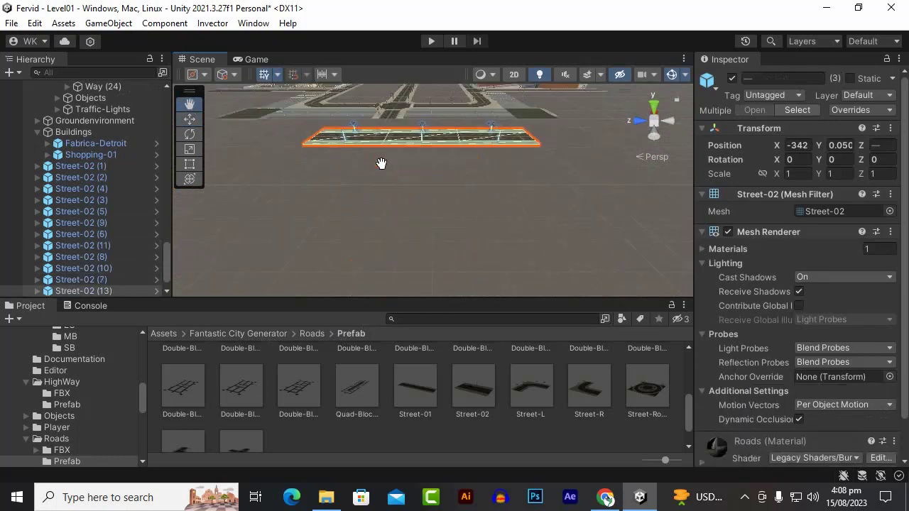
{"action": "left_click_drag", "start_coordinate": [424, 184], "coordinate": [236, 190]}
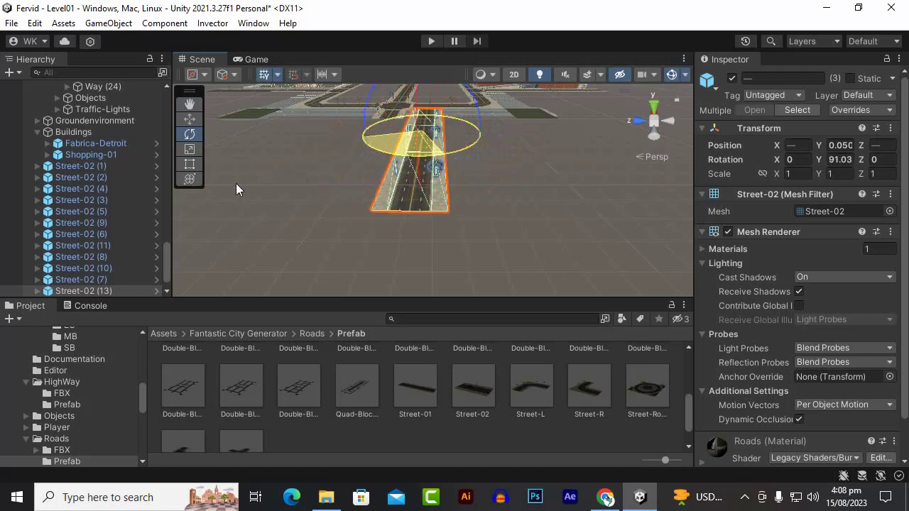
{"action": "left_click", "coordinate": [835, 160]}
{"action": "type", "text": "90"}
Move the rotated street row sideways into line with the central road's open end.
{"action": "left_click", "coordinate": [189, 119]}
{"action": "scroll", "coordinate": [488, 163], "scroll_direction": "up", "scroll_amount": 7}
{"action": "scroll", "coordinate": [476, 124], "scroll_direction": "down", "scroll_amount": 4}
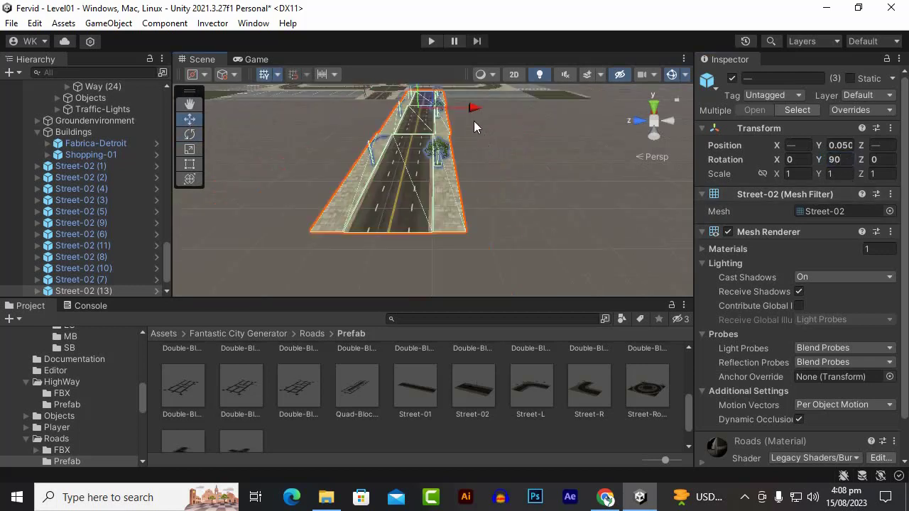
{"action": "left_click_drag", "start_coordinate": [474, 110], "coordinate": [446, 120]}
{"action": "middle_click_drag", "start_coordinate": [445, 120], "coordinate": [489, 285]}
{"action": "left_click_drag", "start_coordinate": [488, 285], "coordinate": [445, 290]}
{"action": "left_click_drag", "start_coordinate": [475, 262], "coordinate": [361, 258], "text": "alt"}
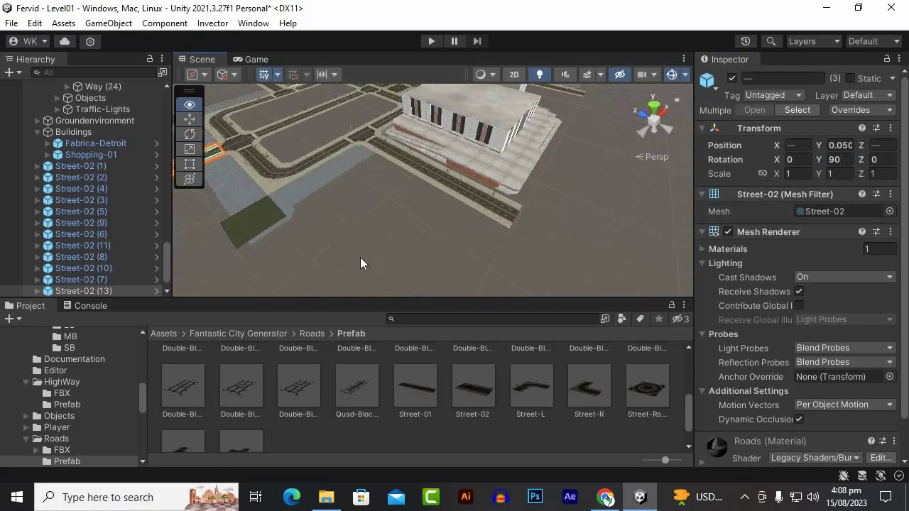
Shift the rotated street row along its length until its end meets the central road.
{"action": "middle_click_drag", "start_coordinate": [361, 258], "coordinate": [436, 146]}
{"action": "left_click_drag", "start_coordinate": [436, 146], "coordinate": [393, 175], "text": "alt"}
{"action": "middle_click_drag", "start_coordinate": [393, 174], "coordinate": [454, 173]}
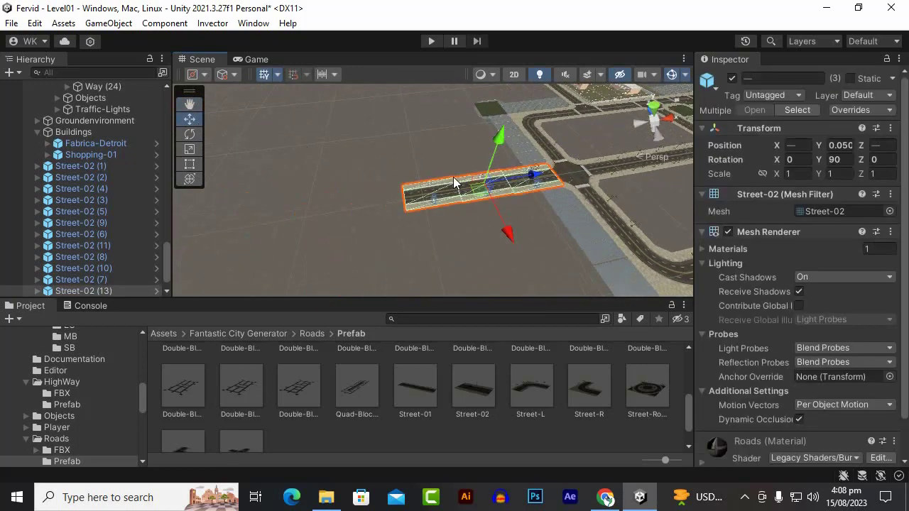
{"action": "scroll", "coordinate": [453, 177], "scroll_direction": "up", "scroll_amount": 3}
{"action": "left_click_drag", "start_coordinate": [556, 175], "coordinate": [419, 195]}
{"action": "scroll", "coordinate": [418, 195], "scroll_direction": "up", "scroll_amount": 6}
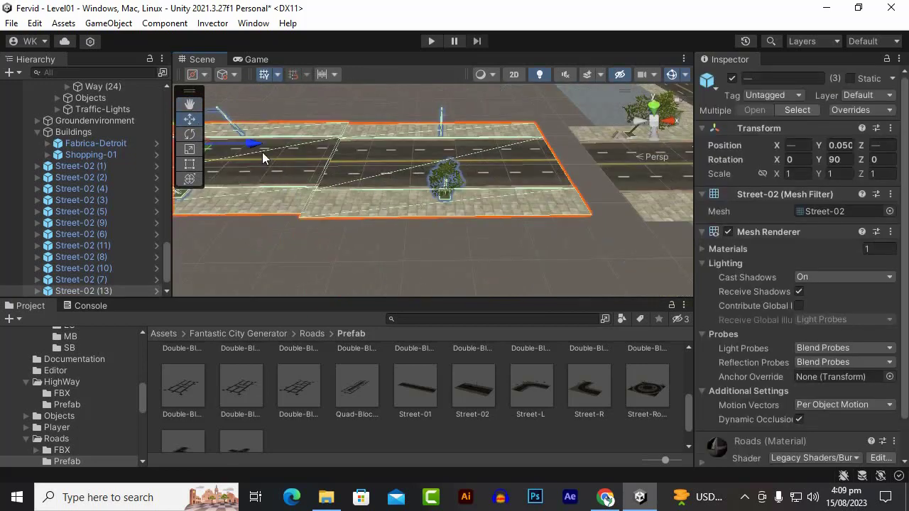
{"action": "left_click_drag", "start_coordinate": [262, 152], "coordinate": [303, 151]}
{"action": "left_click_drag", "start_coordinate": [412, 191], "coordinate": [387, 249], "text": "alt"}
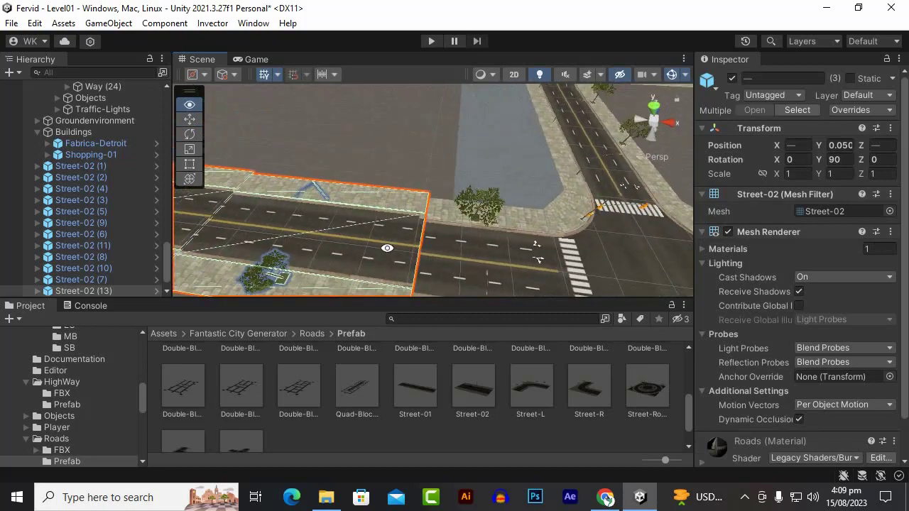
{"action": "scroll", "coordinate": [317, 161], "scroll_direction": "down", "scroll_amount": 10}
{"action": "left_click_drag", "start_coordinate": [422, 223], "coordinate": [402, 283], "text": "alt"}
{"action": "key", "text": "f"}
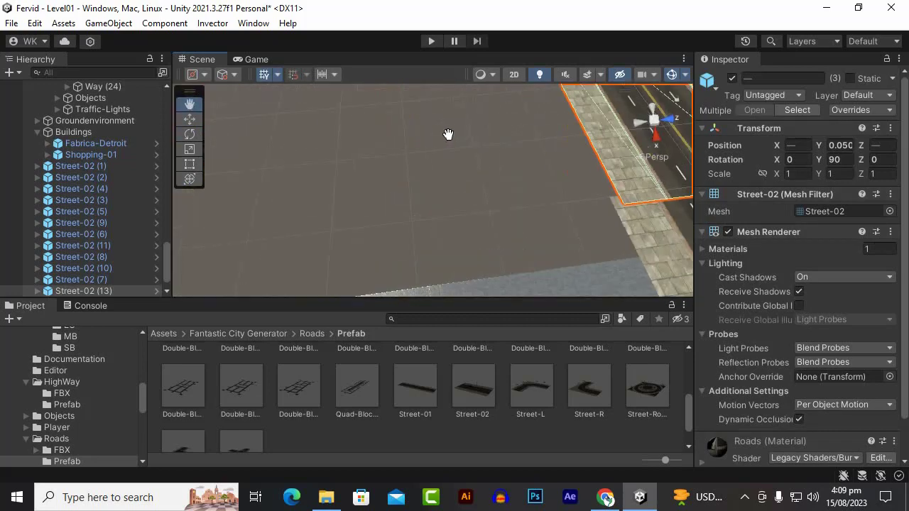
{"action": "left_click_drag", "start_coordinate": [374, 163], "coordinate": [482, 101], "text": "alt"}
{"action": "left_click", "coordinate": [520, 195]}
{"action": "key", "text": "ctrl+z"}
{"action": "scroll", "coordinate": [530, 202], "scroll_direction": "down", "scroll_amount": 8}
{"action": "left_click_drag", "start_coordinate": [482, 101], "coordinate": [489, 152]}
{"action": "key", "text": "ctrl+z"}
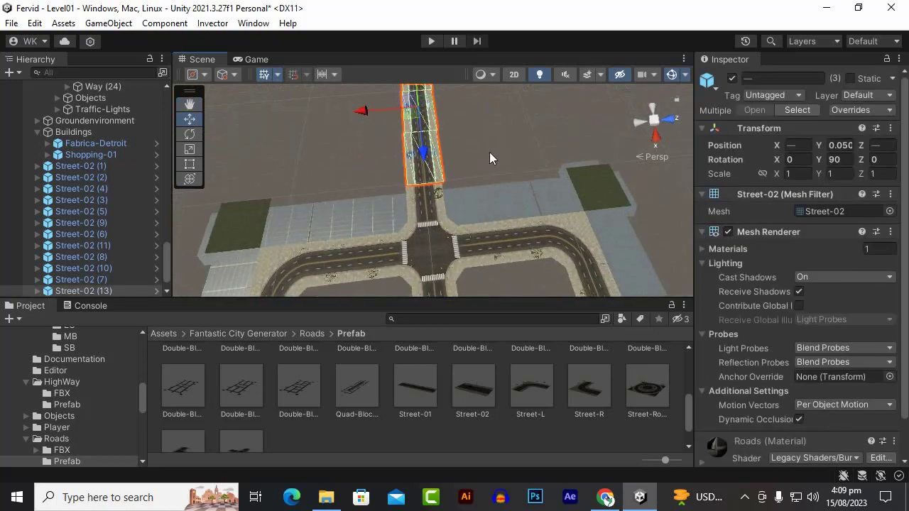
{"action": "left_click", "coordinate": [489, 152]}
{"action": "left_click", "coordinate": [189, 120]}
{"action": "key", "text": "ctrl+z"}
{"action": "scroll", "coordinate": [395, 160], "scroll_direction": "up", "scroll_amount": 2}
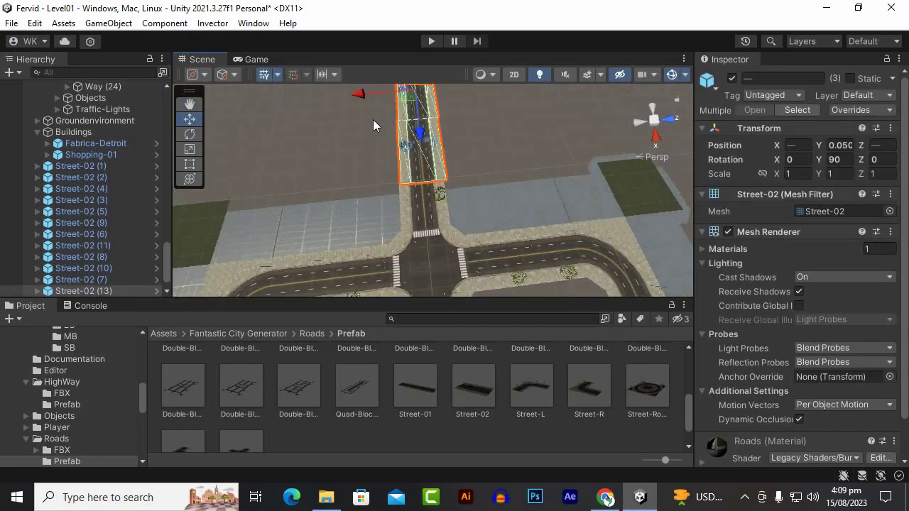
Try to nudge the rotated street row sideways and along X to fit the central road's end.
{"action": "left_click_drag", "start_coordinate": [367, 93], "coordinate": [363, 93]}
{"action": "scroll", "coordinate": [431, 179], "scroll_direction": "up", "scroll_amount": 5}
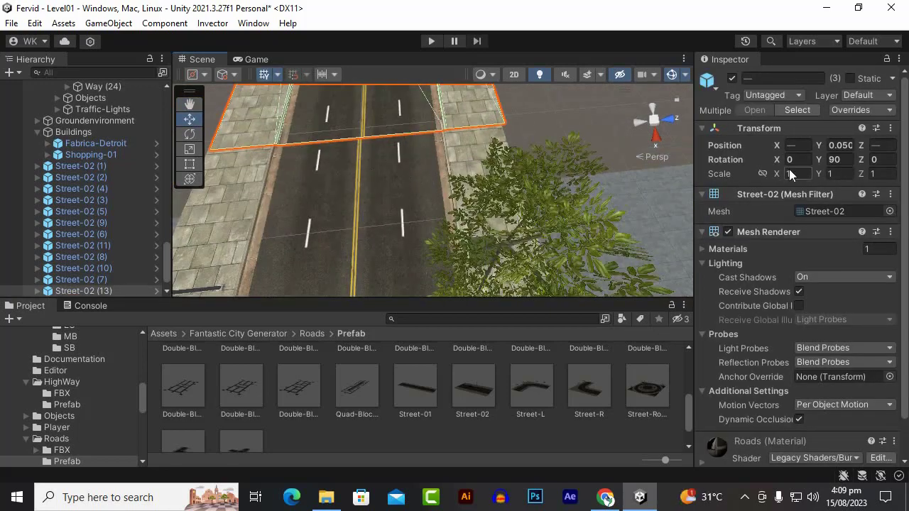
{"action": "left_click_drag", "start_coordinate": [777, 145], "coordinate": [769, 149]}
{"action": "key", "text": "ctrl+z"}
Position the rotated Street-02 segment nearest the central road at X about -324 and Z 0.
{"action": "left_click_drag", "start_coordinate": [489, 154], "coordinate": [562, 189], "text": "alt"}
{"action": "scroll", "coordinate": [562, 189], "scroll_direction": "down", "scroll_amount": 6}
{"action": "scroll", "coordinate": [495, 182], "scroll_direction": "up", "scroll_amount": 4, "text": "alt"}
{"action": "scroll", "coordinate": [501, 181], "scroll_direction": "up", "scroll_amount": 6}
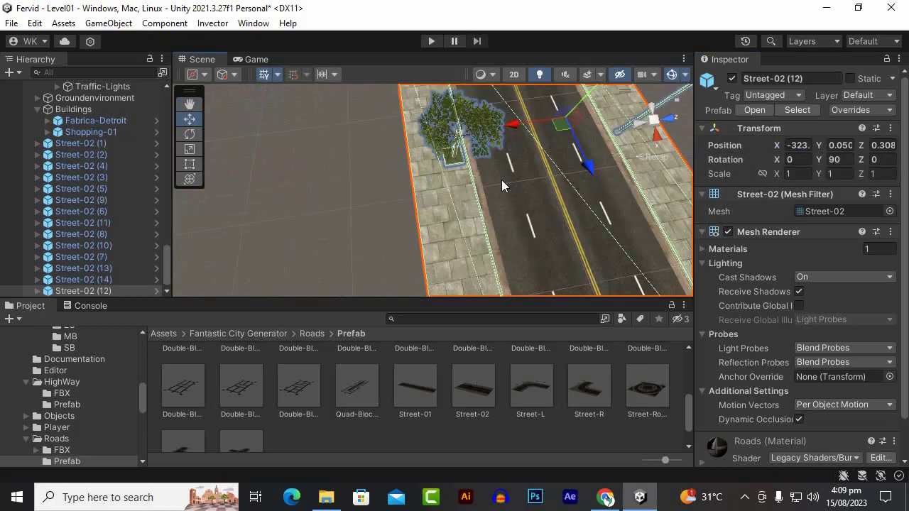
{"action": "scroll", "coordinate": [501, 181], "scroll_direction": "down", "scroll_amount": 3}
{"action": "left_click_drag", "start_coordinate": [779, 146], "coordinate": [781, 145]}
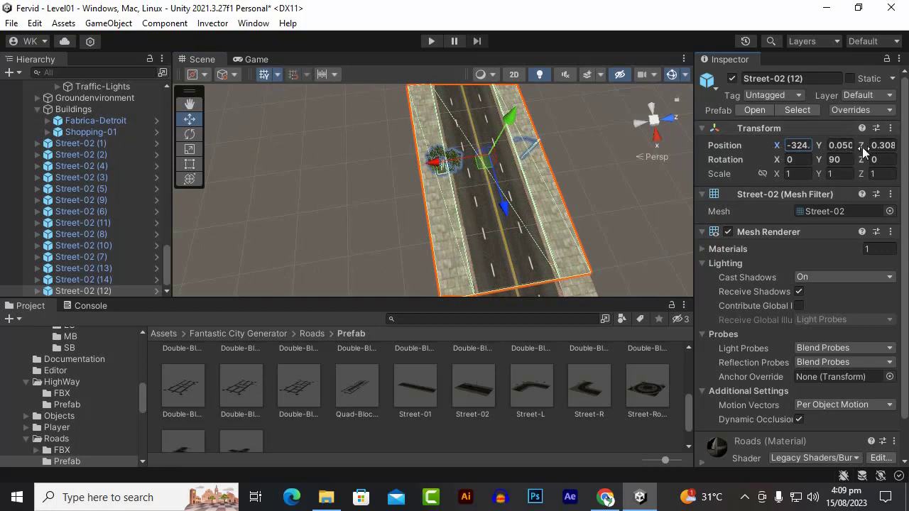
{"action": "left_click_drag", "start_coordinate": [867, 146], "coordinate": [863, 146]}
{"action": "scroll", "coordinate": [500, 194], "scroll_direction": "down", "scroll_amount": 6}
{"action": "left_click_drag", "start_coordinate": [490, 199], "coordinate": [501, 193], "text": "alt"}
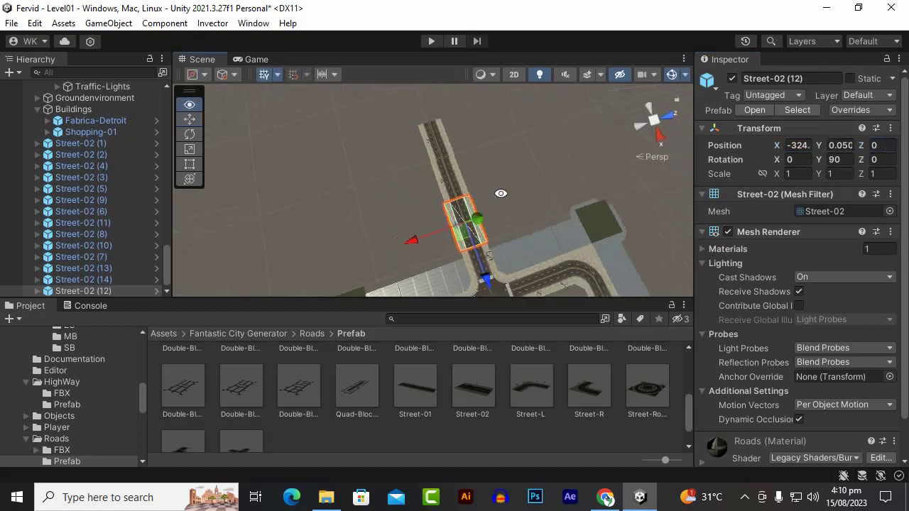
Line up a second rotated segment at Z 0 behind the first, and copy the pair to the central road's opposite end.
{"action": "left_click", "coordinate": [458, 221]}
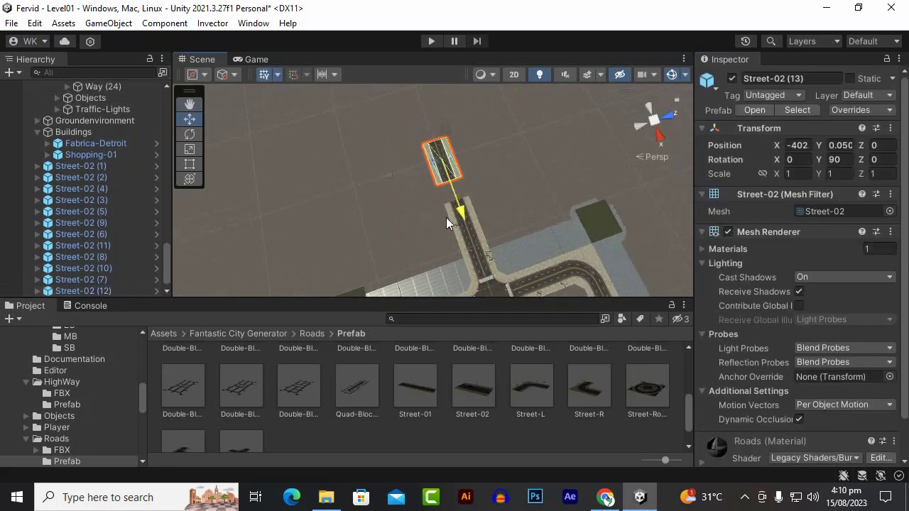
{"action": "left_click", "coordinate": [475, 221], "text": "shift"}
{"action": "scroll", "coordinate": [485, 234], "scroll_direction": "down", "scroll_amount": 6}
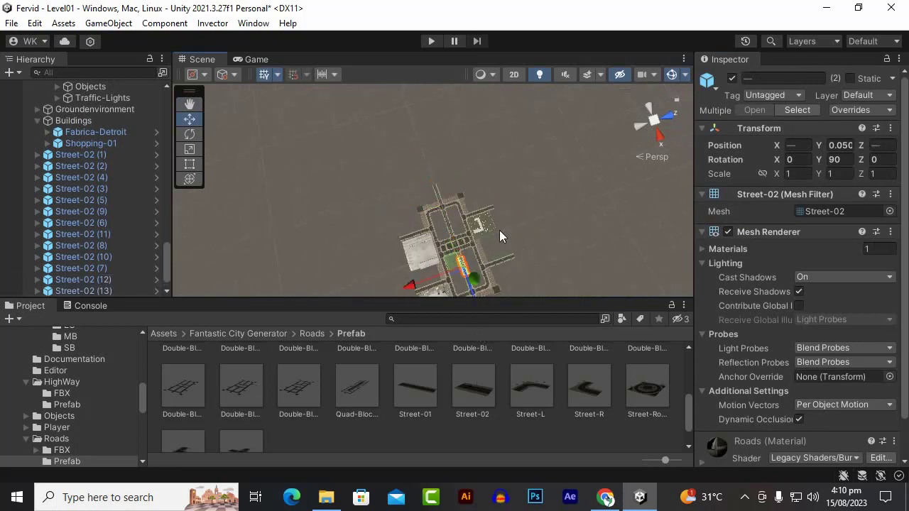
{"action": "key", "text": "f"}
{"action": "left_click_drag", "start_coordinate": [321, 191], "coordinate": [355, 228], "text": "alt"}
{"action": "left_click_drag", "start_coordinate": [372, 234], "coordinate": [426, 229], "text": "alt"}
{"action": "left_click", "coordinate": [483, 203]}
{"action": "left_click_drag", "start_coordinate": [483, 204], "coordinate": [417, 222], "text": "alt"}
Save the scene and run a short play test, returning to edit mode.
{"action": "key", "text": "ctrl+s"}
{"action": "scroll", "coordinate": [426, 228], "scroll_direction": "down", "scroll_amount": 2}
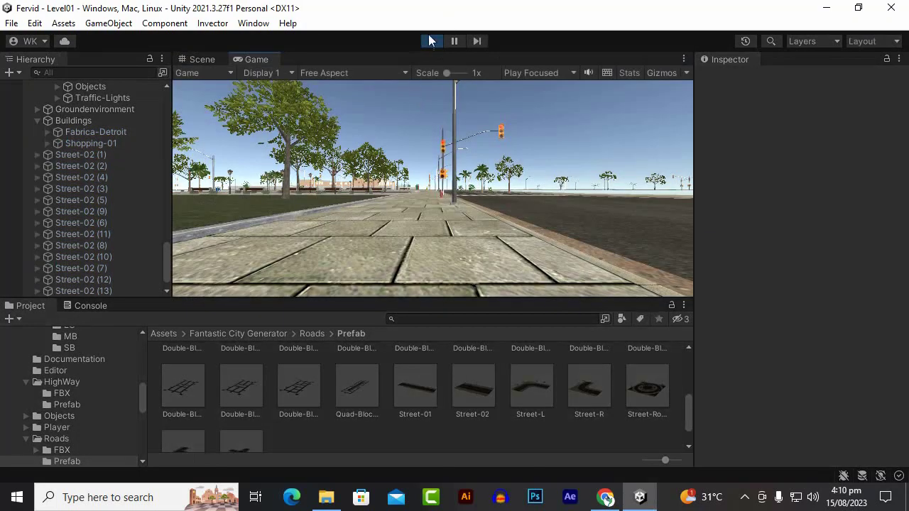
{"action": "left_click", "coordinate": [430, 40]}
Collapse the City-Maker and Buildings groups in the hierarchy and focus the view on Groundenvironment.
{"action": "scroll", "coordinate": [25, 203], "scroll_direction": "up", "scroll_amount": 10}
{"action": "left_click", "coordinate": [37, 143]}
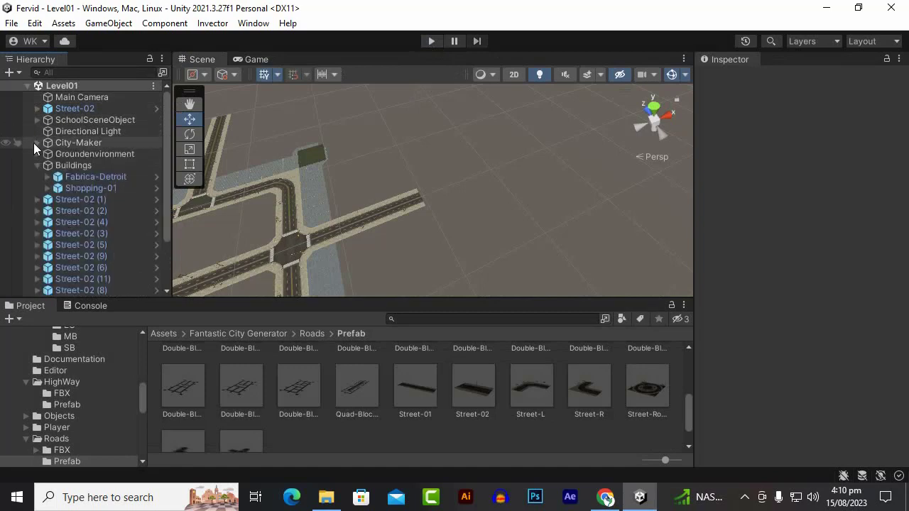
{"action": "left_click", "coordinate": [36, 165]}
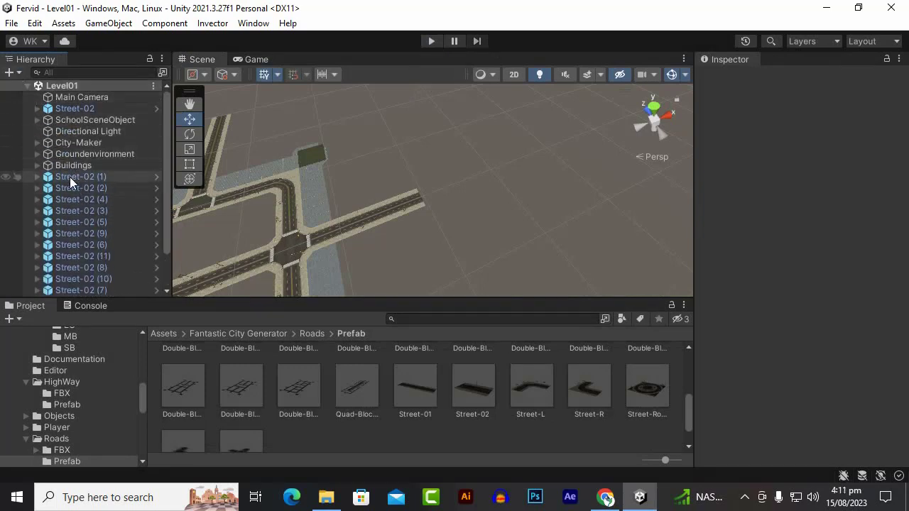
{"action": "left_click", "coordinate": [96, 154]}
{"action": "key", "text": "f"}
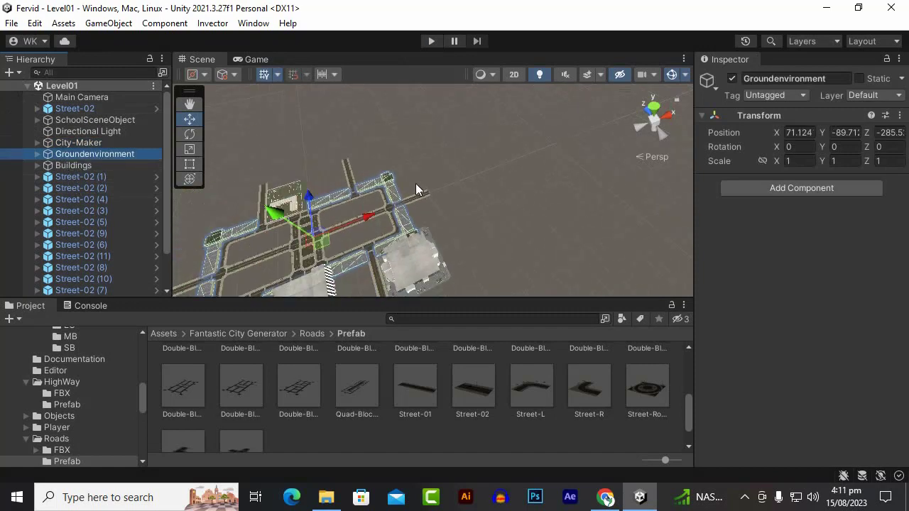
Make all the numbered Street-02 segments, (1) to (15), children of Groundenvironment and save the scene.
{"action": "left_click", "coordinate": [106, 176]}
{"action": "scroll", "coordinate": [109, 213], "scroll_direction": "down", "scroll_amount": 2}
{"action": "left_click", "coordinate": [85, 288], "text": "shift"}
{"action": "scroll", "coordinate": [100, 234], "scroll_direction": "up", "scroll_amount": 2}
{"action": "left_click_drag", "start_coordinate": [106, 189], "coordinate": [96, 154]}
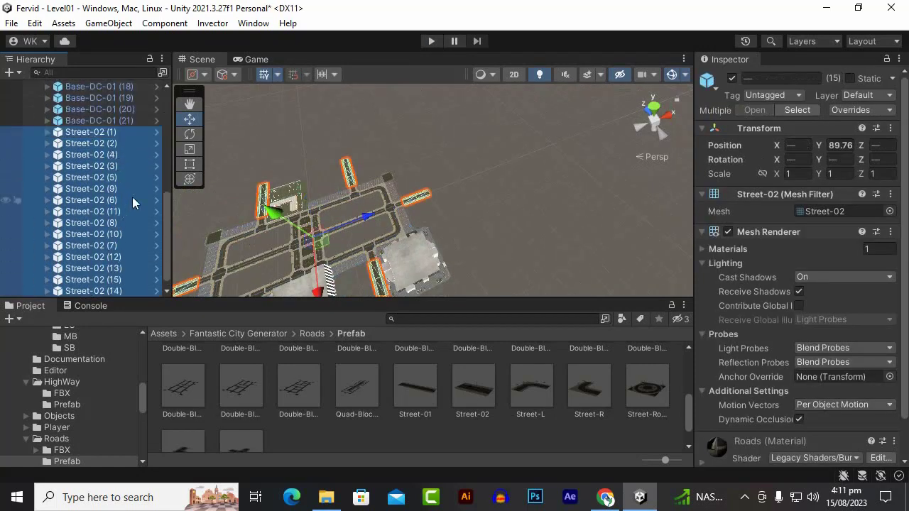
{"action": "scroll", "coordinate": [106, 213], "scroll_direction": "up", "scroll_amount": 6}
{"action": "scroll", "coordinate": [282, 175], "scroll_direction": "down", "scroll_amount": 3}
{"action": "middle_click_drag", "start_coordinate": [363, 199], "coordinate": [457, 164]}
{"action": "key", "text": "ctrl+s"}
Open the BB folder of building prefabs under Fantastic City Generator > Buildings > Prefabs.
{"action": "scroll", "coordinate": [444, 213], "scroll_direction": "up", "scroll_amount": 5}
{"action": "middle_click_drag", "start_coordinate": [432, 246], "coordinate": [432, 270]}
{"action": "left_click_drag", "start_coordinate": [432, 286], "coordinate": [487, 307], "text": "alt"}
{"action": "left_click", "coordinate": [267, 333]}
{"action": "left_click", "coordinate": [246, 369]}
{"action": "double_click", "coordinate": [248, 366]}
{"action": "double_click", "coordinate": [241, 373]}
{"action": "left_click", "coordinate": [183, 375]}
{"action": "double_click", "coordinate": [245, 383]}
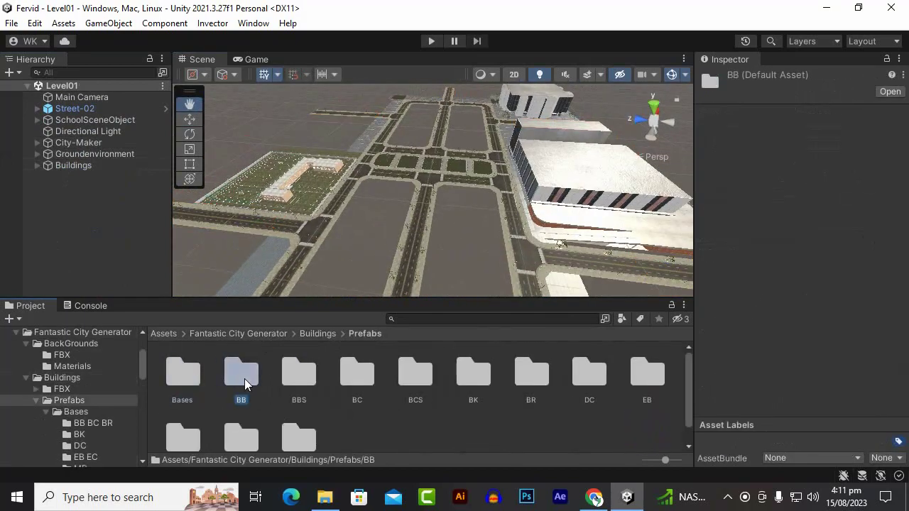
Examine the ground and roads around Shopping-01 from several angles.
{"action": "scroll", "coordinate": [455, 221], "scroll_direction": "down", "scroll_amount": 3}
{"action": "left_click_drag", "start_coordinate": [481, 229], "coordinate": [383, 147], "text": "alt"}
{"action": "middle_click_drag", "start_coordinate": [383, 148], "coordinate": [514, 193]}
{"action": "scroll", "coordinate": [522, 224], "scroll_direction": "up", "scroll_amount": 5}
{"action": "left_click_drag", "start_coordinate": [513, 192], "coordinate": [519, 239], "text": "alt"}
{"action": "scroll", "coordinate": [355, 215], "scroll_direction": "down", "scroll_amount": 5}
{"action": "left_click", "coordinate": [195, 119]}
{"action": "scroll", "coordinate": [414, 217], "scroll_direction": "down", "scroll_amount": 3}
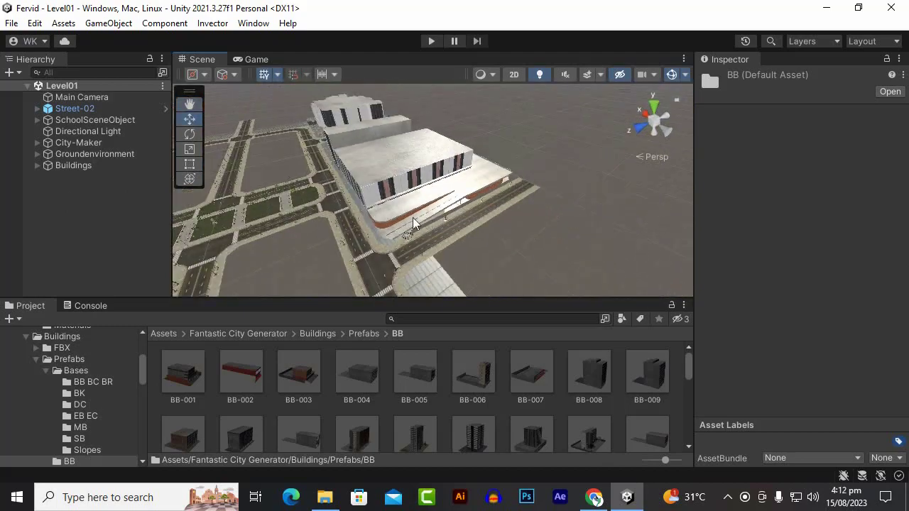
Duplicate the corner Base-DC-01 at Shopping-01, move the copy along Z to about 135.4 and set its Y rotation to 90.
{"action": "scroll", "coordinate": [458, 244], "scroll_direction": "up", "scroll_amount": 6}
{"action": "left_click_drag", "start_coordinate": [298, 152], "coordinate": [235, 158], "text": "alt"}
{"action": "middle_click_drag", "start_coordinate": [375, 217], "coordinate": [336, 262]}
{"action": "left_click", "coordinate": [336, 262]}
{"action": "scroll", "coordinate": [331, 253], "scroll_direction": "down", "scroll_amount": 5}
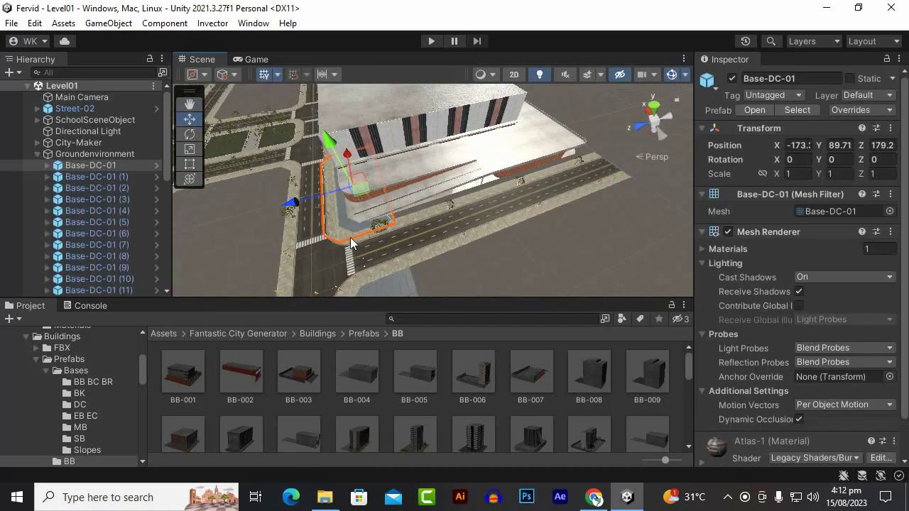
{"action": "key", "text": "ctrl+d"}
{"action": "left_click_drag", "start_coordinate": [350, 228], "coordinate": [360, 201]}
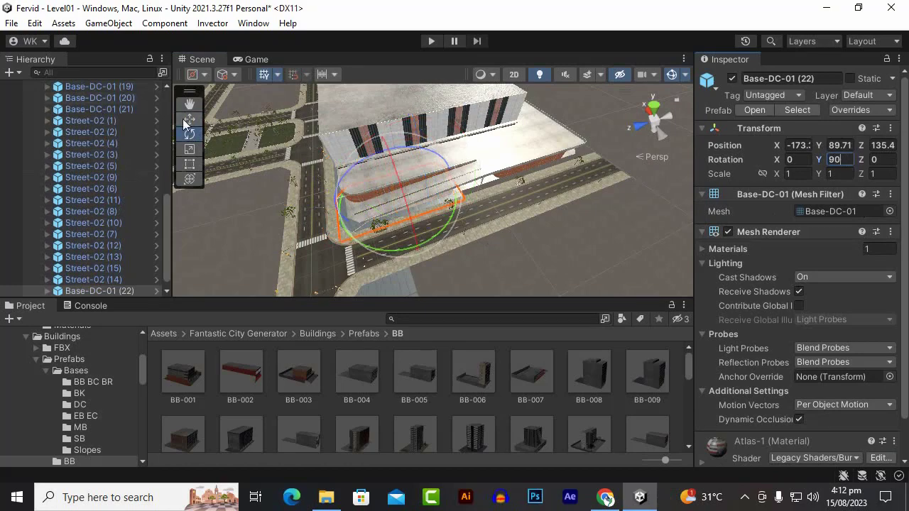
{"action": "left_click", "coordinate": [188, 121]}
Slide the rotated base along Shopping-01's street front and place a duplicate of it at Z about 50.5.
{"action": "scroll", "coordinate": [450, 207], "scroll_direction": "up", "scroll_amount": 5}
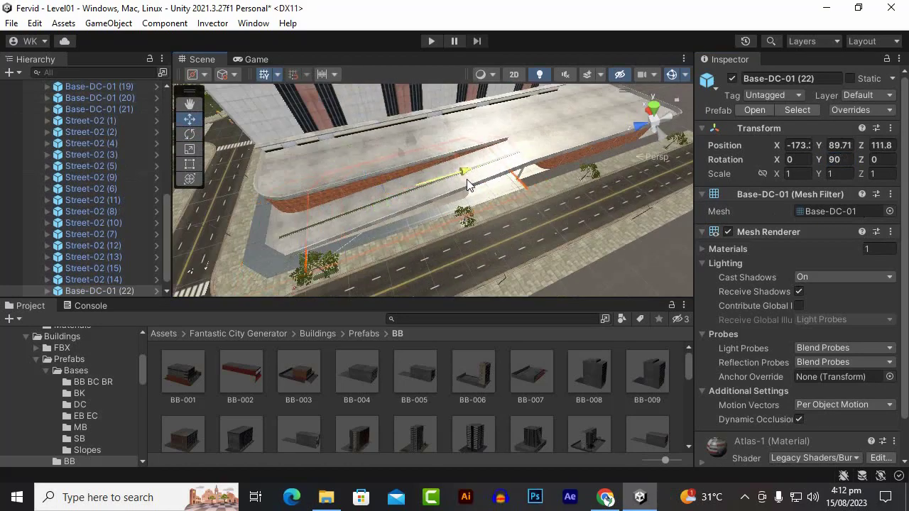
{"action": "left_click_drag", "start_coordinate": [467, 180], "coordinate": [462, 189]}
{"action": "scroll", "coordinate": [462, 189], "scroll_direction": "down", "scroll_amount": 5}
{"action": "left_click_drag", "start_coordinate": [583, 149], "coordinate": [539, 165]}
{"action": "scroll", "coordinate": [512, 176], "scroll_direction": "up", "scroll_amount": 3}
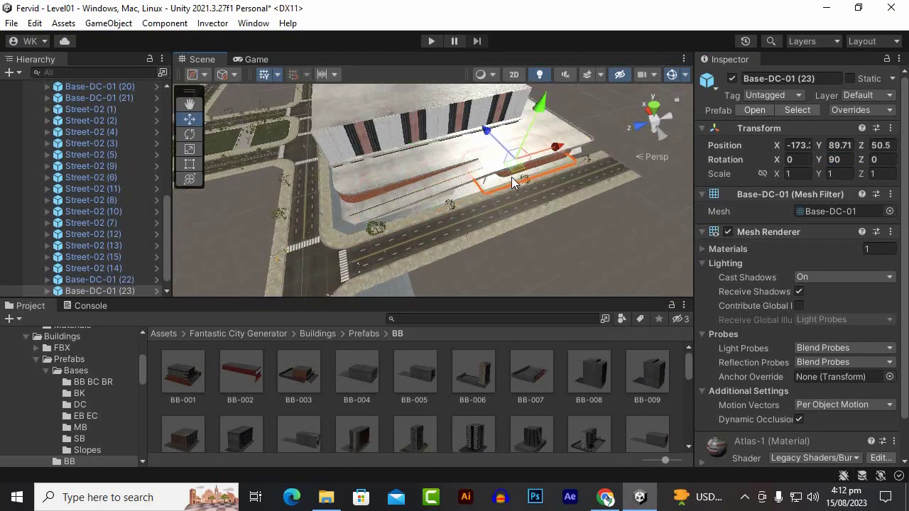
Duplicate the last base and move the copy along Z to about -17.8, continuing the row.
{"action": "key", "text": "ctrl+d"}
{"action": "scroll", "coordinate": [511, 177], "scroll_direction": "down", "scroll_amount": 4}
{"action": "left_click_drag", "start_coordinate": [604, 135], "coordinate": [584, 142]}
{"action": "scroll", "coordinate": [505, 175], "scroll_direction": "up", "scroll_amount": 6}
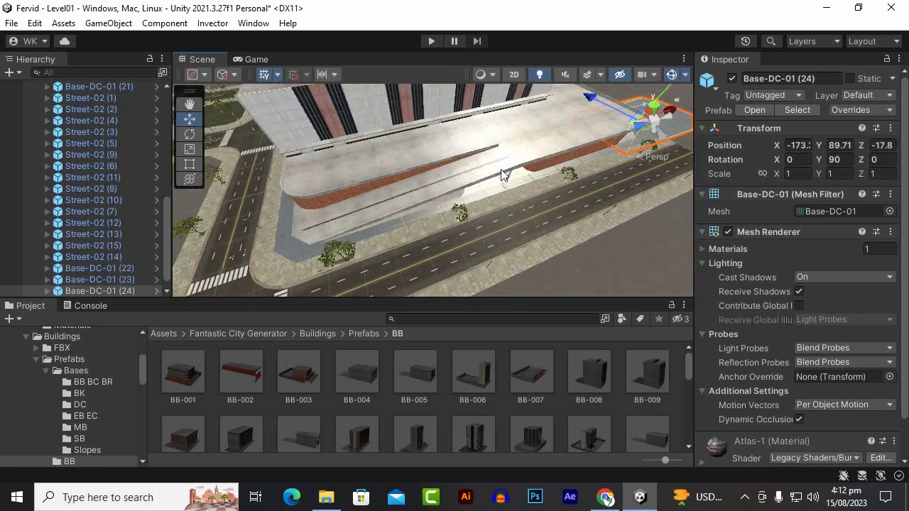
Duplicate the three new bases, move the copies across the street to X about -231, and save the scene.
{"action": "left_click", "coordinate": [573, 181], "text": "shift"}
{"action": "left_click", "coordinate": [525, 201], "text": "shift"}
{"action": "scroll", "coordinate": [525, 201], "scroll_direction": "down", "scroll_amount": 3}
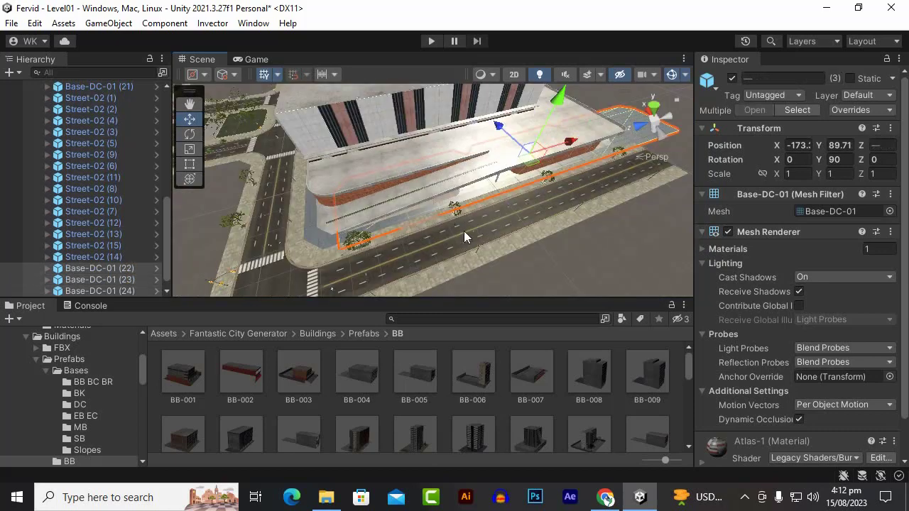
{"action": "key", "text": "ctrl+d"}
{"action": "left_click_drag", "start_coordinate": [499, 128], "coordinate": [534, 204]}
{"action": "scroll", "coordinate": [529, 222], "scroll_direction": "down", "scroll_amount": 4}
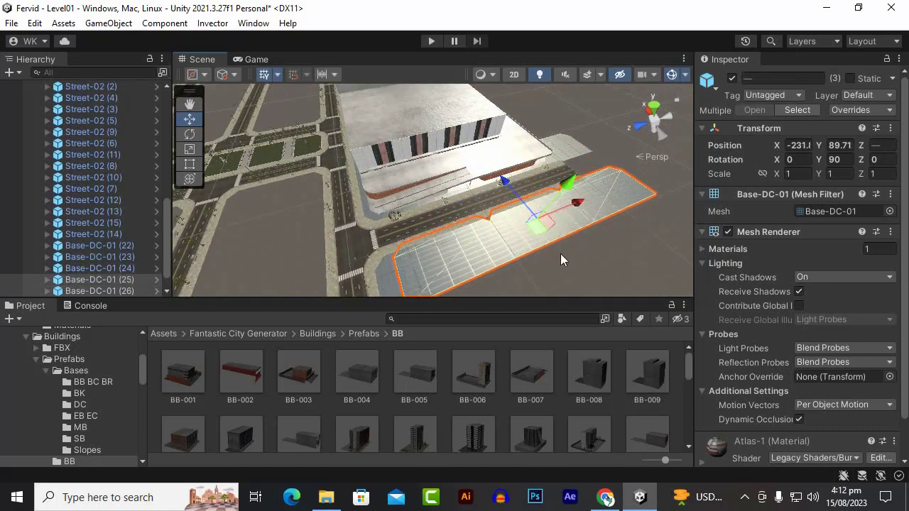
{"action": "scroll", "coordinate": [539, 249], "scroll_direction": "down", "scroll_amount": 5}
{"action": "left_click", "coordinate": [509, 240]}
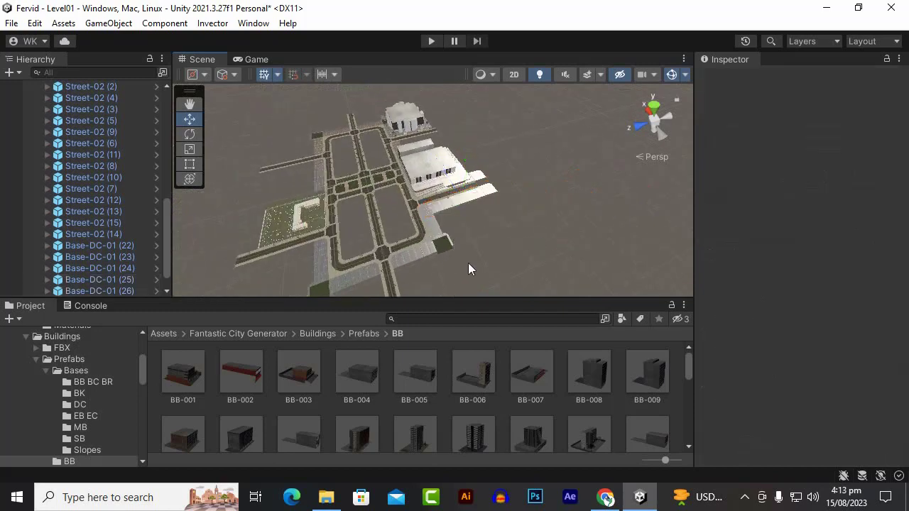
{"action": "scroll", "coordinate": [420, 204], "scroll_direction": "up", "scroll_amount": 6}
{"action": "left_click_drag", "start_coordinate": [444, 223], "coordinate": [485, 239], "text": "alt"}
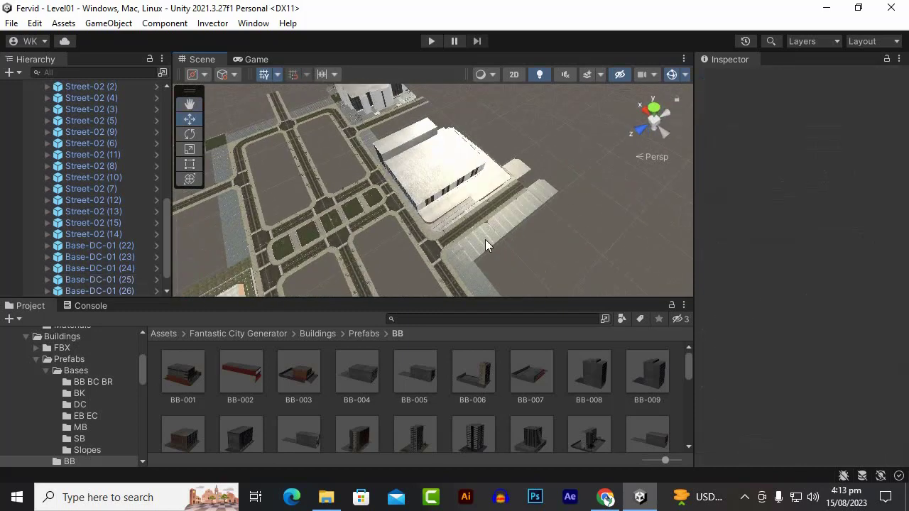
Duplicate the three Base-DC-01 pieces across the street from Shopping-01 and move the copies alongside the side street by the neighbouring building.
{"action": "left_click", "coordinate": [485, 240]}
{"action": "scroll", "coordinate": [529, 249], "scroll_direction": "up", "scroll_amount": 4}
{"action": "scroll", "coordinate": [571, 255], "scroll_direction": "down", "scroll_amount": 2}
{"action": "left_click", "coordinate": [561, 258], "text": "shift"}
{"action": "key", "text": "ctrl+d"}
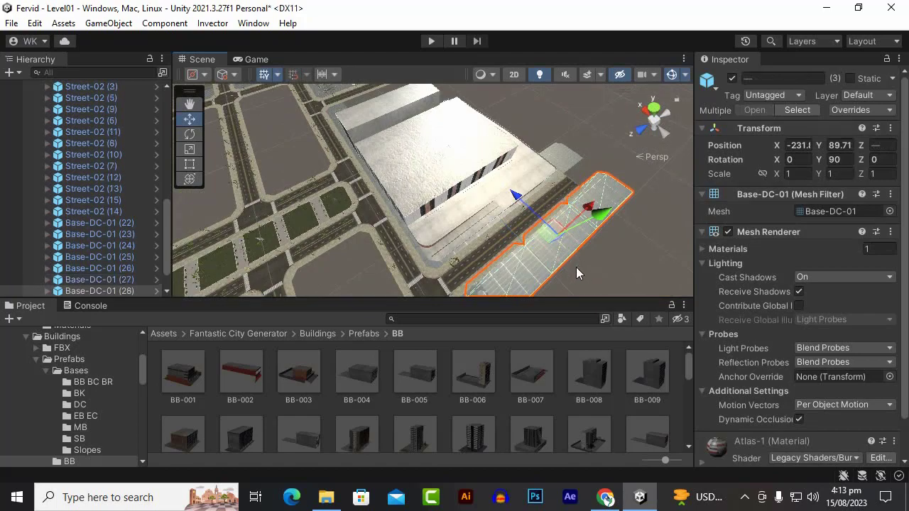
{"action": "left_click_drag", "start_coordinate": [576, 267], "coordinate": [328, 95]}
{"action": "left_click_drag", "start_coordinate": [350, 158], "coordinate": [639, 167], "text": "alt"}
{"action": "scroll", "coordinate": [369, 142], "scroll_direction": "up", "scroll_amount": 3}
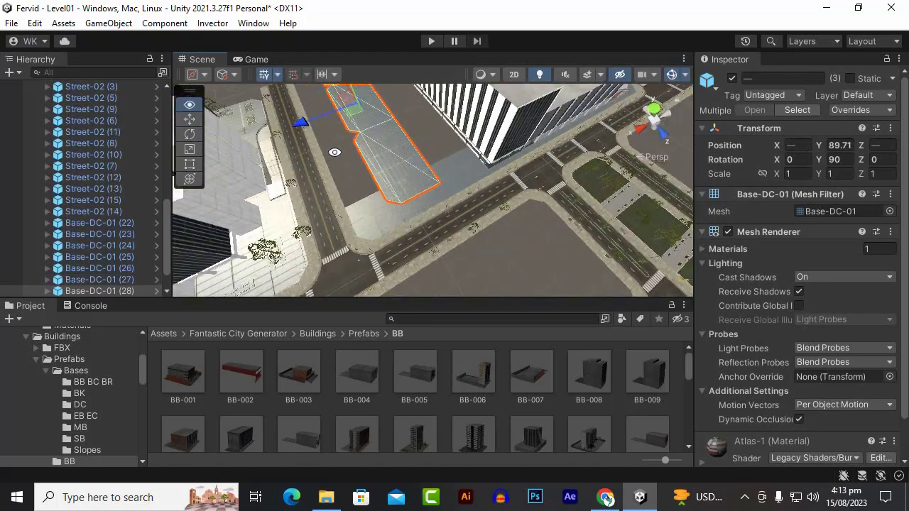
{"action": "left_click_drag", "start_coordinate": [310, 121], "coordinate": [275, 135]}
{"action": "middle_click_drag", "start_coordinate": [430, 185], "coordinate": [503, 138]}
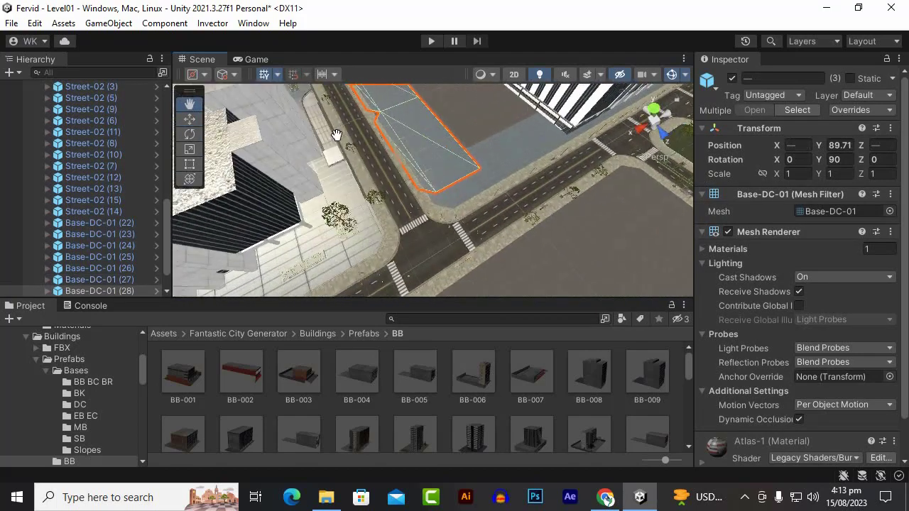
{"action": "left_click_drag", "start_coordinate": [503, 138], "coordinate": [426, 170], "text": "alt"}
{"action": "middle_click_drag", "start_coordinate": [426, 170], "coordinate": [455, 185]}
{"action": "left_click_drag", "start_coordinate": [455, 185], "coordinate": [412, 179], "text": "alt"}
{"action": "middle_click_drag", "start_coordinate": [412, 178], "coordinate": [386, 190]}
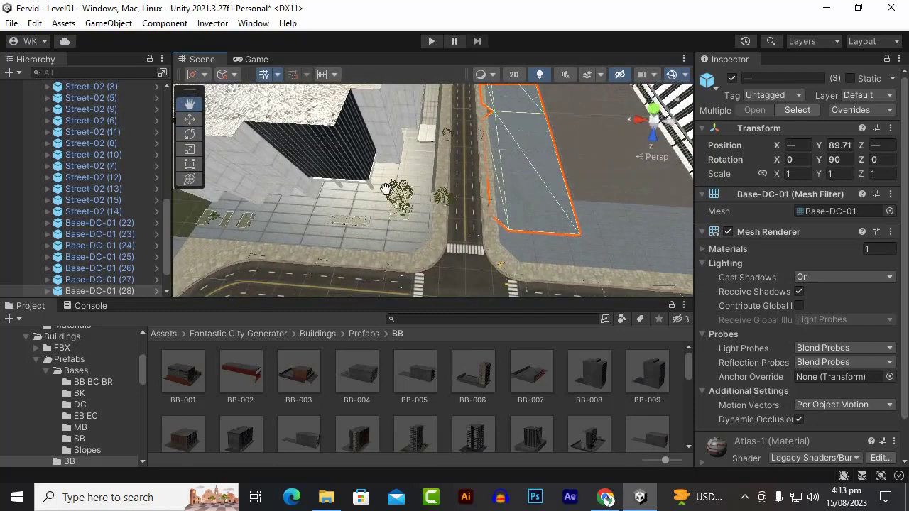
Duplicate the row of three bases and move the copies across the side street, next to the neighbouring building.
{"action": "left_click", "coordinate": [192, 123]}
{"action": "scroll", "coordinate": [547, 171], "scroll_direction": "down", "scroll_amount": 3}
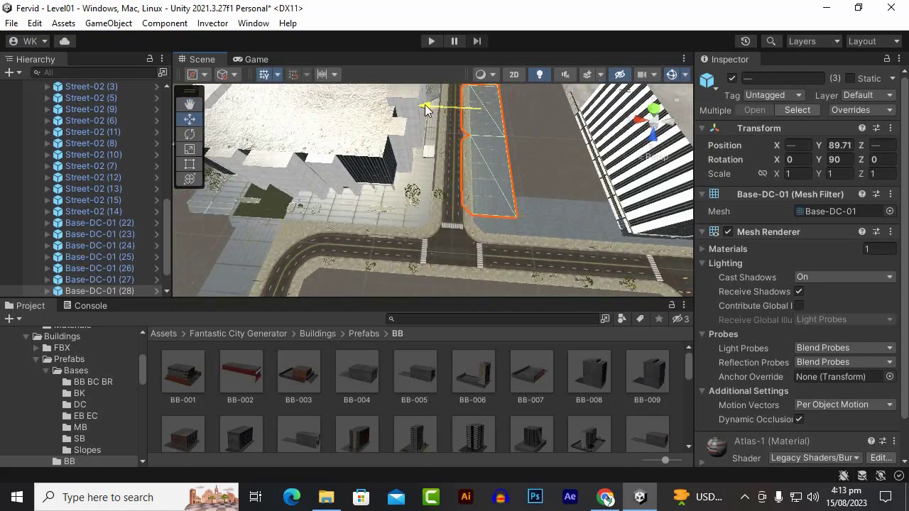
{"action": "left_click_drag", "start_coordinate": [375, 107], "coordinate": [370, 107]}
{"action": "scroll", "coordinate": [387, 150], "scroll_direction": "down", "scroll_amount": 10}
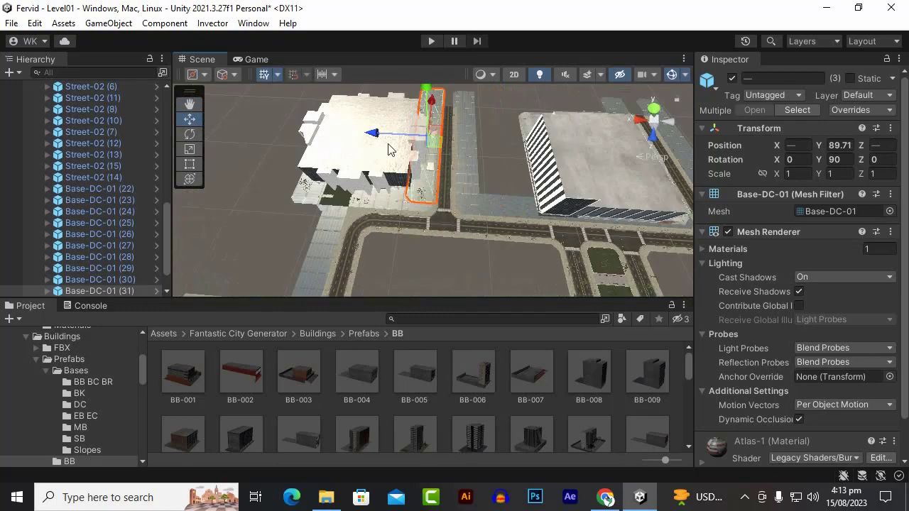
Select all six bases flanking the side street, duplicate them and move the copies along Z to the opposite side of the city block.
{"action": "scroll", "coordinate": [484, 179], "scroll_direction": "up", "scroll_amount": 7}
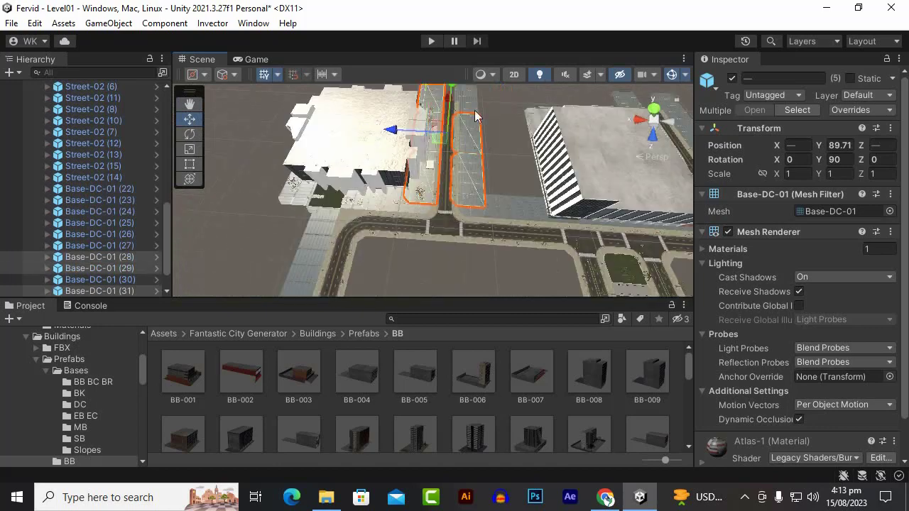
{"action": "left_click", "coordinate": [475, 111], "text": "shift"}
{"action": "scroll", "coordinate": [480, 177], "scroll_direction": "down", "scroll_amount": 5}
{"action": "left_click_drag", "start_coordinate": [481, 179], "coordinate": [348, 199], "text": "alt"}
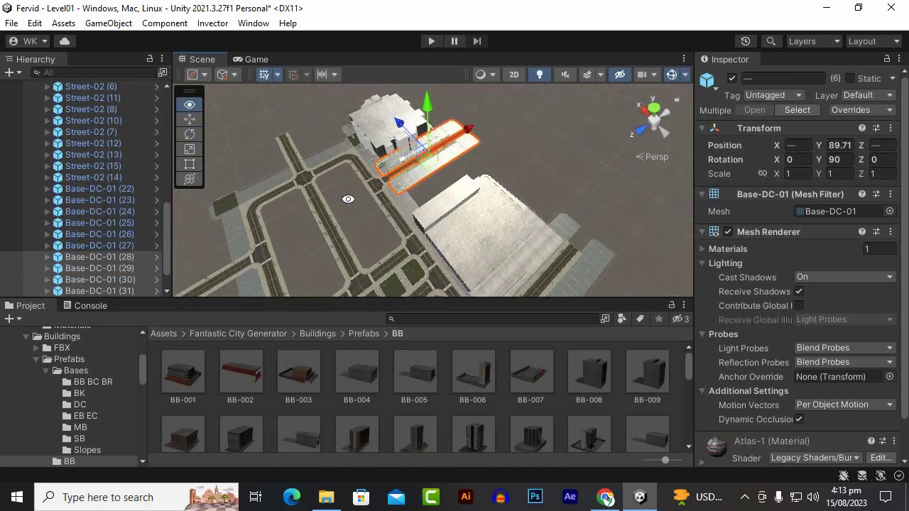
{"action": "left_click_drag", "start_coordinate": [436, 147], "coordinate": [214, 293]}
{"action": "scroll", "coordinate": [361, 231], "scroll_direction": "down", "scroll_amount": 3}
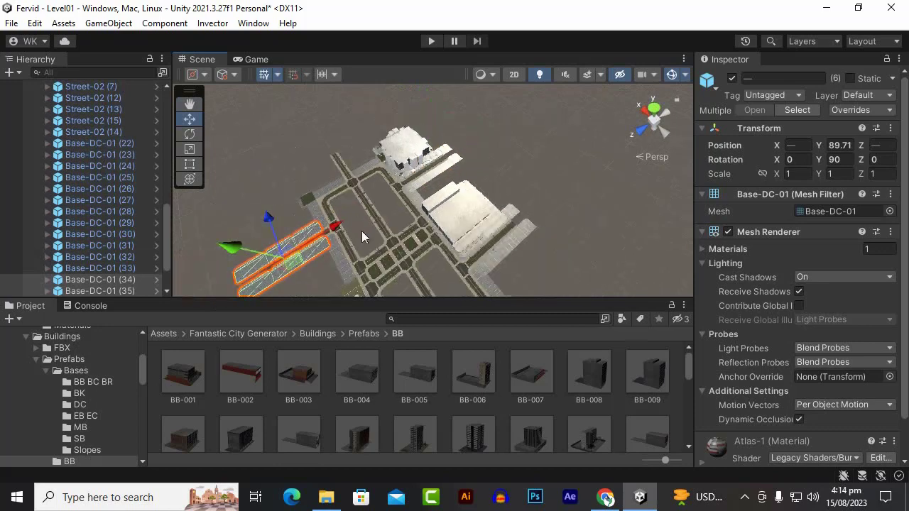
Duplicate the six moved bases and slide the copies along Z to the road beyond the low building with the green lot.
{"action": "scroll", "coordinate": [420, 219], "scroll_direction": "down", "scroll_amount": 4}
{"action": "left_click_drag", "start_coordinate": [440, 256], "coordinate": [501, 125], "text": "alt"}
{"action": "scroll", "coordinate": [273, 178], "scroll_direction": "up", "scroll_amount": 2}
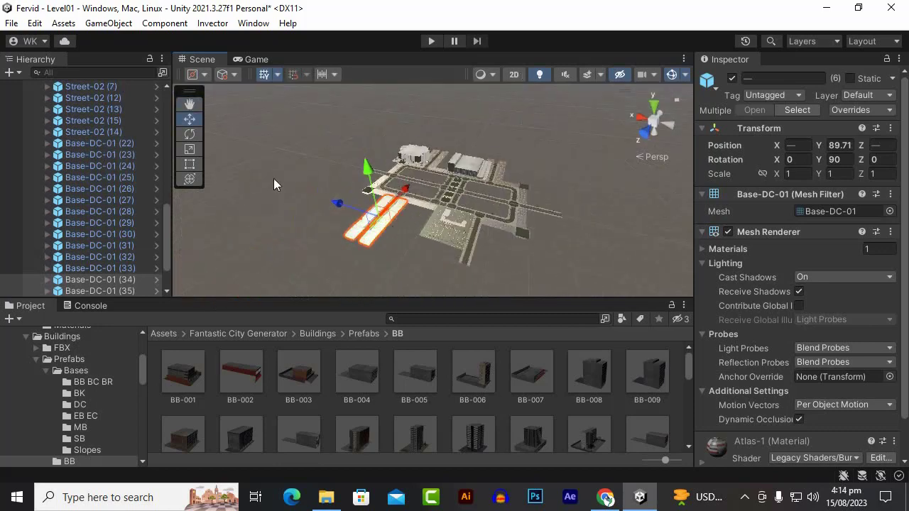
{"action": "key", "text": "ctrl+d"}
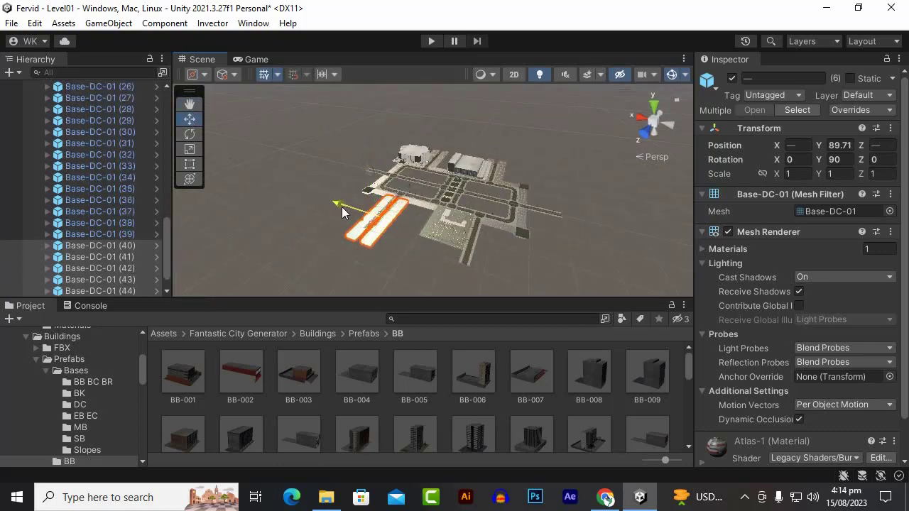
{"action": "left_click_drag", "start_coordinate": [341, 207], "coordinate": [567, 245]}
{"action": "scroll", "coordinate": [568, 246], "scroll_direction": "up", "scroll_amount": 3}
{"action": "key", "text": "f"}
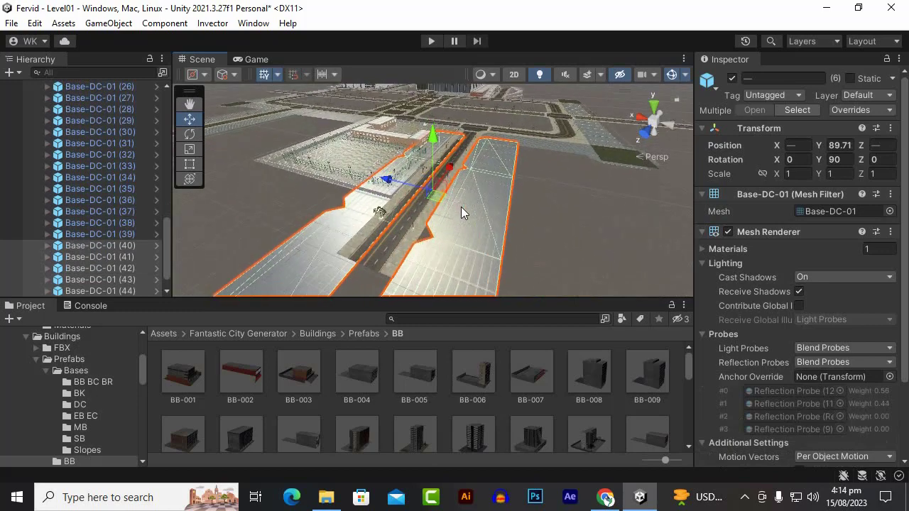
{"action": "scroll", "coordinate": [471, 231], "scroll_direction": "up", "scroll_amount": 3}
{"action": "scroll", "coordinate": [459, 232], "scroll_direction": "down", "scroll_amount": 1}
{"action": "left_click_drag", "start_coordinate": [471, 231], "coordinate": [428, 252]}
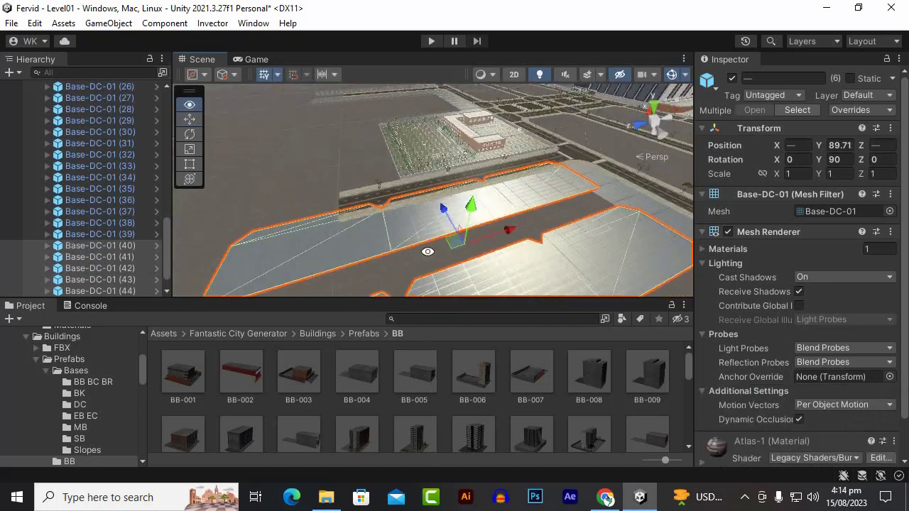
Delete the three surplus bases in the outer row farthest from the road, and save the scene.
{"action": "scroll", "coordinate": [428, 252], "scroll_direction": "down", "scroll_amount": 3}
{"action": "left_click", "coordinate": [542, 240]}
{"action": "key", "text": "Delete"}
{"action": "left_click", "coordinate": [483, 249]}
{"action": "key", "text": "Delete"}
{"action": "left_click", "coordinate": [373, 268]}
{"action": "key", "text": "Delete"}
{"action": "scroll", "coordinate": [402, 253], "scroll_direction": "down", "scroll_amount": 2}
{"action": "key", "text": "ctrl+s"}
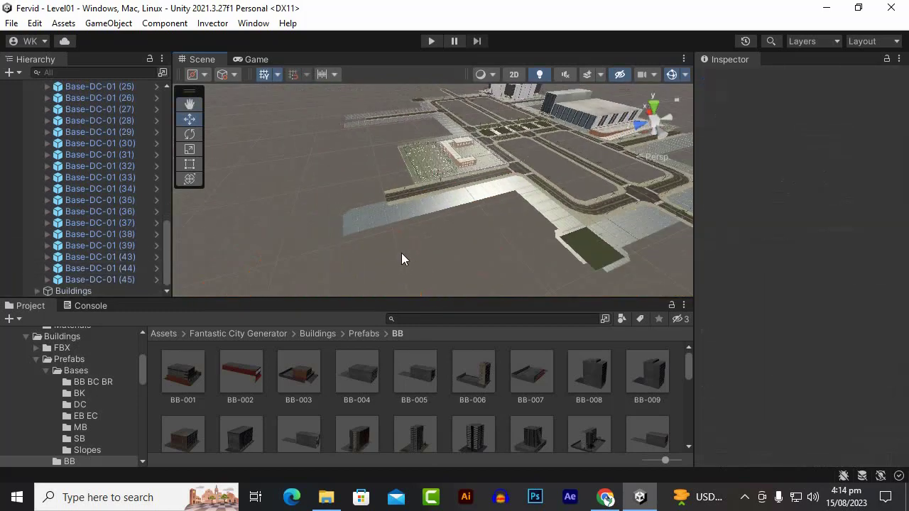
Duplicate Base-DC-01 (8) at the road corner, move the copy to X about -383 and set its Y rotation to 180.
{"action": "scroll", "coordinate": [492, 243], "scroll_direction": "down", "scroll_amount": 3}
{"action": "left_click", "coordinate": [559, 238]}
{"action": "left_click", "coordinate": [559, 220]}
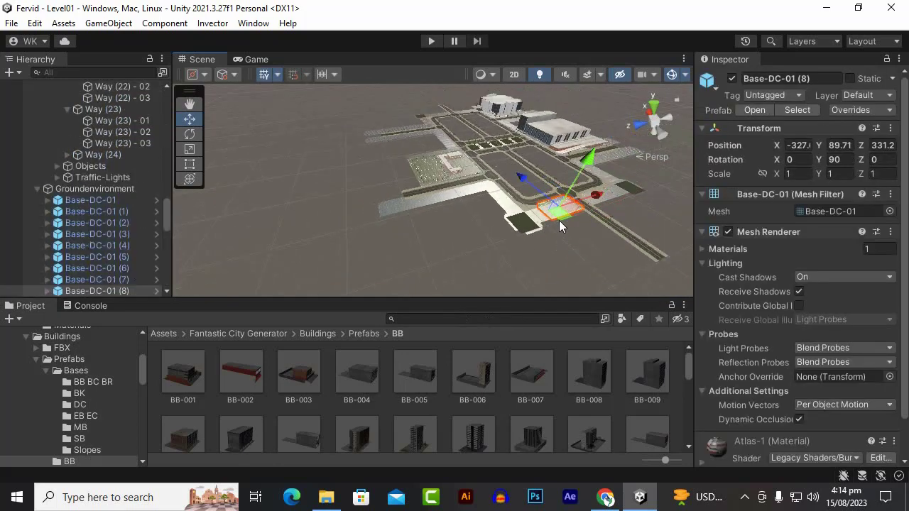
{"action": "left_click_drag", "start_coordinate": [559, 221], "coordinate": [424, 244], "text": "alt"}
{"action": "scroll", "coordinate": [645, 267], "scroll_direction": "down", "scroll_amount": 3}
{"action": "left_click_drag", "start_coordinate": [680, 256], "coordinate": [645, 230], "text": "alt"}
{"action": "scroll", "coordinate": [646, 230], "scroll_direction": "up", "scroll_amount": 2}
{"action": "key", "text": "f"}
{"action": "key", "text": "ctrl+d"}
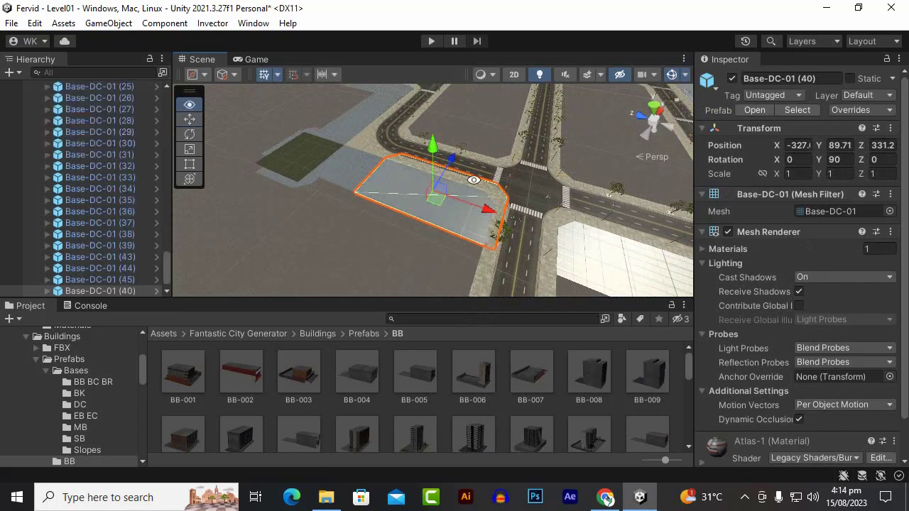
{"action": "left_click_drag", "start_coordinate": [473, 178], "coordinate": [284, 187], "text": "alt"}
{"action": "left_click_drag", "start_coordinate": [493, 182], "coordinate": [374, 211]}
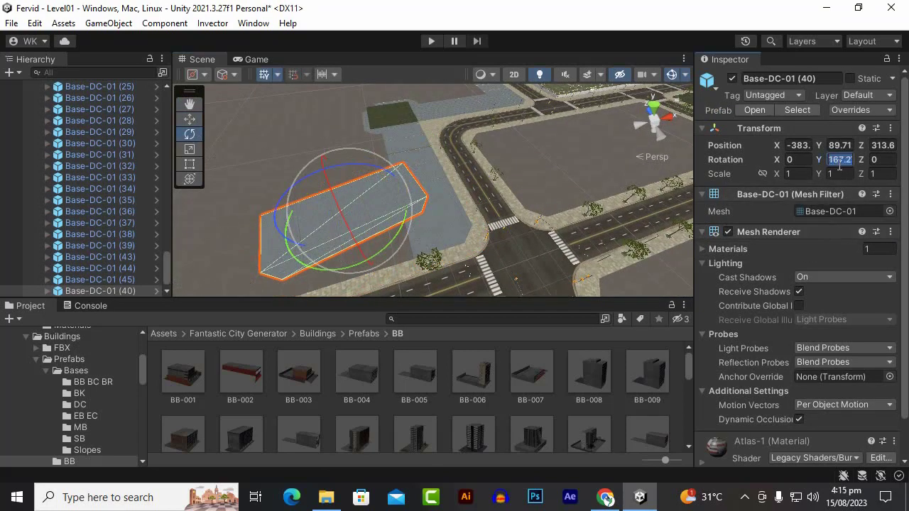
{"action": "type", "text": "180w"}
Align the rotated base with the road at Z about 291.6, duplicate it and slide the copy outward along the road.
{"action": "scroll", "coordinate": [493, 219], "scroll_direction": "down", "scroll_amount": 3}
{"action": "left_click_drag", "start_coordinate": [369, 260], "coordinate": [392, 290]}
{"action": "scroll", "coordinate": [451, 250], "scroll_direction": "down", "scroll_amount": 4}
{"action": "scroll", "coordinate": [410, 266], "scroll_direction": "down", "scroll_amount": 2}
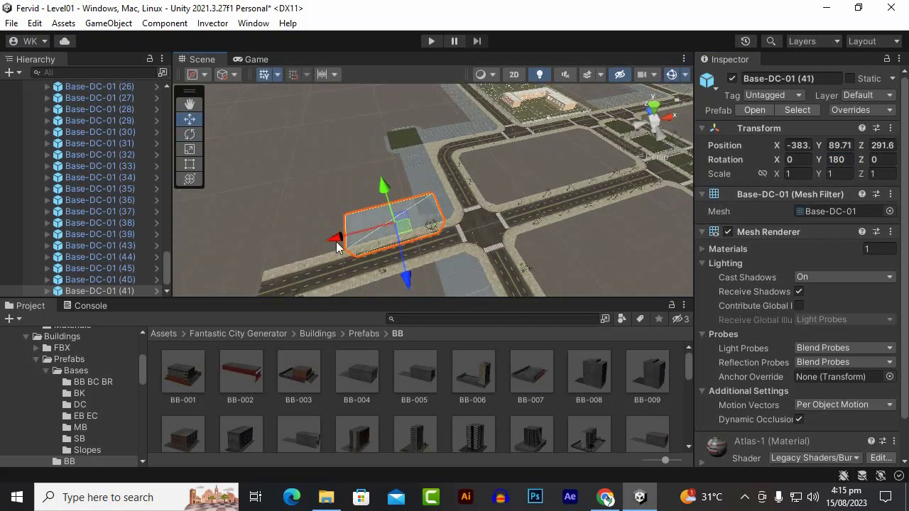
{"action": "left_click_drag", "start_coordinate": [224, 277], "coordinate": [225, 276]}
Select both roadside bases, duplicate them and move the copies across the road to Z about 231.6.
{"action": "left_click", "coordinate": [430, 220], "text": "shift"}
{"action": "scroll", "coordinate": [430, 221], "scroll_direction": "down", "scroll_amount": 2}
{"action": "key", "text": "ctrl+d"}
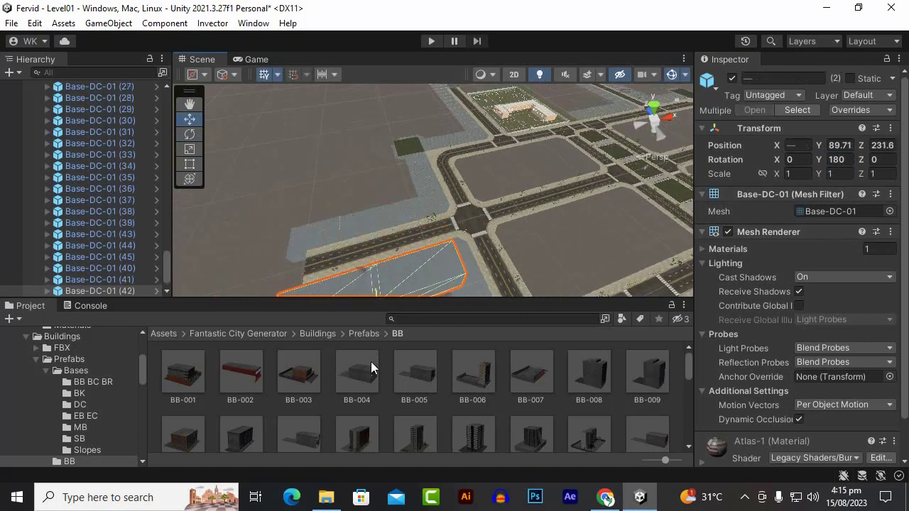
{"action": "left_click_drag", "start_coordinate": [370, 361], "coordinate": [373, 356]}
{"action": "scroll", "coordinate": [428, 249], "scroll_direction": "down", "scroll_amount": 5}
{"action": "scroll", "coordinate": [431, 250], "scroll_direction": "up", "scroll_amount": 5}
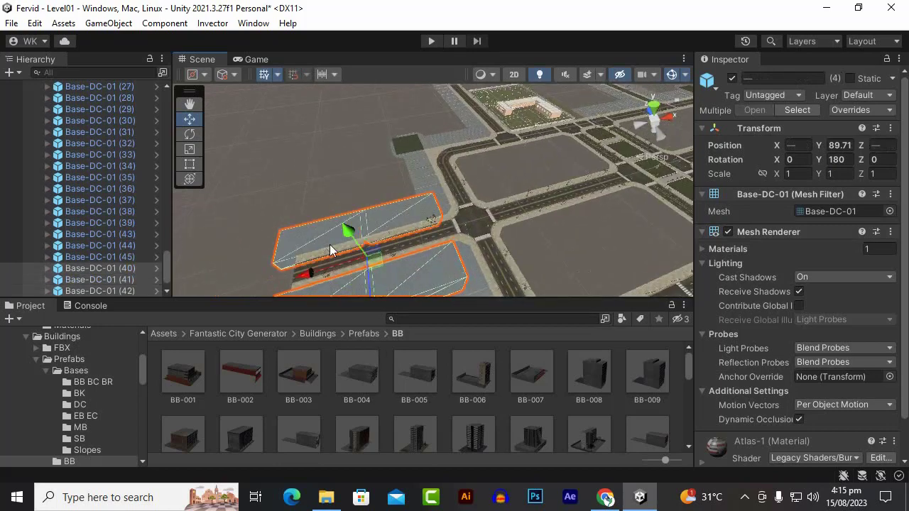
Duplicate the four bases flanking the road, move the copies along X to the road's opposite end, and save the scene.
{"action": "scroll", "coordinate": [331, 244], "scroll_direction": "down", "scroll_amount": 2}
{"action": "key", "text": "ctrl+d"}
{"action": "left_click_drag", "start_coordinate": [335, 245], "coordinate": [380, 222]}
{"action": "scroll", "coordinate": [436, 216], "scroll_direction": "down", "scroll_amount": 6}
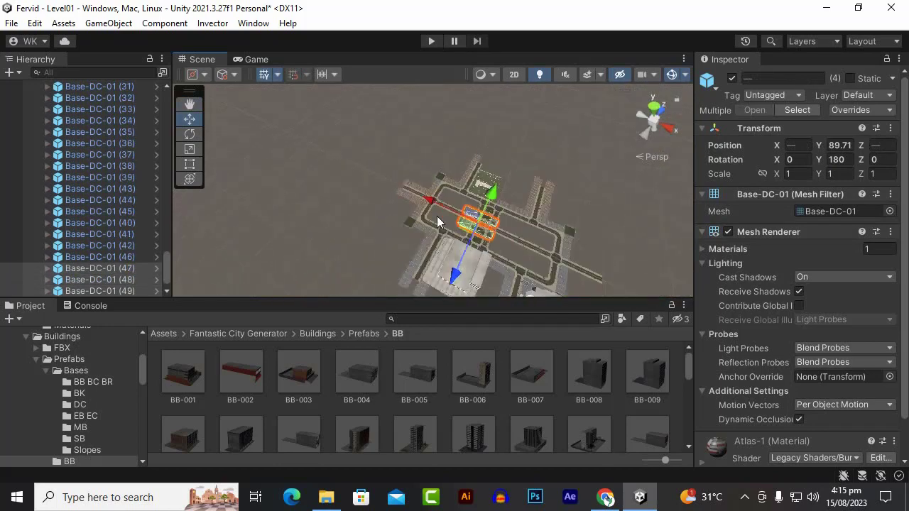
{"action": "key", "text": "f"}
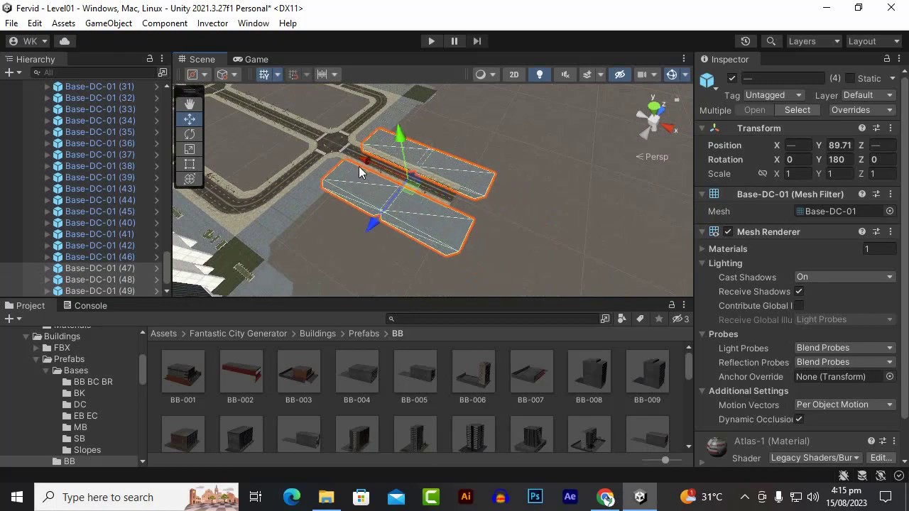
{"action": "scroll", "coordinate": [401, 200], "scroll_direction": "down", "scroll_amount": 3}
{"action": "left_click_drag", "start_coordinate": [379, 272], "coordinate": [326, 266], "text": "alt"}
{"action": "left_click", "coordinate": [373, 217]}
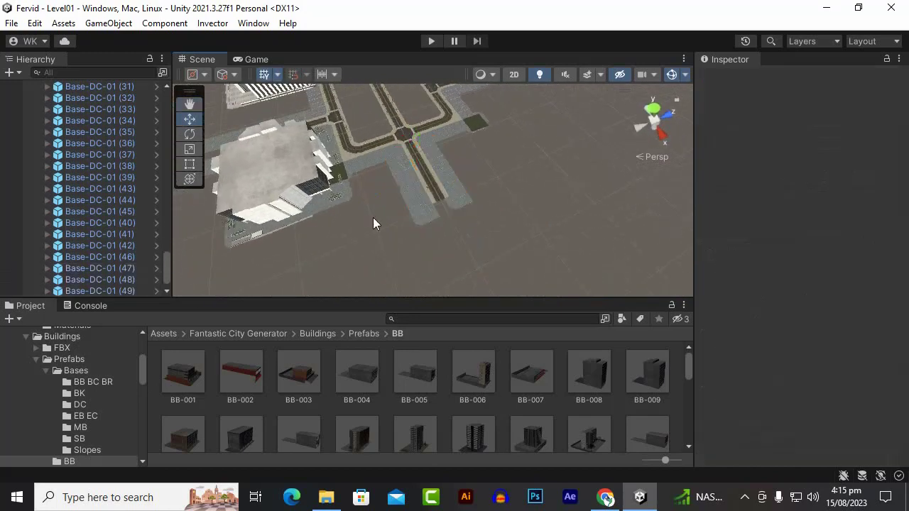
Run the scene in play mode to check the street view, and stop it.
{"action": "left_click", "coordinate": [431, 40]}
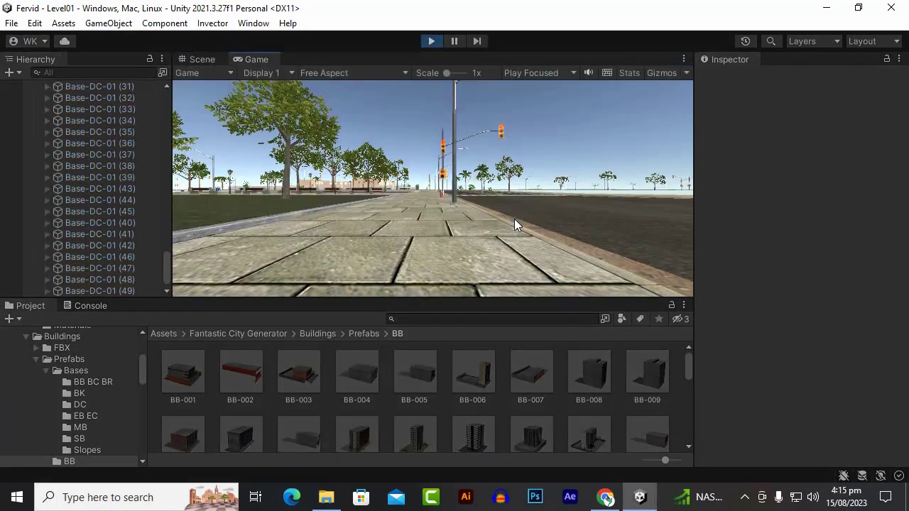
{"action": "left_click", "coordinate": [429, 41]}
{"action": "scroll", "coordinate": [449, 202], "scroll_direction": "down", "scroll_amount": 2}
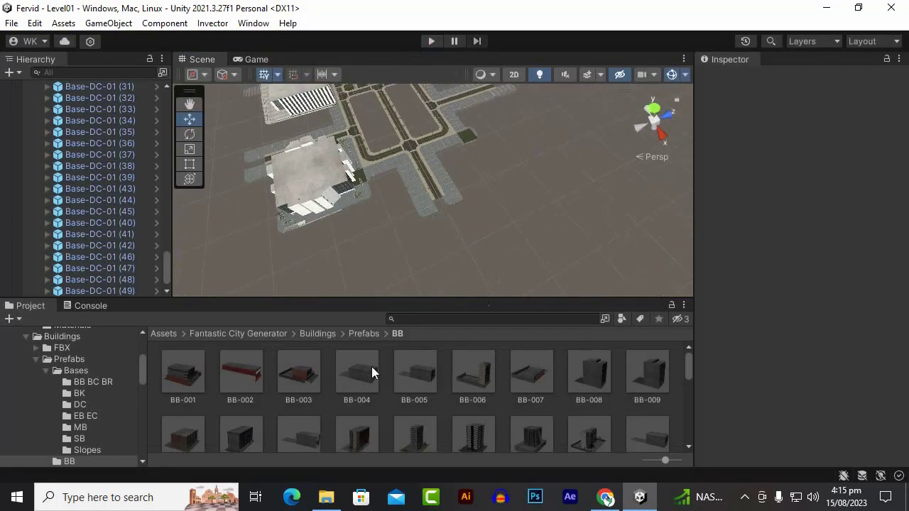
Place the BB-001 building prefab near the road corner at X about 299 and move it along Z to about -14.9.
{"action": "left_click_drag", "start_coordinate": [396, 172], "coordinate": [399, 169]}
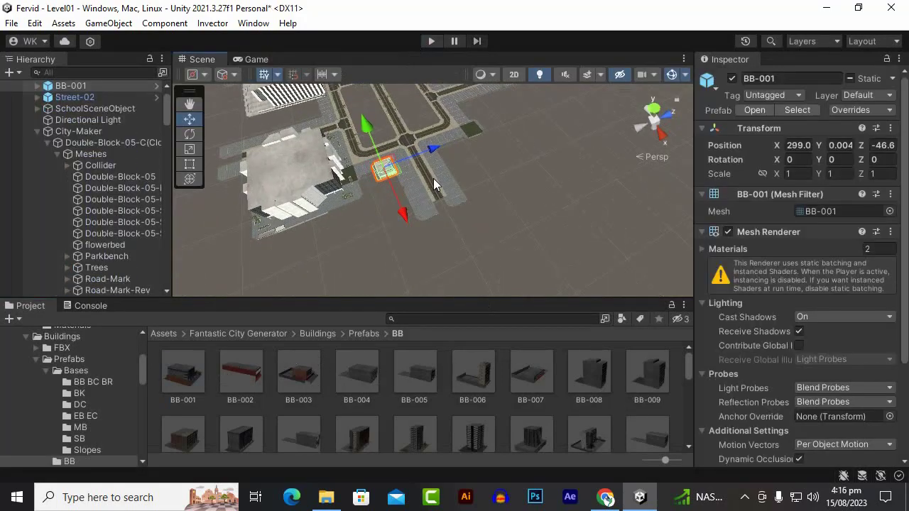
{"action": "key", "text": "f"}
{"action": "scroll", "coordinate": [345, 97], "scroll_direction": "up", "scroll_amount": 5}
{"action": "left_click_drag", "start_coordinate": [414, 245], "coordinate": [298, 234], "text": "alt"}
{"action": "scroll", "coordinate": [346, 97], "scroll_direction": "down", "scroll_amount": 6}
{"action": "left_click_drag", "start_coordinate": [373, 201], "coordinate": [311, 218]}
{"action": "left_click_drag", "start_coordinate": [387, 280], "coordinate": [245, 191], "text": "alt"}
{"action": "left_click", "coordinate": [190, 105]}
{"action": "left_click_drag", "start_coordinate": [427, 249], "coordinate": [326, 212]}
{"action": "key", "text": "w"}
{"action": "scroll", "coordinate": [327, 211], "scroll_direction": "up", "scroll_amount": 2}
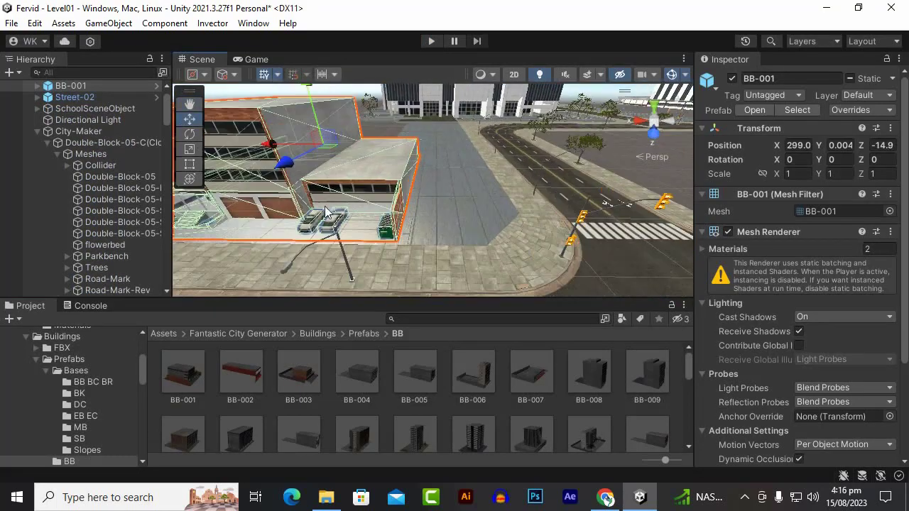
Shift BB-001 on its base to X about 313.6 and Z about -17, facing the sidewalk.
{"action": "left_click_drag", "start_coordinate": [277, 157], "coordinate": [359, 154]}
{"action": "left_click_drag", "start_coordinate": [384, 204], "coordinate": [321, 168], "text": "alt"}
{"action": "left_click_drag", "start_coordinate": [333, 185], "coordinate": [261, 199], "text": "alt"}
{"action": "scroll", "coordinate": [447, 229], "scroll_direction": "down", "scroll_amount": 3}
{"action": "left_click_drag", "start_coordinate": [262, 198], "coordinate": [283, 201], "text": "alt"}
{"action": "left_click_drag", "start_coordinate": [267, 221], "coordinate": [265, 226]}
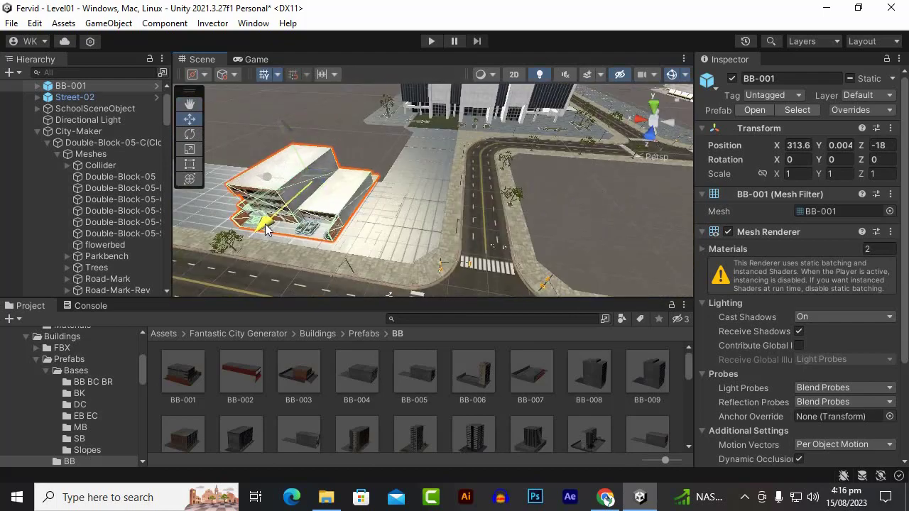
{"action": "left_click_drag", "start_coordinate": [368, 224], "coordinate": [462, 249], "text": "alt"}
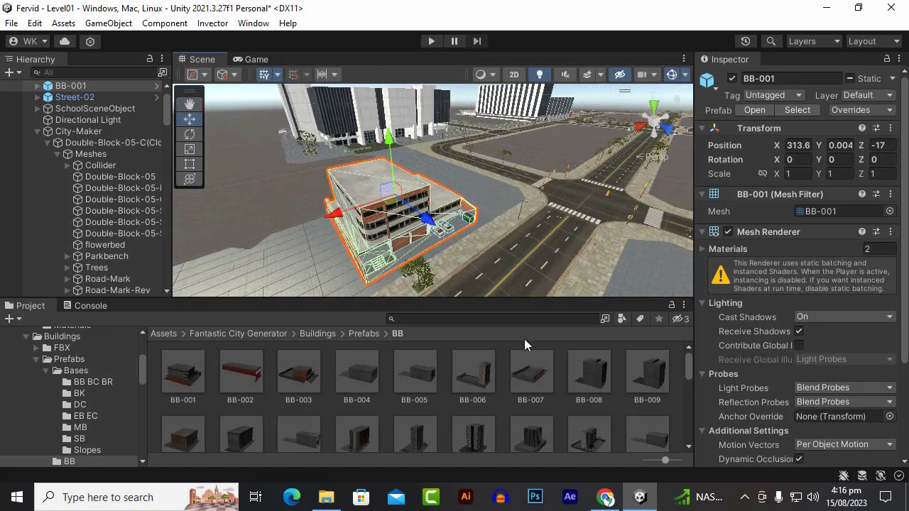
Look through the BB BC BR, BK, DC, EB EC and MB base prefab folders for a suitable ground base.
{"action": "scroll", "coordinate": [546, 391], "scroll_direction": "down", "scroll_amount": 2}
{"action": "left_click", "coordinate": [364, 333]}
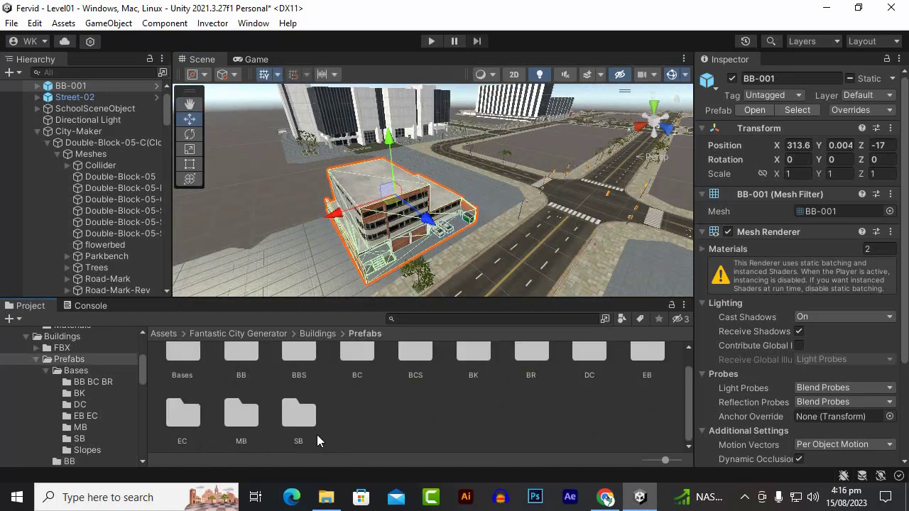
{"action": "scroll", "coordinate": [317, 434], "scroll_direction": "up", "scroll_amount": 1}
{"action": "double_click", "coordinate": [186, 381]}
{"action": "double_click", "coordinate": [186, 381]}
{"action": "left_click", "coordinate": [404, 334]}
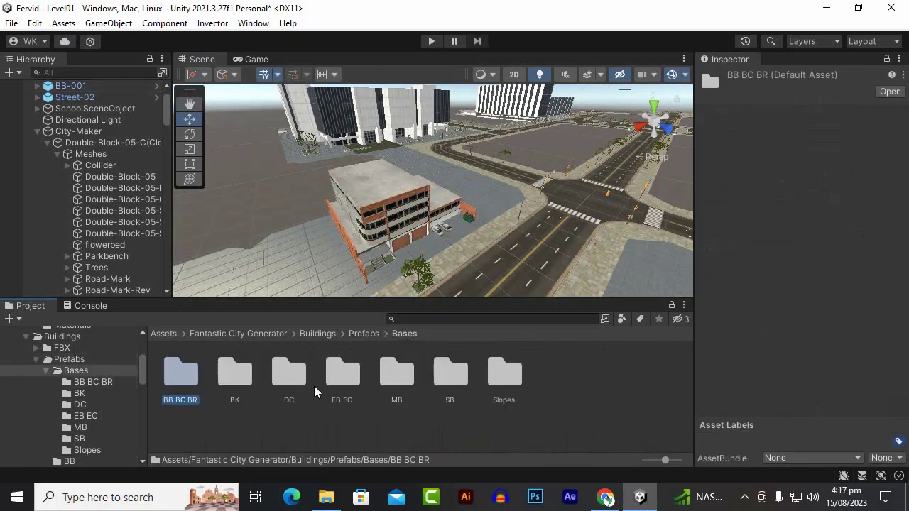
{"action": "double_click", "coordinate": [236, 384]}
{"action": "left_click", "coordinate": [404, 333]}
{"action": "double_click", "coordinate": [287, 387]}
{"action": "left_click", "coordinate": [404, 334]}
{"action": "double_click", "coordinate": [338, 388]}
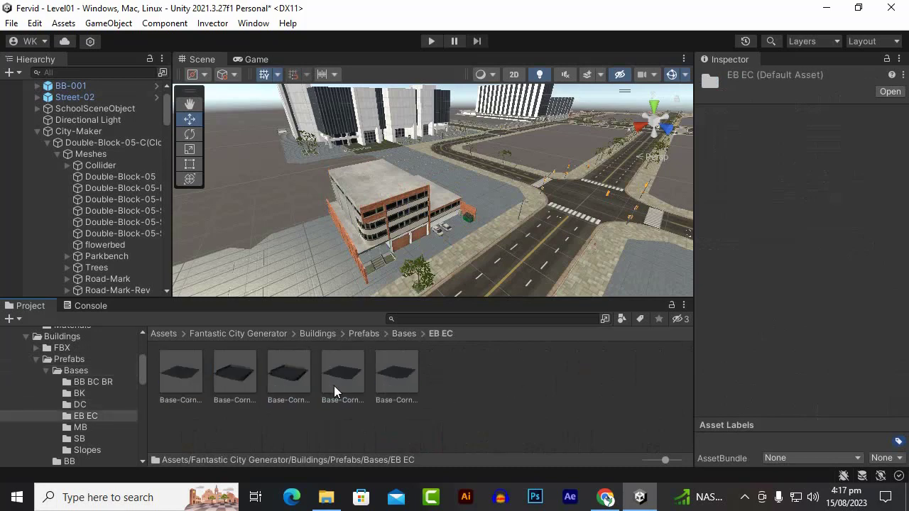
{"action": "left_click", "coordinate": [337, 390]}
{"action": "left_click", "coordinate": [404, 334]}
{"action": "double_click", "coordinate": [387, 384]}
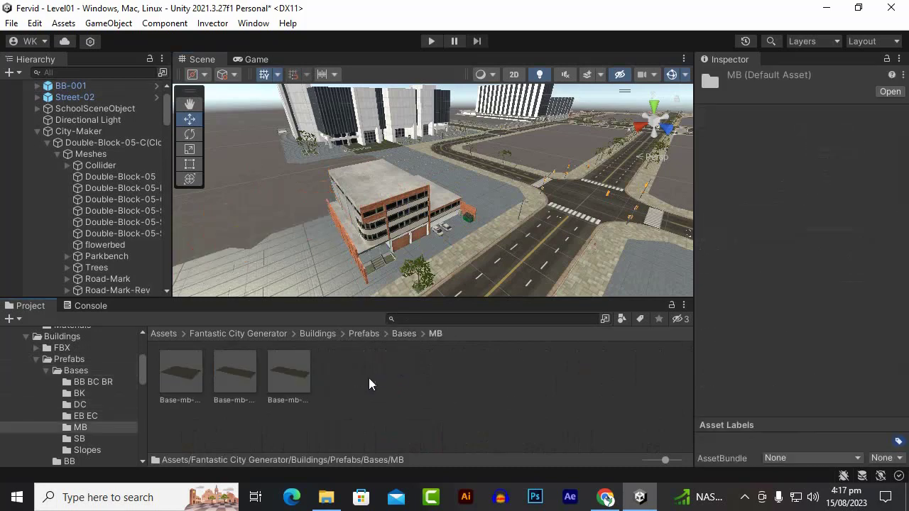
Try the Base-SB-01 prefab in the scene near BB-001 and delete it again.
{"action": "left_click", "coordinate": [405, 334]}
{"action": "double_click", "coordinate": [447, 376]}
{"action": "left_click_drag", "start_coordinate": [188, 371], "coordinate": [284, 272]}
{"action": "key", "text": "Delete"}
{"action": "left_click", "coordinate": [406, 335]}
{"action": "double_click", "coordinate": [448, 376]}
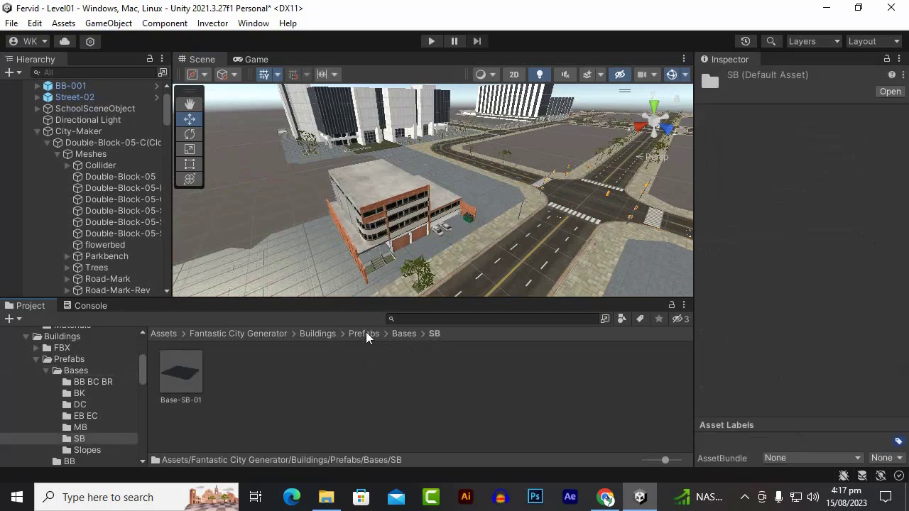
Place the Base-Slope-26-02 prefab from the Slopes folder beside BB-001, at X about 344.6 and Z about -60.9.
{"action": "left_click", "coordinate": [404, 334]}
{"action": "double_click", "coordinate": [517, 380]}
{"action": "left_click_drag", "start_coordinate": [366, 387], "coordinate": [287, 212]}
{"action": "scroll", "coordinate": [304, 211], "scroll_direction": "up", "scroll_amount": 1}
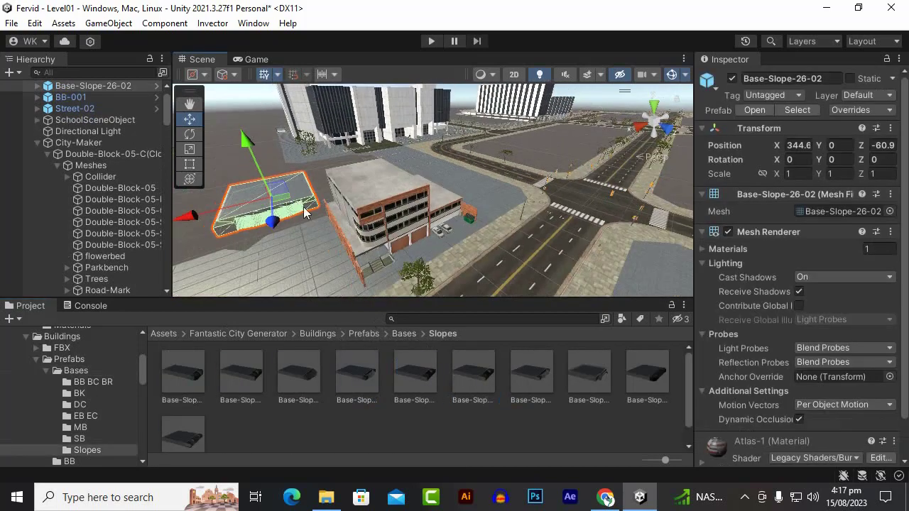
Delete the Base-Slope-26-02 base and open the BB building prefabs folder.
{"action": "key", "text": "Delete"}
{"action": "scroll", "coordinate": [491, 225], "scroll_direction": "down", "scroll_amount": 1}
{"action": "left_click", "coordinate": [404, 333]}
{"action": "left_click", "coordinate": [361, 334]}
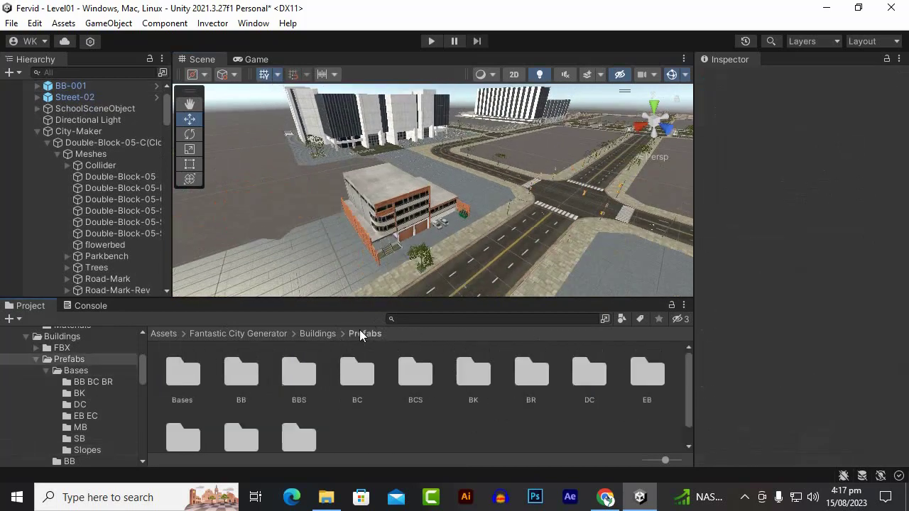
{"action": "double_click", "coordinate": [242, 373]}
{"action": "scroll", "coordinate": [270, 396], "scroll_direction": "down", "scroll_amount": 1}
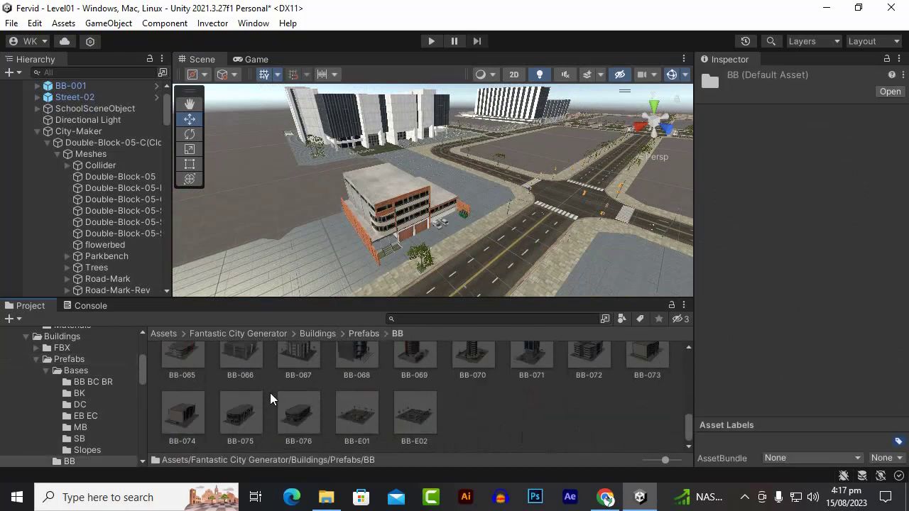
{"action": "scroll", "coordinate": [263, 398], "scroll_direction": "up", "scroll_amount": 1}
Place the BB-002 building beside BB-001, at X about 337.8 and Z about -22.6.
{"action": "left_click_drag", "start_coordinate": [306, 267], "coordinate": [343, 267]}
{"action": "scroll", "coordinate": [356, 245], "scroll_direction": "up", "scroll_amount": 2}
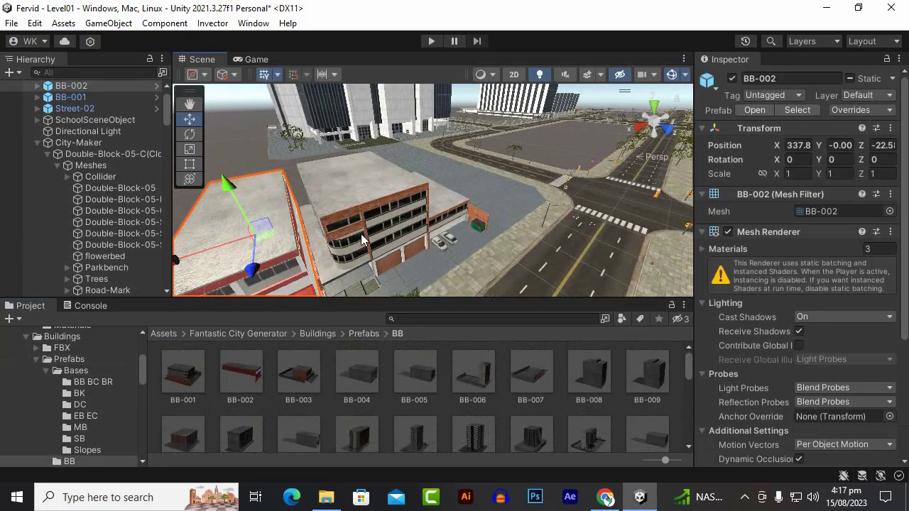
{"action": "left_click_drag", "start_coordinate": [397, 220], "coordinate": [375, 209], "text": "alt"}
Shift BB-001 along the sidewalk to X about 310.4, keeping Z at -17.
{"action": "left_click", "coordinate": [404, 254]}
{"action": "left_click_drag", "start_coordinate": [254, 189], "coordinate": [358, 179]}
{"action": "left_click_drag", "start_coordinate": [357, 178], "coordinate": [597, 292], "text": "alt"}
{"action": "scroll", "coordinate": [199, 265], "scroll_direction": "up", "scroll_amount": 3}
{"action": "scroll", "coordinate": [597, 292], "scroll_direction": "down", "scroll_amount": 4}
{"action": "left_click_drag", "start_coordinate": [349, 166], "coordinate": [252, 171]}
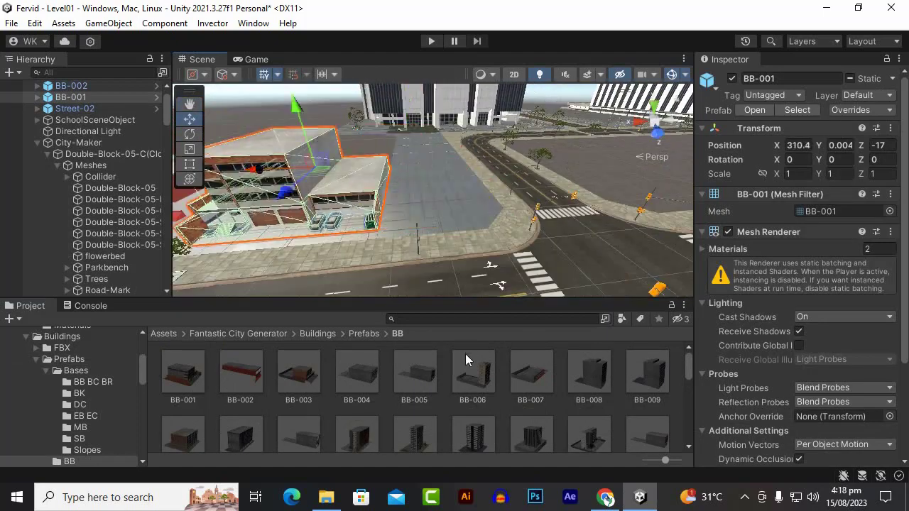
Place the BB-006 building on the corner base by the intersection, at X about 273.6 and Z about -13.7.
{"action": "left_click_drag", "start_coordinate": [429, 230], "coordinate": [429, 229]}
{"action": "left_click_drag", "start_coordinate": [430, 229], "coordinate": [355, 240], "text": "alt"}
{"action": "scroll", "coordinate": [356, 240], "scroll_direction": "up", "scroll_amount": 3}
{"action": "left_click_drag", "start_coordinate": [310, 141], "coordinate": [358, 127]}
{"action": "left_click_drag", "start_coordinate": [402, 211], "coordinate": [416, 191], "text": "alt"}
{"action": "left_click_drag", "start_coordinate": [349, 135], "coordinate": [321, 141]}
{"action": "left_click_drag", "start_coordinate": [321, 163], "coordinate": [379, 170], "text": "alt"}
{"action": "scroll", "coordinate": [453, 218], "scroll_direction": "up", "scroll_amount": 8}
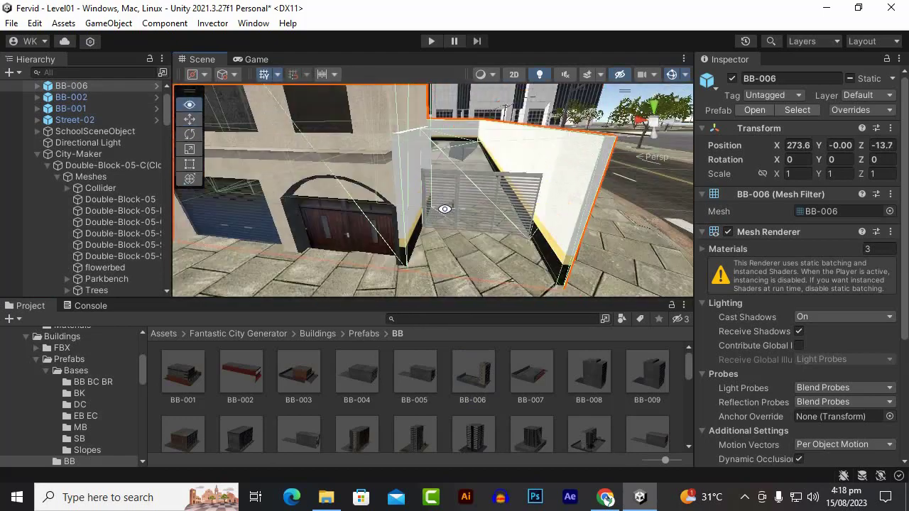
Move BB-001 along the street toward BB-006 to close the gap between the two buildings.
{"action": "scroll", "coordinate": [452, 220], "scroll_direction": "down", "scroll_amount": 3}
{"action": "left_click_drag", "start_coordinate": [452, 220], "coordinate": [423, 207], "text": "alt"}
{"action": "left_click", "coordinate": [400, 228]}
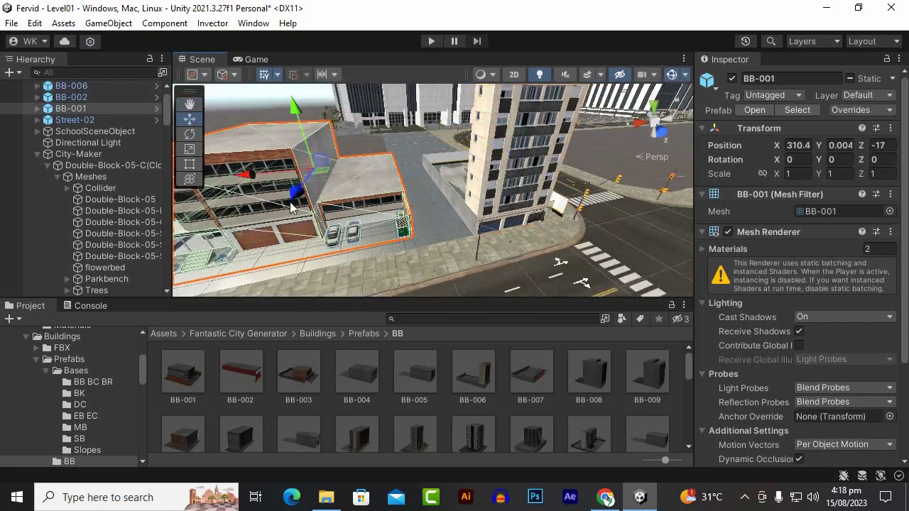
{"action": "left_click", "coordinate": [321, 198]}
{"action": "left_click", "coordinate": [322, 204]}
{"action": "left_click_drag", "start_coordinate": [333, 179], "coordinate": [294, 186]}
{"action": "left_click_drag", "start_coordinate": [294, 186], "coordinate": [383, 188], "text": "alt"}
{"action": "left_click_drag", "start_coordinate": [384, 188], "coordinate": [408, 203]}
{"action": "left_click_drag", "start_coordinate": [408, 202], "coordinate": [306, 206], "text": "alt"}
Move BB-002 up against BB-001, to X about 324.9 and Z about -15.9.
{"action": "left_click", "coordinate": [273, 216]}
{"action": "left_click_drag", "start_coordinate": [306, 206], "coordinate": [353, 232], "text": "alt"}
{"action": "left_click_drag", "start_coordinate": [353, 232], "coordinate": [394, 191], "text": "alt"}
{"action": "mouse_move", "coordinate": [277, 178]}
{"action": "left_mouse_down"}
{"action": "mouse_move", "coordinate": [251, 185]}
{"action": "mouse_move", "coordinate": [261, 182]}
{"action": "left_mouse_up"}
{"action": "left_click_drag", "start_coordinate": [261, 182], "coordinate": [242, 219], "text": "alt"}
{"action": "left_click_drag", "start_coordinate": [241, 219], "coordinate": [333, 205], "text": "alt"}
{"action": "left_click_drag", "start_coordinate": [332, 204], "coordinate": [339, 207]}
{"action": "scroll", "coordinate": [513, 214], "scroll_direction": "down", "scroll_amount": 4}
{"action": "left_click_drag", "start_coordinate": [513, 214], "coordinate": [392, 269], "text": "alt"}
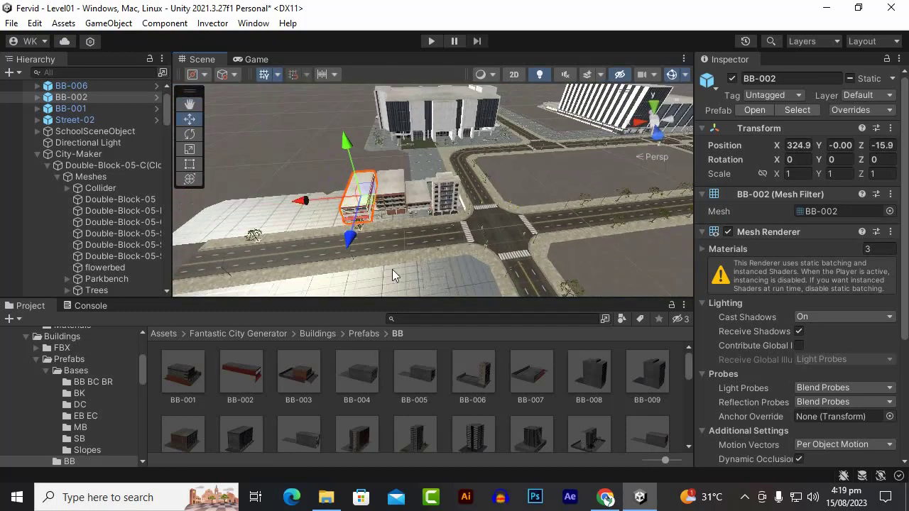
Place the BB-003 building next to BB-002, at X about 343.6 and Z about -15.8.
{"action": "left_click_drag", "start_coordinate": [298, 370], "coordinate": [313, 235]}
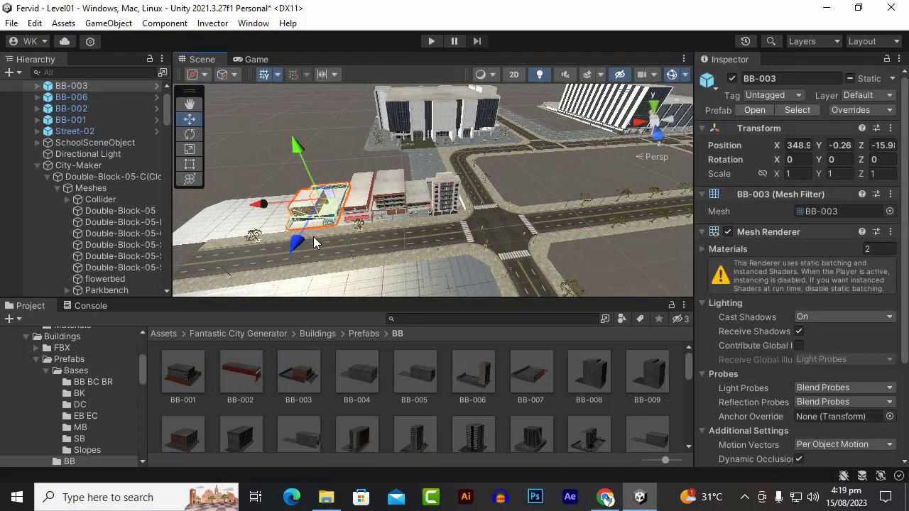
{"action": "key", "text": "f"}
{"action": "left_click_drag", "start_coordinate": [488, 253], "coordinate": [492, 194], "text": "alt"}
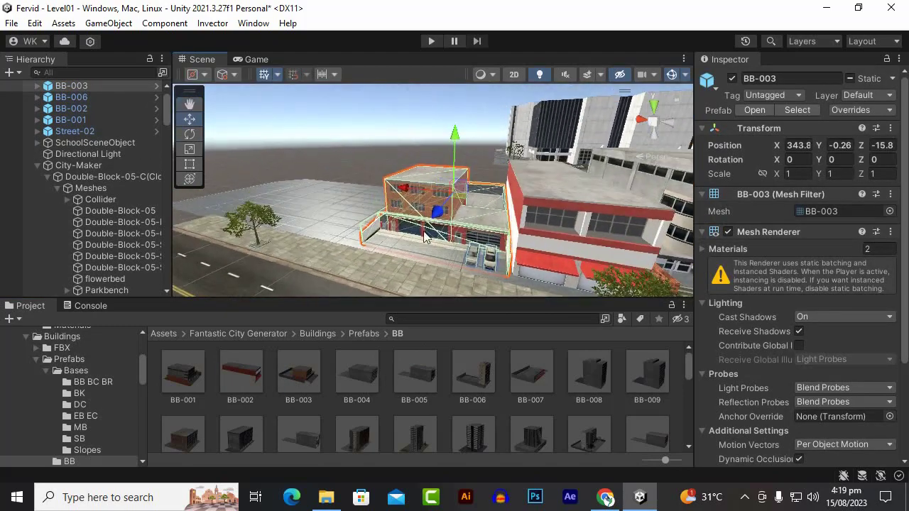
{"action": "left_click_drag", "start_coordinate": [407, 187], "coordinate": [561, 242], "text": "alt"}
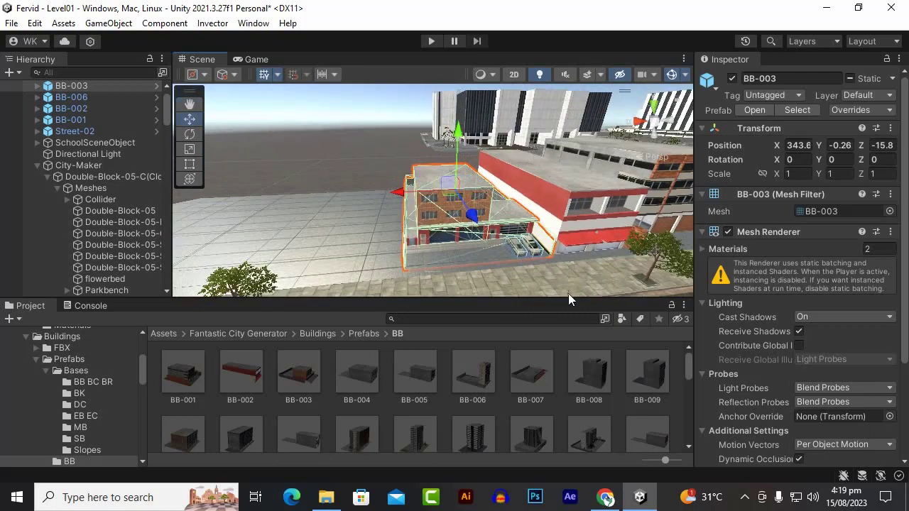
Add BB-005 next to BB-003 at about X 360.4, Z -15.2, and a second BB-006 beside it at about X 375.6, Z -15.5.
{"action": "left_click_drag", "start_coordinate": [361, 277], "coordinate": [362, 277]}
{"action": "left_click_drag", "start_coordinate": [370, 273], "coordinate": [481, 203], "text": "alt"}
{"action": "scroll", "coordinate": [369, 277], "scroll_direction": "up", "scroll_amount": 2}
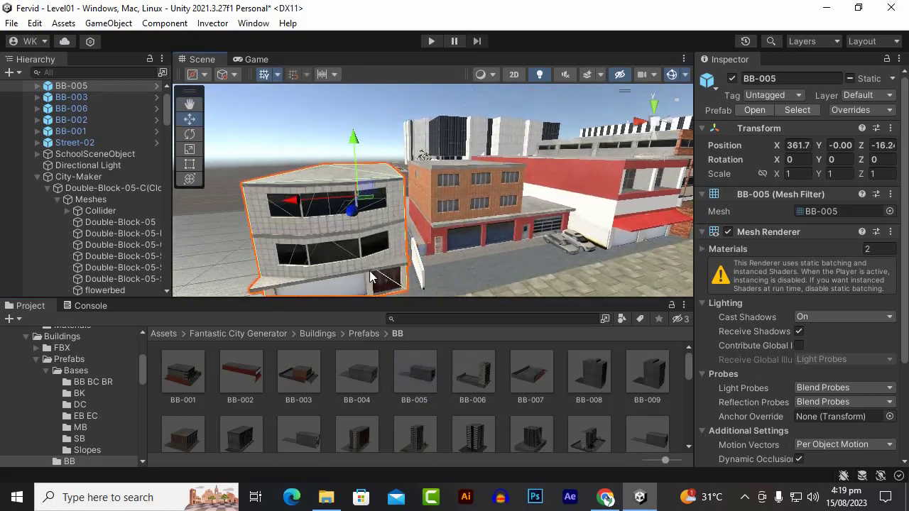
{"action": "left_click_drag", "start_coordinate": [300, 193], "coordinate": [337, 212], "text": "alt"}
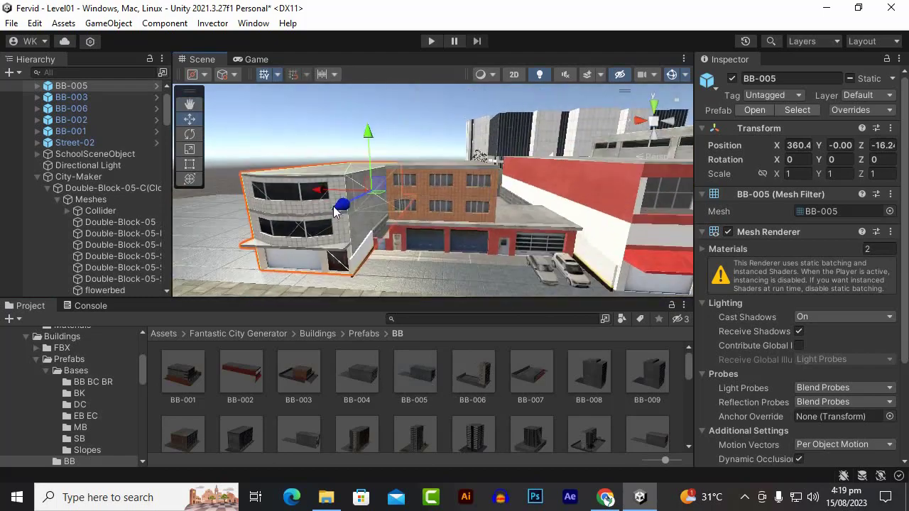
{"action": "left_click_drag", "start_coordinate": [446, 229], "coordinate": [545, 403], "text": "alt"}
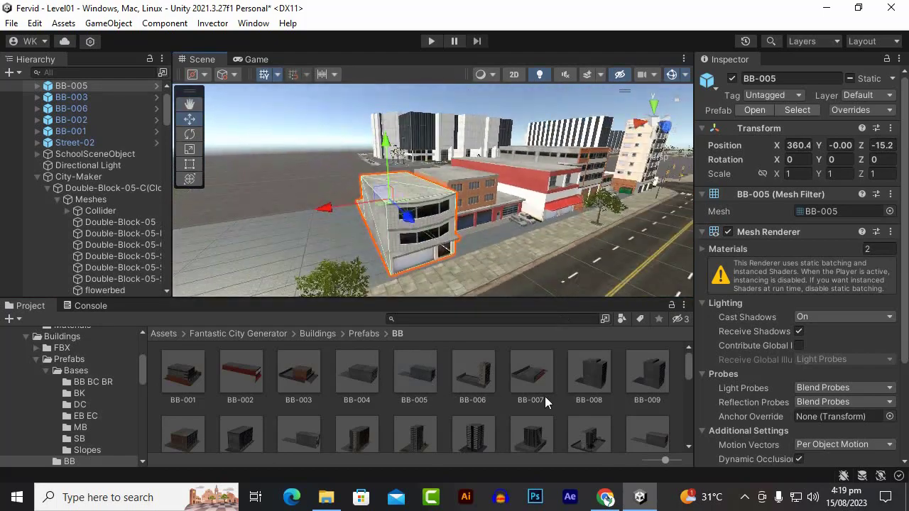
{"action": "left_click_drag", "start_coordinate": [346, 260], "coordinate": [322, 320], "text": "alt"}
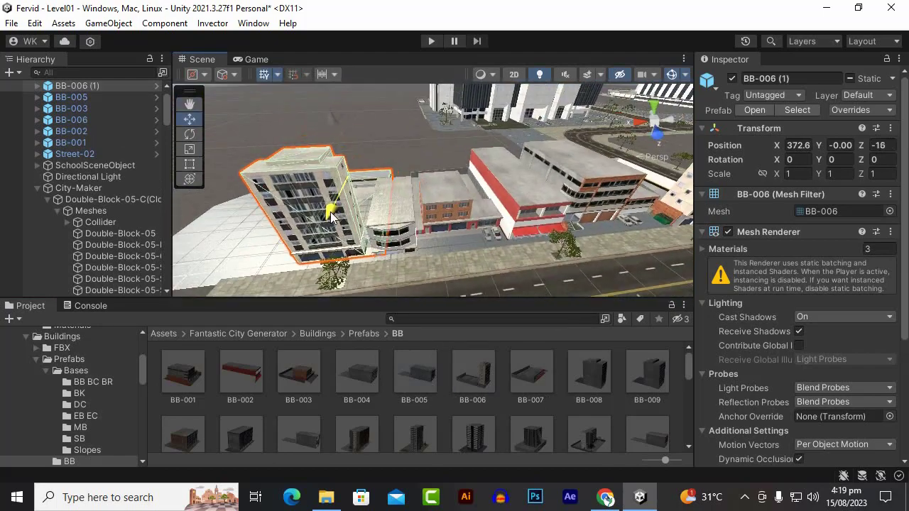
{"action": "left_click_drag", "start_coordinate": [329, 218], "coordinate": [456, 239], "text": "alt"}
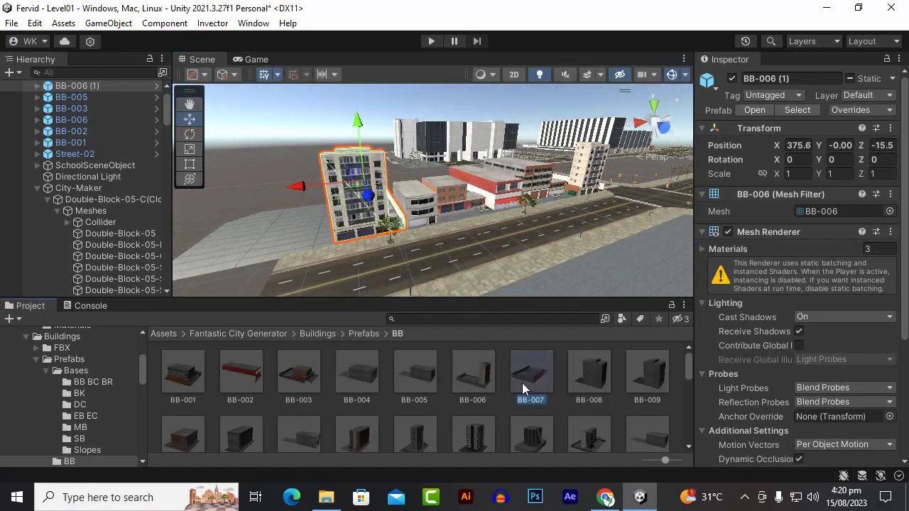
Place the BB-007 building on the opposite side of the road and set its Y rotation to 180.
{"action": "left_click_drag", "start_coordinate": [614, 303], "coordinate": [459, 302]}
{"action": "left_click_drag", "start_coordinate": [625, 170], "coordinate": [334, 147], "text": "alt"}
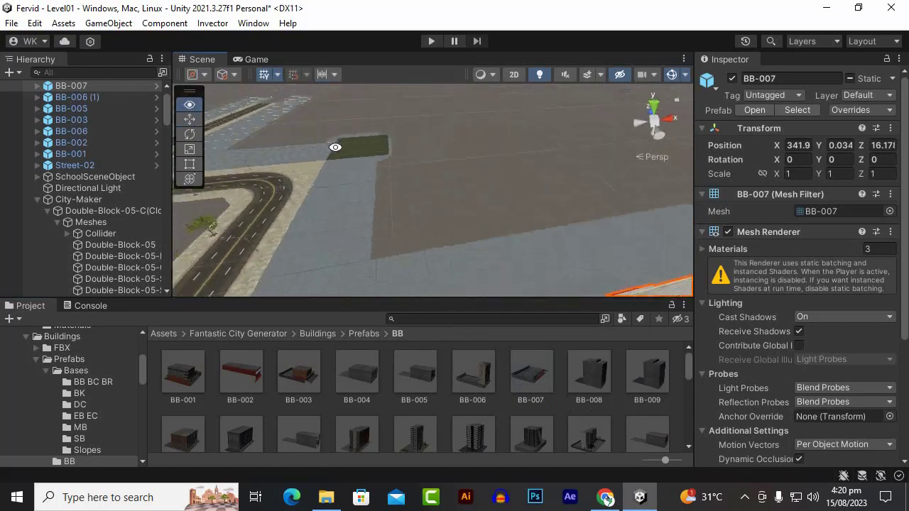
{"action": "middle_click_drag", "start_coordinate": [334, 147], "coordinate": [415, 202]}
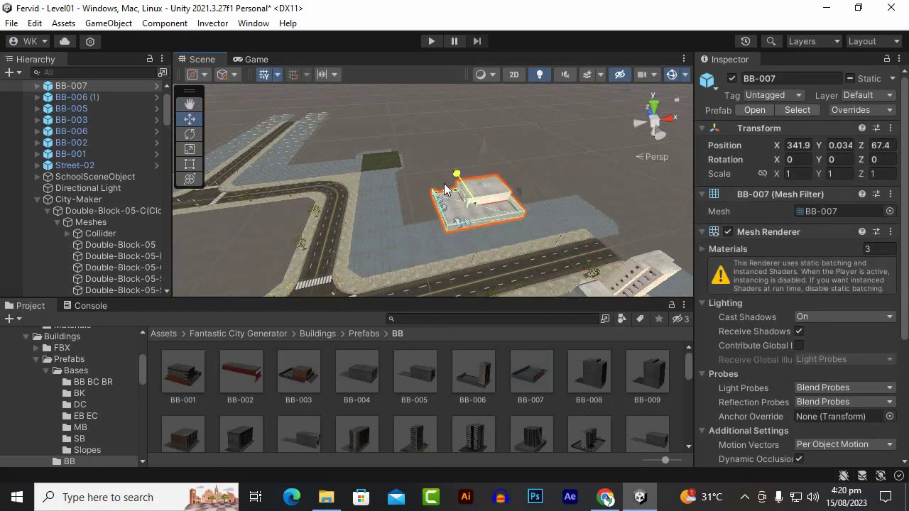
{"action": "left_click_drag", "start_coordinate": [445, 189], "coordinate": [455, 206]}
{"action": "scroll", "coordinate": [487, 232], "scroll_direction": "up", "scroll_amount": 5}
{"action": "left_click_drag", "start_coordinate": [488, 231], "coordinate": [426, 142], "text": "alt"}
{"action": "right_click_drag", "start_coordinate": [426, 142], "coordinate": [850, 205], "text": "alt"}
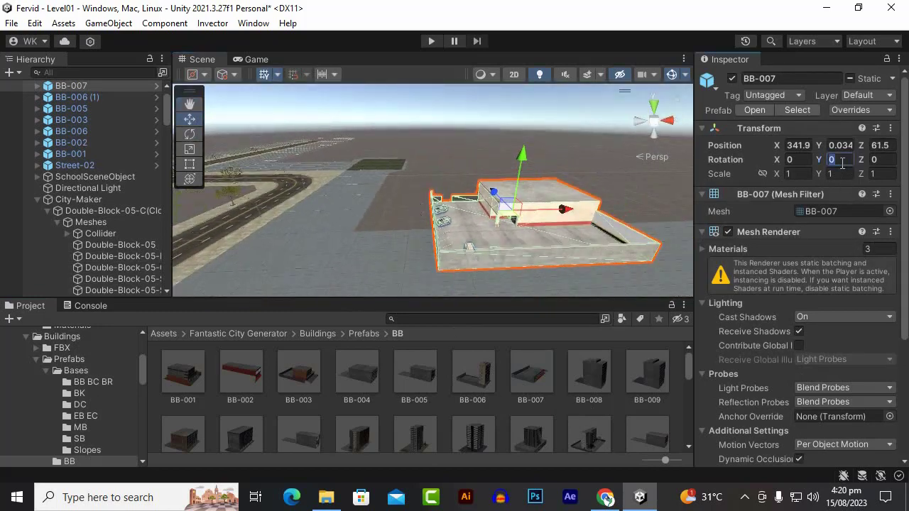
Move BB-007 onto the corner base facing the road, at X about 289.2 and Z about 12.5.
{"action": "left_click_drag", "start_coordinate": [541, 287], "coordinate": [550, 241], "text": "alt"}
{"action": "left_click_drag", "start_coordinate": [334, 244], "coordinate": [337, 243]}
{"action": "left_click_drag", "start_coordinate": [337, 242], "coordinate": [426, 241], "text": "alt"}
{"action": "scroll", "coordinate": [412, 237], "scroll_direction": "up", "scroll_amount": 3}
{"action": "scroll", "coordinate": [426, 241], "scroll_direction": "down", "scroll_amount": 4}
{"action": "left_click_drag", "start_coordinate": [417, 198], "coordinate": [367, 205]}
{"action": "left_click_drag", "start_coordinate": [369, 219], "coordinate": [402, 295], "text": "alt"}
{"action": "scroll", "coordinate": [371, 228], "scroll_direction": "down", "scroll_amount": 5}
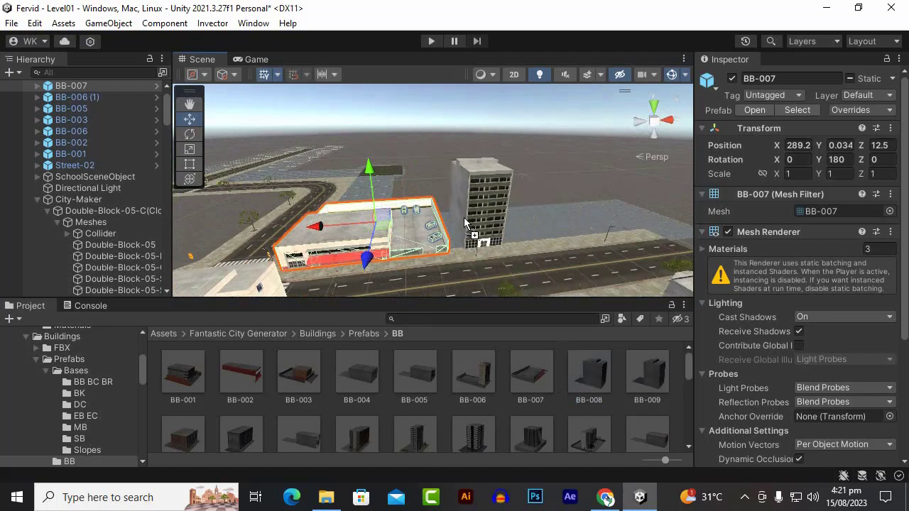
Place the BB-008 building on the base beside BB-007 and align it with the sidewalk.
{"action": "left_click_drag", "start_coordinate": [464, 217], "coordinate": [465, 218]}
{"action": "left_click_drag", "start_coordinate": [454, 227], "coordinate": [235, 213], "text": "alt"}
{"action": "left_click_drag", "start_coordinate": [373, 196], "coordinate": [399, 201]}
{"action": "left_click_drag", "start_coordinate": [399, 202], "coordinate": [542, 233], "text": "alt"}
{"action": "left_click_drag", "start_coordinate": [484, 198], "coordinate": [475, 199]}
{"action": "mouse_move", "coordinate": [474, 199]}
{"action": "left_mouse_down", "text": "alt"}
{"action": "mouse_move", "coordinate": [550, 203]}
{"action": "mouse_move", "coordinate": [547, 195]}
{"action": "mouse_move", "coordinate": [490, 198]}
{"action": "left_mouse_up", "text": "alt"}
Place the BB-009 building beside BB-008 at ground level, at X about 338 and Z about 37.7.
{"action": "left_click_drag", "start_coordinate": [643, 371], "coordinate": [534, 221]}
{"action": "scroll", "coordinate": [534, 221], "scroll_direction": "down", "scroll_amount": 3}
{"action": "left_click_drag", "start_coordinate": [597, 206], "coordinate": [497, 235], "text": "alt"}
{"action": "left_click_drag", "start_coordinate": [424, 213], "coordinate": [443, 204]}
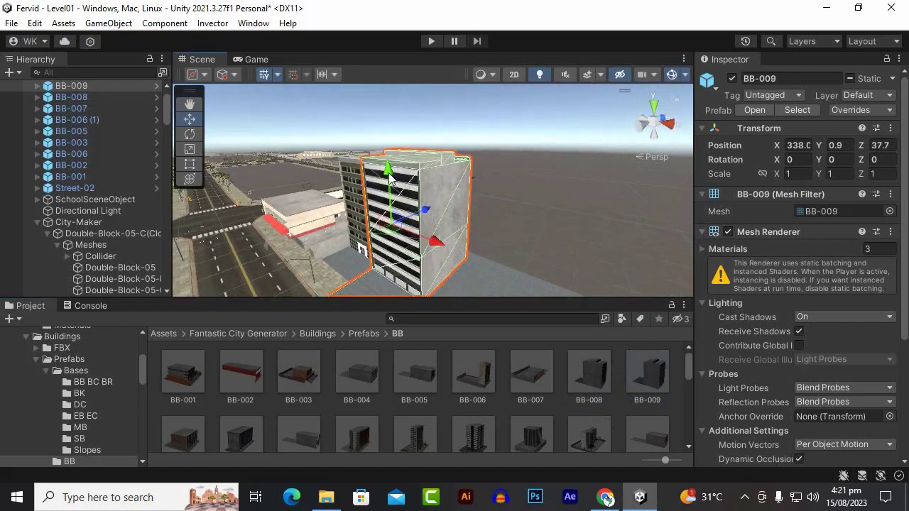
{"action": "left_click_drag", "start_coordinate": [568, 242], "coordinate": [613, 236], "text": "alt"}
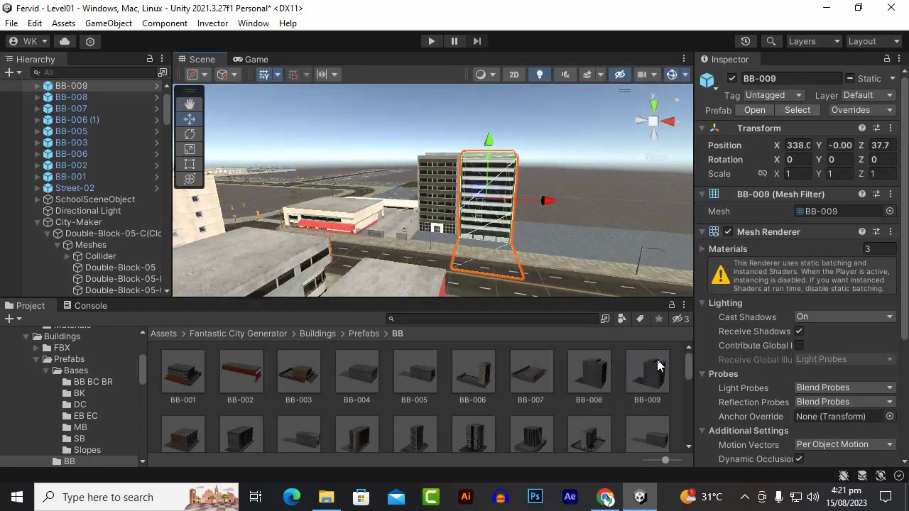
Place the BB-010 building next to BB-009, at X about 363.6 and Z about 47.6.
{"action": "scroll", "coordinate": [574, 398], "scroll_direction": "down", "scroll_amount": 2}
{"action": "left_click_drag", "start_coordinate": [201, 425], "coordinate": [529, 277]}
{"action": "left_click_drag", "start_coordinate": [569, 237], "coordinate": [506, 220], "text": "alt"}
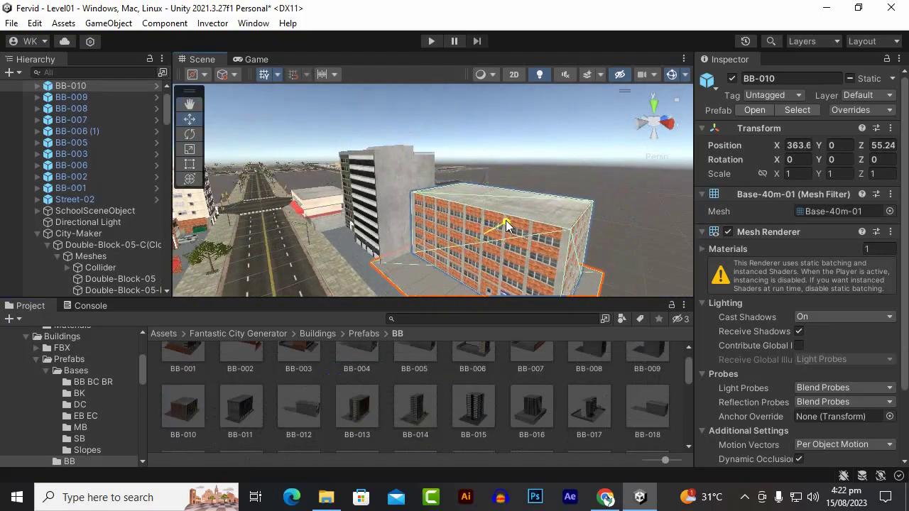
{"action": "left_click_drag", "start_coordinate": [439, 244], "coordinate": [547, 279], "text": "alt"}
{"action": "scroll", "coordinate": [556, 277], "scroll_direction": "down", "scroll_amount": 3}
{"action": "scroll", "coordinate": [555, 278], "scroll_direction": "down", "scroll_amount": 3}
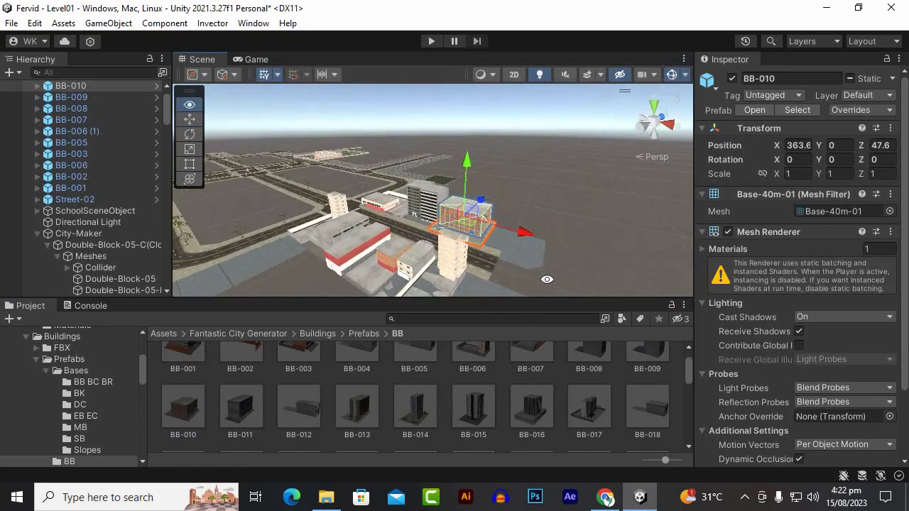
Select all the placed buildings from BB-010 through BB-001 together.
{"action": "left_click", "coordinate": [89, 221], "text": "shift"}
{"action": "key", "text": "f"}
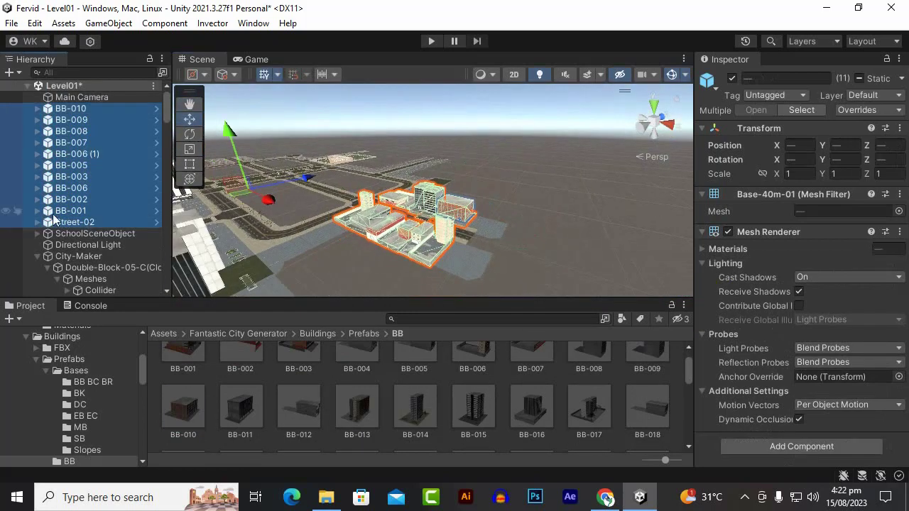
{"action": "left_click", "coordinate": [605, 499]}
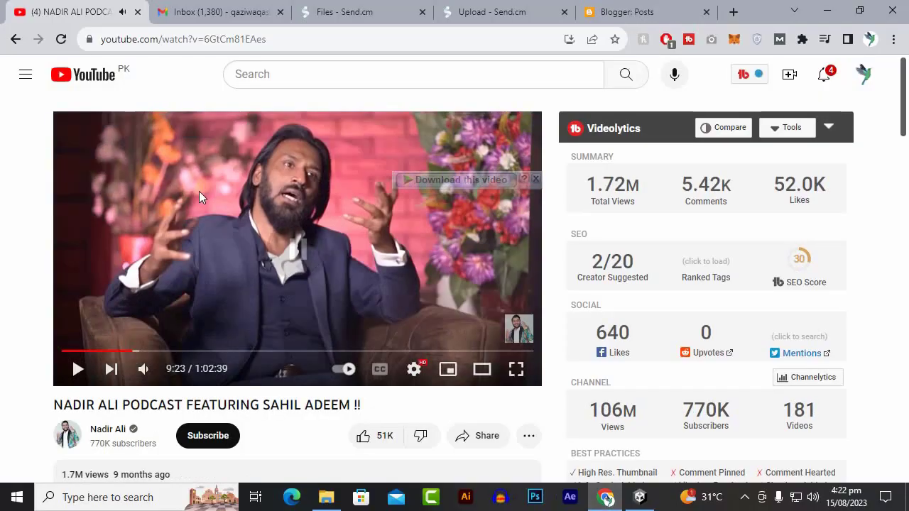
{"action": "left_click", "coordinate": [357, 9]}
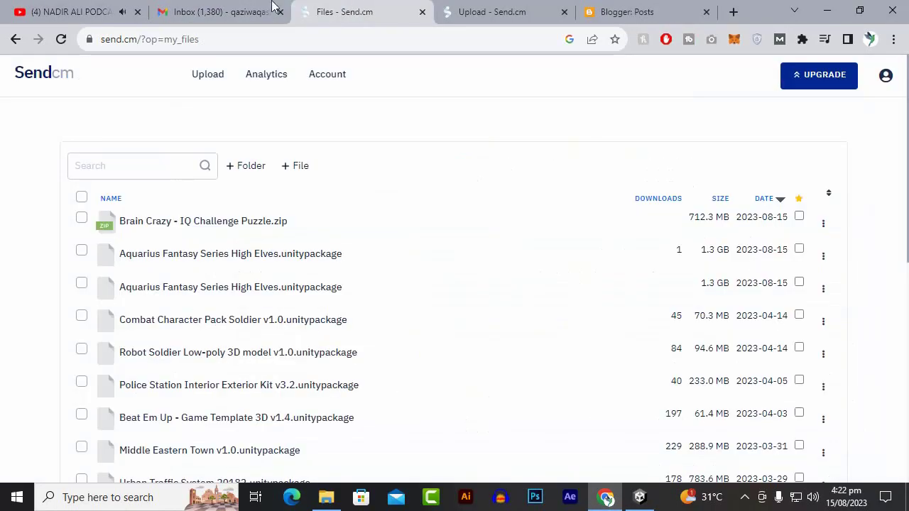
{"action": "left_click", "coordinate": [459, 6]}
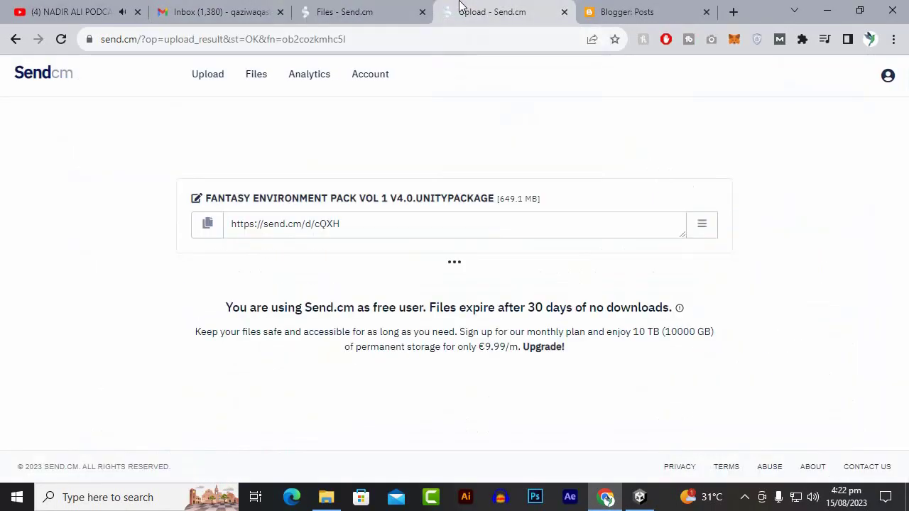
{"action": "left_click", "coordinate": [142, 7]}
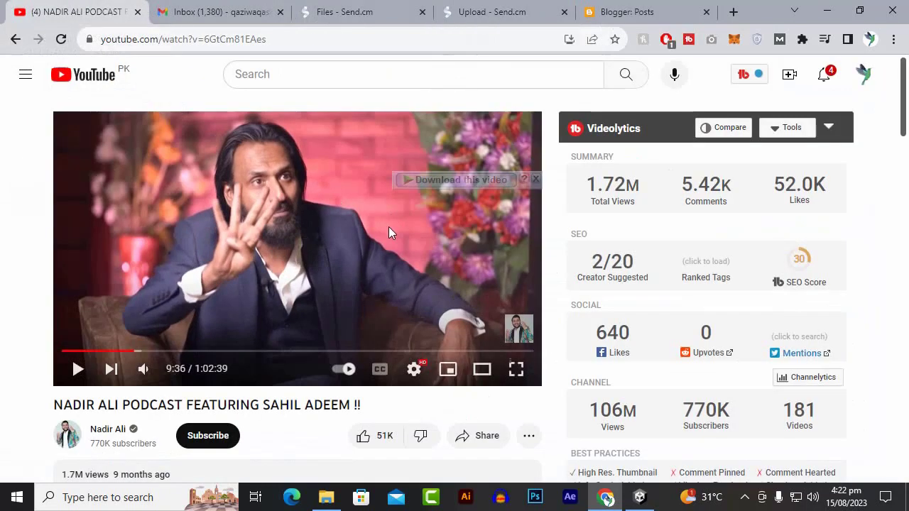
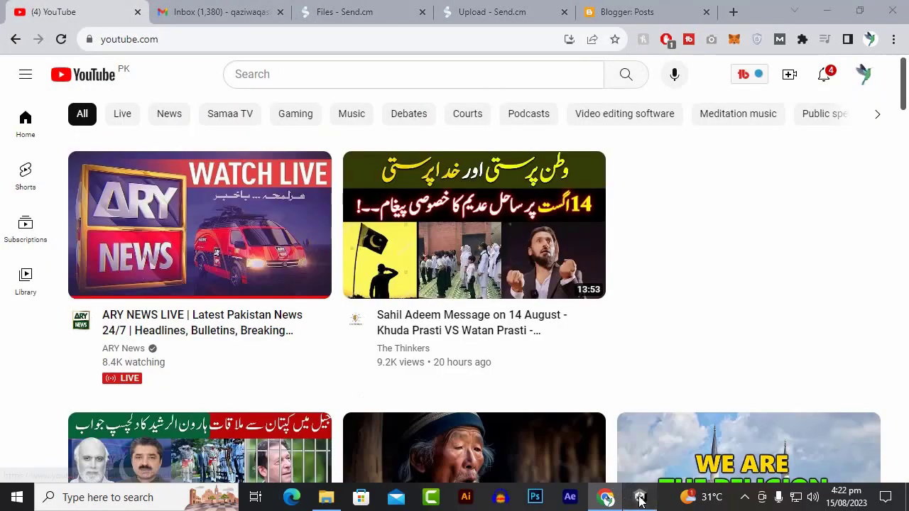
{"action": "left_click", "coordinate": [639, 498]}
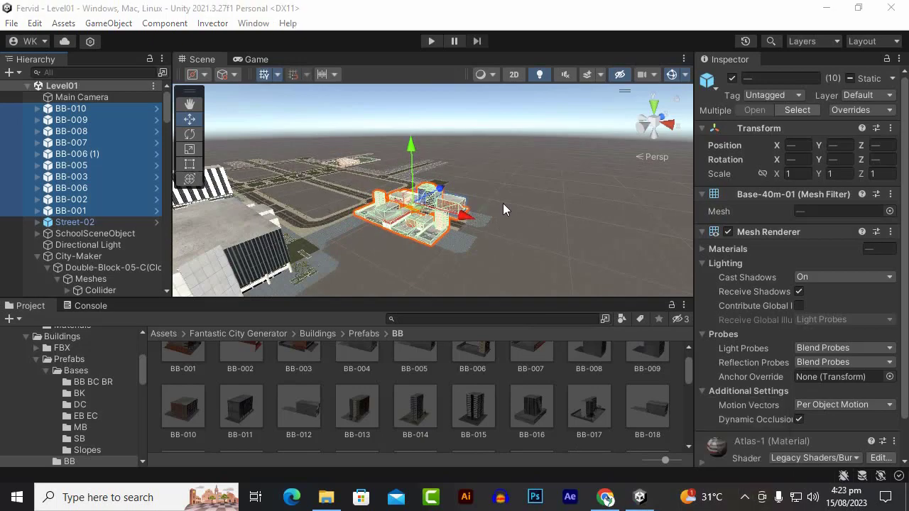
Duplicate the ten selected BB buildings and move the copies onto the bases along another extended road.
{"action": "left_click_drag", "start_coordinate": [503, 203], "coordinate": [345, 177], "text": "alt"}
{"action": "left_click_drag", "start_coordinate": [459, 230], "coordinate": [644, 188]}
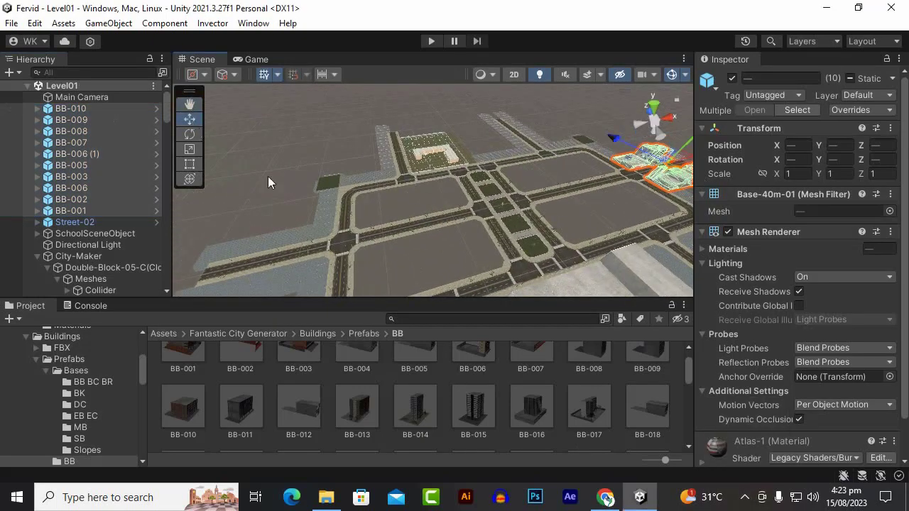
{"action": "scroll", "coordinate": [461, 220], "scroll_direction": "down", "scroll_amount": 3}
{"action": "key", "text": "ctrl+d"}
{"action": "left_click_drag", "start_coordinate": [528, 181], "coordinate": [560, 146]}
{"action": "scroll", "coordinate": [373, 227], "scroll_direction": "up", "scroll_amount": 3}
{"action": "scroll", "coordinate": [438, 215], "scroll_direction": "up", "scroll_amount": 3}
Examine how the copied buildings line up with the bases, sidewalks and intersection on both sides of the road.
{"action": "left_click_drag", "start_coordinate": [439, 215], "coordinate": [491, 166], "text": "alt"}
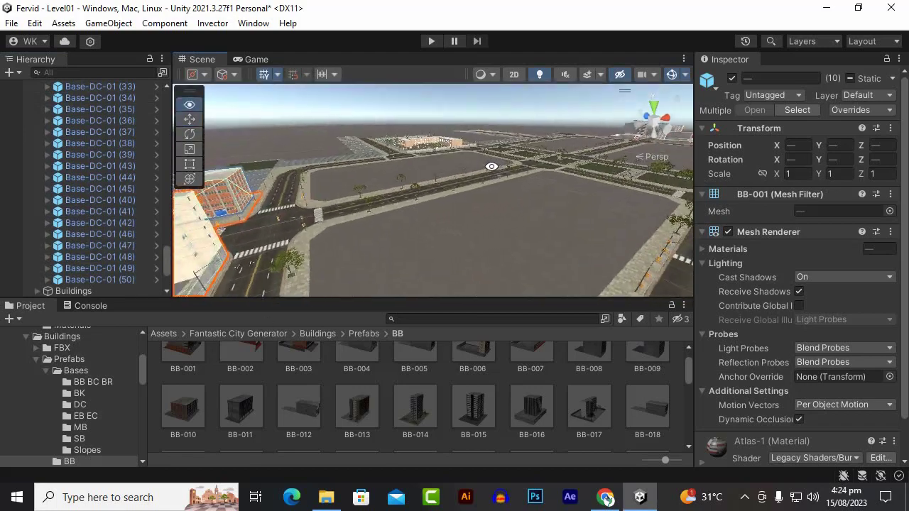
{"action": "left_click_drag", "start_coordinate": [296, 190], "coordinate": [345, 284], "text": "alt"}
{"action": "scroll", "coordinate": [305, 160], "scroll_direction": "up", "scroll_amount": 5}
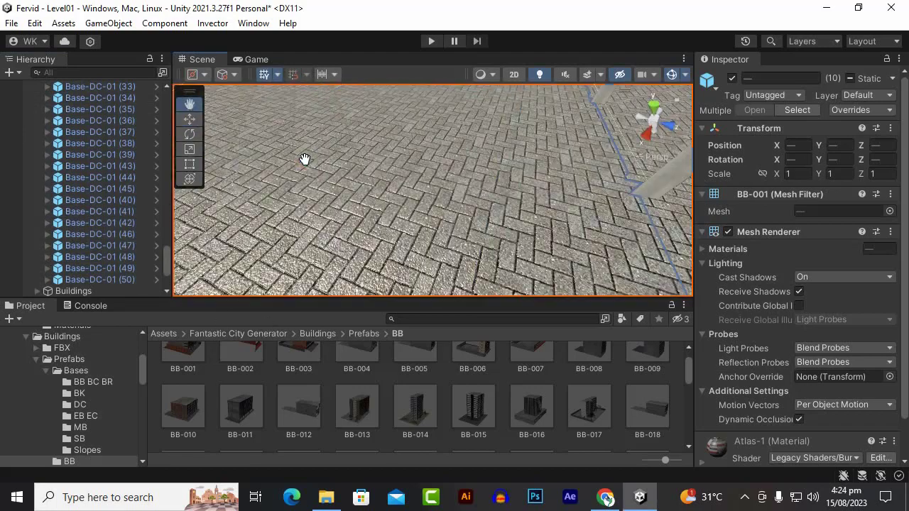
{"action": "scroll", "coordinate": [304, 161], "scroll_direction": "down", "scroll_amount": 3}
{"action": "left_click_drag", "start_coordinate": [305, 160], "coordinate": [378, 166], "text": "alt"}
{"action": "middle_click_drag", "start_coordinate": [304, 199], "coordinate": [302, 182]}
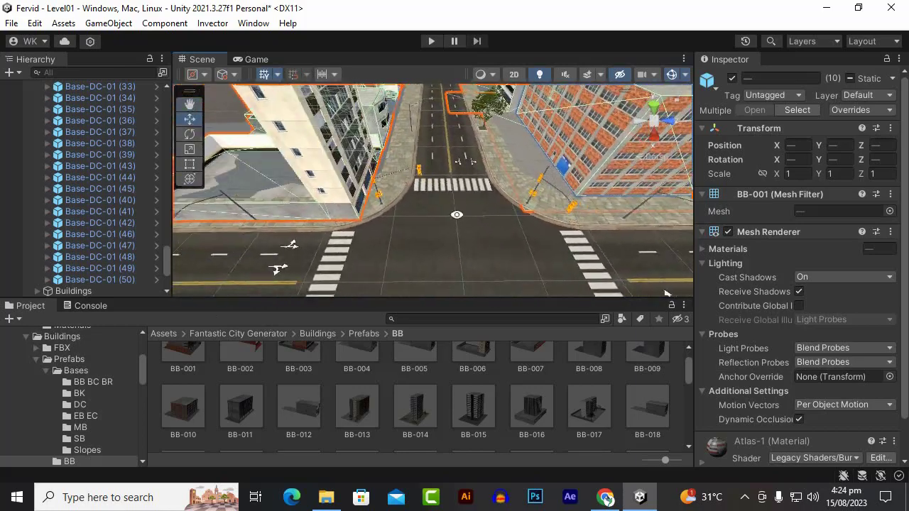
{"action": "left_click_drag", "start_coordinate": [456, 214], "coordinate": [271, 246], "text": "alt"}
{"action": "left_click_drag", "start_coordinate": [377, 127], "coordinate": [410, 205], "text": "alt"}
{"action": "scroll", "coordinate": [409, 205], "scroll_direction": "up", "scroll_amount": 6}
{"action": "scroll", "coordinate": [425, 212], "scroll_direction": "down", "scroll_amount": 2}
{"action": "scroll", "coordinate": [404, 239], "scroll_direction": "down", "scroll_amount": 8}
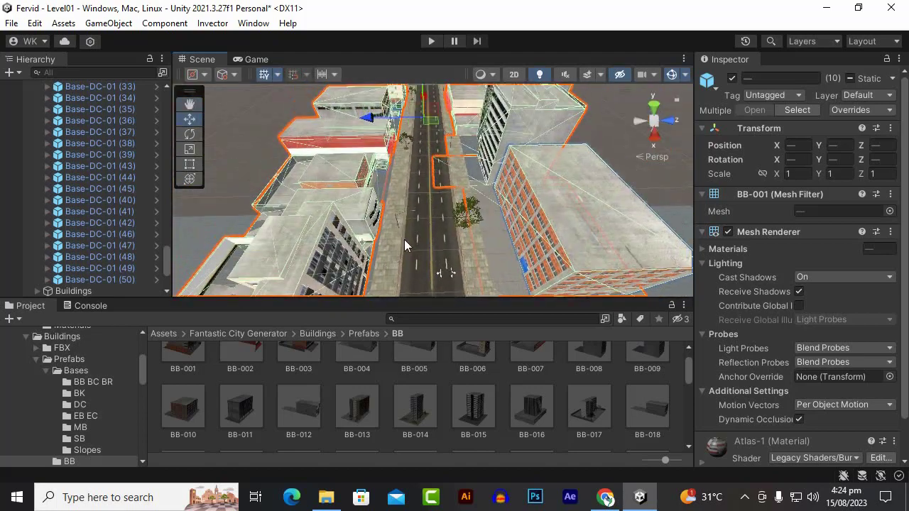
Reposition the copied BB-010 building on its corner base by the intersection, to X about -281.8 and Z about 47.9.
{"action": "scroll", "coordinate": [422, 149], "scroll_direction": "up", "scroll_amount": 3}
{"action": "scroll", "coordinate": [388, 91], "scroll_direction": "up", "scroll_amount": 8}
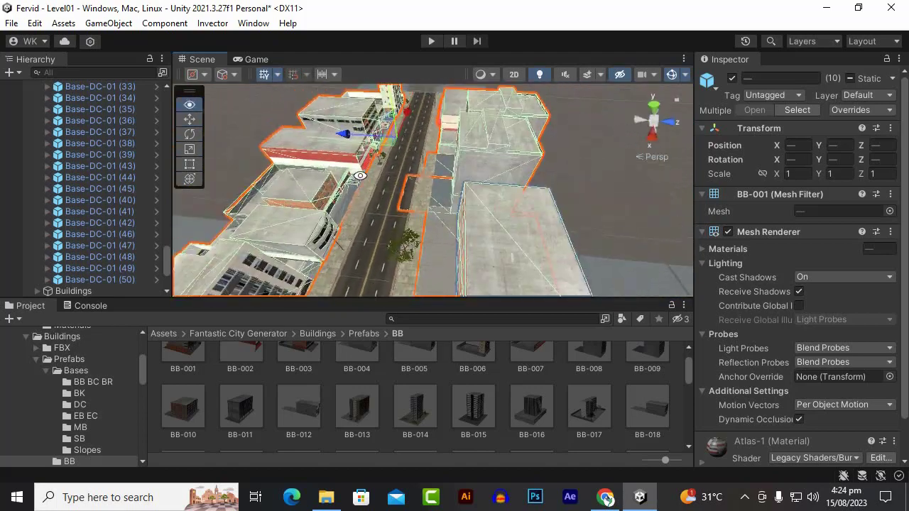
{"action": "left_click_drag", "start_coordinate": [400, 226], "coordinate": [412, 195], "text": "alt"}
{"action": "scroll", "coordinate": [412, 196], "scroll_direction": "down", "scroll_amount": 5}
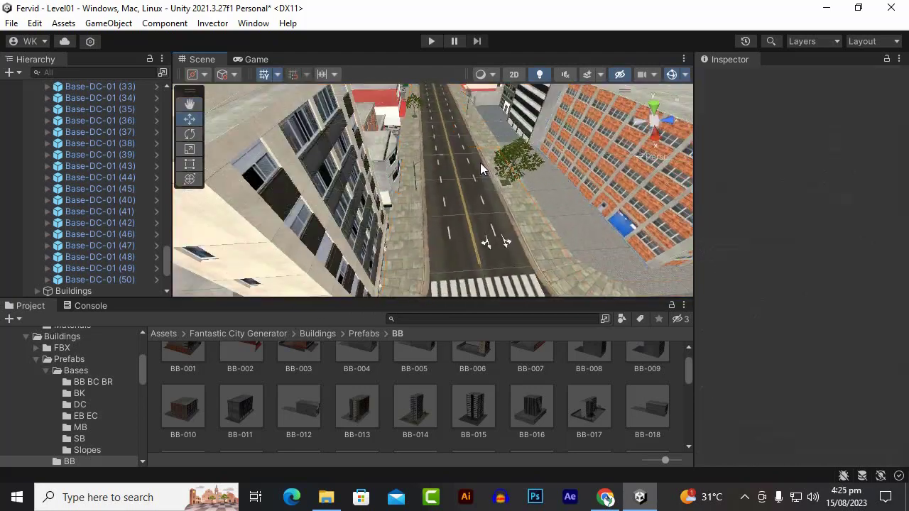
{"action": "middle_click_drag", "start_coordinate": [660, 260], "coordinate": [498, 196]}
{"action": "scroll", "coordinate": [460, 217], "scroll_direction": "down", "scroll_amount": 4}
{"action": "left_click", "coordinate": [438, 253]}
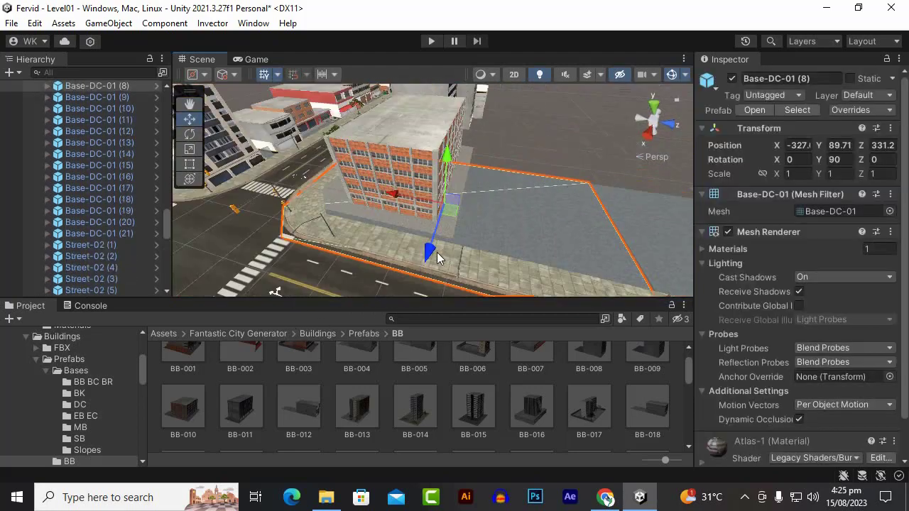
{"action": "left_click", "coordinate": [417, 210]}
{"action": "left_click_drag", "start_coordinate": [381, 173], "coordinate": [365, 188]}
{"action": "left_click_drag", "start_coordinate": [398, 189], "coordinate": [506, 179], "text": "alt"}
{"action": "left_click_drag", "start_coordinate": [585, 150], "coordinate": [579, 182]}
{"action": "left_click_drag", "start_coordinate": [455, 186], "coordinate": [437, 200], "text": "alt"}
View the row of copied buildings from above and briefly run the scene in play mode.
{"action": "scroll", "coordinate": [499, 186], "scroll_direction": "down", "scroll_amount": 5}
{"action": "scroll", "coordinate": [436, 200], "scroll_direction": "up", "scroll_amount": 4}
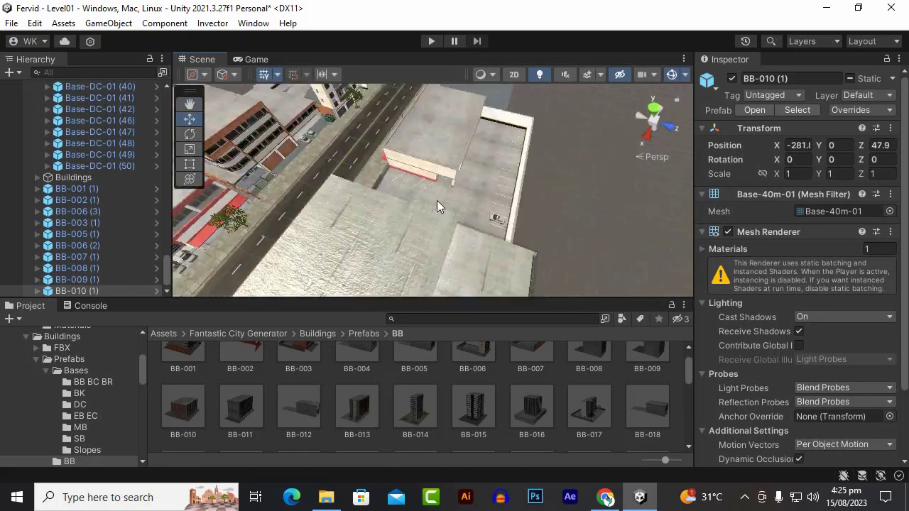
{"action": "scroll", "coordinate": [437, 200], "scroll_direction": "down", "scroll_amount": 3}
{"action": "left_click", "coordinate": [434, 41]}
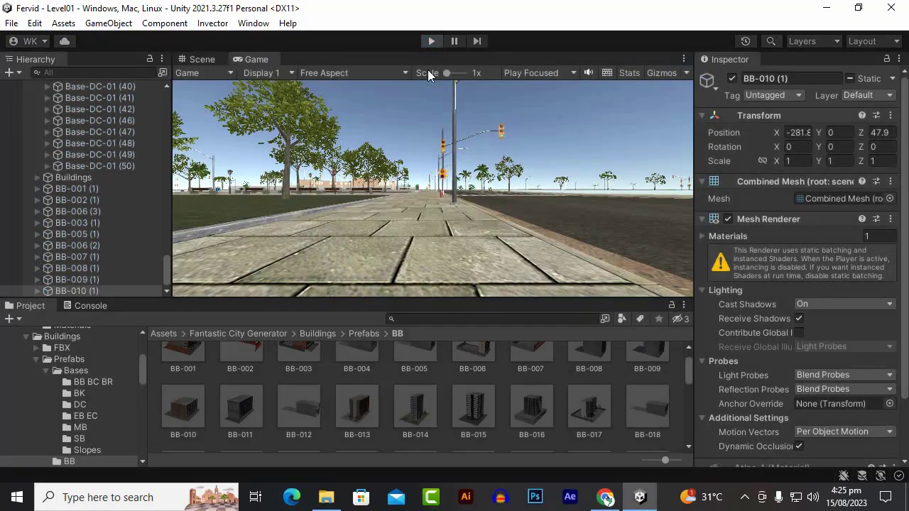
{"action": "left_click", "coordinate": [431, 41]}
Delete the four building prefabs from the project's Assets/buildings folder, keeping the SchoolScene asset.
{"action": "left_click", "coordinate": [169, 333]}
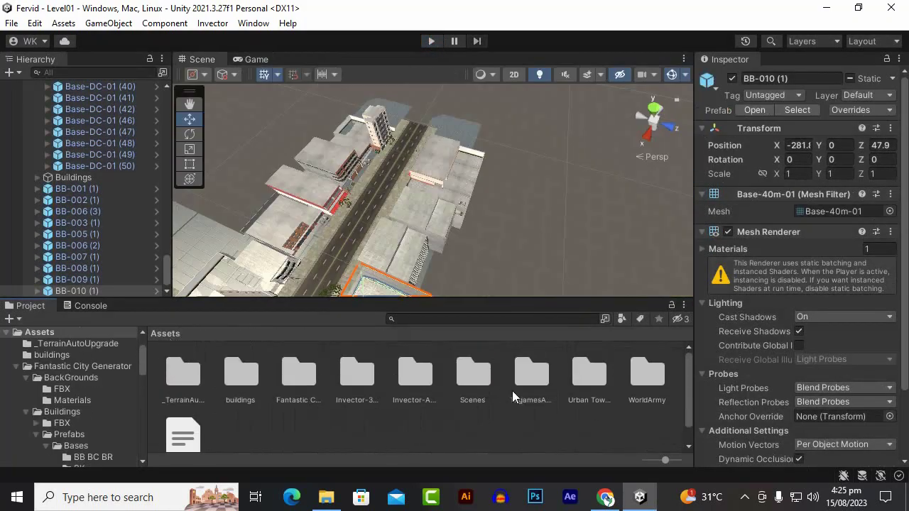
{"action": "double_click", "coordinate": [247, 380]}
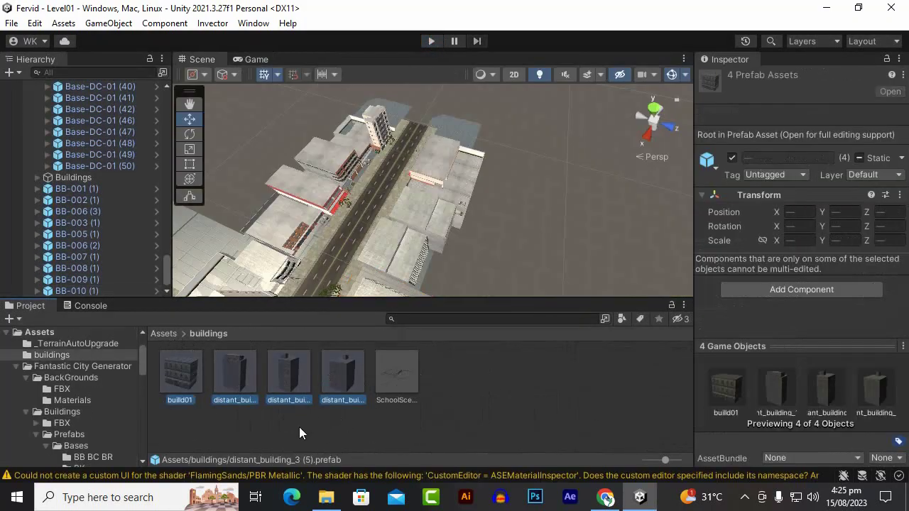
{"action": "key", "text": "Delete"}
{"action": "left_click", "coordinate": [493, 286]}
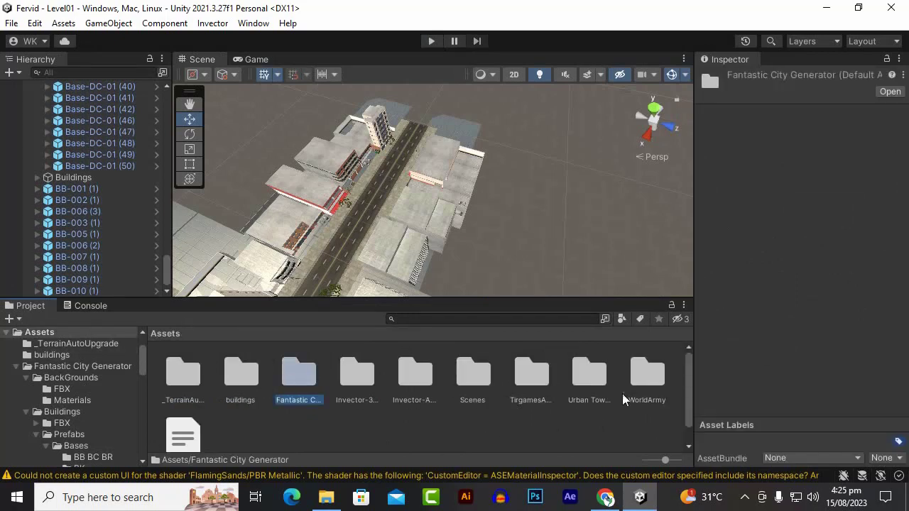
Delete the Urban Town asset folder from the project's Assets.
{"action": "left_click", "coordinate": [589, 375]}
{"action": "key", "text": "Delete"}
{"action": "left_click", "coordinate": [488, 282]}
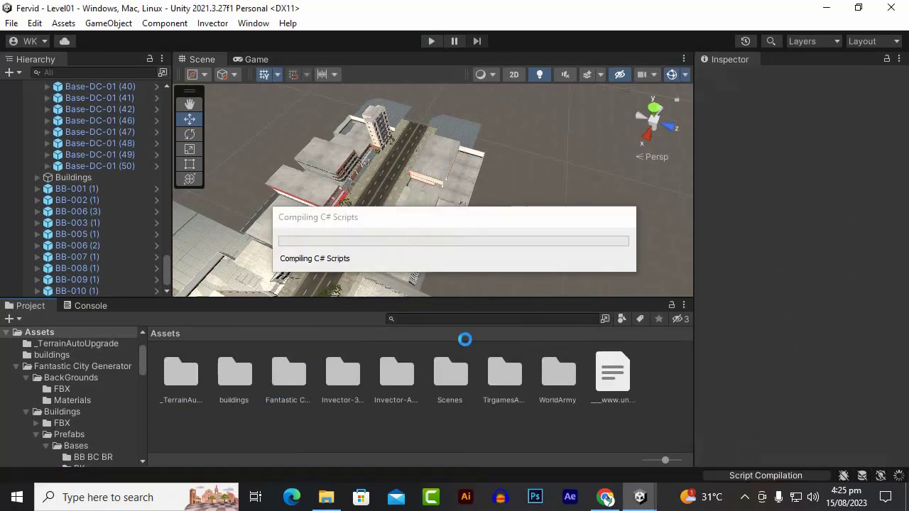
{"action": "scroll", "coordinate": [421, 200], "scroll_direction": "down", "scroll_amount": 3}
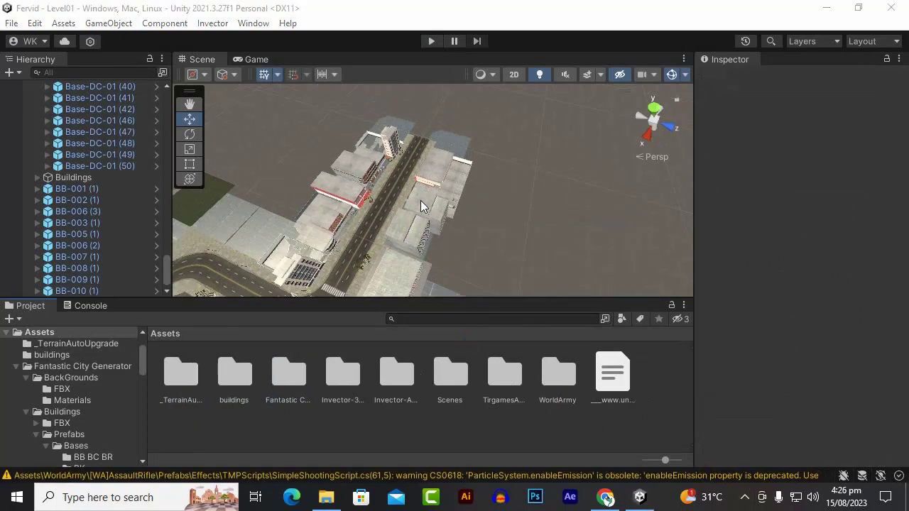
Parent the ten original BB buildings and their numbered copies under the Buildings object.
{"action": "left_click", "coordinate": [84, 109]}
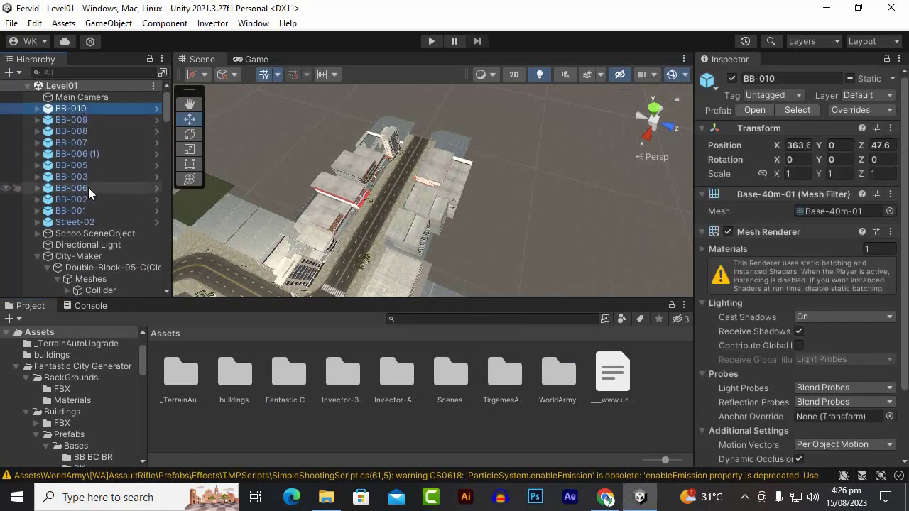
{"action": "left_click", "coordinate": [87, 210], "text": "shift"}
{"action": "left_click", "coordinate": [37, 256]}
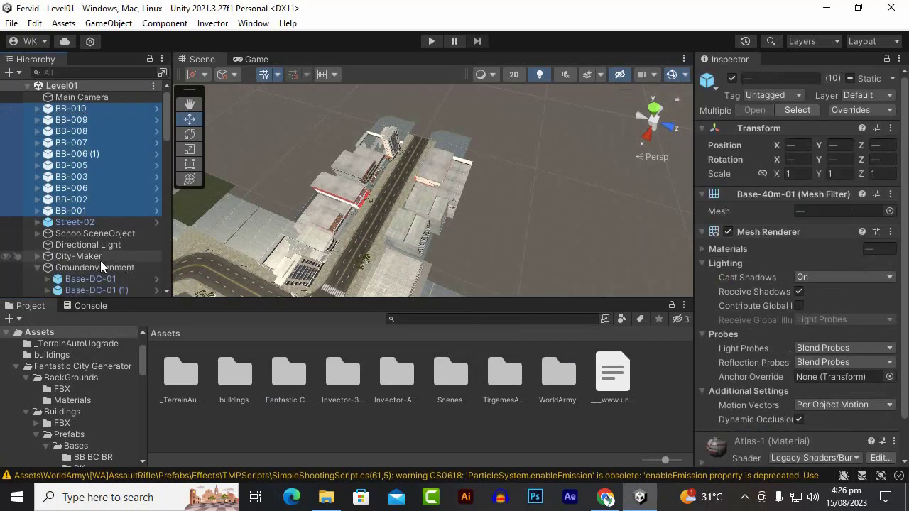
{"action": "scroll", "coordinate": [111, 243], "scroll_direction": "down", "scroll_amount": 10}
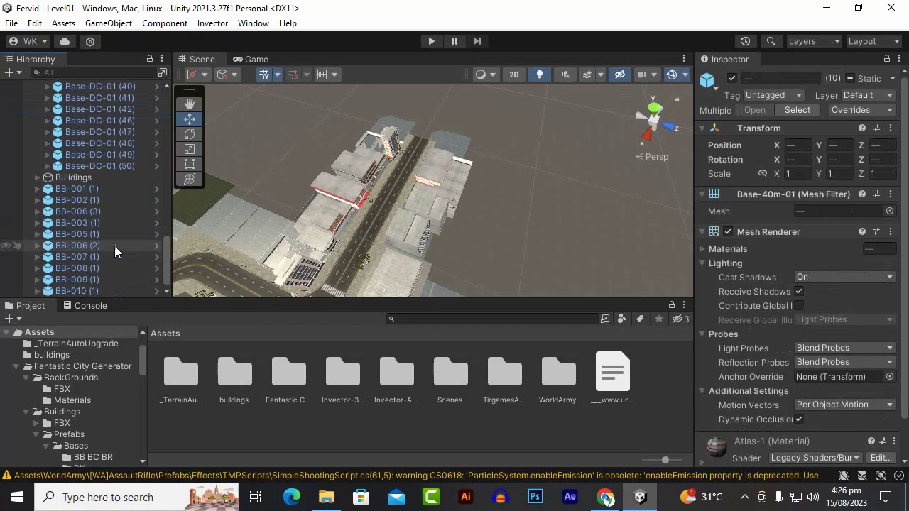
{"action": "left_click", "coordinate": [101, 190], "text": "ctrl"}
{"action": "left_click", "coordinate": [96, 200], "text": "ctrl"}
{"action": "left_click", "coordinate": [91, 212], "text": "ctrl"}
{"action": "left_click", "coordinate": [87, 223], "text": "ctrl"}
{"action": "left_click", "coordinate": [86, 234], "text": "ctrl"}
{"action": "left_click", "coordinate": [85, 246], "text": "ctrl"}
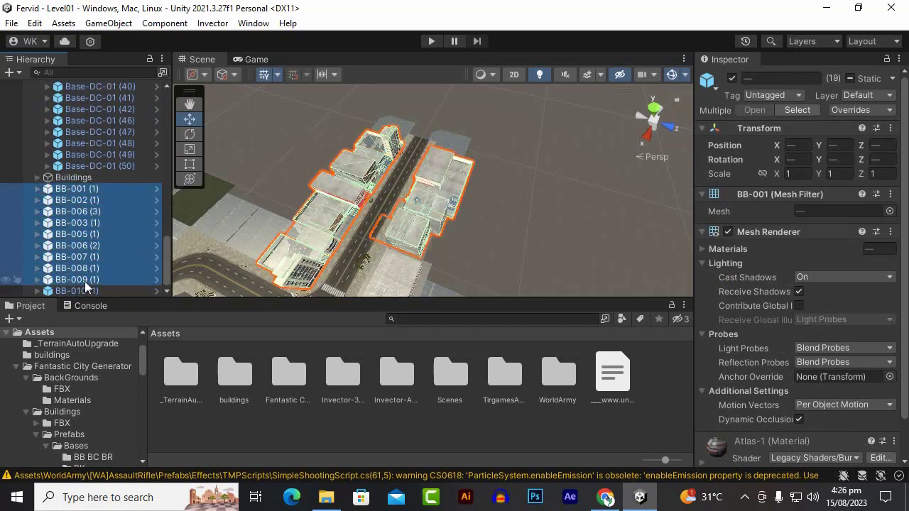
{"action": "scroll", "coordinate": [110, 207], "scroll_direction": "up", "scroll_amount": 3}
{"action": "left_click", "coordinate": [85, 126]}
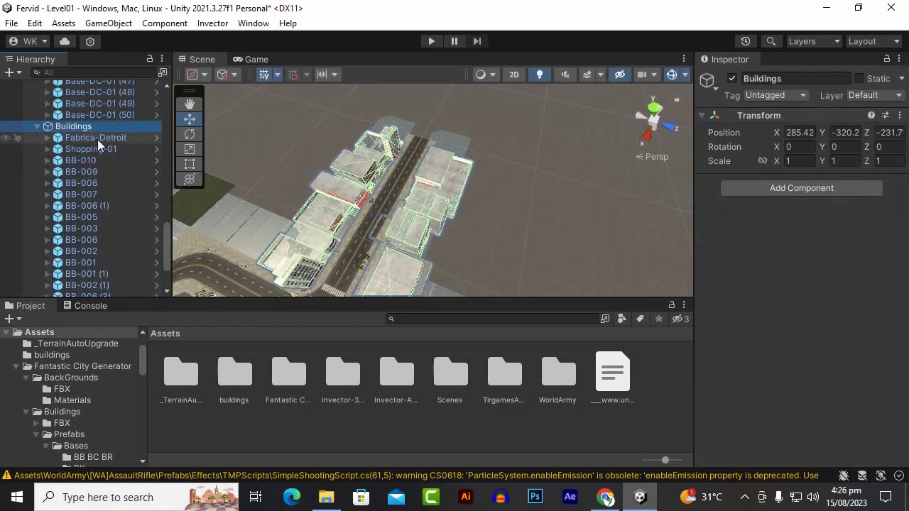
Examine the Fabrica-Detroit building and its surroundings in the city layout.
{"action": "left_click", "coordinate": [96, 137]}
{"action": "key", "text": "f"}
{"action": "left_click_drag", "start_coordinate": [530, 225], "coordinate": [514, 200], "text": "alt"}
{"action": "scroll", "coordinate": [376, 235], "scroll_direction": "down", "scroll_amount": 8}
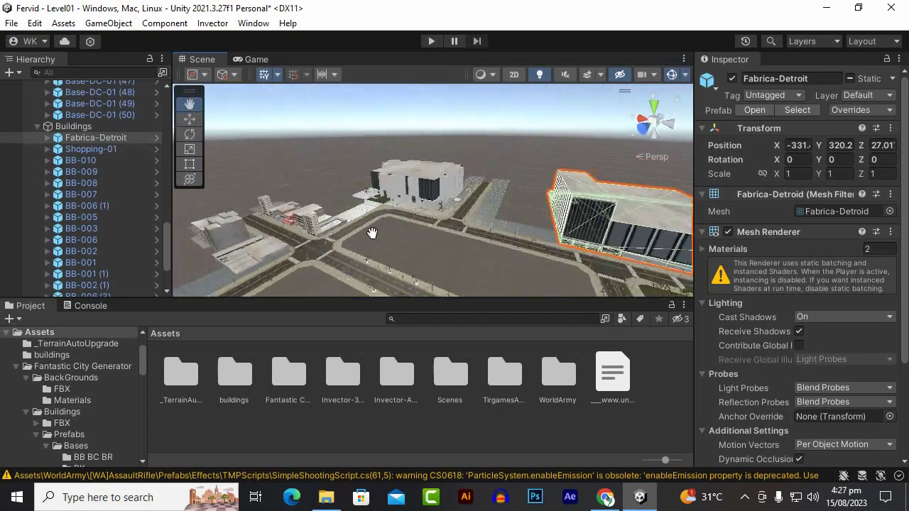
{"action": "left_click_drag", "start_coordinate": [520, 277], "coordinate": [433, 191], "text": "alt"}
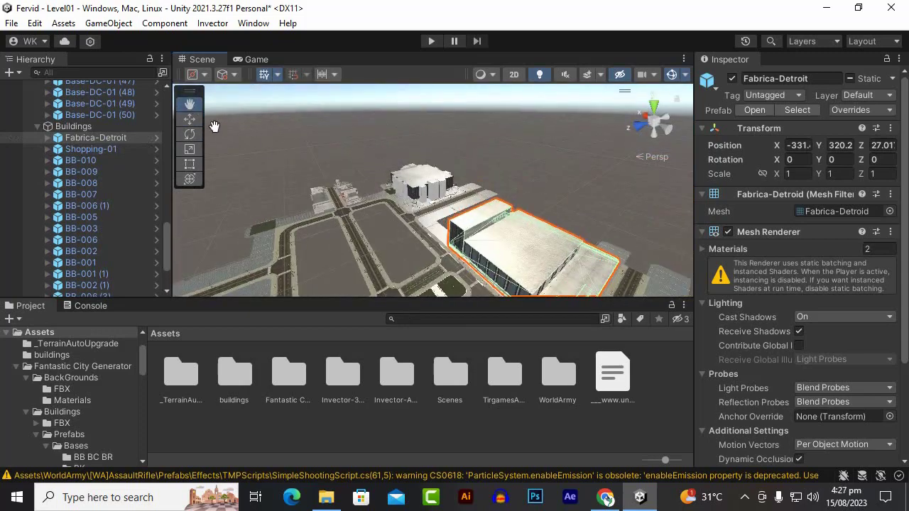
Move the Shopping-01 building along Z to 440, onto the ground beside the road.
{"action": "key", "text": "w"}
{"action": "left_click", "coordinate": [402, 186]}
{"action": "left_click_drag", "start_coordinate": [368, 234], "coordinate": [320, 199], "text": "alt"}
{"action": "key", "text": "f"}
{"action": "left_click_drag", "start_coordinate": [486, 181], "coordinate": [213, 209]}
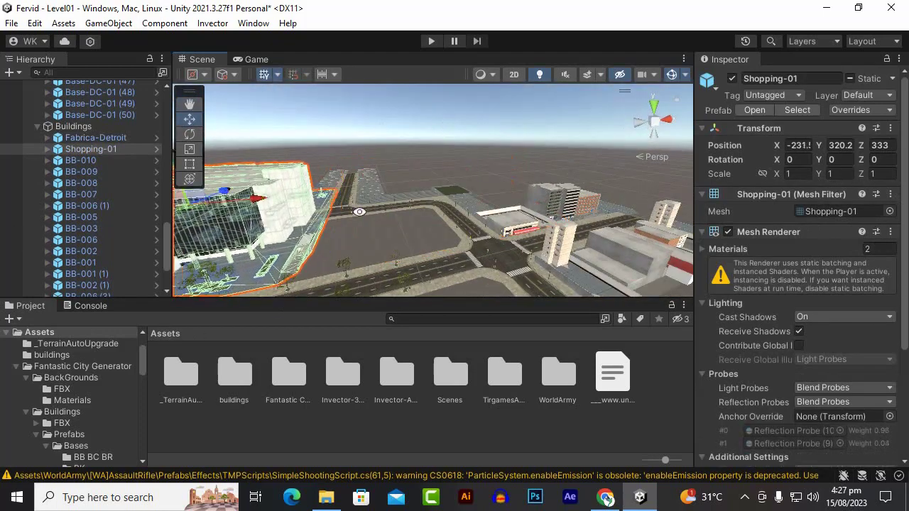
{"action": "left_click_drag", "start_coordinate": [359, 212], "coordinate": [314, 259], "text": "alt"}
{"action": "scroll", "coordinate": [476, 256], "scroll_direction": "down", "scroll_amount": 3}
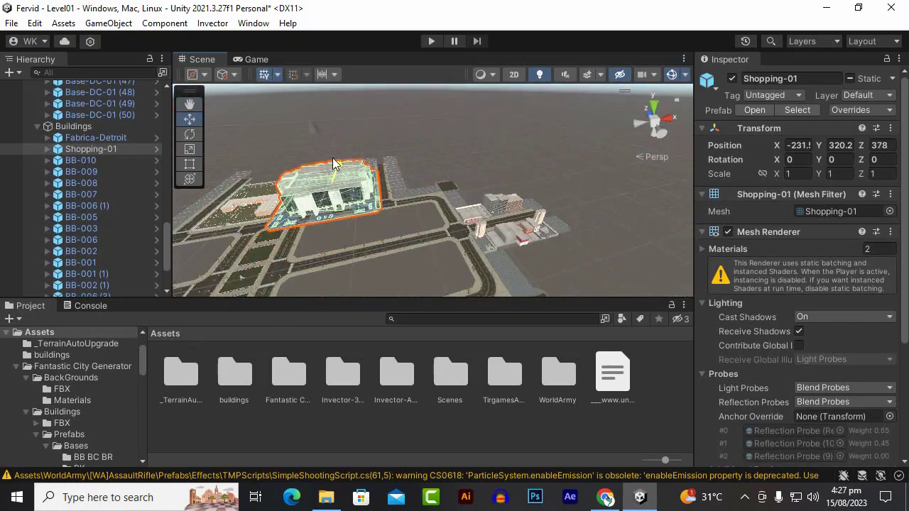
{"action": "left_click_drag", "start_coordinate": [333, 164], "coordinate": [324, 132]}
{"action": "left_click_drag", "start_coordinate": [324, 132], "coordinate": [510, 152], "text": "alt"}
{"action": "scroll", "coordinate": [509, 152], "scroll_direction": "up", "scroll_amount": 2}
{"action": "scroll", "coordinate": [414, 175], "scroll_direction": "up", "scroll_amount": 5}
{"action": "middle_click_drag", "start_coordinate": [284, 189], "coordinate": [331, 186]}
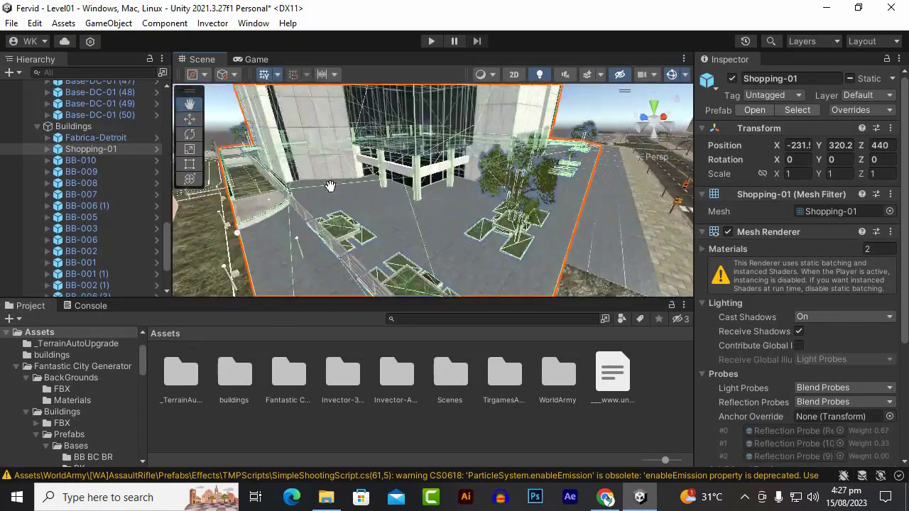
Scale Shopping-01 along X to about 0.922 so it fits between the surrounding sidewalks.
{"action": "left_click_drag", "start_coordinate": [330, 186], "coordinate": [306, 195], "text": "alt"}
{"action": "scroll", "coordinate": [306, 195], "scroll_direction": "down", "scroll_amount": 3}
{"action": "middle_click_drag", "start_coordinate": [284, 191], "coordinate": [355, 263]}
{"action": "left_click_drag", "start_coordinate": [355, 262], "coordinate": [284, 206], "text": "alt"}
{"action": "middle_click_drag", "start_coordinate": [284, 206], "coordinate": [349, 177]}
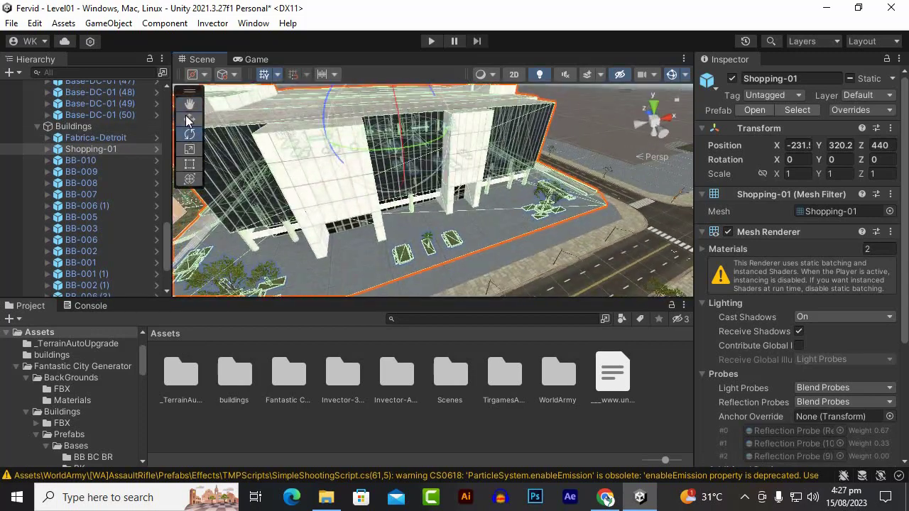
{"action": "left_click", "coordinate": [189, 149]}
{"action": "scroll", "coordinate": [352, 187], "scroll_direction": "down", "scroll_amount": 5}
{"action": "key", "text": "w"}
{"action": "scroll", "coordinate": [439, 217], "scroll_direction": "up", "scroll_amount": 3}
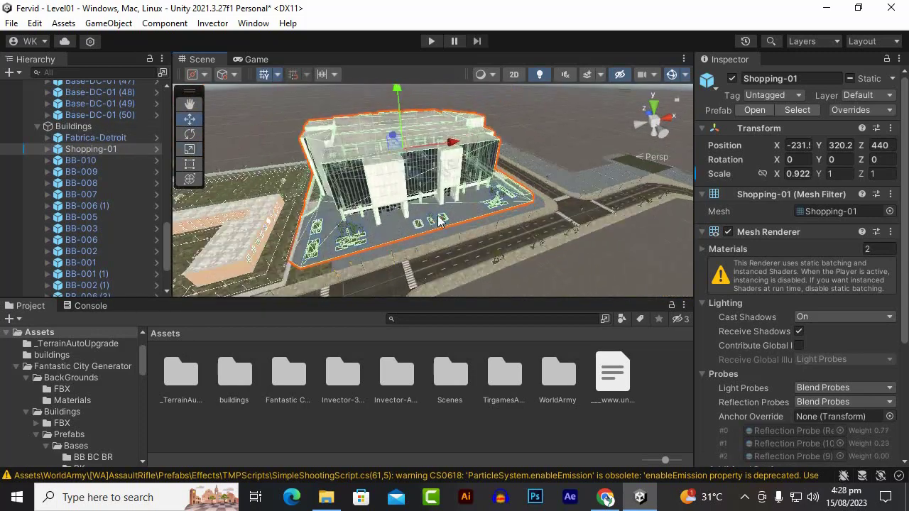
Shift Shopping-01 to X about -228 and Z about 430.6 to fit its plot, and run the scene.
{"action": "left_click_drag", "start_coordinate": [438, 217], "coordinate": [284, 160], "text": "alt"}
{"action": "left_click", "coordinate": [410, 118]}
{"action": "left_click", "coordinate": [410, 118]}
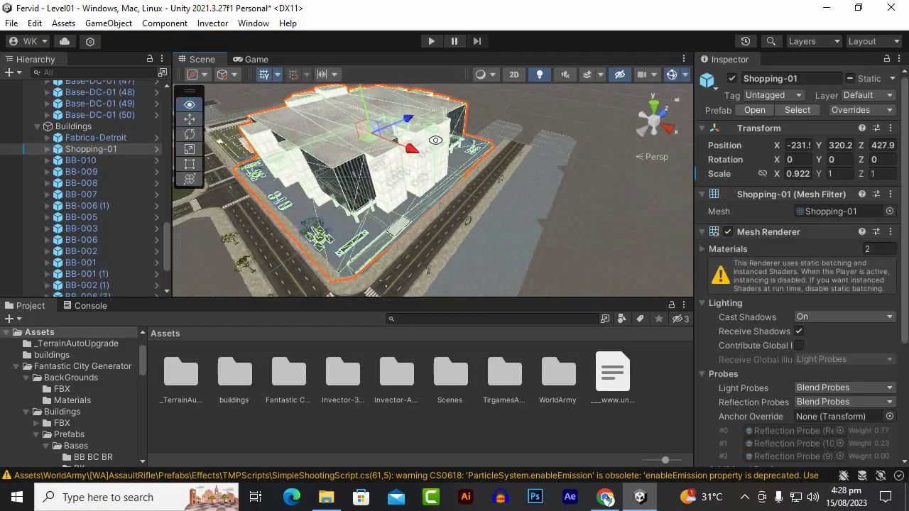
{"action": "left_click_drag", "start_coordinate": [435, 139], "coordinate": [299, 231], "text": "alt"}
{"action": "left_click", "coordinate": [587, 287]}
{"action": "scroll", "coordinate": [346, 260], "scroll_direction": "up", "scroll_amount": 3}
{"action": "scroll", "coordinate": [299, 232], "scroll_direction": "up", "scroll_amount": 3}
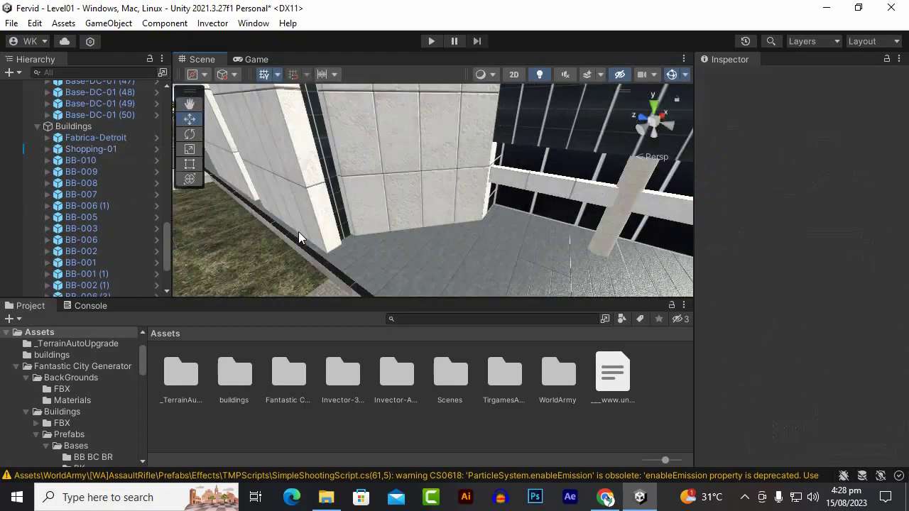
{"action": "scroll", "coordinate": [299, 231], "scroll_direction": "down", "scroll_amount": 3}
{"action": "left_click_drag", "start_coordinate": [424, 252], "coordinate": [453, 282], "text": "alt"}
{"action": "left_click", "coordinate": [393, 262]}
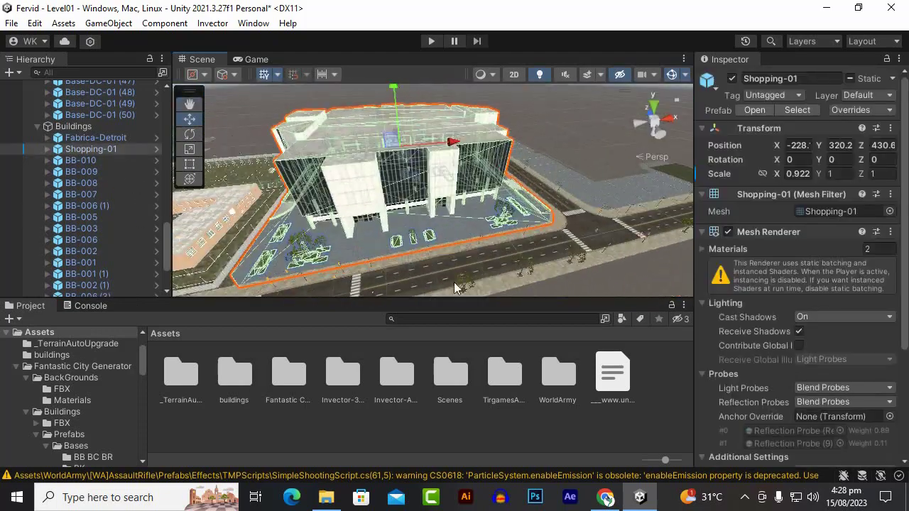
{"action": "scroll", "coordinate": [483, 254], "scroll_direction": "down", "scroll_amount": 4}
{"action": "left_click", "coordinate": [433, 42]}
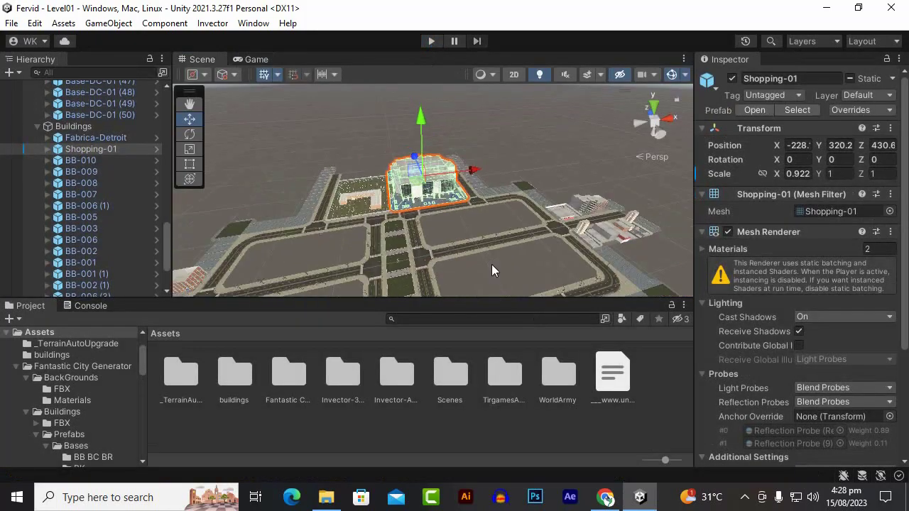
Open the BB building prefabs folder of the Fantastic City Generator assets.
{"action": "double_click", "coordinate": [288, 373]}
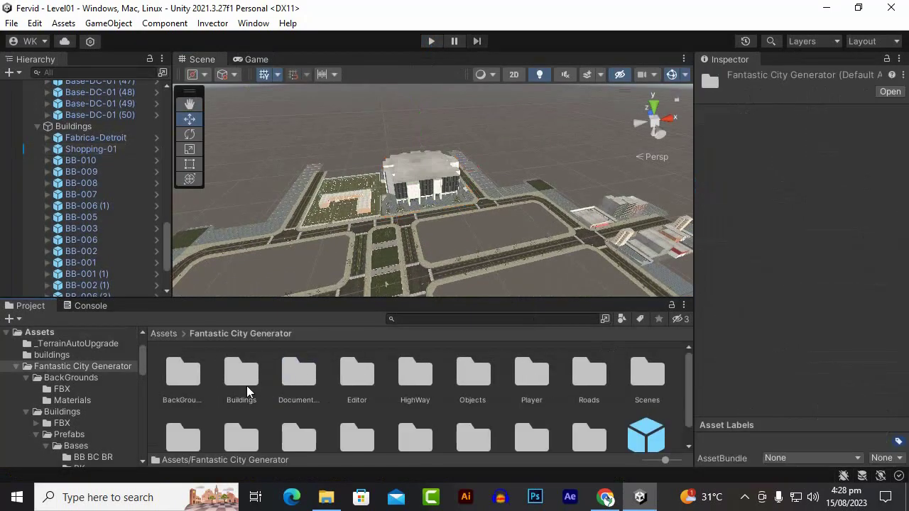
{"action": "double_click", "coordinate": [237, 370]}
{"action": "double_click", "coordinate": [236, 371]}
{"action": "left_click", "coordinate": [239, 374]}
{"action": "double_click", "coordinate": [239, 376]}
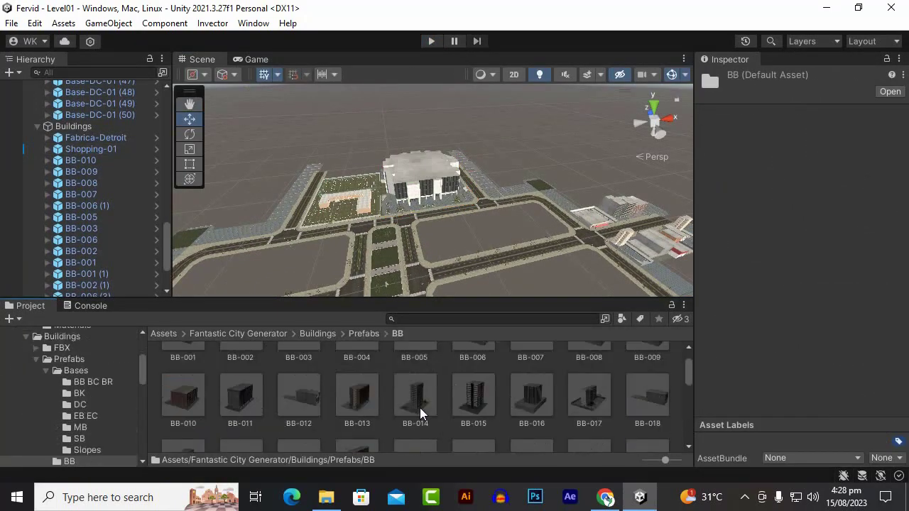
Place the BB-011 building on the base across the road from Shopping-01 and align it with the sidewalks.
{"action": "left_click_drag", "start_coordinate": [233, 419], "coordinate": [505, 200]}
{"action": "key", "text": "f"}
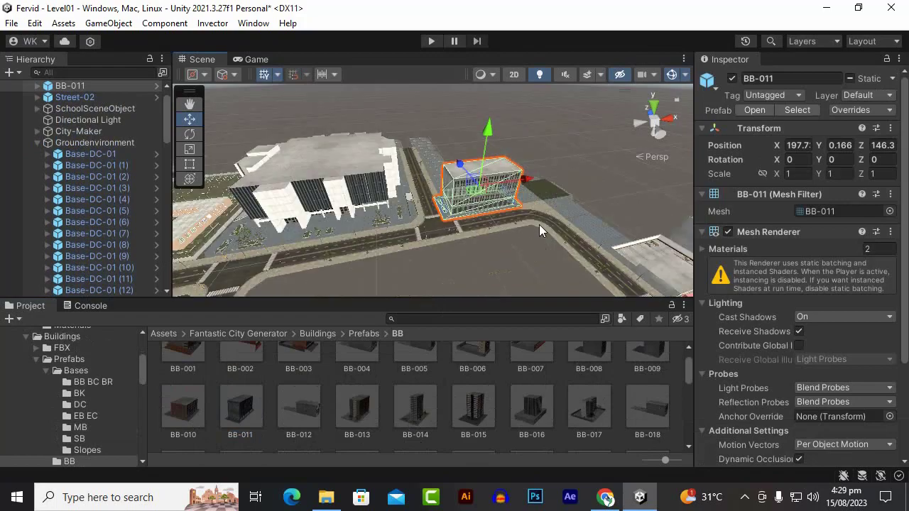
{"action": "left_click_drag", "start_coordinate": [539, 224], "coordinate": [433, 160], "text": "alt"}
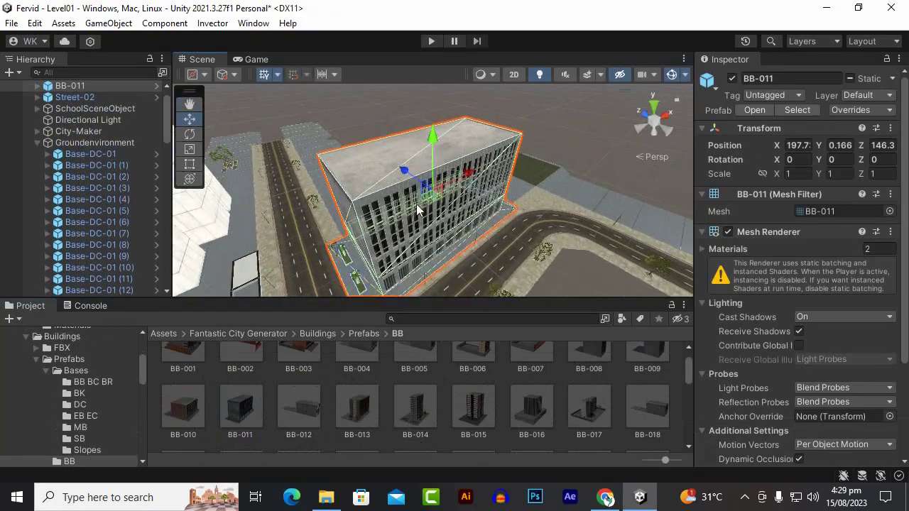
{"action": "left_click_drag", "start_coordinate": [417, 211], "coordinate": [434, 260], "text": "alt"}
{"action": "left_click_drag", "start_coordinate": [466, 185], "coordinate": [488, 188]}
{"action": "left_click_drag", "start_coordinate": [488, 198], "coordinate": [603, 228], "text": "alt"}
{"action": "left_click_drag", "start_coordinate": [419, 177], "coordinate": [397, 175]}
{"action": "left_click_drag", "start_coordinate": [431, 203], "coordinate": [572, 245], "text": "alt"}
Add the BB-012 building to the scene and move it past BB-011 to X about 258.2.
{"action": "left_click_drag", "start_coordinate": [280, 258], "coordinate": [282, 260]}
{"action": "left_click_drag", "start_coordinate": [283, 260], "coordinate": [487, 213], "text": "alt"}
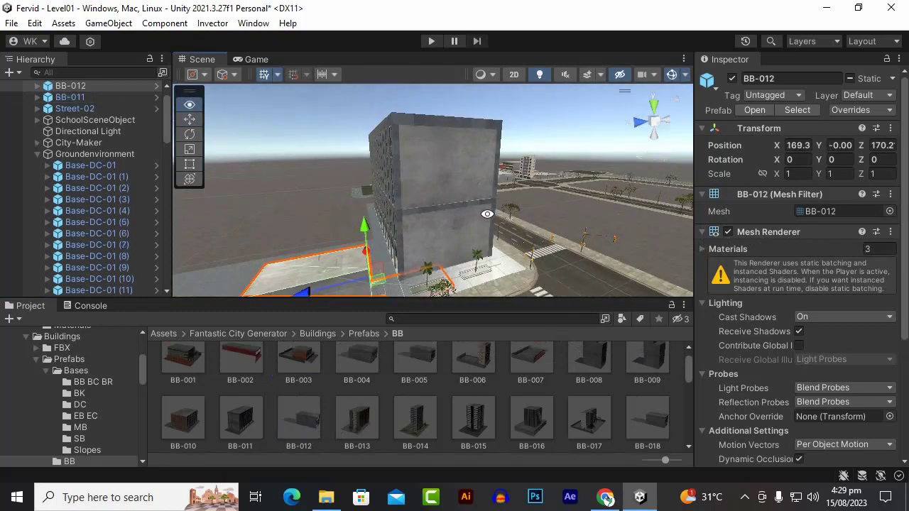
{"action": "left_click_drag", "start_coordinate": [369, 282], "coordinate": [442, 186], "text": "alt"}
{"action": "left_click_drag", "start_coordinate": [583, 174], "coordinate": [633, 237], "text": "alt"}
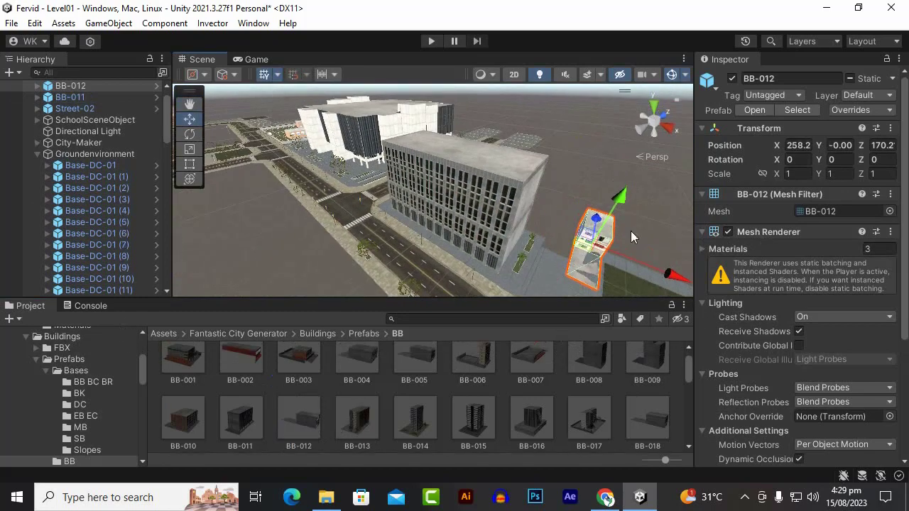
Align BB-012 beside BB-011 along the curved road, at X about 245.5, Y 0 and Z about 144.
{"action": "key", "text": "f"}
{"action": "left_click_drag", "start_coordinate": [468, 181], "coordinate": [426, 206]}
{"action": "left_click_drag", "start_coordinate": [454, 259], "coordinate": [558, 228], "text": "alt"}
{"action": "left_click_drag", "start_coordinate": [482, 227], "coordinate": [386, 228]}
{"action": "left_click_drag", "start_coordinate": [402, 231], "coordinate": [353, 262], "text": "alt"}
{"action": "scroll", "coordinate": [427, 158], "scroll_direction": "down", "scroll_amount": 5}
{"action": "left_click_drag", "start_coordinate": [343, 144], "coordinate": [370, 297], "text": "alt"}
{"action": "scroll", "coordinate": [492, 220], "scroll_direction": "up", "scroll_amount": 5}
{"action": "scroll", "coordinate": [470, 159], "scroll_direction": "down", "scroll_amount": 5}
{"action": "scroll", "coordinate": [476, 209], "scroll_direction": "down", "scroll_amount": 5}
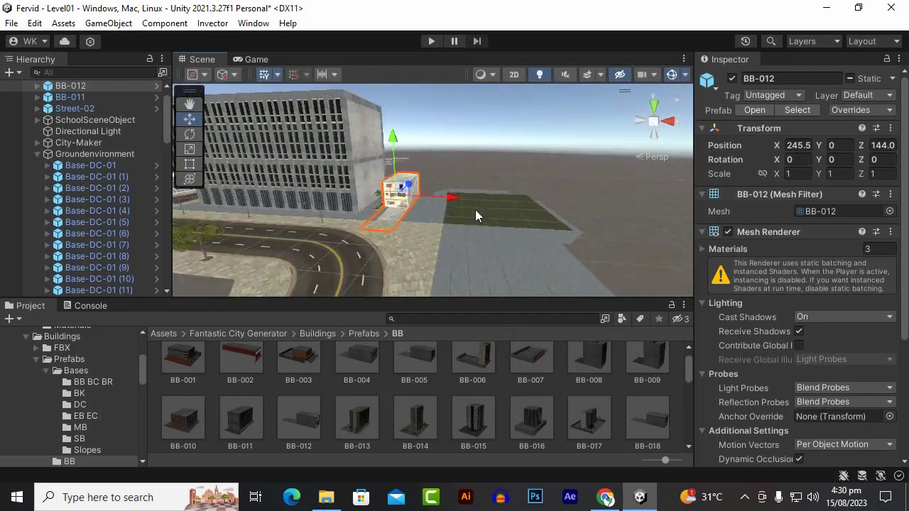
Place the BB-013 building on the base next to BB-012, at X about 280.2 and Z about 147.1.
{"action": "left_click_drag", "start_coordinate": [475, 210], "coordinate": [469, 278], "text": "alt"}
{"action": "left_click_drag", "start_coordinate": [494, 365], "coordinate": [440, 193]}
{"action": "left_click_drag", "start_coordinate": [357, 422], "coordinate": [282, 266]}
{"action": "scroll", "coordinate": [550, 203], "scroll_direction": "up", "scroll_amount": 3}
{"action": "left_click_drag", "start_coordinate": [550, 204], "coordinate": [572, 255], "text": "alt"}
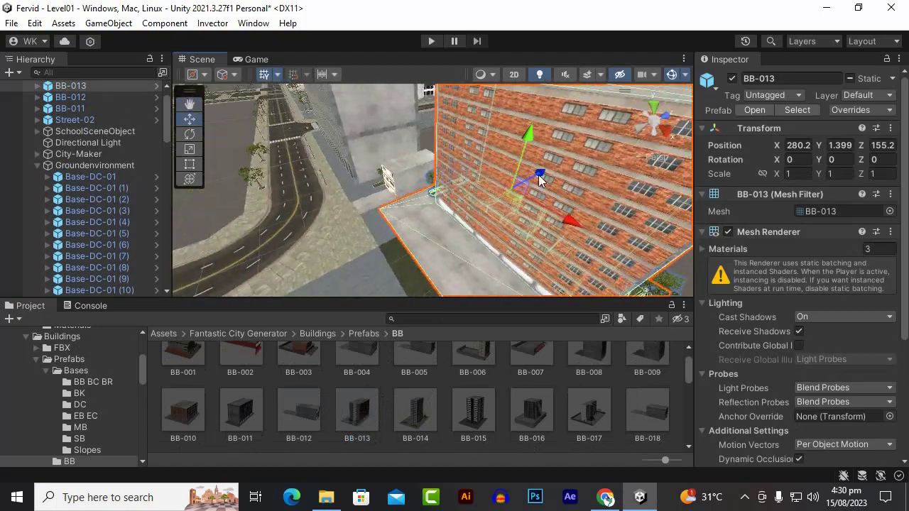
{"action": "left_click_drag", "start_coordinate": [540, 178], "coordinate": [379, 180]}
{"action": "left_click_drag", "start_coordinate": [700, 232], "coordinate": [706, 231]}
{"action": "left_click", "coordinate": [533, 190]}
{"action": "scroll", "coordinate": [533, 189], "scroll_direction": "up", "scroll_amount": 2}
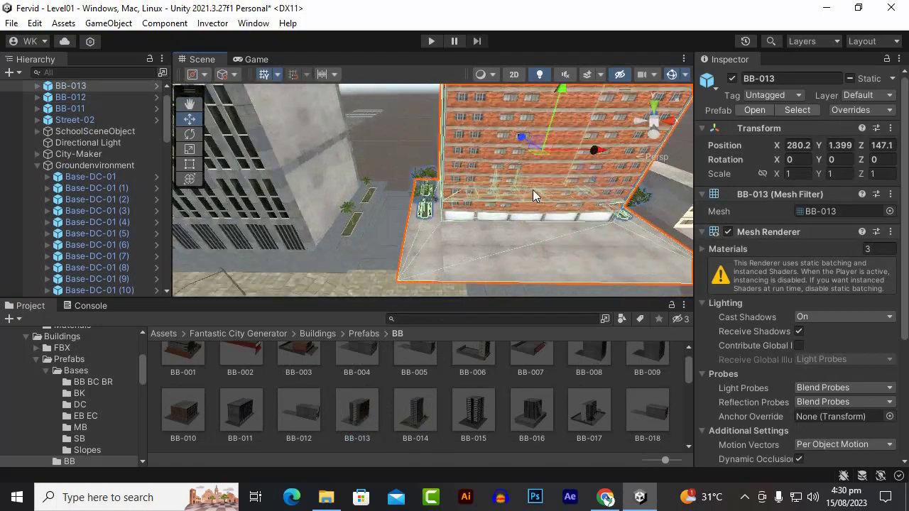
Move building BB-013 along X and Z so it stands beside the neighbouring grey office building.
{"action": "left_click_drag", "start_coordinate": [597, 151], "coordinate": [565, 152]}
{"action": "left_click_drag", "start_coordinate": [636, 128], "coordinate": [593, 186], "text": "alt"}
{"action": "mouse_move", "coordinate": [526, 140]}
{"action": "left_mouse_down"}
{"action": "mouse_move", "coordinate": [542, 125]}
{"action": "mouse_move", "coordinate": [502, 160]}
{"action": "mouse_move", "coordinate": [523, 154]}
{"action": "left_mouse_up"}
{"action": "left_click_drag", "start_coordinate": [675, 249], "coordinate": [444, 259], "text": "alt"}
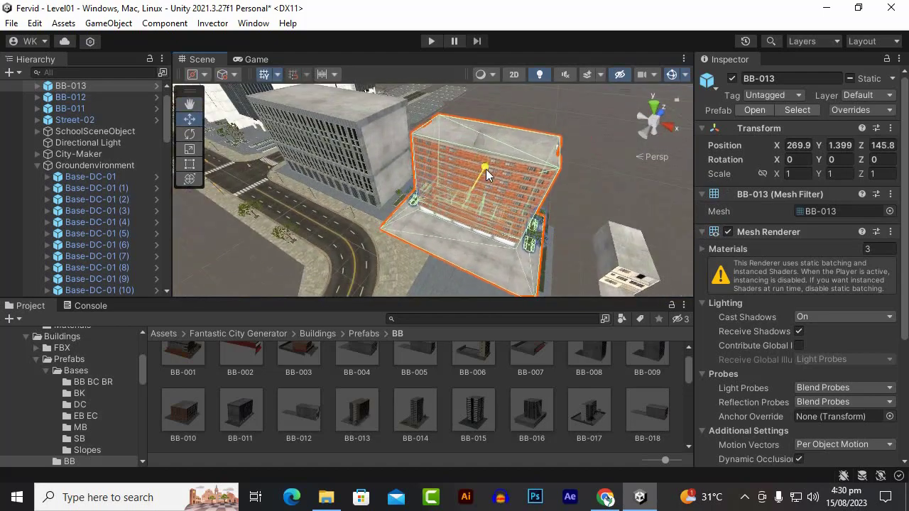
{"action": "left_click_drag", "start_coordinate": [485, 172], "coordinate": [485, 190]}
Parent all the Base-SB-01 ground tiles under Groundenvironment, then collapse the group and clear the selection.
{"action": "scroll", "coordinate": [479, 423], "scroll_direction": "down", "scroll_amount": 8}
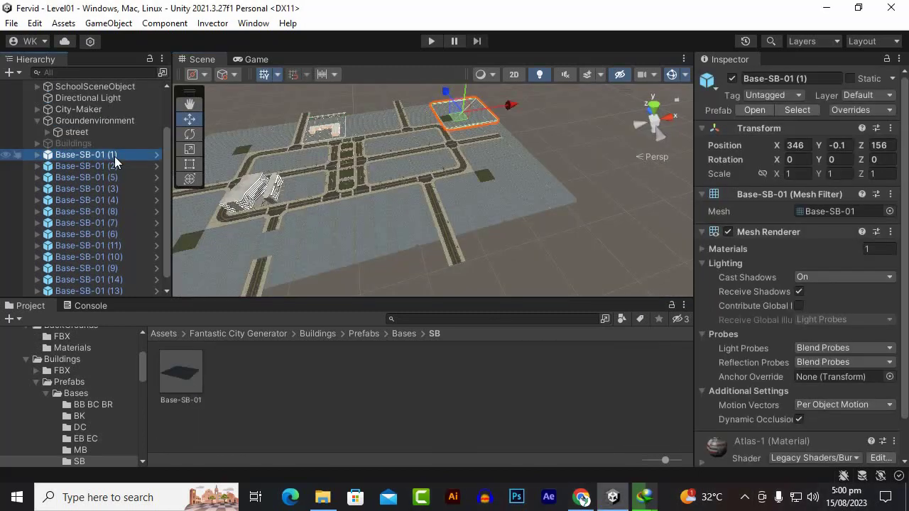
{"action": "left_click", "coordinate": [108, 291], "text": "shift"}
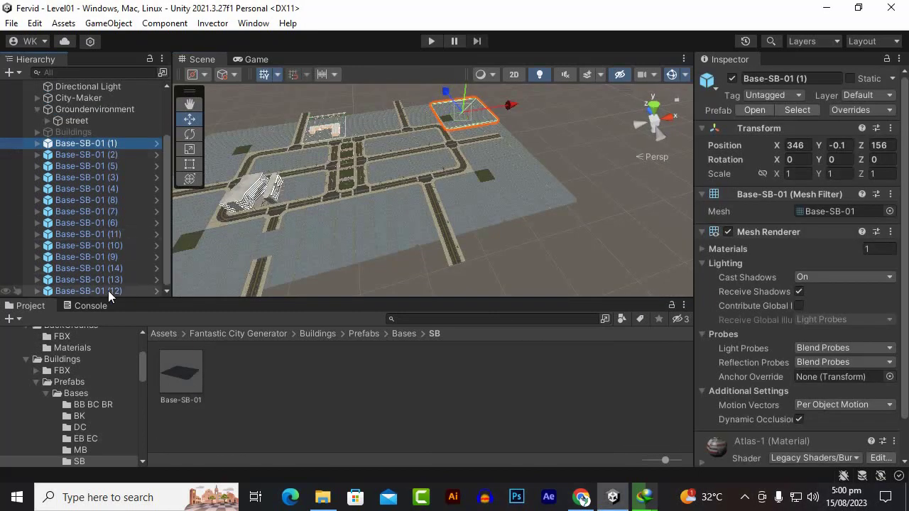
{"action": "scroll", "coordinate": [457, 233], "scroll_direction": "up", "scroll_amount": 5}
{"action": "scroll", "coordinate": [508, 145], "scroll_direction": "down", "scroll_amount": 5}
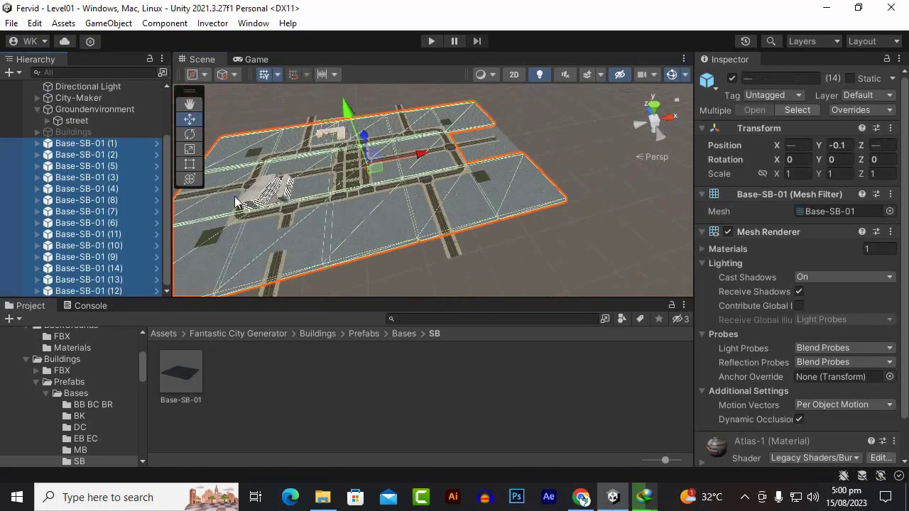
{"action": "scroll", "coordinate": [102, 125], "scroll_direction": "up", "scroll_amount": 3}
{"action": "left_click", "coordinate": [79, 108], "text": "ctrl"}
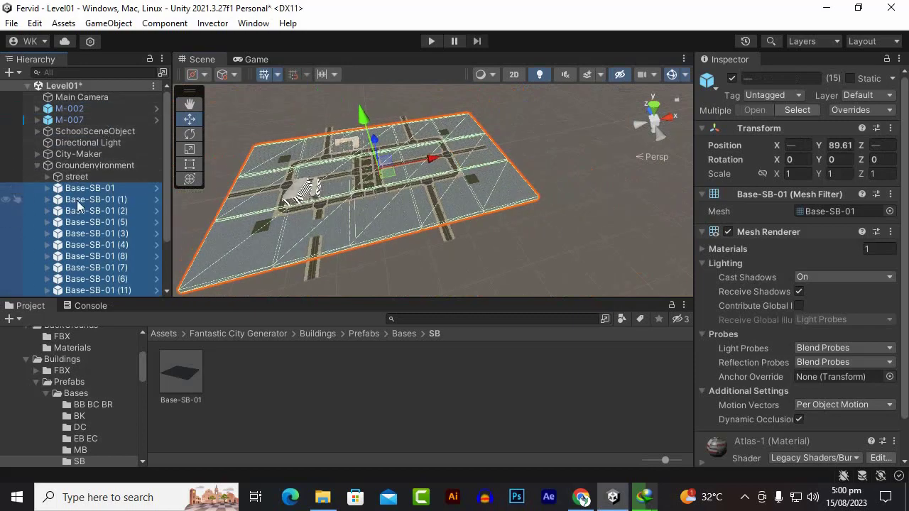
{"action": "left_click", "coordinate": [37, 165]}
{"action": "left_click", "coordinate": [479, 219]}
Move road segment Street-02 (16) along Z to about 110.8 to join the crossing, and briefly run and stop the scene.
{"action": "scroll", "coordinate": [470, 214], "scroll_direction": "up", "scroll_amount": 3}
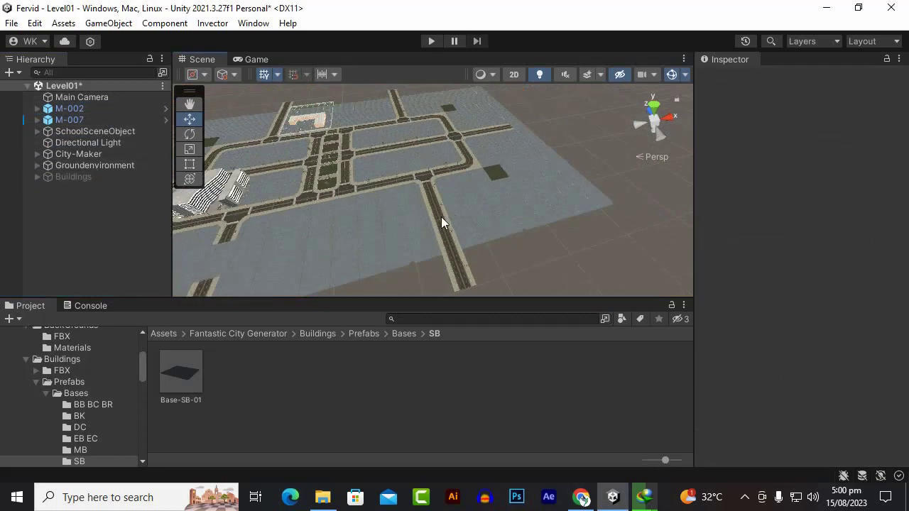
{"action": "left_click_drag", "start_coordinate": [441, 217], "coordinate": [570, 121], "text": "alt"}
{"action": "scroll", "coordinate": [434, 229], "scroll_direction": "up", "scroll_amount": 5}
{"action": "scroll", "coordinate": [434, 229], "scroll_direction": "down", "scroll_amount": 5}
{"action": "left_click_drag", "start_coordinate": [434, 229], "coordinate": [469, 174], "text": "alt"}
{"action": "left_click", "coordinate": [466, 246]}
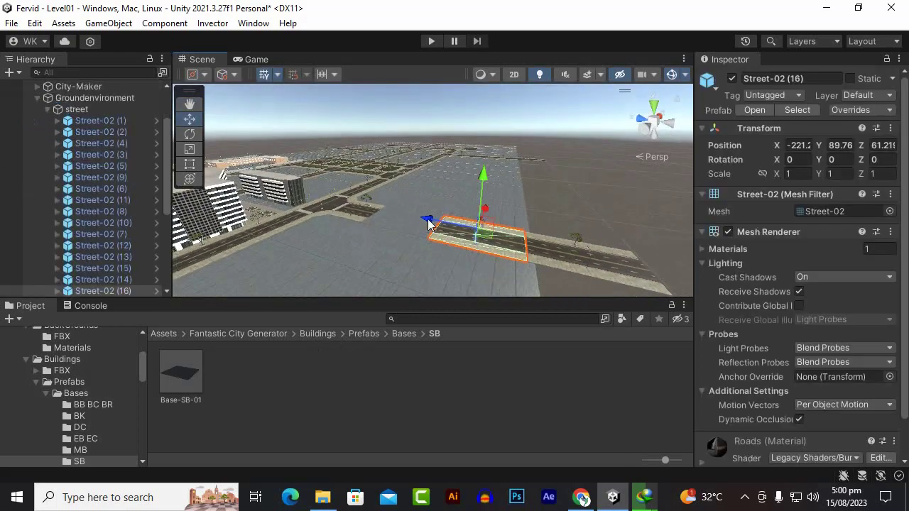
{"action": "scroll", "coordinate": [388, 226], "scroll_direction": "up", "scroll_amount": 5}
{"action": "left_click_drag", "start_coordinate": [388, 227], "coordinate": [500, 243], "text": "alt"}
{"action": "scroll", "coordinate": [524, 245], "scroll_direction": "up", "scroll_amount": 2}
{"action": "key", "text": "ctrl+p"}
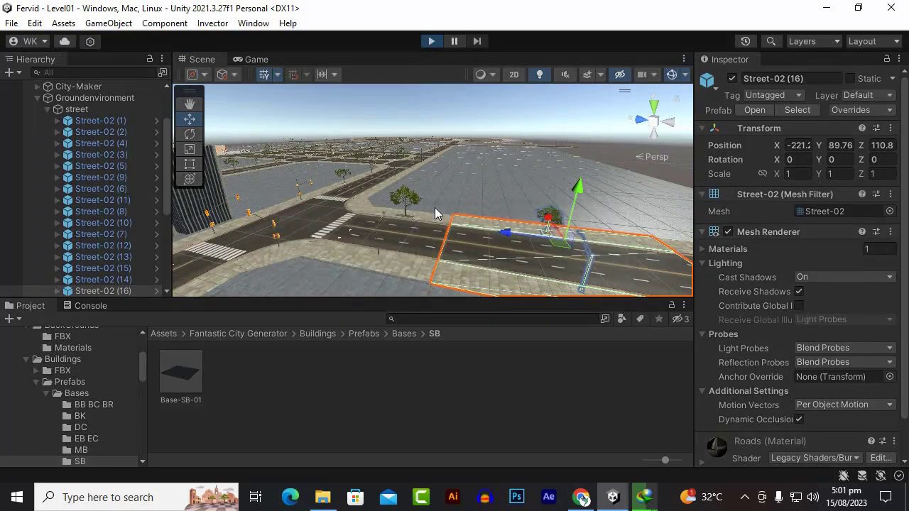
{"action": "key", "text": "ctrl+p"}
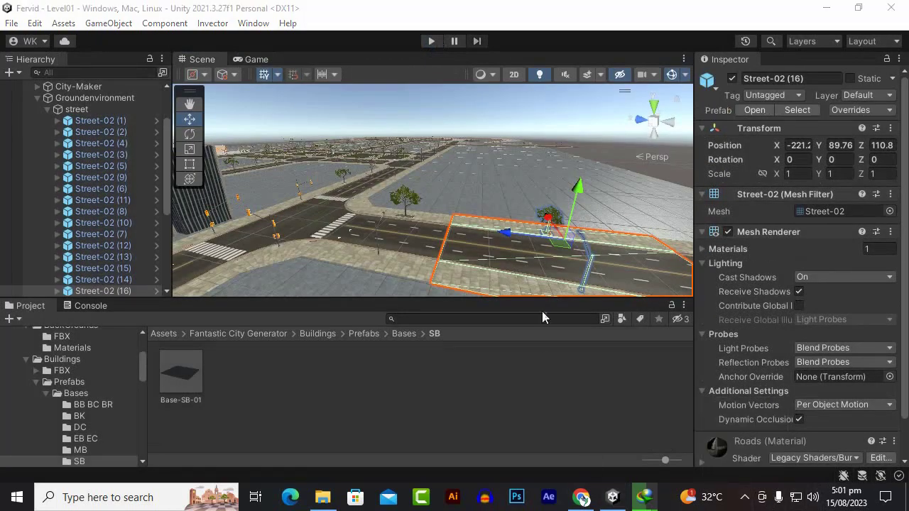
Show the building Prefabs folder and activate the disabled Buildings object in the scene.
{"action": "left_click", "coordinate": [364, 333]}
{"action": "scroll", "coordinate": [347, 433], "scroll_direction": "down", "scroll_amount": 1}
{"action": "left_click", "coordinate": [241, 413]}
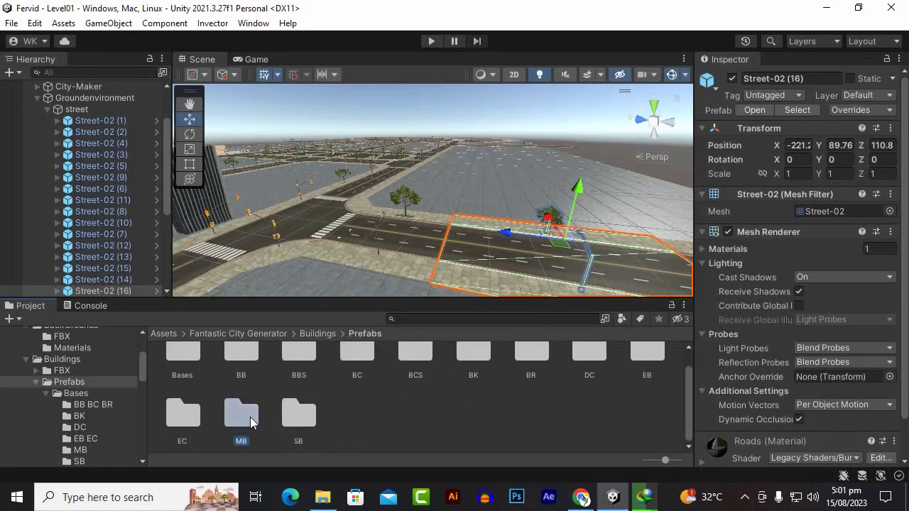
{"action": "scroll", "coordinate": [129, 247], "scroll_direction": "up", "scroll_amount": 3}
{"action": "left_click", "coordinate": [73, 177]}
{"action": "left_click", "coordinate": [732, 79]}
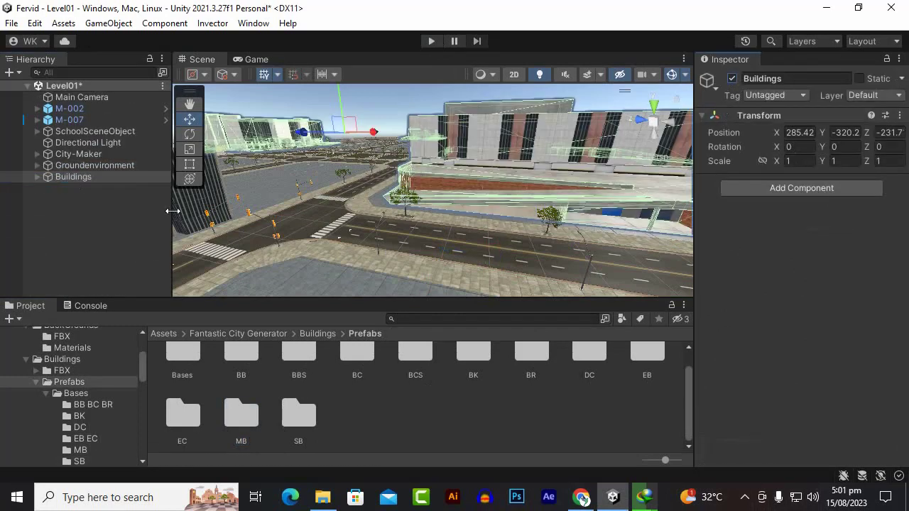
Create an empty child object named mainground under Groundenvironment.
{"action": "left_click", "coordinate": [95, 168]}
{"action": "left_click", "coordinate": [37, 165]}
{"action": "right_click", "coordinate": [75, 169]}
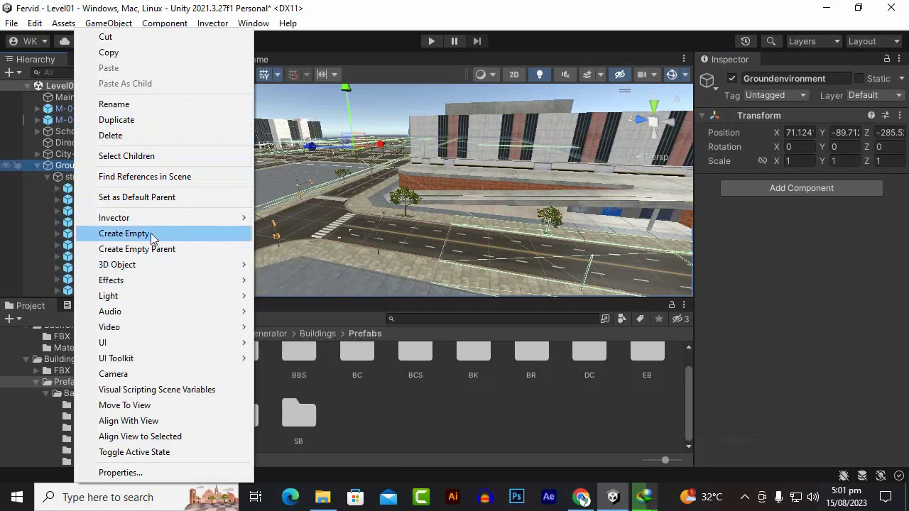
{"action": "left_click", "coordinate": [152, 236]}
{"action": "type", "text": "mainground"}
{"action": "key", "text": "Return"}
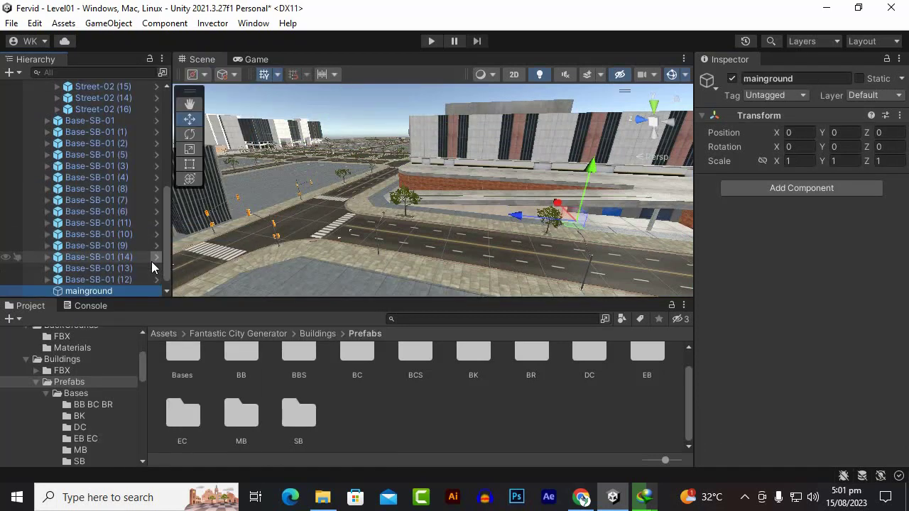
Move all the Base-SB-01 tiles in Groundenvironment into the mainground object.
{"action": "left_click", "coordinate": [104, 280]}
{"action": "scroll", "coordinate": [107, 213], "scroll_direction": "up", "scroll_amount": 2}
{"action": "left_click", "coordinate": [110, 206], "text": "shift"}
{"action": "scroll", "coordinate": [85, 211], "scroll_direction": "up", "scroll_amount": 4}
{"action": "left_click", "coordinate": [47, 176]}
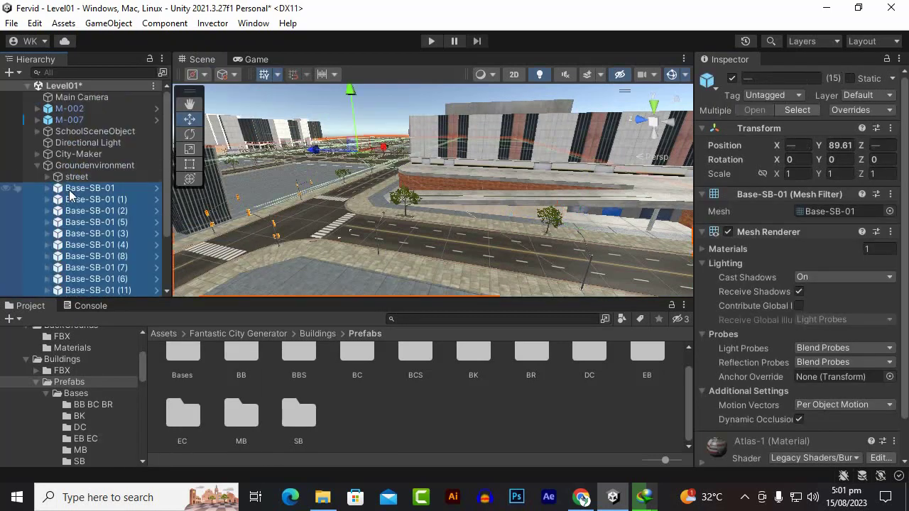
{"action": "scroll", "coordinate": [71, 192], "scroll_direction": "down", "scroll_amount": 3}
{"action": "left_click_drag", "start_coordinate": [83, 218], "coordinate": [80, 281]}
{"action": "left_click", "coordinate": [82, 189]}
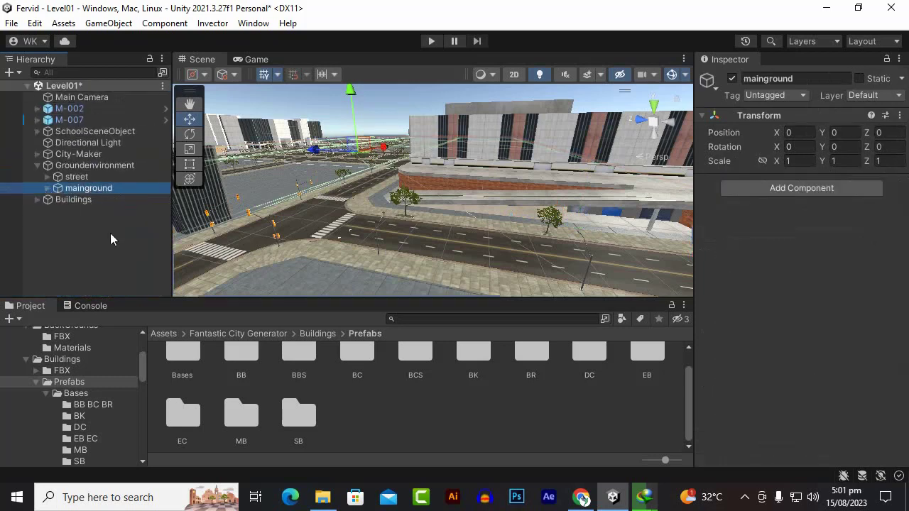
{"action": "left_click", "coordinate": [901, 61]}
{"action": "left_click", "coordinate": [859, 347]}
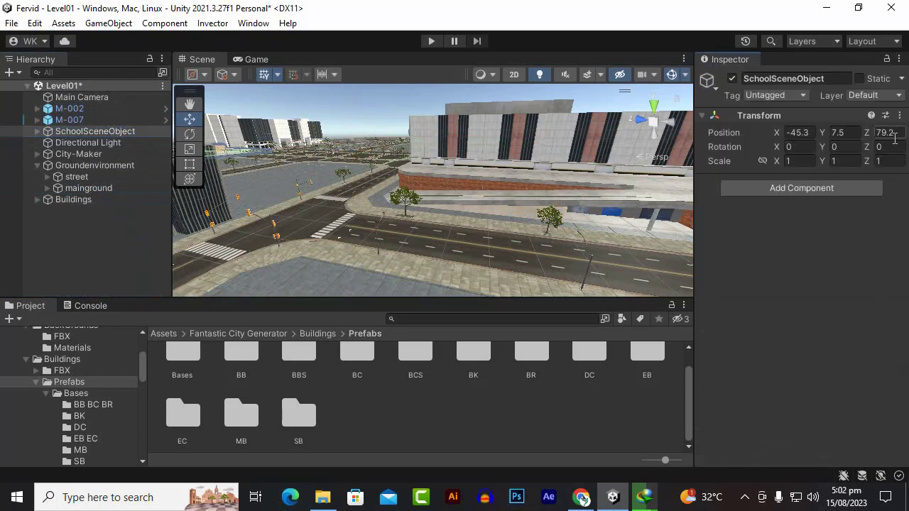
{"action": "left_click", "coordinate": [899, 116]}
{"action": "left_click", "coordinate": [782, 298]}
{"action": "left_click", "coordinate": [68, 140]}
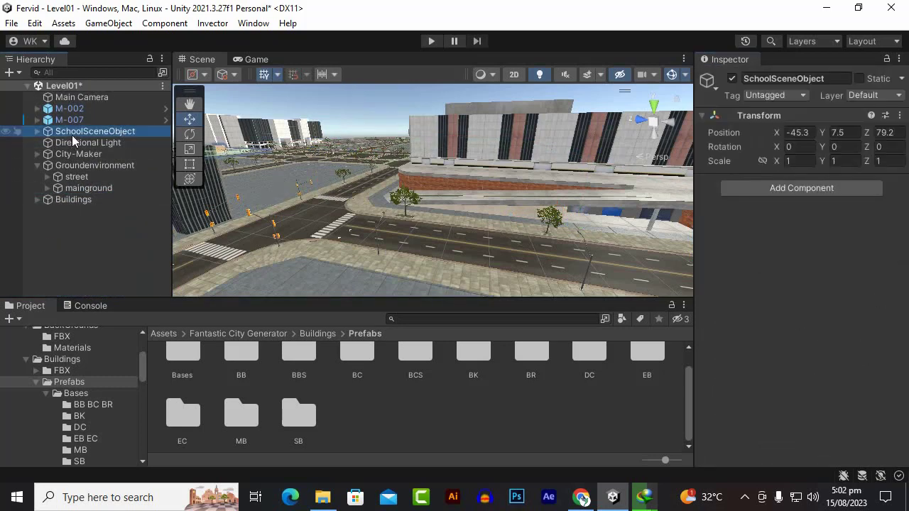
Save the scene and delete the existing school scene prefab from the Assets/buildings folder.
{"action": "key", "text": "ctrl+s"}
{"action": "left_click", "coordinate": [176, 333]}
{"action": "left_click", "coordinate": [455, 374]}
{"action": "double_click", "coordinate": [232, 371]}
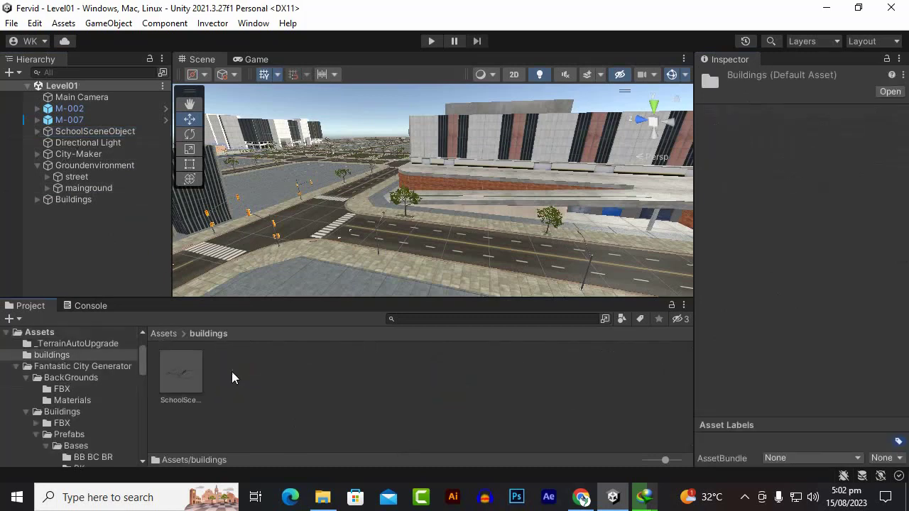
{"action": "left_click", "coordinate": [176, 362]}
{"action": "key", "text": "Delete"}
{"action": "key", "text": "Return"}
Make a new prefab from SchoolSceneObject in the Assets/buildings folder and save the scene.
{"action": "left_click", "coordinate": [120, 132]}
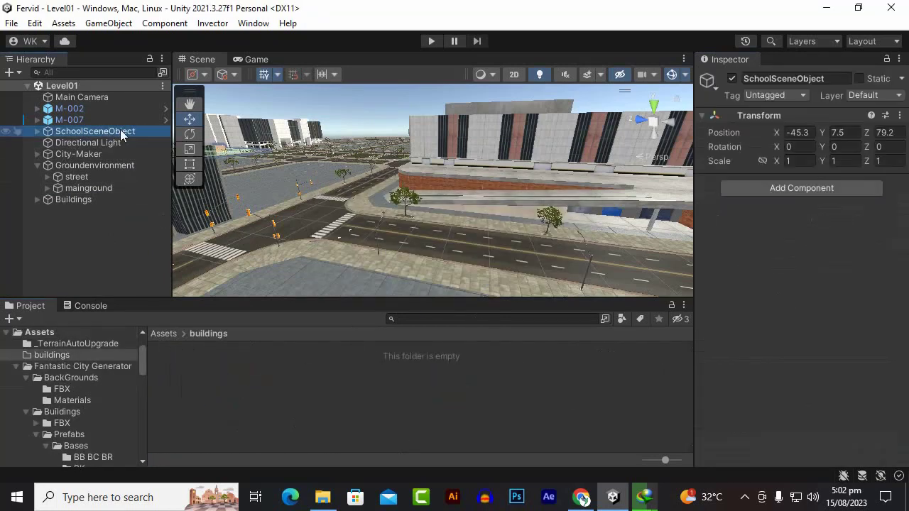
{"action": "left_click", "coordinate": [119, 133]}
{"action": "scroll", "coordinate": [364, 273], "scroll_direction": "down", "scroll_amount": 3}
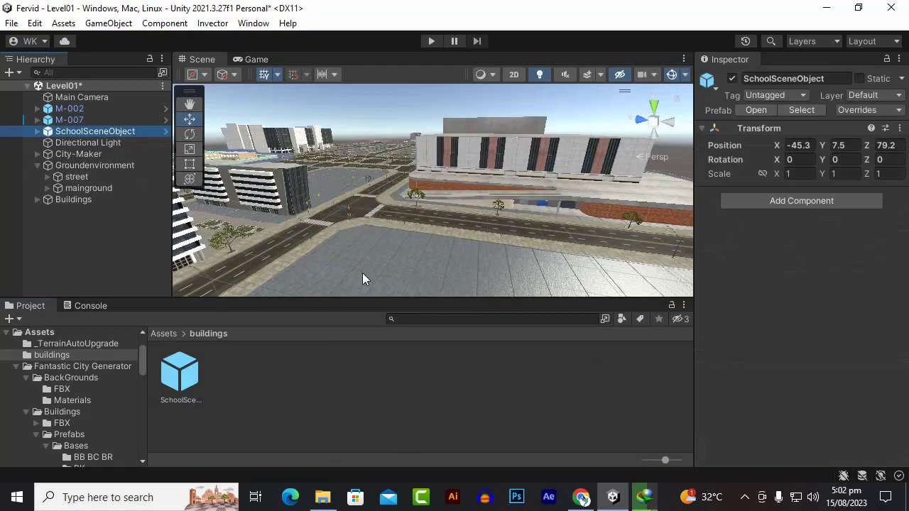
{"action": "key", "text": "ctrl+s"}
Nudge building M-002 slightly along X, away from M-007, to about -159.
{"action": "key", "text": "f"}
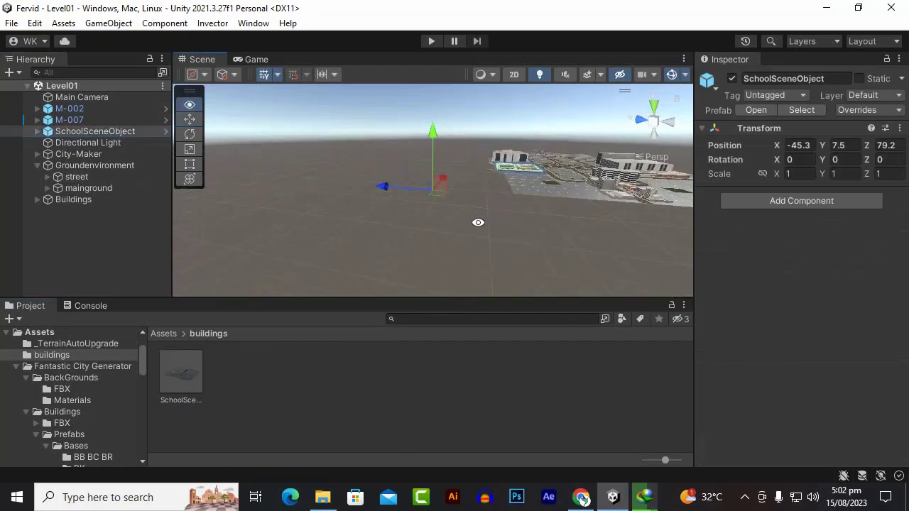
{"action": "scroll", "coordinate": [346, 234], "scroll_direction": "down", "scroll_amount": 2}
{"action": "left_click_drag", "start_coordinate": [347, 233], "coordinate": [197, 133], "text": "alt"}
{"action": "left_click_drag", "start_coordinate": [413, 182], "coordinate": [494, 179], "text": "alt"}
{"action": "left_click_drag", "start_coordinate": [449, 220], "coordinate": [382, 197], "text": "alt"}
{"action": "left_click", "coordinate": [456, 184]}
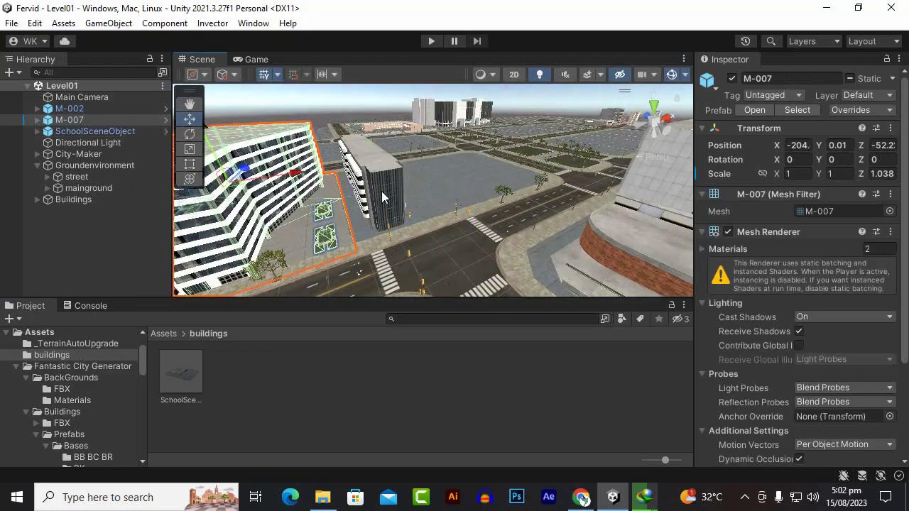
{"action": "right_click_drag", "start_coordinate": [497, 199], "coordinate": [471, 214]}
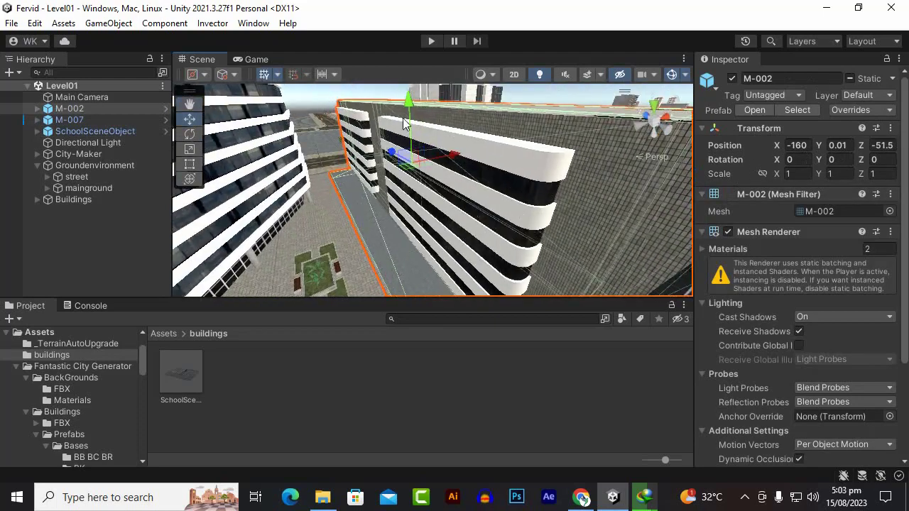
{"action": "left_click_drag", "start_coordinate": [404, 122], "coordinate": [422, 73]}
{"action": "key", "text": "ctrl+z"}
{"action": "left_click", "coordinate": [833, 150]}
{"action": "scroll", "coordinate": [596, 234], "scroll_direction": "down", "scroll_amount": 6}
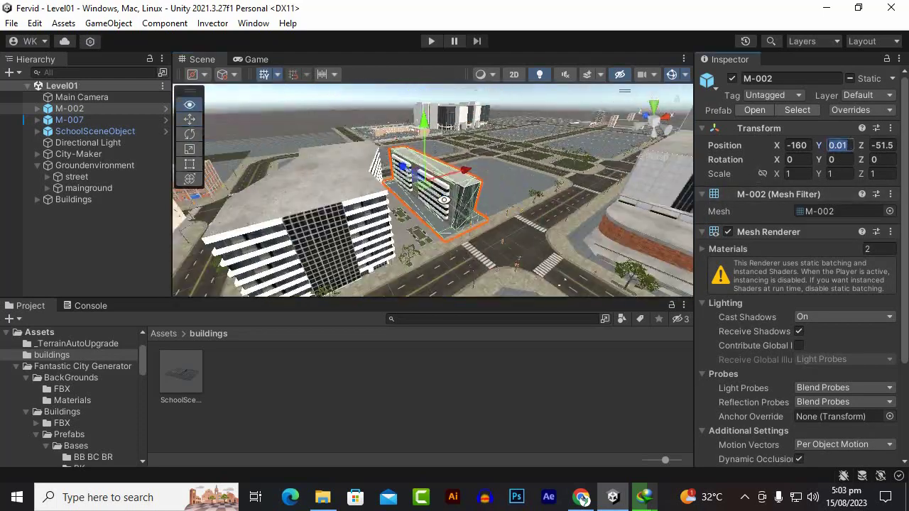
{"action": "middle_click_drag", "start_coordinate": [625, 277], "coordinate": [424, 204]}
{"action": "right_click_drag", "start_coordinate": [424, 204], "coordinate": [435, 155]}
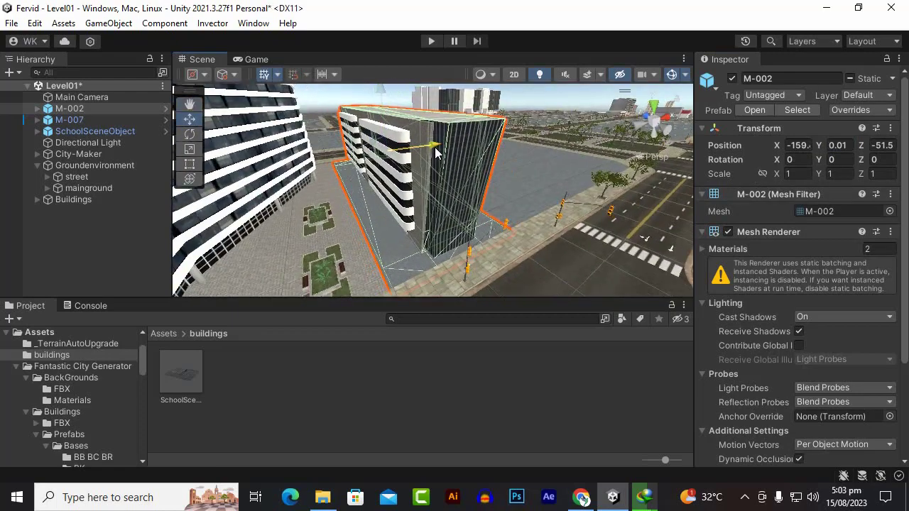
{"action": "scroll", "coordinate": [436, 147], "scroll_direction": "up", "scroll_amount": 2}
Open the MB prefab folder inside Fantastic City Generator's Buildings/Prefabs.
{"action": "left_click", "coordinate": [377, 371]}
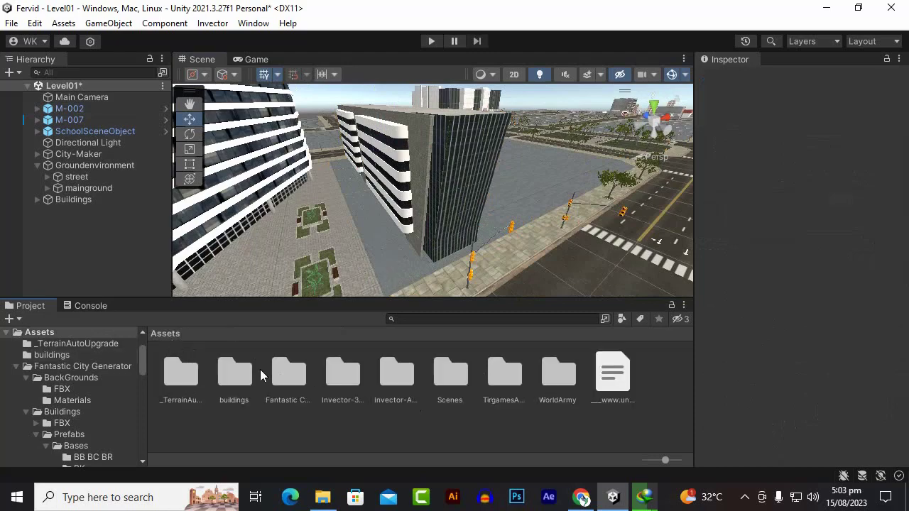
{"action": "double_click", "coordinate": [284, 375]}
{"action": "double_click", "coordinate": [245, 375]}
{"action": "double_click", "coordinate": [237, 375]}
{"action": "scroll", "coordinate": [248, 408], "scroll_direction": "down", "scroll_amount": 1}
{"action": "double_click", "coordinate": [241, 402]}
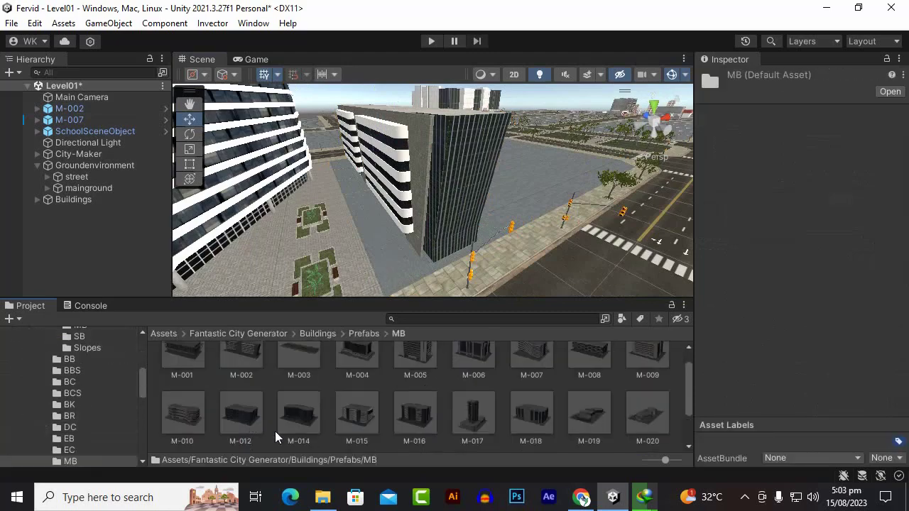
Try the M-003 plaza prefab on the empty block beside M-002, and delete it.
{"action": "scroll", "coordinate": [276, 432], "scroll_direction": "up", "scroll_amount": 1}
{"action": "middle_click_drag", "start_coordinate": [542, 245], "coordinate": [377, 288]}
{"action": "left_click_drag", "start_coordinate": [310, 369], "coordinate": [480, 209]}
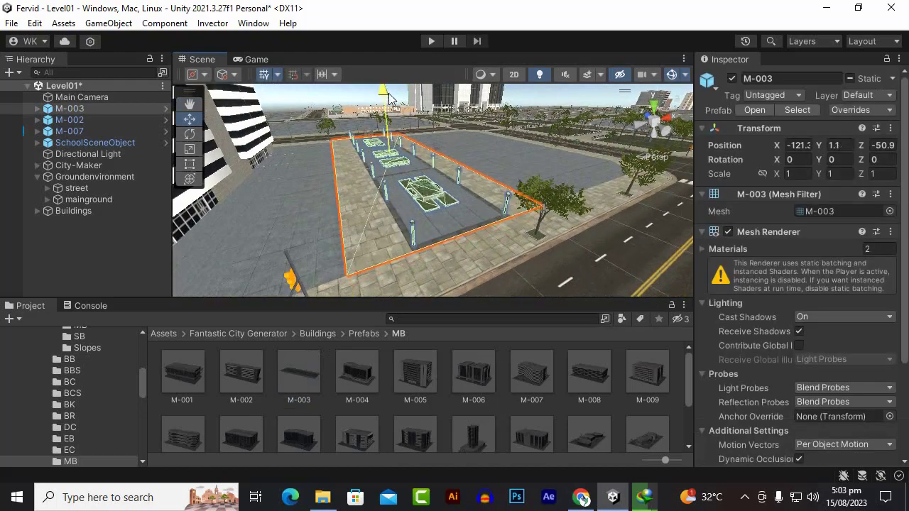
{"action": "left_click_drag", "start_coordinate": [389, 98], "coordinate": [389, 93]}
{"action": "scroll", "coordinate": [437, 229], "scroll_direction": "up", "scroll_amount": 4}
{"action": "key", "text": "Delete"}
Place the M-004 building prefab on the empty block beside M-002 and set its Y position to 0.01.
{"action": "left_click_drag", "start_coordinate": [356, 373], "coordinate": [384, 234]}
{"action": "scroll", "coordinate": [397, 233], "scroll_direction": "down", "scroll_amount": 5}
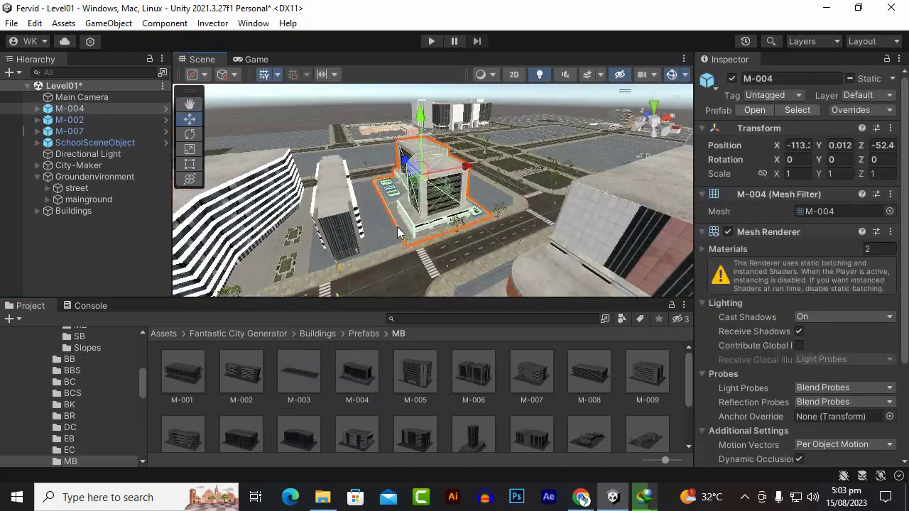
{"action": "scroll", "coordinate": [398, 233], "scroll_direction": "up", "scroll_amount": 4}
{"action": "middle_click_drag", "start_coordinate": [457, 238], "coordinate": [419, 243]}
{"action": "left_click", "coordinate": [839, 145]}
{"action": "type", "text": "0.01"}
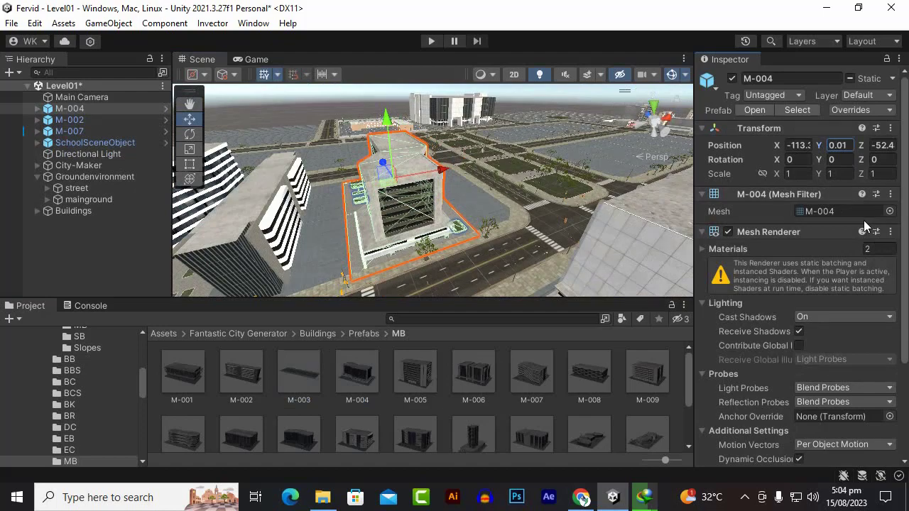
Move M-004 along X to about -122.8, closer to M-002.
{"action": "left_click_drag", "start_coordinate": [426, 233], "coordinate": [446, 201], "text": "alt"}
{"action": "middle_click_drag", "start_coordinate": [469, 175], "coordinate": [426, 183]}
{"action": "left_click_drag", "start_coordinate": [465, 164], "coordinate": [437, 199]}
{"action": "middle_click_drag", "start_coordinate": [397, 242], "coordinate": [446, 189]}
{"action": "scroll", "coordinate": [446, 190], "scroll_direction": "up", "scroll_amount": 5}
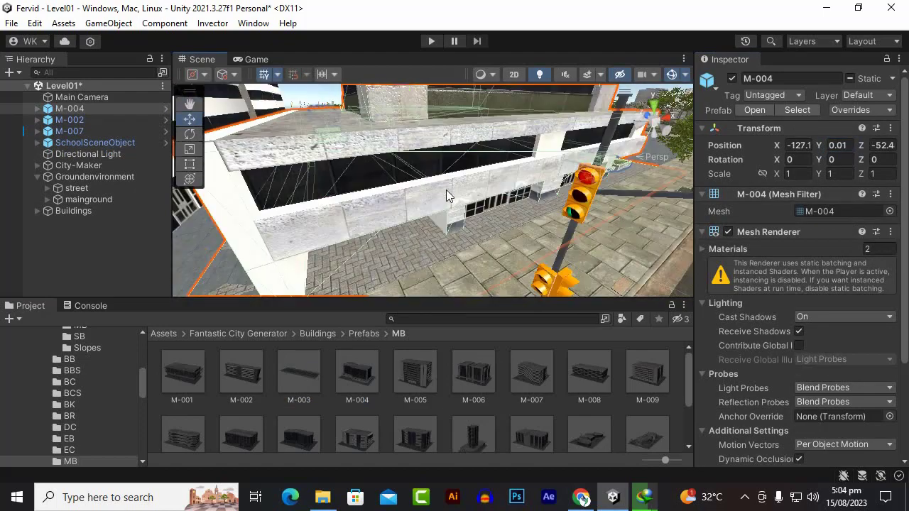
{"action": "scroll", "coordinate": [446, 189], "scroll_direction": "down", "scroll_amount": 5}
{"action": "left_click_drag", "start_coordinate": [461, 114], "coordinate": [470, 113]}
Shift M-004 along Z to about -49.9 to line its base up with the sidewalks.
{"action": "middle_click_drag", "start_coordinate": [461, 155], "coordinate": [464, 201]}
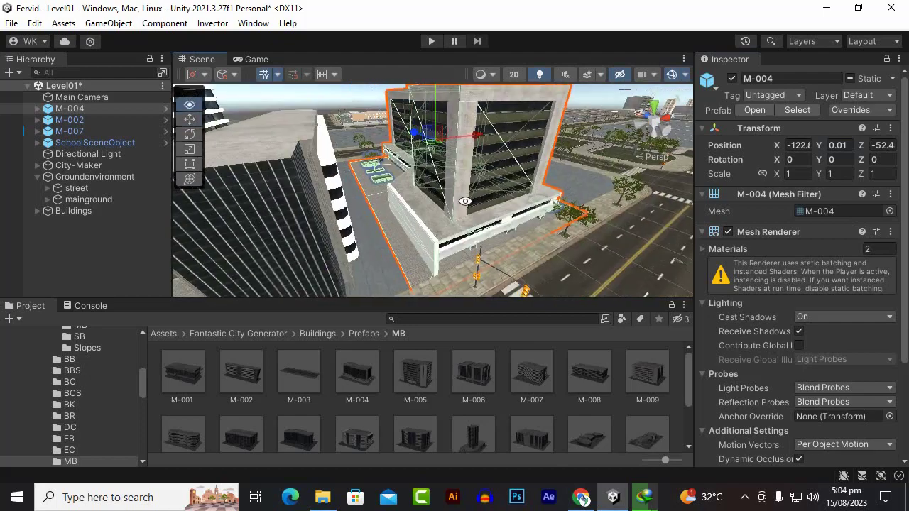
{"action": "scroll", "coordinate": [464, 201], "scroll_direction": "up", "scroll_amount": 4}
{"action": "left_click_drag", "start_coordinate": [430, 121], "coordinate": [348, 276]}
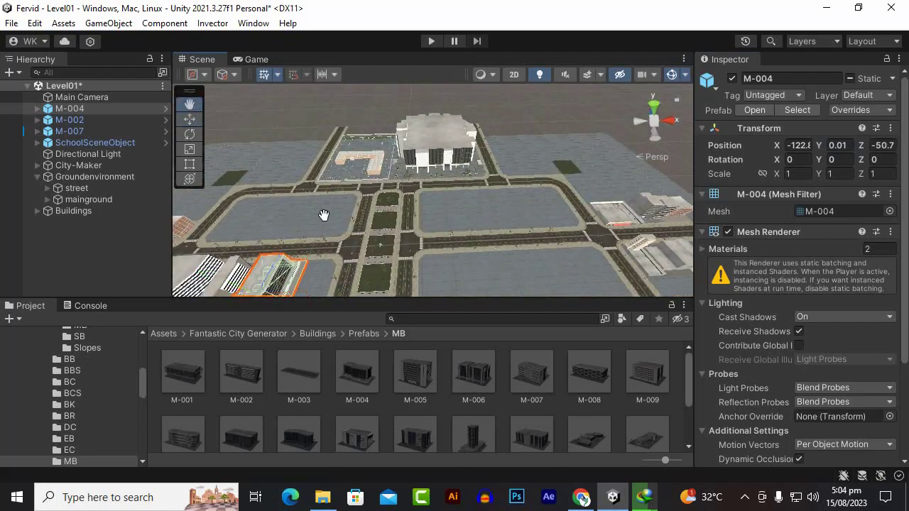
{"action": "middle_click_drag", "start_coordinate": [324, 215], "coordinate": [455, 199]}
{"action": "left_click_drag", "start_coordinate": [455, 199], "coordinate": [398, 199], "text": "alt"}
{"action": "scroll", "coordinate": [426, 195], "scroll_direction": "up", "scroll_amount": 5}
{"action": "left_click_drag", "start_coordinate": [497, 192], "coordinate": [353, 186], "text": "alt"}
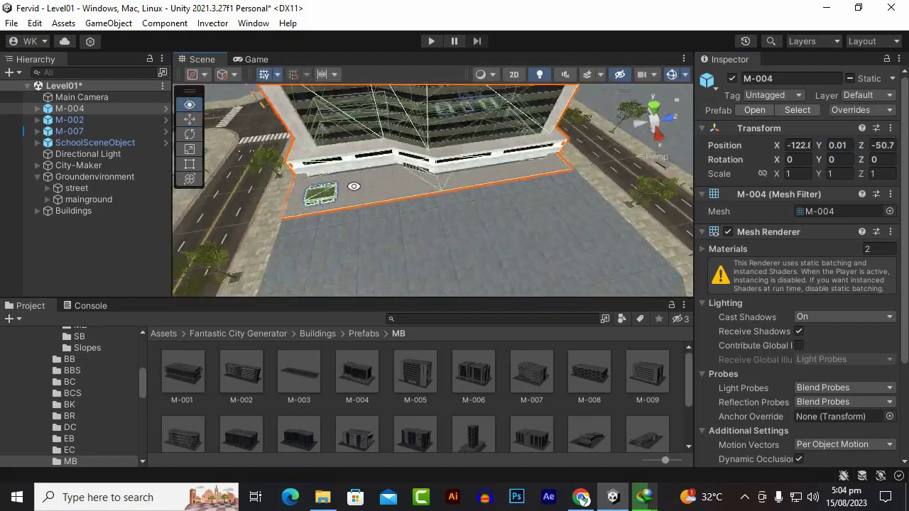
{"action": "middle_click_drag", "start_coordinate": [354, 187], "coordinate": [272, 164]}
{"action": "left_click_drag", "start_coordinate": [334, 108], "coordinate": [332, 151]}
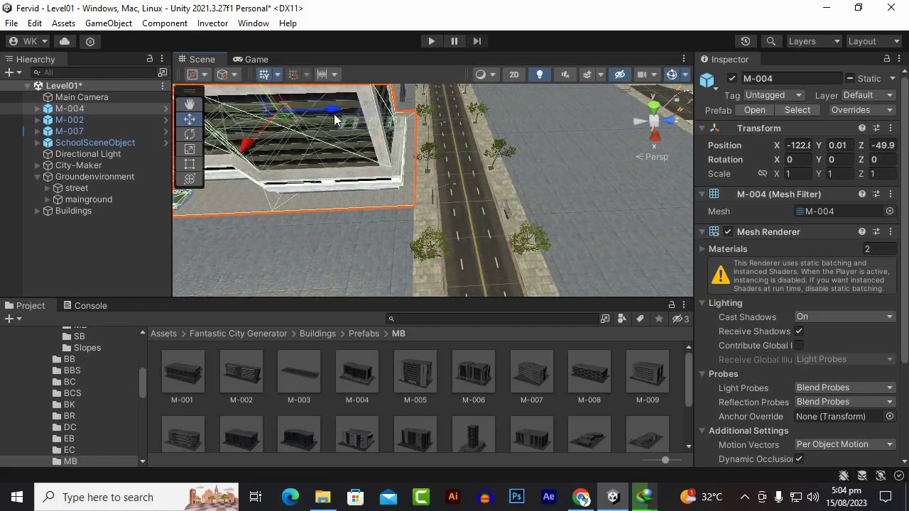
Fine-tune M-004 along Z to about -49.7 against the sidewalk edges and save the scene.
{"action": "scroll", "coordinate": [416, 235], "scroll_direction": "down", "scroll_amount": 5}
{"action": "left_click_drag", "start_coordinate": [416, 235], "coordinate": [435, 221], "text": "alt"}
{"action": "scroll", "coordinate": [435, 222], "scroll_direction": "up", "scroll_amount": 5}
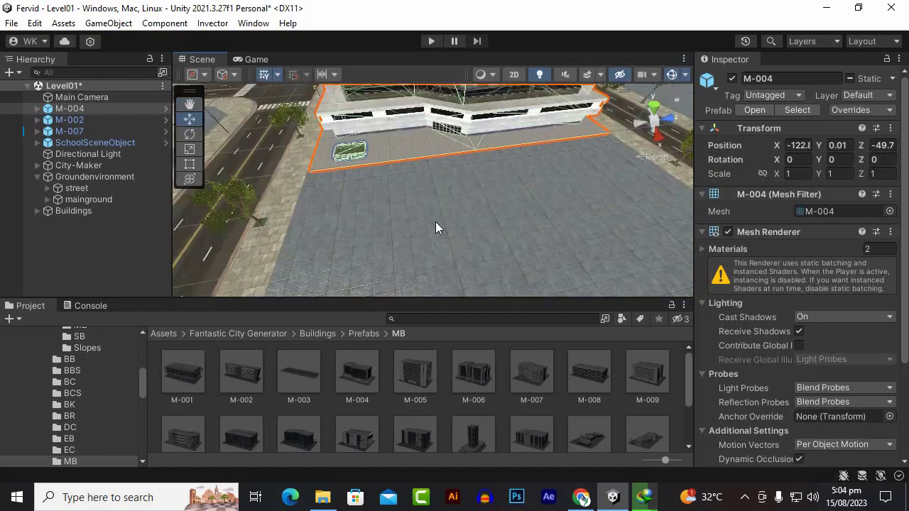
{"action": "scroll", "coordinate": [443, 229], "scroll_direction": "down", "scroll_amount": 2}
{"action": "scroll", "coordinate": [487, 236], "scroll_direction": "up", "scroll_amount": 4}
{"action": "scroll", "coordinate": [487, 237], "scroll_direction": "down", "scroll_amount": 4}
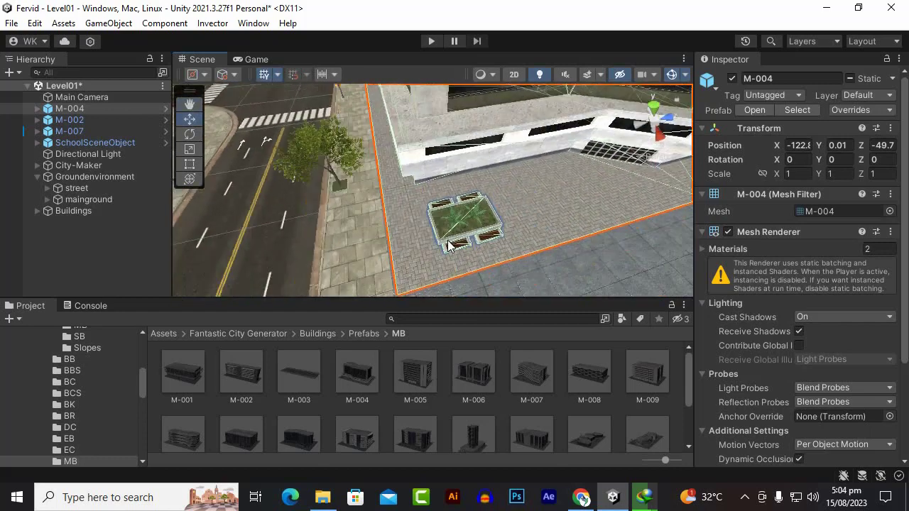
{"action": "scroll", "coordinate": [395, 231], "scroll_direction": "down", "scroll_amount": 7}
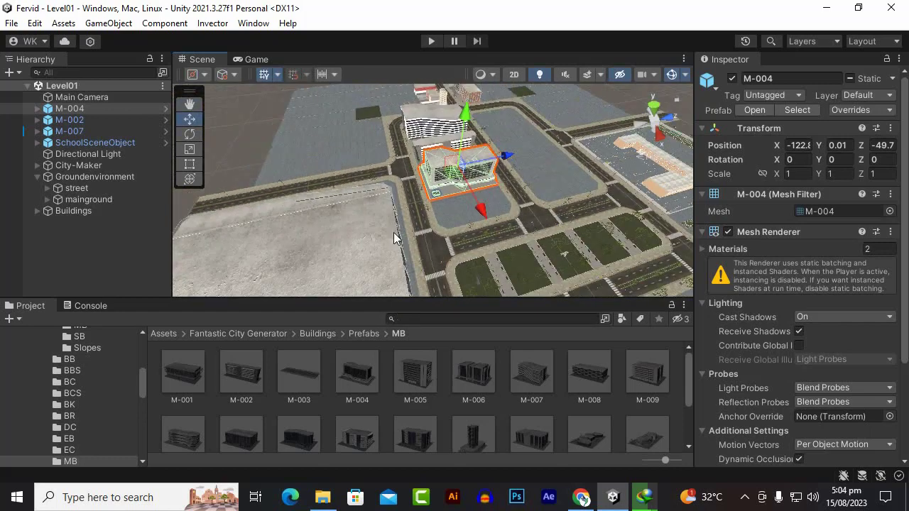
Place the M-005 building prefab on the free part of the block beside M-004 and set its Y position to 0.01.
{"action": "scroll", "coordinate": [494, 259], "scroll_direction": "up", "scroll_amount": 3}
{"action": "left_click_drag", "start_coordinate": [405, 389], "coordinate": [509, 231]}
{"action": "right_click_drag", "start_coordinate": [508, 231], "coordinate": [539, 216]}
{"action": "left_click", "coordinate": [848, 141]}
{"action": "type", "text": ".01"}
{"action": "scroll", "coordinate": [475, 196], "scroll_direction": "down", "scroll_amount": 5}
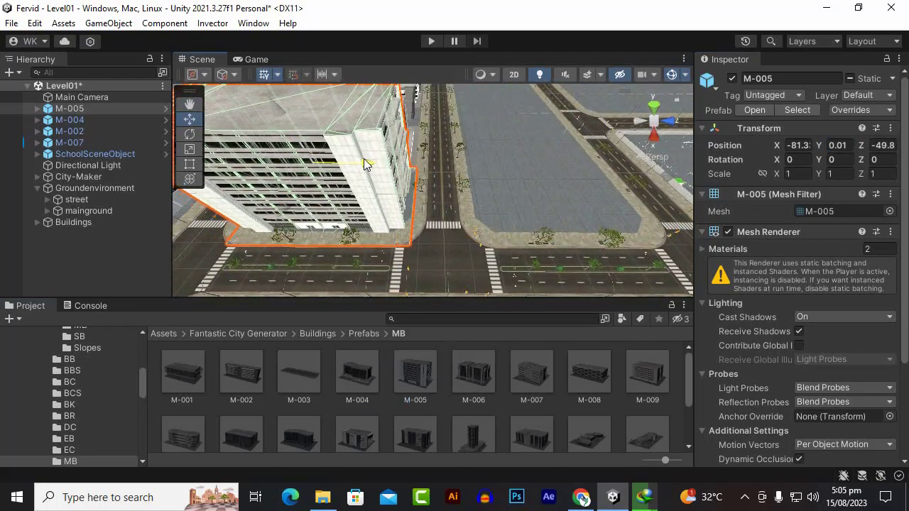
Move M-005 to about X -84.9, Z -50.4 so its base meets M-004 and the sidewalks.
{"action": "left_click_drag", "start_coordinate": [287, 211], "coordinate": [294, 196]}
{"action": "right_click_drag", "start_coordinate": [423, 216], "coordinate": [391, 179]}
{"action": "key", "text": "w"}
{"action": "scroll", "coordinate": [401, 194], "scroll_direction": "down", "scroll_amount": 4}
{"action": "left_click_drag", "start_coordinate": [378, 136], "coordinate": [369, 137]}
{"action": "right_click_drag", "start_coordinate": [402, 187], "coordinate": [478, 244]}
{"action": "key", "text": "a"}
{"action": "key", "text": "w"}
{"action": "key", "text": "s"}
{"action": "middle_click_drag", "start_coordinate": [313, 146], "coordinate": [532, 235]}
{"action": "left_click_drag", "start_coordinate": [532, 235], "coordinate": [438, 215], "text": "alt"}
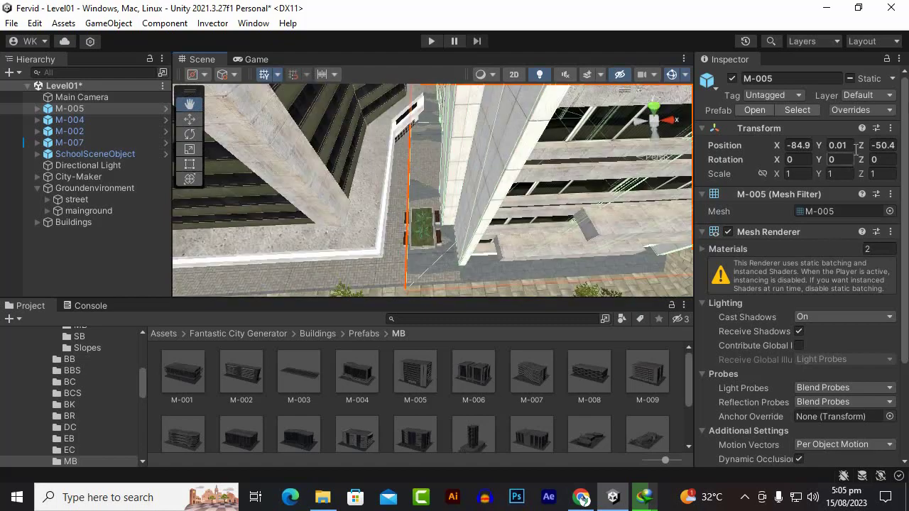
Set M-005's Y position to 0.02 and check the overlap of its base with M-004.
{"action": "key", "text": "BackSpace"}
{"action": "type", "text": "2"}
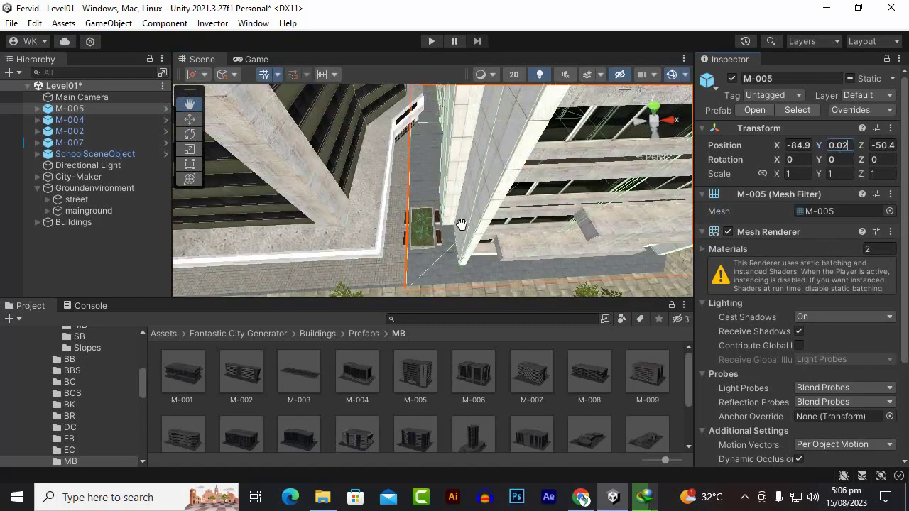
{"action": "left_click_drag", "start_coordinate": [461, 224], "coordinate": [543, 216], "text": "alt"}
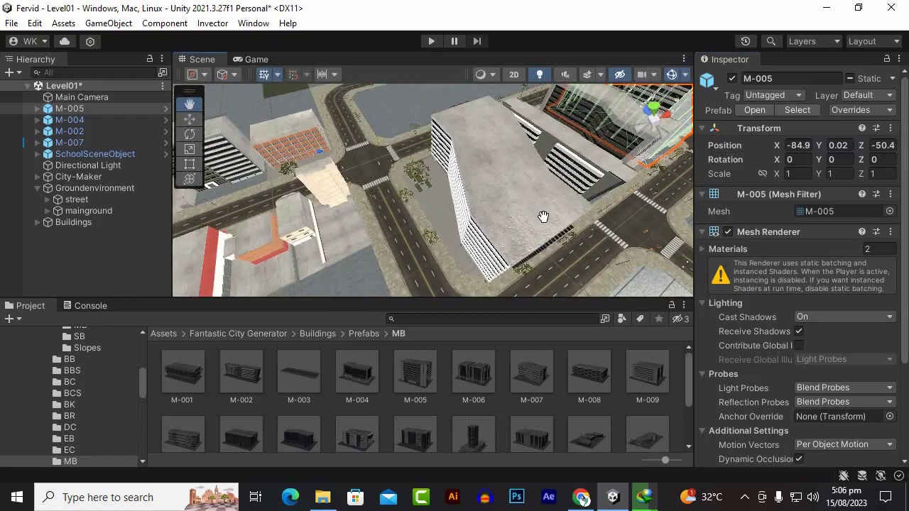
Save the scene and run a brief play test of the city, returning to scene editing.
{"action": "scroll", "coordinate": [479, 224], "scroll_direction": "down", "scroll_amount": 5}
{"action": "left_click", "coordinate": [431, 41]}
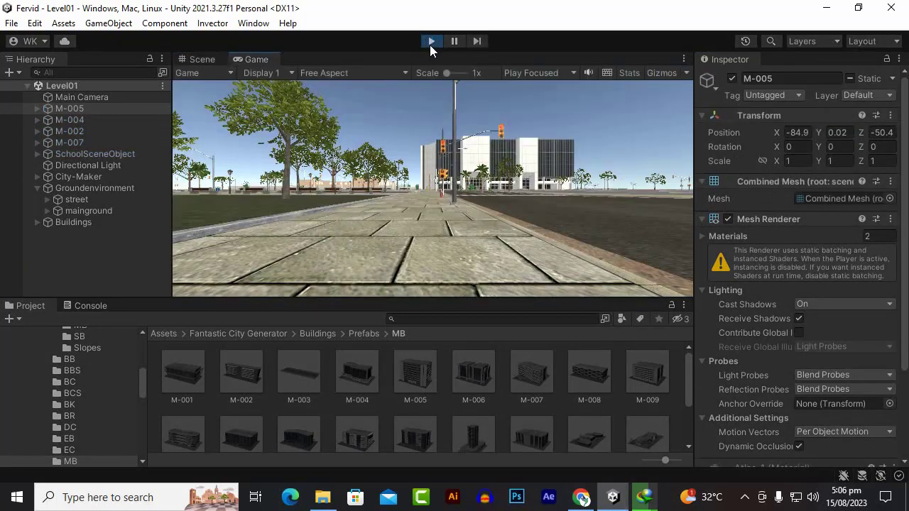
{"action": "left_click", "coordinate": [429, 42]}
{"action": "scroll", "coordinate": [448, 188], "scroll_direction": "down", "scroll_amount": 5}
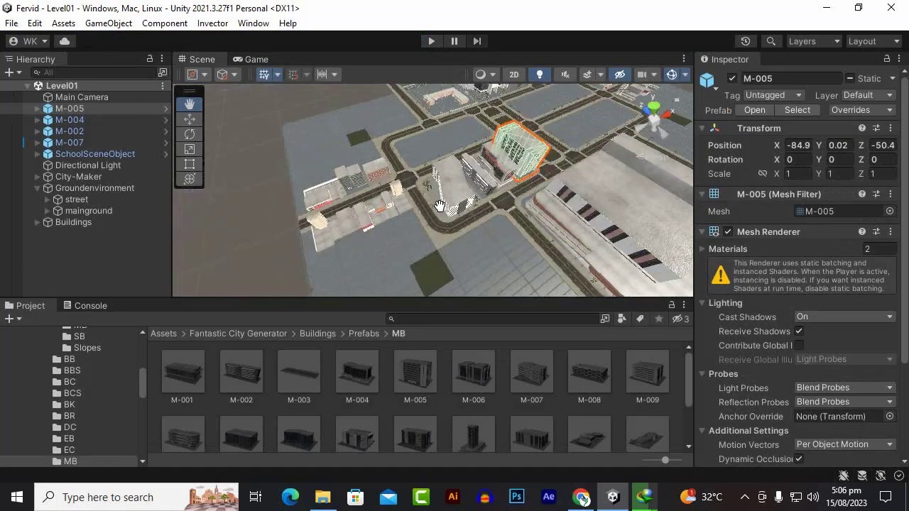
Place the M-006 building prefab on the empty block beyond the park strip from M-005 and set its Y position to 0.01.
{"action": "left_click_drag", "start_coordinate": [448, 199], "coordinate": [639, 248], "text": "alt"}
{"action": "scroll", "coordinate": [419, 255], "scroll_direction": "up", "scroll_amount": 3}
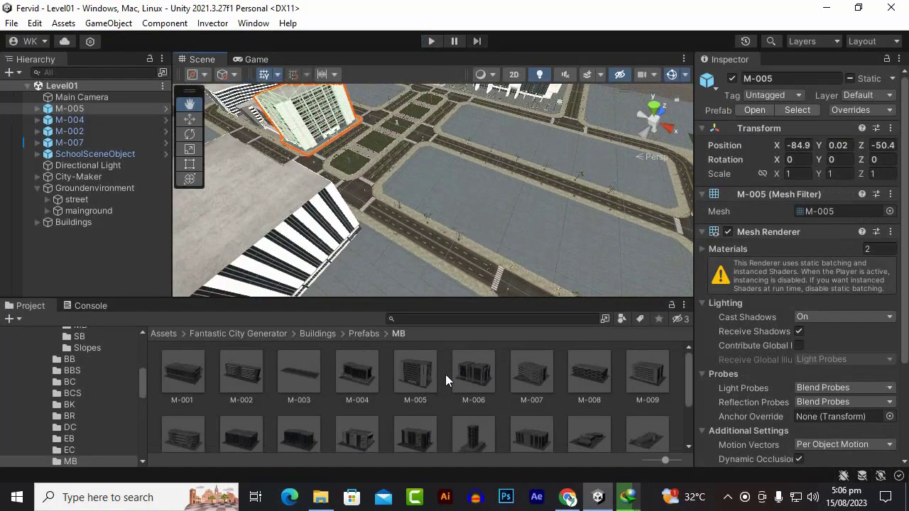
{"action": "scroll", "coordinate": [426, 180], "scroll_direction": "up", "scroll_amount": 3}
{"action": "left_click_drag", "start_coordinate": [427, 183], "coordinate": [366, 194]}
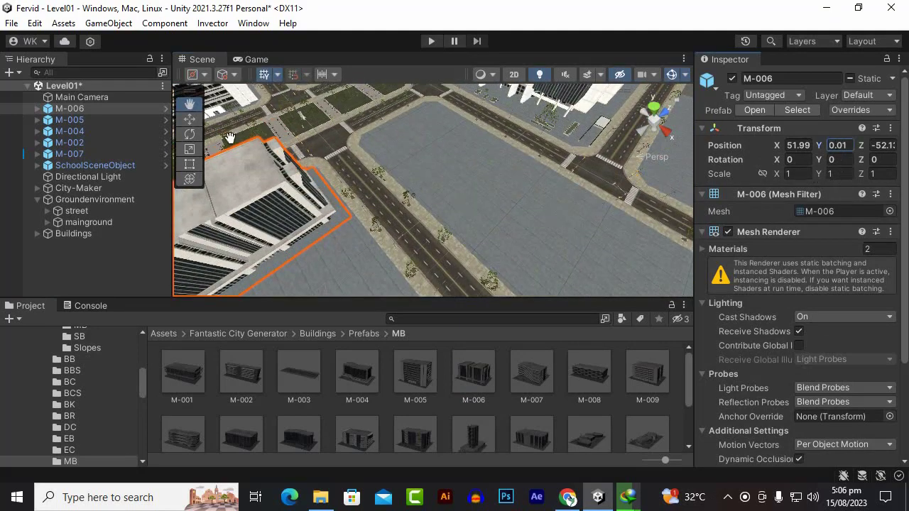
Move M-006 to about X 46.9, Z -48.4 so its base sits at the block's corner along the sidewalks.
{"action": "left_click", "coordinate": [481, 192]}
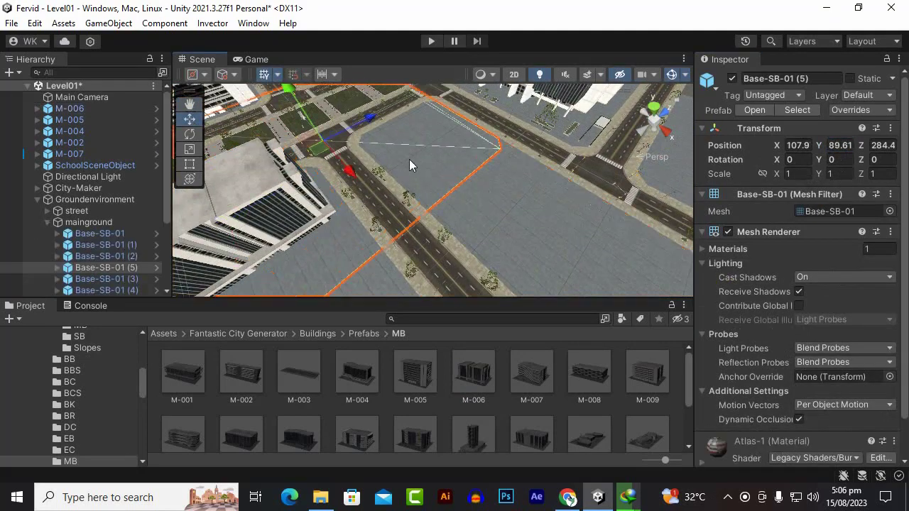
{"action": "left_click", "coordinate": [294, 196]}
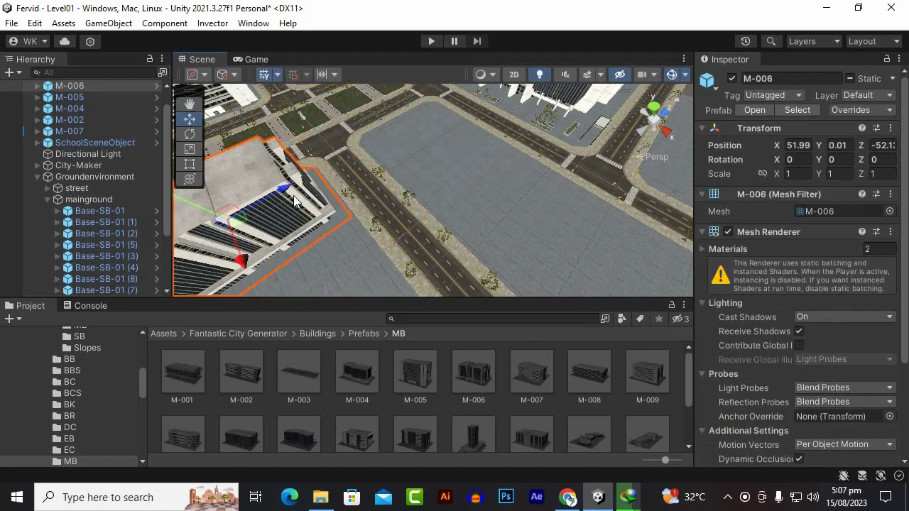
{"action": "left_click_drag", "start_coordinate": [294, 196], "coordinate": [355, 174], "text": "alt"}
{"action": "scroll", "coordinate": [516, 189], "scroll_direction": "up", "scroll_amount": 3}
{"action": "scroll", "coordinate": [517, 189], "scroll_direction": "down", "scroll_amount": 3}
{"action": "left_click_drag", "start_coordinate": [355, 174], "coordinate": [518, 179], "text": "alt"}
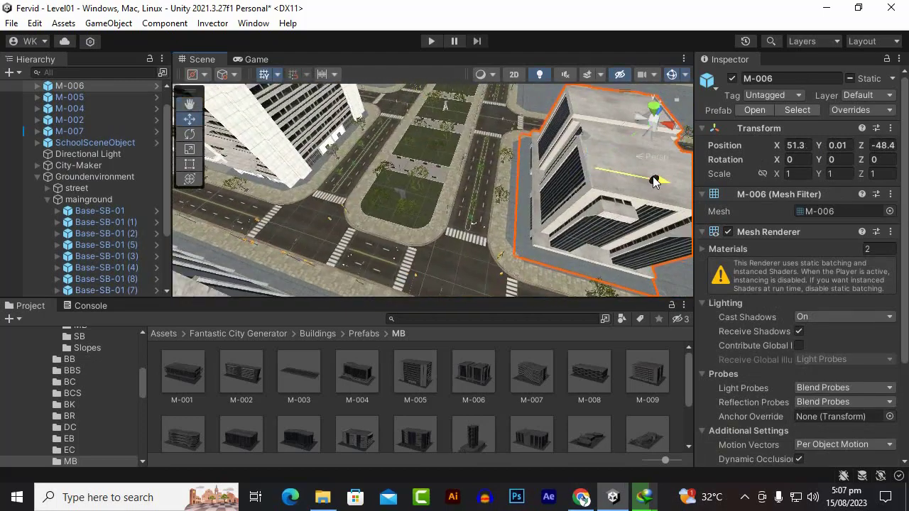
{"action": "left_click_drag", "start_coordinate": [655, 181], "coordinate": [511, 196]}
{"action": "scroll", "coordinate": [511, 196], "scroll_direction": "down", "scroll_amount": 5}
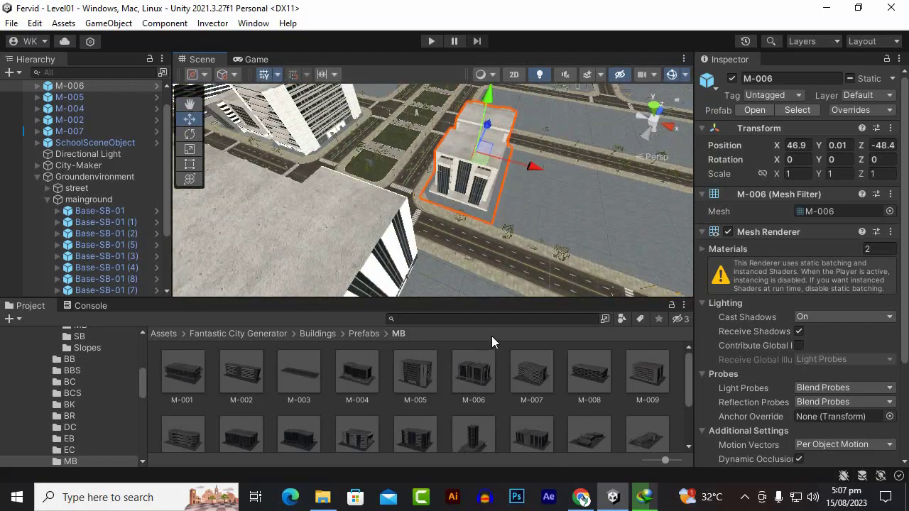
Place another M-007 building beside M-006 at about X 97.75, Z -50 and set its Y position to 0.02.
{"action": "left_click_drag", "start_coordinate": [534, 384], "coordinate": [495, 201]}
{"action": "type", "text": "0.02"}
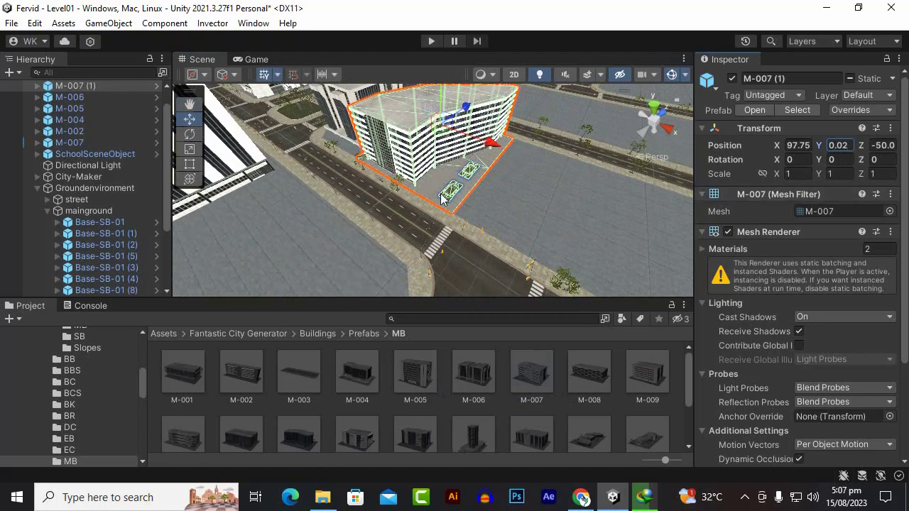
{"action": "left_click_drag", "start_coordinate": [441, 199], "coordinate": [595, 177], "text": "alt"}
{"action": "scroll", "coordinate": [485, 195], "scroll_direction": "down", "scroll_amount": 7}
{"action": "left_click_drag", "start_coordinate": [503, 207], "coordinate": [407, 194], "text": "alt"}
Place the M-008 building prefab beside the new M-007 and set its Y position to 0.01.
{"action": "left_click_drag", "start_coordinate": [532, 372], "coordinate": [509, 187]}
{"action": "scroll", "coordinate": [475, 222], "scroll_direction": "down", "scroll_amount": 6}
{"action": "left_click_drag", "start_coordinate": [570, 375], "coordinate": [436, 174]}
{"action": "scroll", "coordinate": [437, 177], "scroll_direction": "up", "scroll_amount": 5}
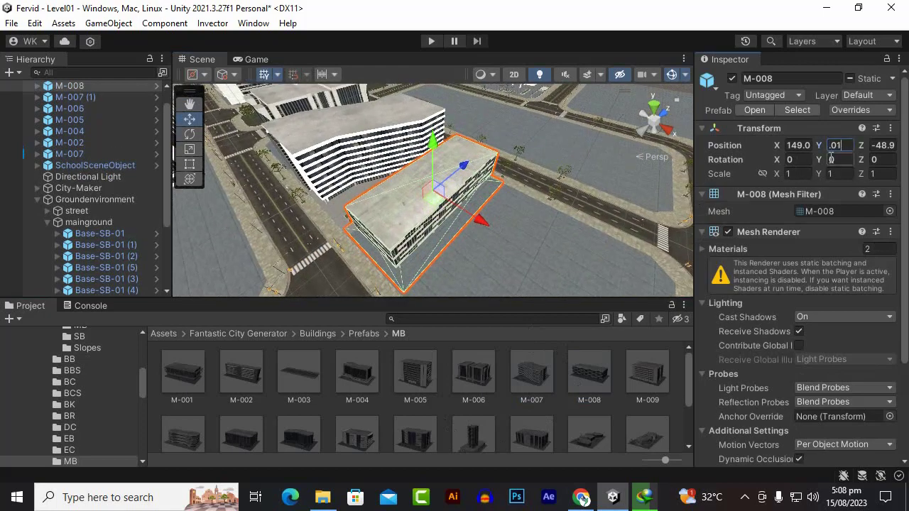
{"action": "scroll", "coordinate": [398, 202], "scroll_direction": "up", "scroll_amount": 2}
Move M-008 to about X 152.8, Z -50.2 so its base lines up with the neighbouring building and sidewalks.
{"action": "left_click_drag", "start_coordinate": [397, 202], "coordinate": [645, 41], "text": "alt"}
{"action": "scroll", "coordinate": [551, 143], "scroll_direction": "up", "scroll_amount": 2}
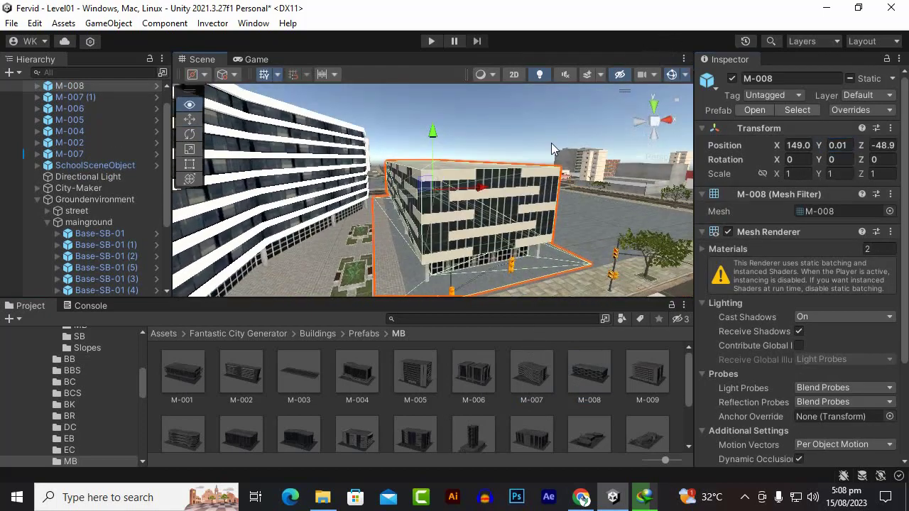
{"action": "left_click_drag", "start_coordinate": [466, 187], "coordinate": [223, 191]}
{"action": "left_click_drag", "start_coordinate": [440, 268], "coordinate": [346, 272], "text": "alt"}
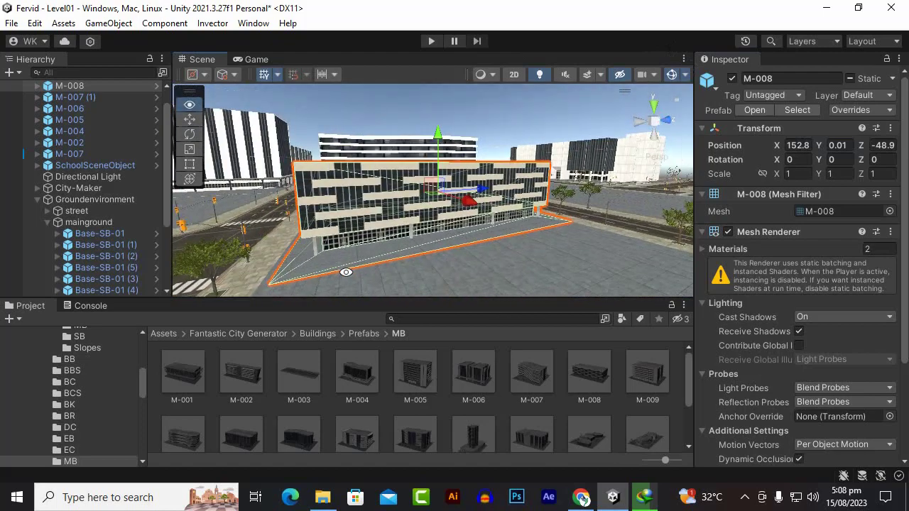
{"action": "left_click_drag", "start_coordinate": [478, 188], "coordinate": [481, 189]}
{"action": "left_click_drag", "start_coordinate": [481, 188], "coordinate": [253, 197], "text": "alt"}
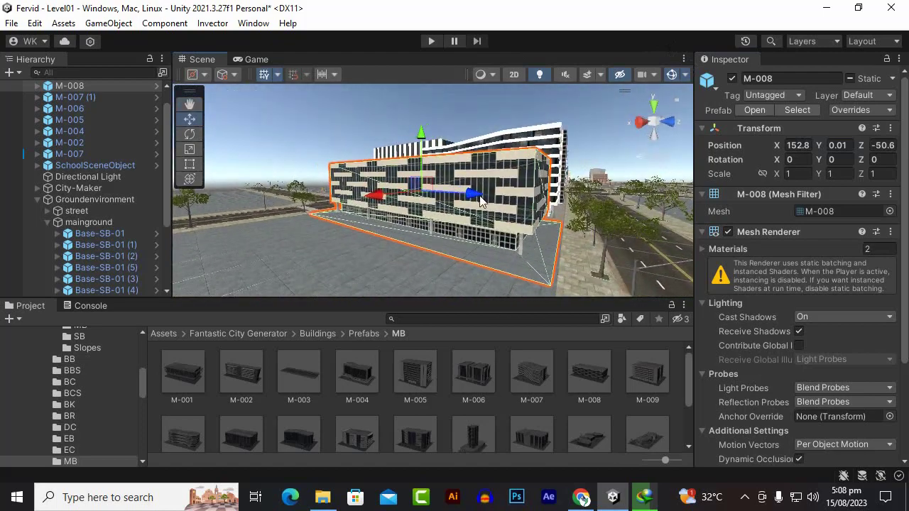
{"action": "left_click_drag", "start_coordinate": [481, 192], "coordinate": [478, 193]}
{"action": "left_click_drag", "start_coordinate": [478, 192], "coordinate": [769, 234], "text": "alt"}
{"action": "scroll", "coordinate": [433, 276], "scroll_direction": "down", "scroll_amount": 2}
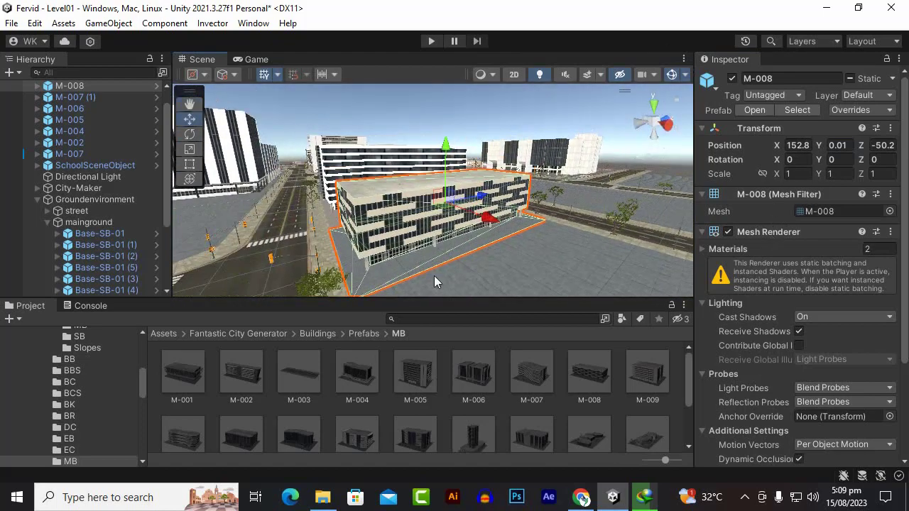
Replace a trial second M-008 with the M-009 prefab beside M-008 and set its Y position to 0.01.
{"action": "left_click_drag", "start_coordinate": [589, 390], "coordinate": [503, 267]}
{"action": "key", "text": "Delete"}
{"action": "left_click_drag", "start_coordinate": [649, 403], "coordinate": [517, 264]}
{"action": "scroll", "coordinate": [515, 248], "scroll_direction": "down", "scroll_amount": 3}
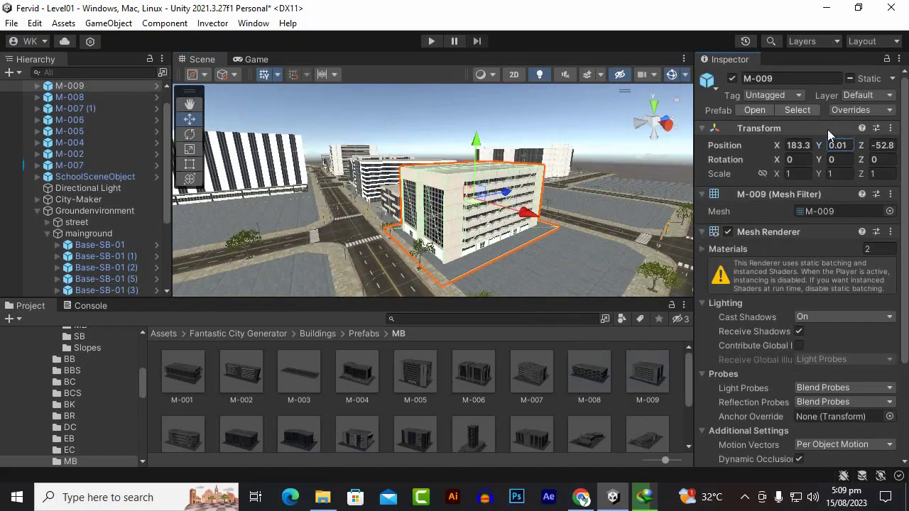
Shift M-009 along Z to about -49.6 and adjust it along X on the block beside M-008.
{"action": "scroll", "coordinate": [480, 223], "scroll_direction": "up", "scroll_amount": 2}
{"action": "left_click_drag", "start_coordinate": [544, 197], "coordinate": [402, 187], "text": "alt"}
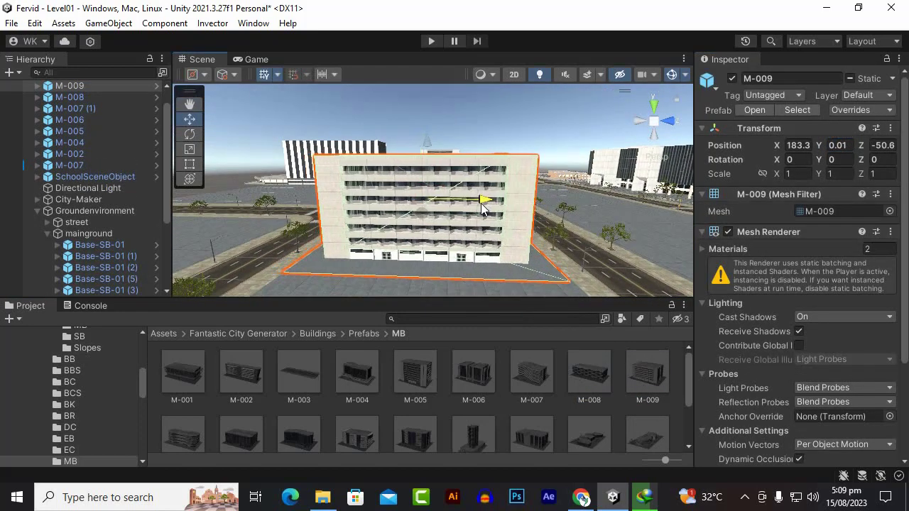
{"action": "left_click_drag", "start_coordinate": [482, 206], "coordinate": [490, 206]}
{"action": "left_click_drag", "start_coordinate": [490, 206], "coordinate": [777, 249], "text": "alt"}
{"action": "left_click_drag", "start_coordinate": [568, 202], "coordinate": [446, 201]}
{"action": "left_click_drag", "start_coordinate": [611, 270], "coordinate": [521, 381], "text": "alt"}
{"action": "left_click_drag", "start_coordinate": [321, 250], "coordinate": [243, 252]}
Delete the trial object and place the M-010 building prefab at the end of the block beside M-009.
{"action": "left_click_drag", "start_coordinate": [447, 259], "coordinate": [456, 236], "text": "alt"}
{"action": "key", "text": "Delete"}
{"action": "left_click_drag", "start_coordinate": [196, 443], "coordinate": [590, 217]}
{"action": "left_click_drag", "start_coordinate": [597, 253], "coordinate": [796, 304], "text": "alt"}
Select M-009 and move it along X to about 180.8 against M-008, keeping its Y position at 0.01.
{"action": "left_click", "coordinate": [448, 210]}
{"action": "scroll", "coordinate": [455, 210], "scroll_direction": "up", "scroll_amount": 5}
{"action": "left_click_drag", "start_coordinate": [506, 204], "coordinate": [390, 168]}
{"action": "left_click", "coordinate": [518, 206]}
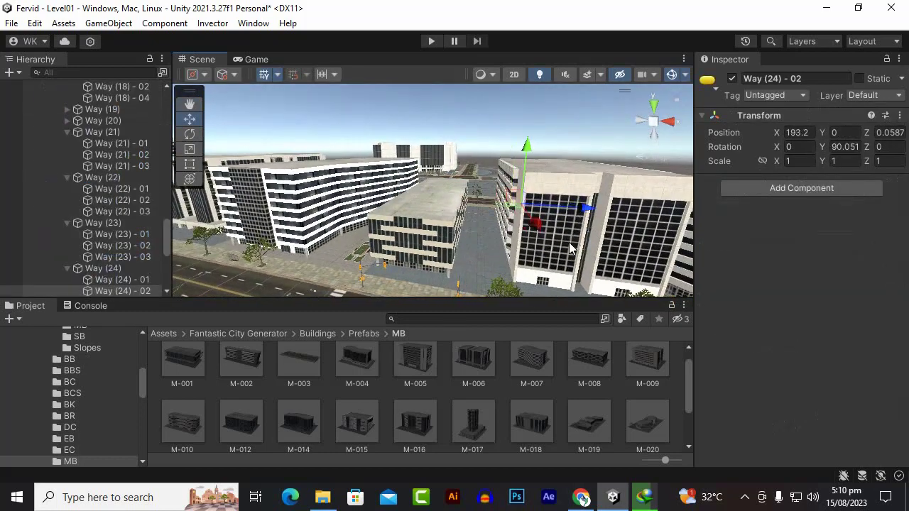
{"action": "left_click", "coordinate": [571, 248]}
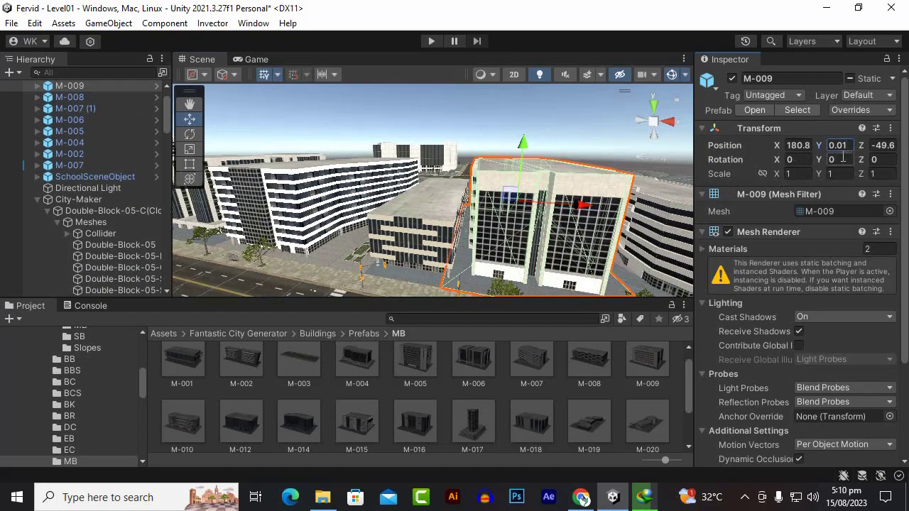
{"action": "scroll", "coordinate": [583, 228], "scroll_direction": "down", "scroll_amount": 3}
Move M-010 to about X 219.1, Z -49.4 so its base meets M-009 and the surrounding sidewalks.
{"action": "left_click", "coordinate": [589, 223]}
{"action": "left_click_drag", "start_coordinate": [588, 223], "coordinate": [587, 244], "text": "alt"}
{"action": "left_click_drag", "start_coordinate": [515, 263], "coordinate": [545, 260], "text": "alt"}
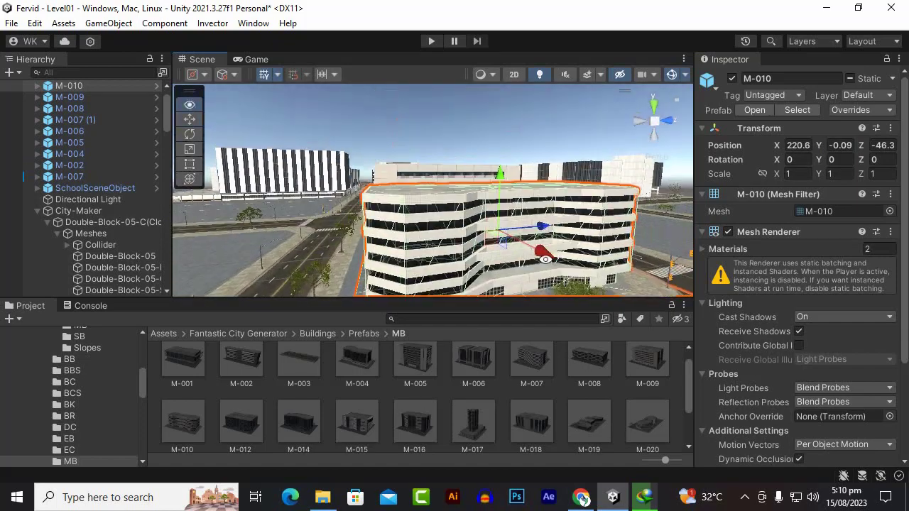
{"action": "left_click_drag", "start_coordinate": [537, 224], "coordinate": [536, 224]}
{"action": "left_click_drag", "start_coordinate": [535, 225], "coordinate": [333, 264], "text": "alt"}
{"action": "left_click_drag", "start_coordinate": [228, 257], "coordinate": [265, 243], "text": "alt"}
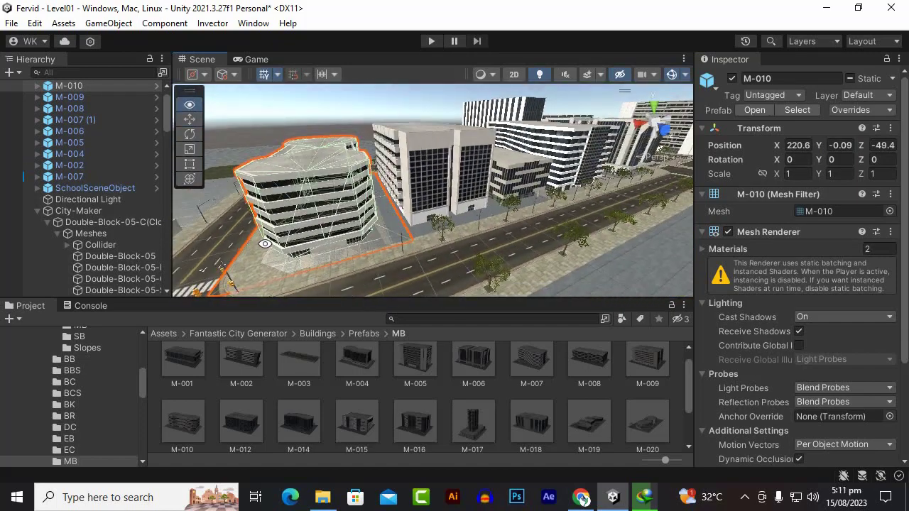
{"action": "left_click_drag", "start_coordinate": [253, 186], "coordinate": [261, 186]}
{"action": "left_click_drag", "start_coordinate": [261, 185], "coordinate": [367, 187], "text": "alt"}
{"action": "scroll", "coordinate": [452, 223], "scroll_direction": "up", "scroll_amount": 3}
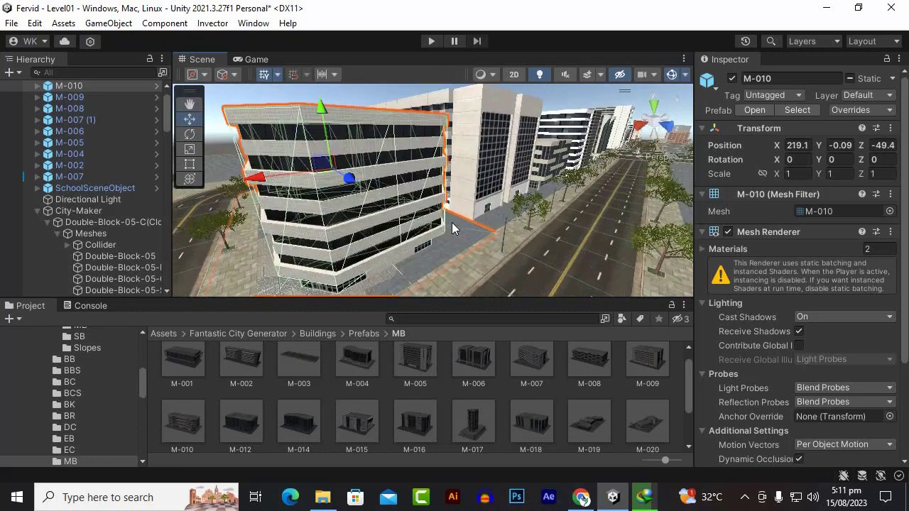
Try Y positions of 0.01 and 0.02 for M-010 and check how its base meets the ground.
{"action": "left_click_drag", "start_coordinate": [581, 213], "coordinate": [570, 213], "text": "alt"}
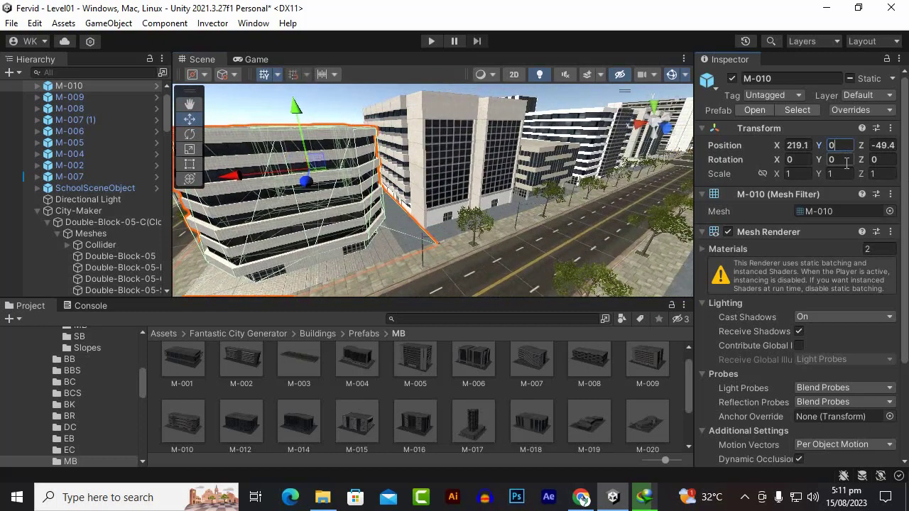
{"action": "scroll", "coordinate": [458, 235], "scroll_direction": "up", "scroll_amount": 3}
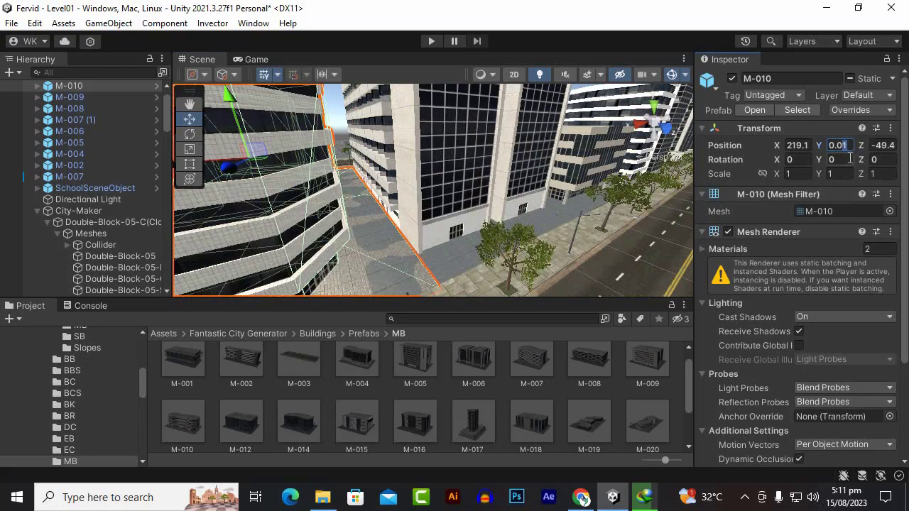
{"action": "scroll", "coordinate": [483, 236], "scroll_direction": "down", "scroll_amount": 2}
{"action": "left_click", "coordinate": [446, 235]}
{"action": "left_click_drag", "start_coordinate": [450, 207], "coordinate": [533, 211], "text": "alt"}
{"action": "scroll", "coordinate": [533, 211], "scroll_direction": "down", "scroll_amount": 5}
{"action": "left_click", "coordinate": [454, 213]}
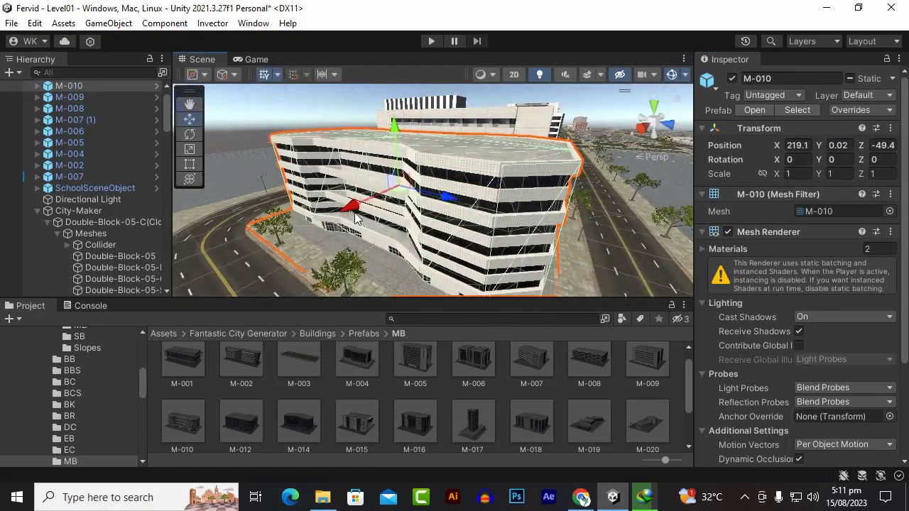
Set M-010's Y position to 0 and undo the trial of a negative value.
{"action": "mouse_move", "coordinate": [351, 205]}
{"action": "left_mouse_down"}
{"action": "mouse_move", "coordinate": [342, 209]}
{"action": "mouse_move", "coordinate": [461, 181]}
{"action": "mouse_move", "coordinate": [385, 199]}
{"action": "mouse_move", "coordinate": [298, 184]}
{"action": "mouse_move", "coordinate": [353, 189]}
{"action": "left_mouse_up"}
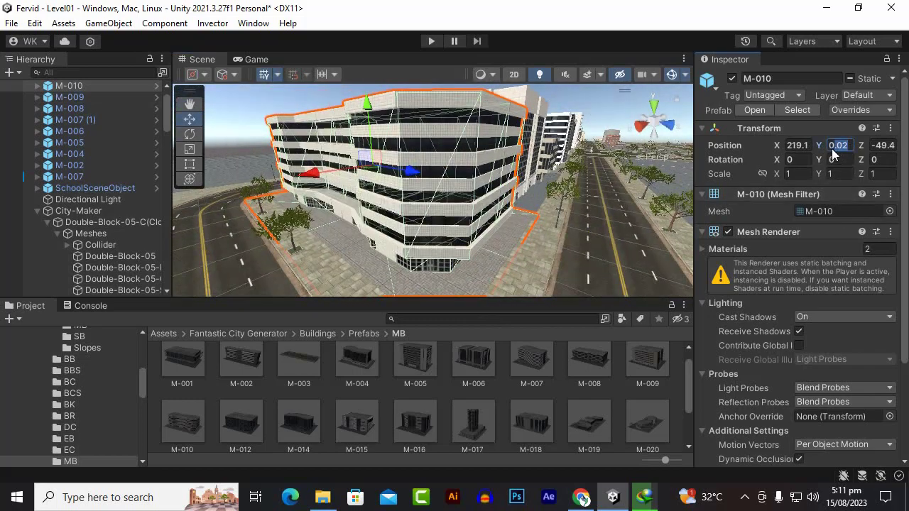
{"action": "type", "text": "0"}
{"action": "scroll", "coordinate": [488, 220], "scroll_direction": "up", "scroll_amount": 3}
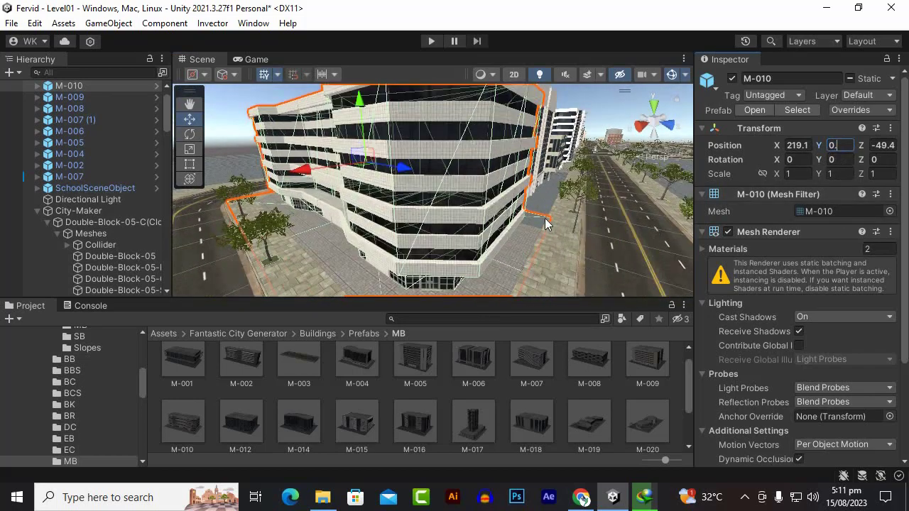
{"action": "left_click_drag", "start_coordinate": [488, 219], "coordinate": [625, 213], "text": "alt"}
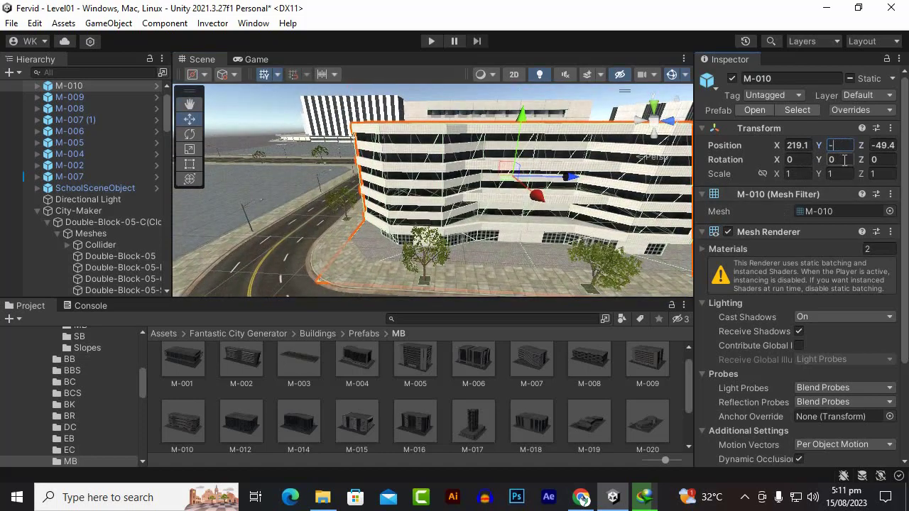
{"action": "left_click_drag", "start_coordinate": [389, 220], "coordinate": [320, 241], "text": "alt"}
{"action": "key", "text": "ctrl+z"}
{"action": "scroll", "coordinate": [549, 171], "scroll_direction": "down", "scroll_amount": 3}
{"action": "left_click_drag", "start_coordinate": [549, 171], "coordinate": [399, 207], "text": "alt"}
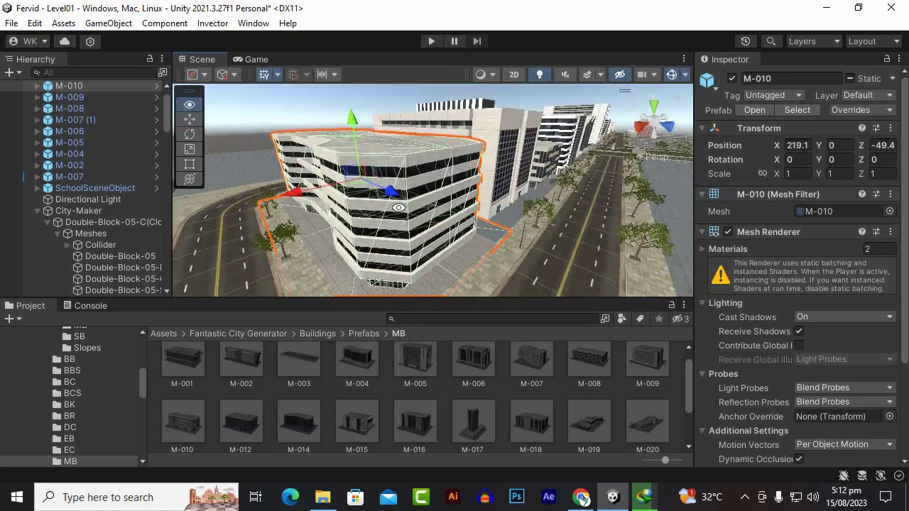
Narrow M-010 to an X scale of about 0.874 and shift it along X to about 219.5.
{"action": "left_click", "coordinate": [190, 120]}
{"action": "left_click_drag", "start_coordinate": [313, 178], "coordinate": [352, 158], "text": "alt"}
{"action": "left_click_drag", "start_coordinate": [352, 158], "coordinate": [254, 171], "text": "alt"}
{"action": "left_click_drag", "start_coordinate": [254, 172], "coordinate": [278, 206], "text": "alt"}
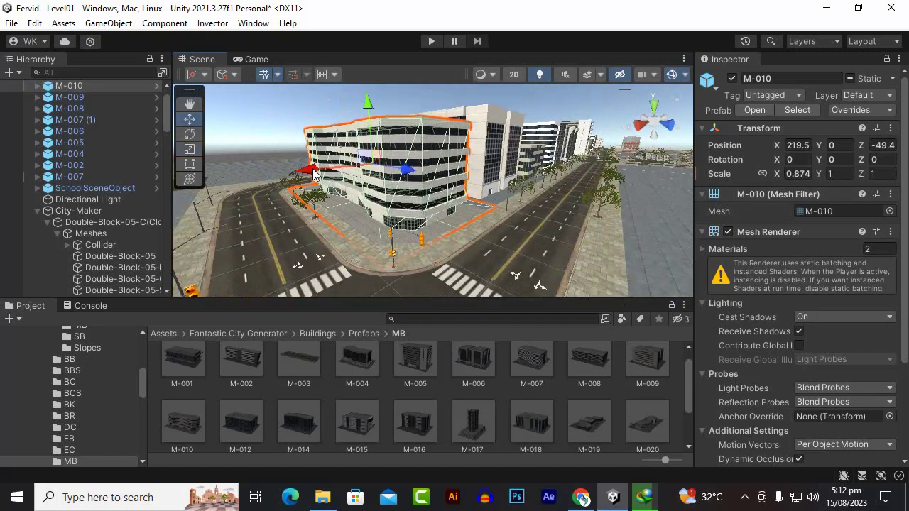
{"action": "left_click_drag", "start_coordinate": [315, 174], "coordinate": [341, 216], "text": "alt"}
{"action": "scroll", "coordinate": [341, 216], "scroll_direction": "up", "scroll_amount": 3}
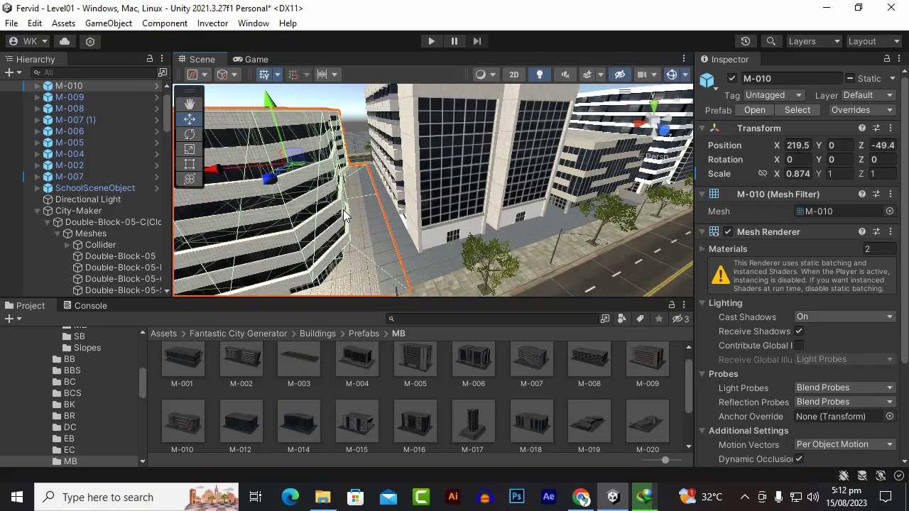
Try a second M-010 on the empty block across the road and delete it.
{"action": "scroll", "coordinate": [343, 209], "scroll_direction": "down", "scroll_amount": 8}
{"action": "left_click_drag", "start_coordinate": [343, 209], "coordinate": [384, 193], "text": "alt"}
{"action": "scroll", "coordinate": [431, 248], "scroll_direction": "up", "scroll_amount": 3}
{"action": "left_click_drag", "start_coordinate": [431, 249], "coordinate": [698, 264], "text": "alt"}
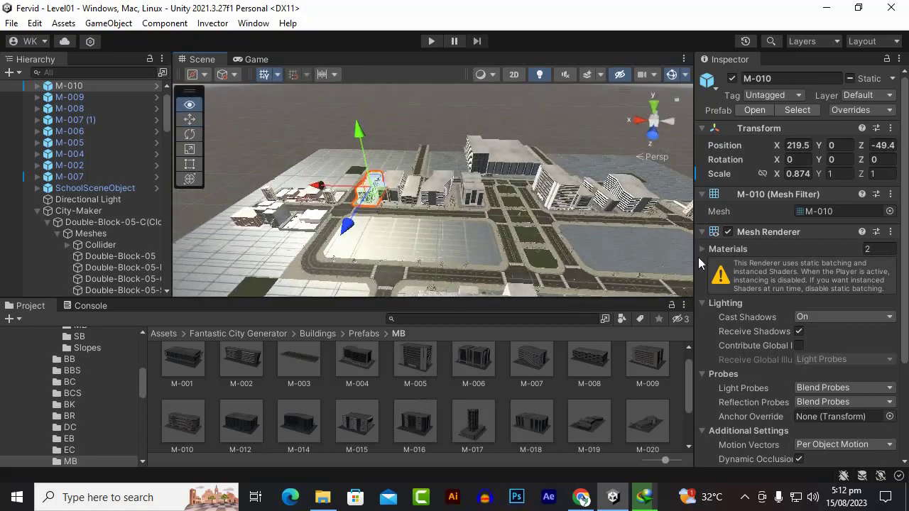
{"action": "left_click_drag", "start_coordinate": [441, 213], "coordinate": [625, 220], "text": "alt"}
{"action": "scroll", "coordinate": [427, 250], "scroll_direction": "up", "scroll_amount": 3}
{"action": "left_click_drag", "start_coordinate": [427, 250], "coordinate": [495, 260], "text": "alt"}
{"action": "scroll", "coordinate": [303, 382], "scroll_direction": "up", "scroll_amount": 1}
{"action": "scroll", "coordinate": [303, 382], "scroll_direction": "down", "scroll_amount": 4}
{"action": "scroll", "coordinate": [295, 403], "scroll_direction": "up", "scroll_amount": 1}
{"action": "scroll", "coordinate": [477, 273], "scroll_direction": "up", "scroll_amount": 1}
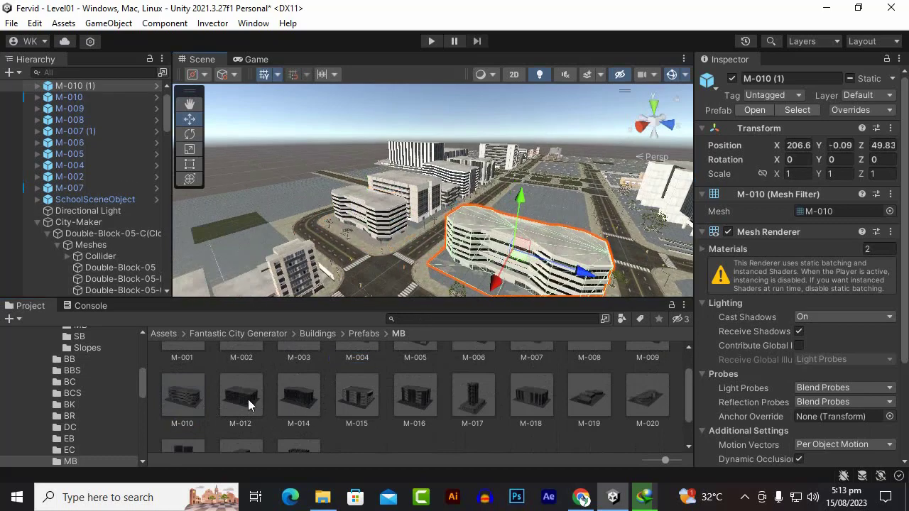
{"action": "key", "text": "Delete"}
Place an M-012 at the block's corner opposite M-010, about X 208.8, Z 50.2, with its Y position at 0.01.
{"action": "left_click_drag", "start_coordinate": [248, 402], "coordinate": [508, 263]}
{"action": "left_click_drag", "start_coordinate": [554, 226], "coordinate": [438, 218], "text": "alt"}
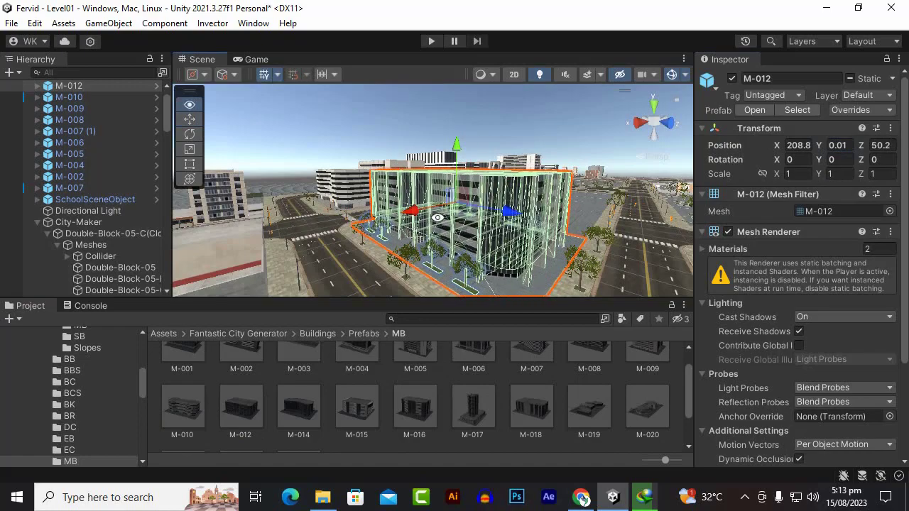
{"action": "right_click_drag", "start_coordinate": [438, 218], "coordinate": [472, 201]}
{"action": "key", "text": "w"}
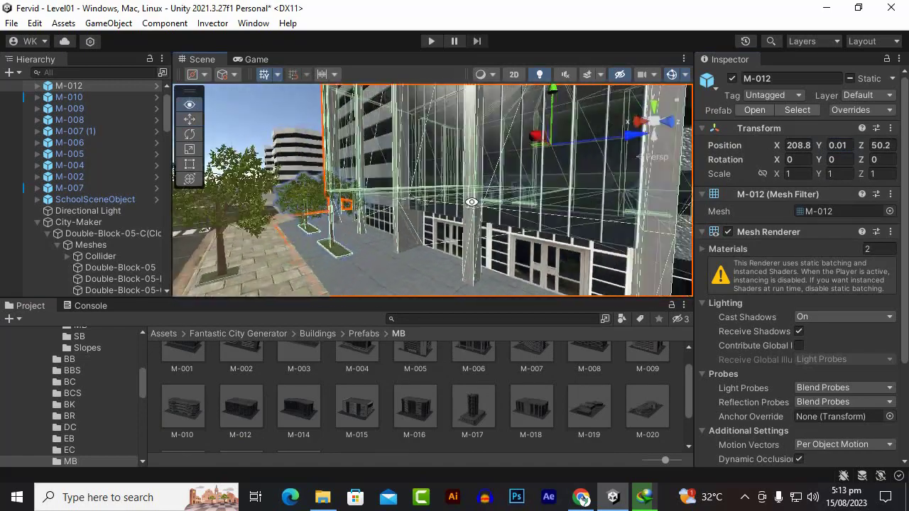
{"action": "left_click_drag", "start_coordinate": [471, 202], "coordinate": [400, 243], "text": "alt"}
{"action": "scroll", "coordinate": [381, 241], "scroll_direction": "down", "scroll_amount": 3}
Place an M-014 beside M-012 at about X 158, Z 54.86 and set its Y position to 0.01.
{"action": "left_click_drag", "start_coordinate": [288, 407], "coordinate": [479, 264]}
{"action": "key", "text": "s"}
{"action": "right_click_drag", "start_coordinate": [490, 257], "coordinate": [532, 234]}
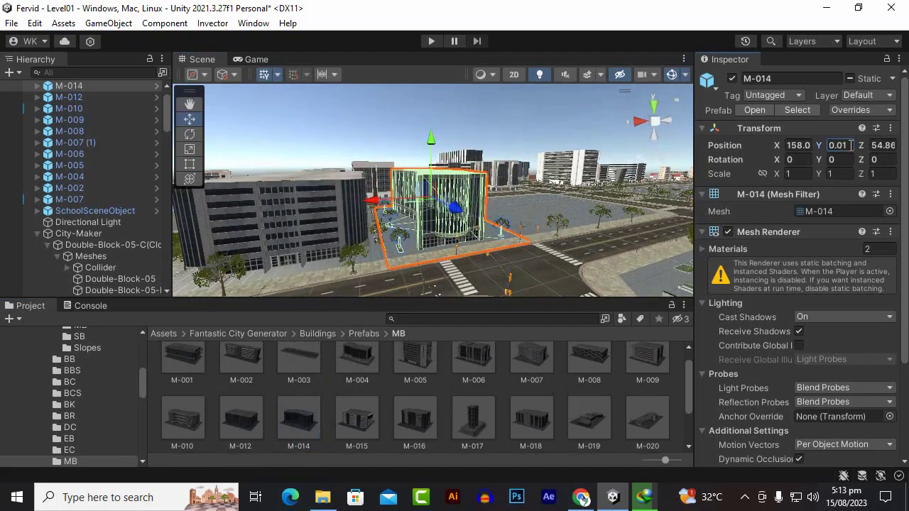
{"action": "scroll", "coordinate": [469, 234], "scroll_direction": "up", "scroll_amount": 3}
{"action": "left_click_drag", "start_coordinate": [469, 235], "coordinate": [647, 353], "text": "alt"}
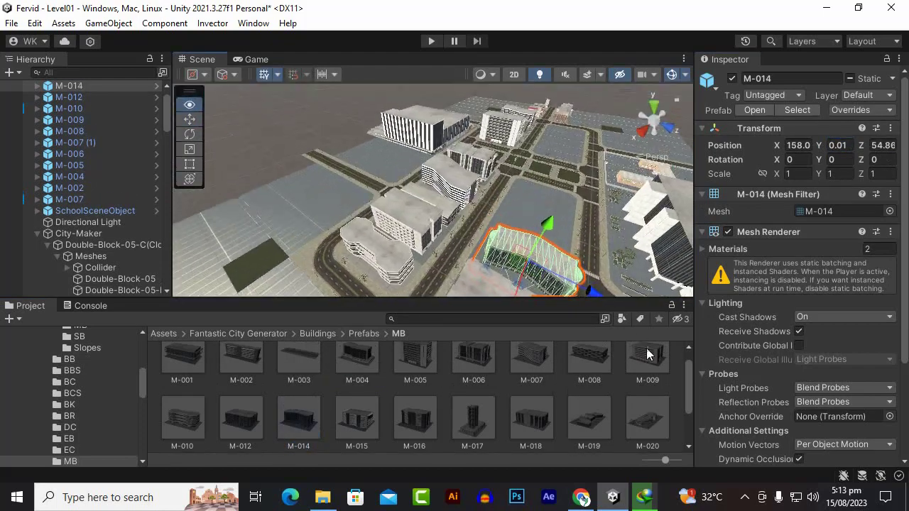
Move M-014 to about X 156.6, Z 50.5 so its base lines up with M-012 and the sidewalks.
{"action": "left_click", "coordinate": [653, 107]}
{"action": "left_click_drag", "start_coordinate": [492, 156], "coordinate": [764, 157], "text": "alt"}
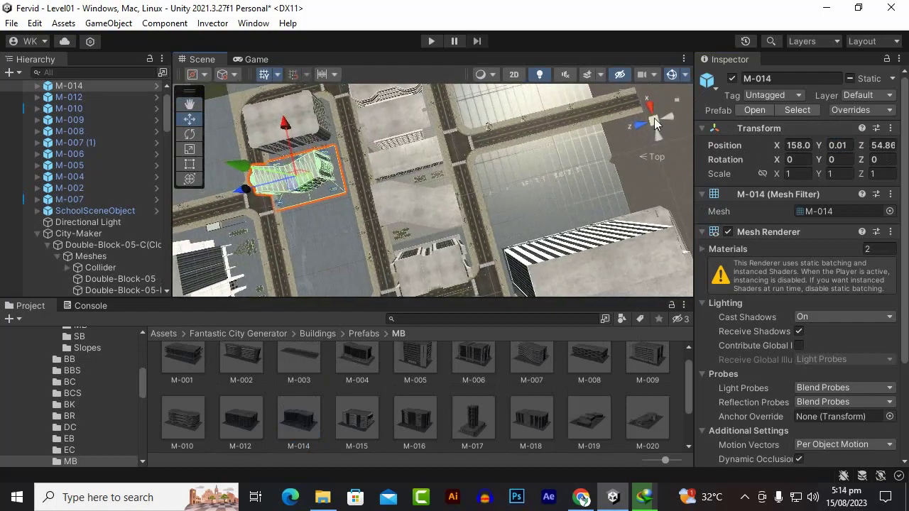
{"action": "left_click", "coordinate": [654, 121]}
{"action": "scroll", "coordinate": [287, 178], "scroll_direction": "up", "scroll_amount": 4}
{"action": "left_click_drag", "start_coordinate": [227, 181], "coordinate": [229, 181]}
{"action": "left_click_drag", "start_coordinate": [391, 229], "coordinate": [457, 301], "text": "alt"}
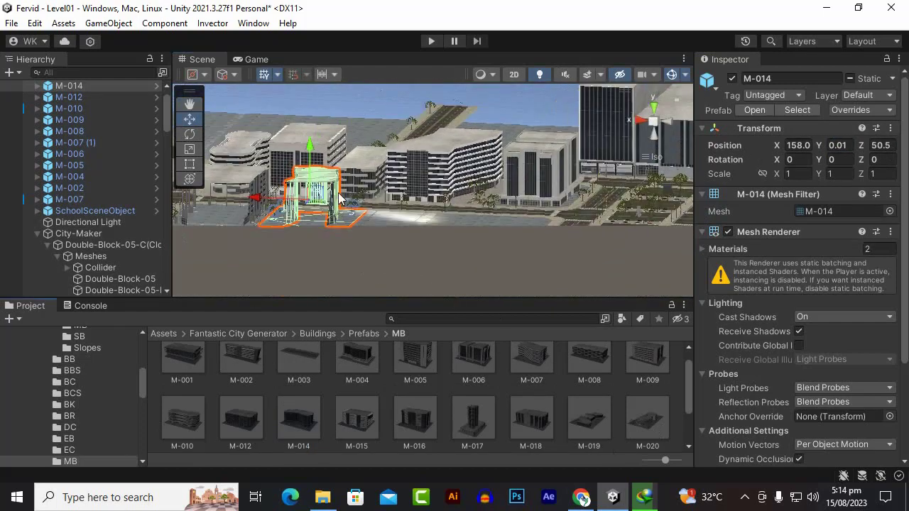
{"action": "key", "text": "f"}
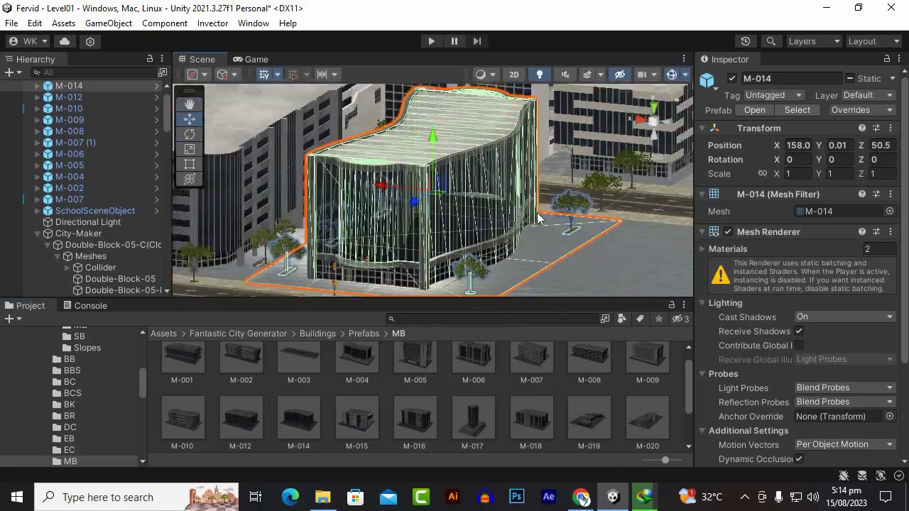
{"action": "mouse_move", "coordinate": [537, 213]}
{"action": "left_mouse_down", "text": "alt"}
{"action": "mouse_move", "coordinate": [625, 234]}
{"action": "mouse_move", "coordinate": [552, 237]}
{"action": "mouse_move", "coordinate": [544, 214]}
{"action": "left_mouse_up", "text": "alt"}
{"action": "left_click_drag", "start_coordinate": [379, 194], "coordinate": [387, 212]}
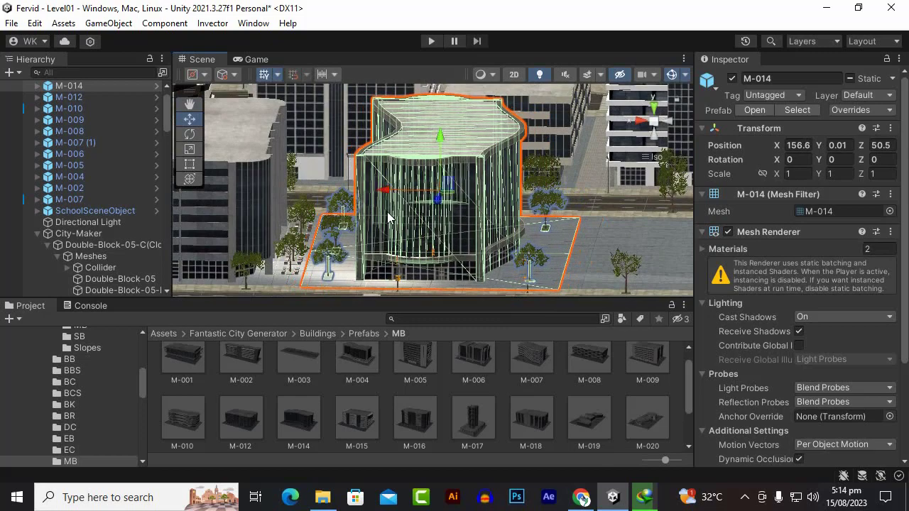
Deselect the building, run the scene briefly in Play mode and stop it.
{"action": "scroll", "coordinate": [387, 212], "scroll_direction": "down", "scroll_amount": 5}
{"action": "left_click", "coordinate": [360, 273]}
{"action": "left_click_drag", "start_coordinate": [359, 273], "coordinate": [356, 345], "text": "alt"}
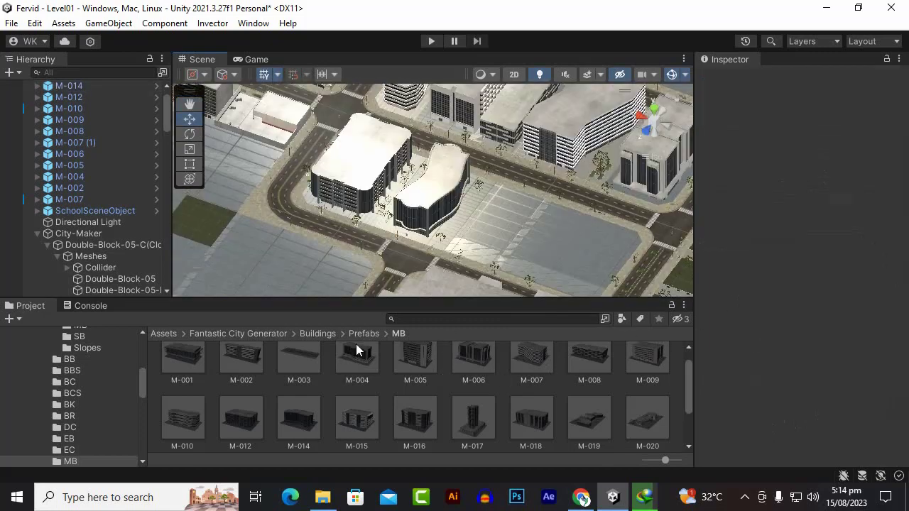
{"action": "left_click", "coordinate": [431, 40]}
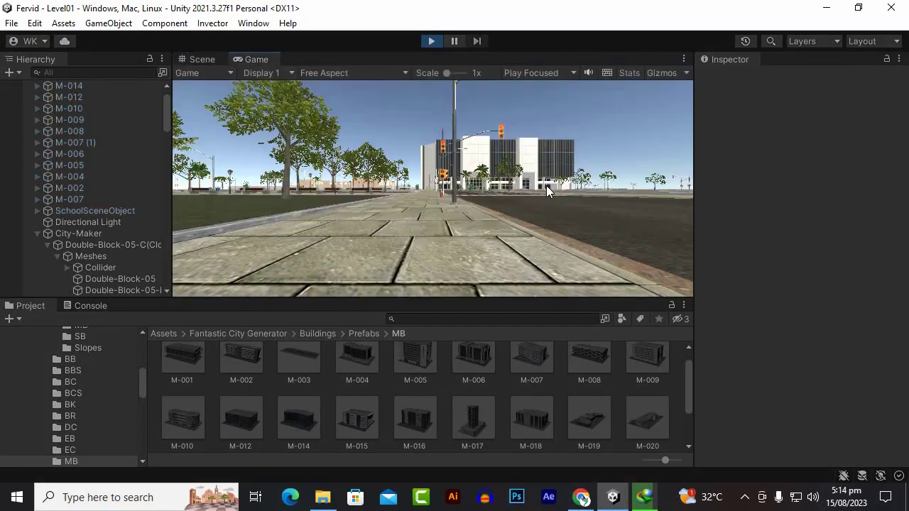
{"action": "left_click", "coordinate": [431, 40]}
Replace a mistakenly placed second M-014 with an M-015 beside the first one, at about X 113.77, Z 40.12.
{"action": "left_click_drag", "start_coordinate": [298, 418], "coordinate": [516, 229]}
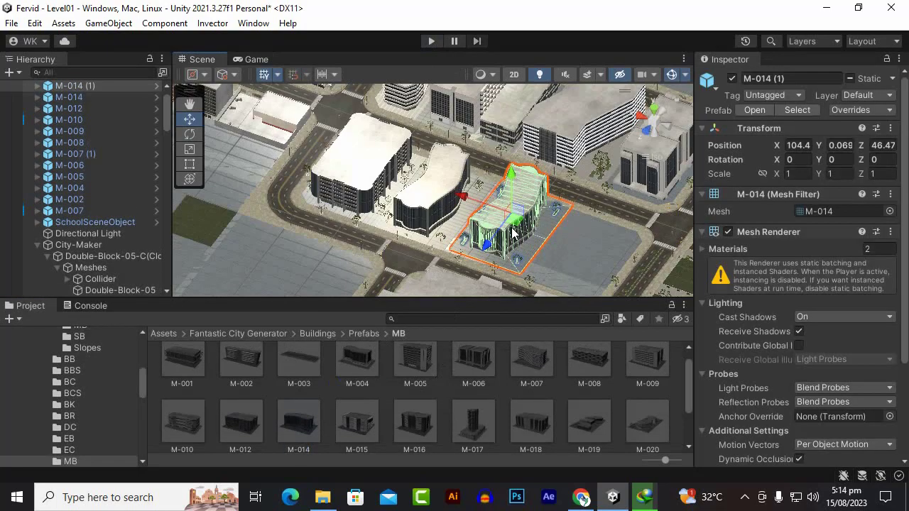
{"action": "key", "text": "Delete"}
{"action": "left_click_drag", "start_coordinate": [357, 424], "coordinate": [502, 218]}
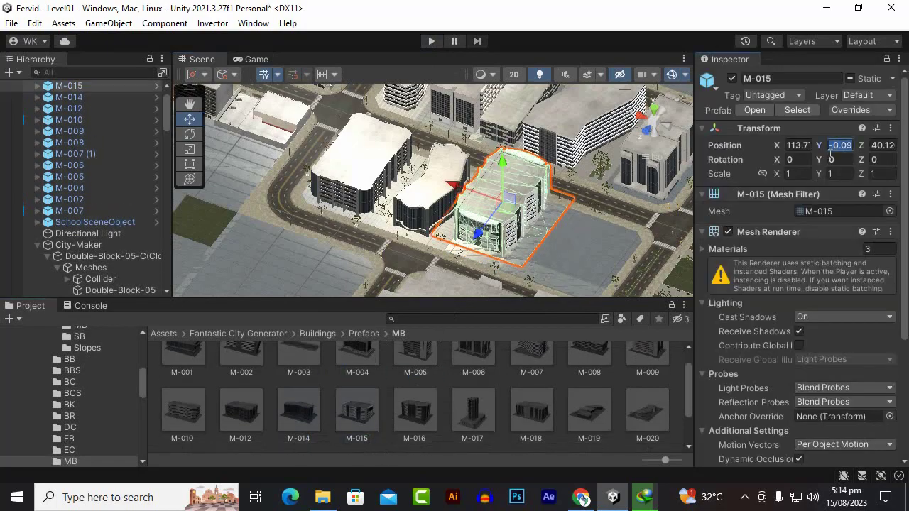
Position M-015 at Y 0.01 and about Z 49.7 between the sidewalks, and save the scene.
{"action": "scroll", "coordinate": [537, 190], "scroll_direction": "up", "scroll_amount": 5}
{"action": "left_click_drag", "start_coordinate": [481, 207], "coordinate": [306, 81], "text": "alt"}
{"action": "scroll", "coordinate": [390, 238], "scroll_direction": "up", "scroll_amount": 1}
{"action": "left_click_drag", "start_coordinate": [400, 226], "coordinate": [370, 227]}
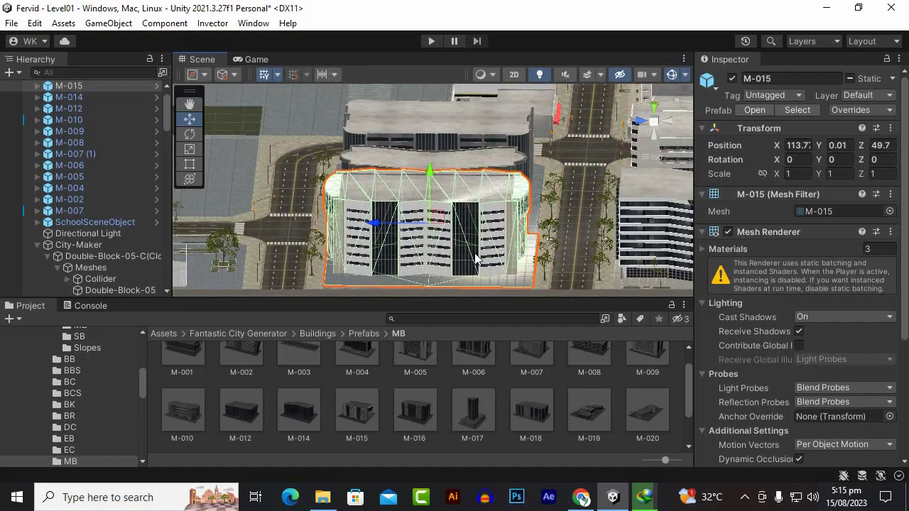
{"action": "scroll", "coordinate": [495, 233], "scroll_direction": "down", "scroll_amount": 3}
{"action": "key", "text": "ctrl+s"}
Move M-015 along X to about 100.2 and set its Y position to 0.001.
{"action": "left_click_drag", "start_coordinate": [456, 193], "coordinate": [728, 231], "text": "alt"}
{"action": "scroll", "coordinate": [517, 239], "scroll_direction": "up", "scroll_amount": 3}
{"action": "left_click_drag", "start_coordinate": [507, 201], "coordinate": [548, 212]}
{"action": "left_click_drag", "start_coordinate": [419, 177], "coordinate": [575, 160], "text": "alt"}
{"action": "scroll", "coordinate": [517, 208], "scroll_direction": "up", "scroll_amount": 5}
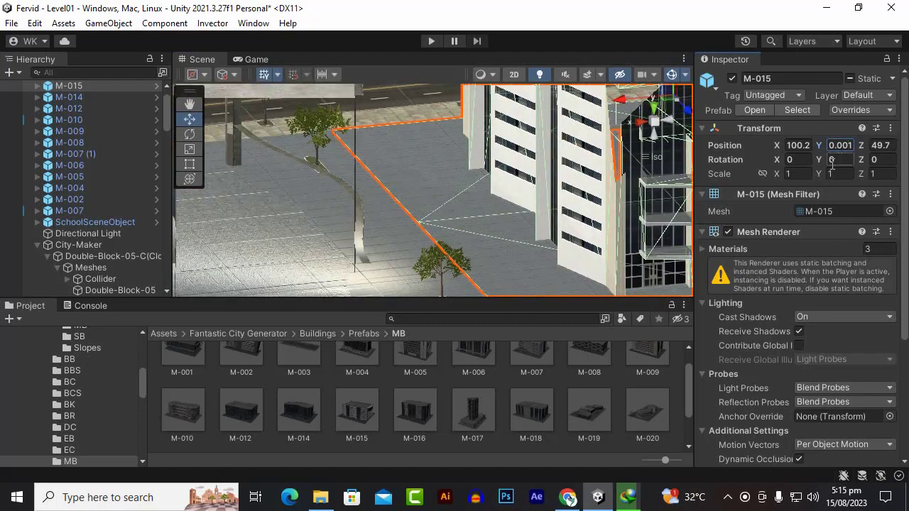
Move M-015 along X to about 113.4, closer to M-014.
{"action": "left_click_drag", "start_coordinate": [452, 208], "coordinate": [521, 171], "text": "alt"}
{"action": "left_click_drag", "start_coordinate": [581, 145], "coordinate": [523, 166]}
{"action": "scroll", "coordinate": [543, 220], "scroll_direction": "down", "scroll_amount": 5}
{"action": "scroll", "coordinate": [543, 221], "scroll_direction": "up", "scroll_amount": 3}
Place an M-016 beside M-015 at about X 73.41, Z 43.54 and set its Y position to 0.01.
{"action": "left_click_drag", "start_coordinate": [543, 221], "coordinate": [551, 244], "text": "alt"}
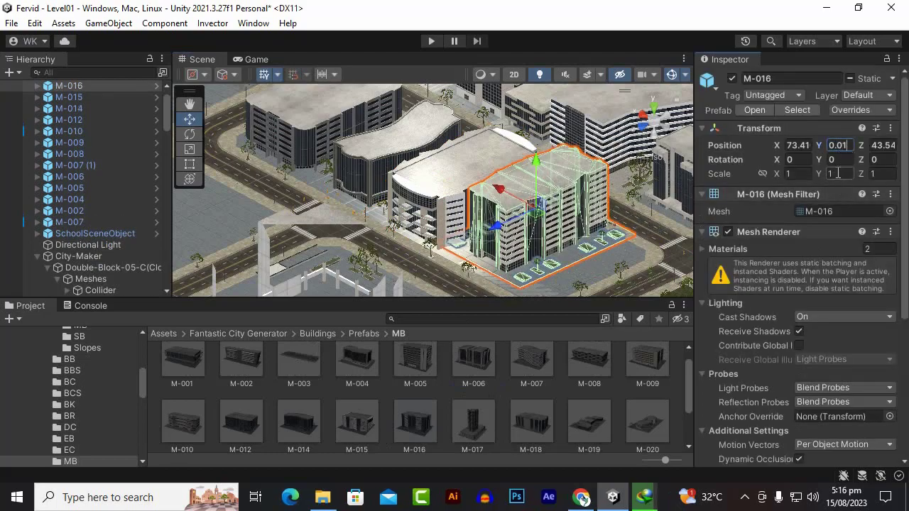
{"action": "scroll", "coordinate": [384, 227], "scroll_direction": "up", "scroll_amount": 3}
{"action": "left_click_drag", "start_coordinate": [385, 227], "coordinate": [516, 218], "text": "alt"}
{"action": "scroll", "coordinate": [517, 218], "scroll_direction": "down", "scroll_amount": 5}
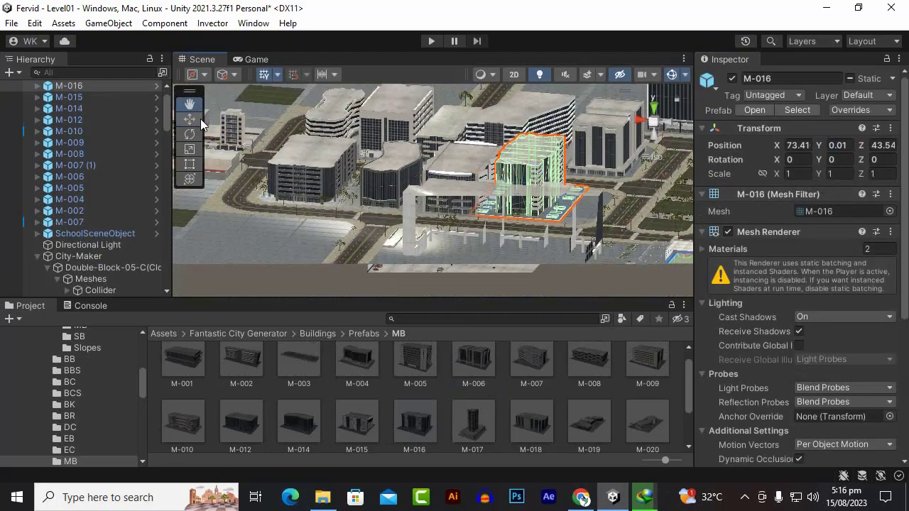
Move M-016 to about X 56.3, Z 50.7 near the block's end.
{"action": "left_click_drag", "start_coordinate": [207, 127], "coordinate": [420, 204], "text": "alt"}
{"action": "scroll", "coordinate": [369, 179], "scroll_direction": "up", "scroll_amount": 6}
{"action": "left_click", "coordinate": [189, 122]}
{"action": "mouse_move", "coordinate": [355, 226]}
{"action": "left_mouse_down", "text": "alt"}
{"action": "mouse_move", "coordinate": [357, 218]}
{"action": "mouse_move", "coordinate": [363, 241]}
{"action": "left_mouse_up", "text": "alt"}
{"action": "left_click_drag", "start_coordinate": [289, 145], "coordinate": [419, 160]}
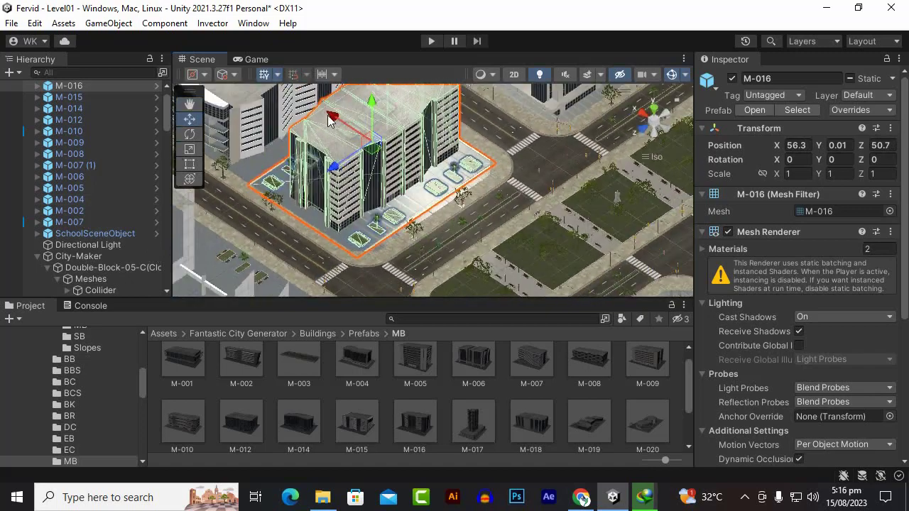
Shift M-016 along X to about 51.9 so its base meets the sidewalk at the block's end.
{"action": "left_click_drag", "start_coordinate": [331, 119], "coordinate": [341, 125]}
{"action": "scroll", "coordinate": [423, 210], "scroll_direction": "up", "scroll_amount": 1}
{"action": "scroll", "coordinate": [423, 210], "scroll_direction": "up", "scroll_amount": 5}
{"action": "left_click", "coordinate": [517, 198]}
{"action": "left_click_drag", "start_coordinate": [517, 198], "coordinate": [234, 302], "text": "alt"}
{"action": "scroll", "coordinate": [532, 203], "scroll_direction": "down", "scroll_amount": 7}
{"action": "left_click", "coordinate": [520, 205]}
{"action": "left_click", "coordinate": [447, 213]}
{"action": "scroll", "coordinate": [426, 206], "scroll_direction": "down", "scroll_amount": 7}
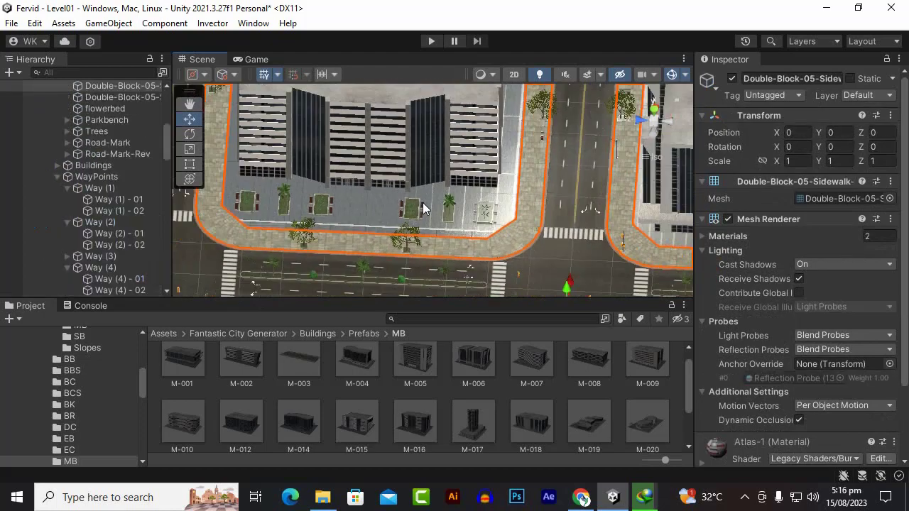
{"action": "left_click", "coordinate": [413, 196]}
{"action": "left_click_drag", "start_coordinate": [413, 201], "coordinate": [497, 128], "text": "alt"}
{"action": "left_click_drag", "start_coordinate": [329, 126], "coordinate": [346, 133]}
{"action": "left_click_drag", "start_coordinate": [383, 135], "coordinate": [313, 123], "text": "alt"}
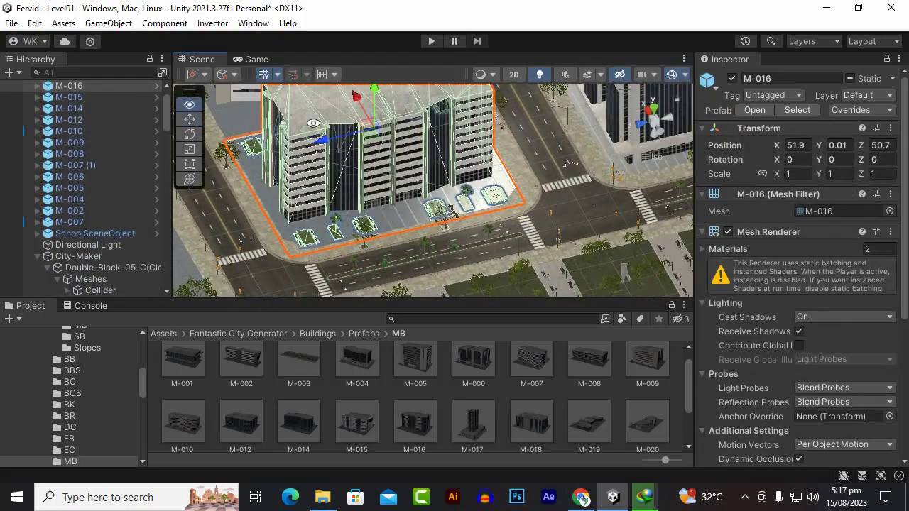
Stretch M-016 to a Z scale of about 1.025 and shift it to about Z 49.5 to fit the sidewalks.
{"action": "left_click", "coordinate": [189, 151]}
{"action": "scroll", "coordinate": [394, 194], "scroll_direction": "down", "scroll_amount": 1}
{"action": "left_click", "coordinate": [190, 105]}
{"action": "scroll", "coordinate": [385, 215], "scroll_direction": "up", "scroll_amount": 5}
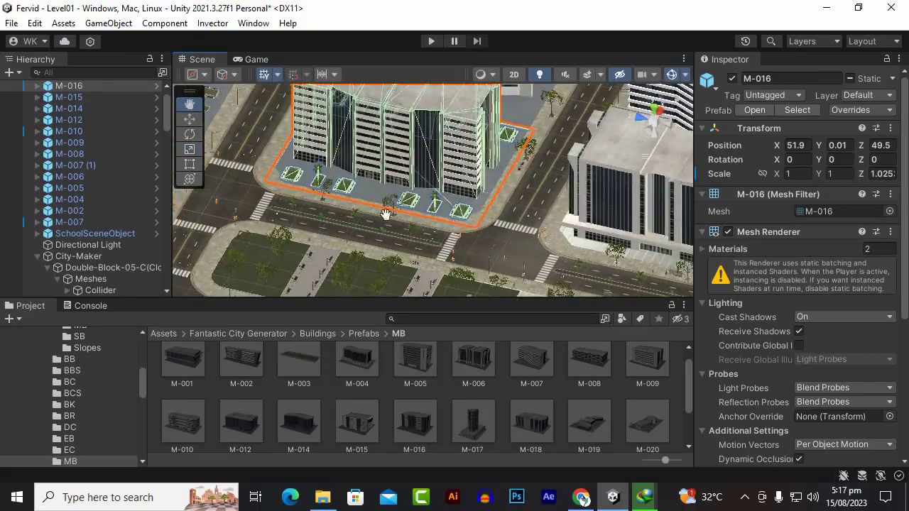
{"action": "scroll", "coordinate": [473, 218], "scroll_direction": "down", "scroll_amount": 5}
{"action": "left_click_drag", "start_coordinate": [473, 217], "coordinate": [523, 251], "text": "alt"}
{"action": "scroll", "coordinate": [442, 193], "scroll_direction": "down", "scroll_amount": 5}
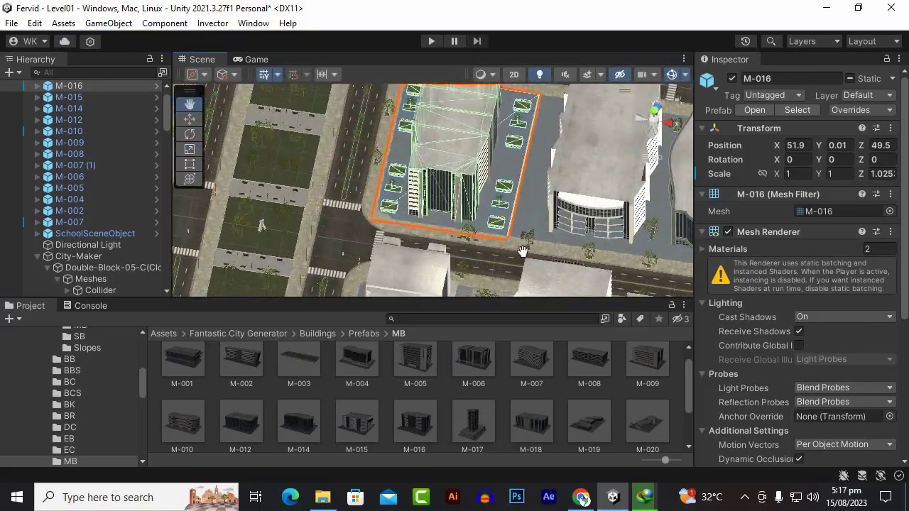
Select M-015 and move it along X to about 108.7, between M-016 and M-014.
{"action": "left_click", "coordinate": [190, 118]}
{"action": "scroll", "coordinate": [460, 223], "scroll_direction": "down", "scroll_amount": 2}
{"action": "scroll", "coordinate": [458, 218], "scroll_direction": "down", "scroll_amount": 1}
{"action": "scroll", "coordinate": [503, 202], "scroll_direction": "up", "scroll_amount": 1}
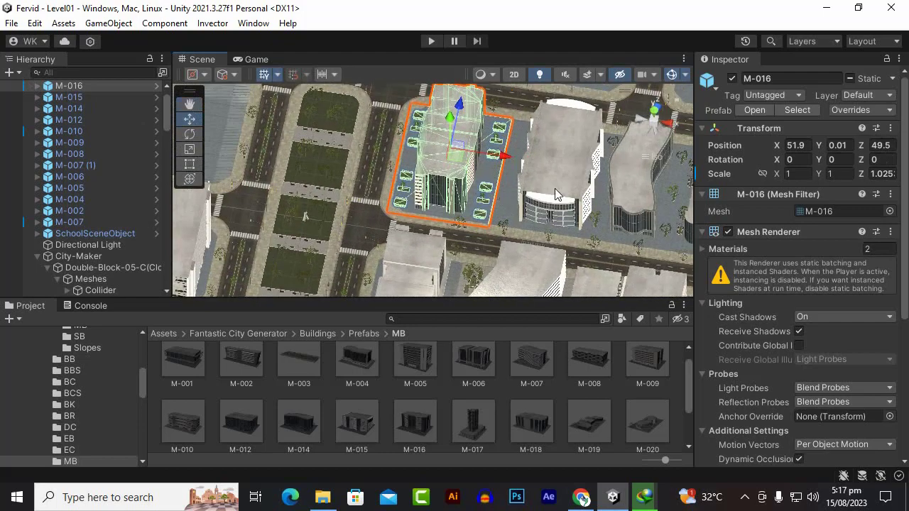
{"action": "left_click", "coordinate": [558, 195]}
{"action": "scroll", "coordinate": [605, 180], "scroll_direction": "up", "scroll_amount": 2}
{"action": "left_click", "coordinate": [190, 105]}
{"action": "key", "text": "f"}
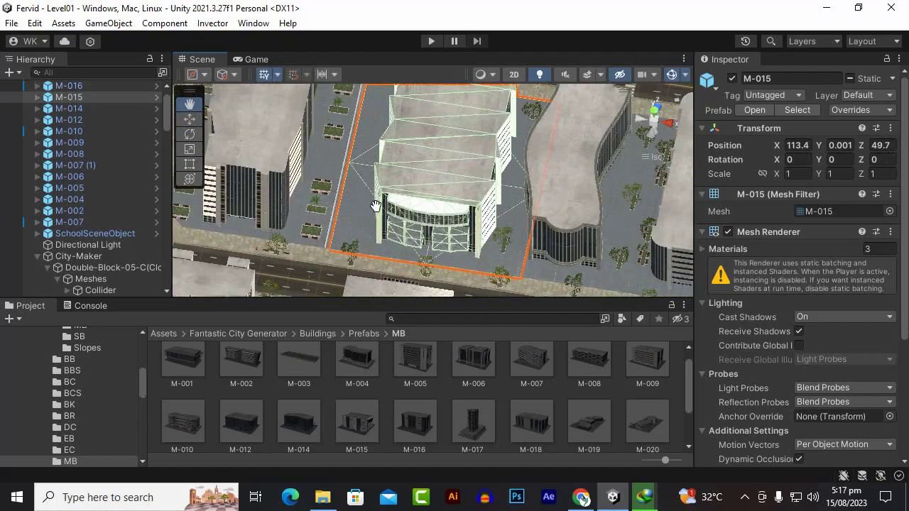
{"action": "left_click_drag", "start_coordinate": [377, 207], "coordinate": [402, 139], "text": "alt"}
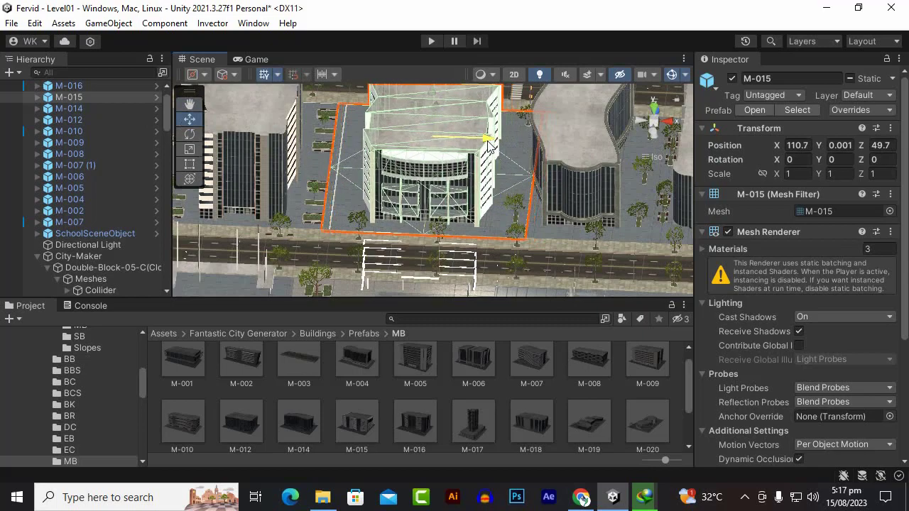
{"action": "left_click_drag", "start_coordinate": [486, 146], "coordinate": [488, 145]}
Place an M-017 tower on the empty block beyond the park at about X -110.3, Z 60.19, with Y position 0.01.
{"action": "left_click_drag", "start_coordinate": [462, 228], "coordinate": [366, 253], "text": "alt"}
{"action": "scroll", "coordinate": [366, 253], "scroll_direction": "down", "scroll_amount": 5}
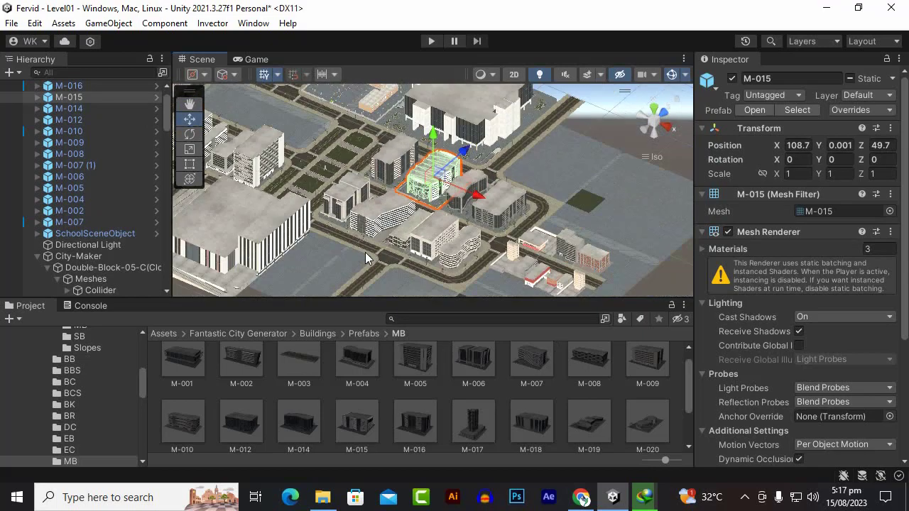
{"action": "left_click_drag", "start_coordinate": [366, 206], "coordinate": [850, 240], "text": "alt"}
{"action": "left_click", "coordinate": [193, 106]}
{"action": "left_click_drag", "start_coordinate": [544, 196], "coordinate": [633, 115]}
{"action": "scroll", "coordinate": [531, 158], "scroll_direction": "up", "scroll_amount": 5}
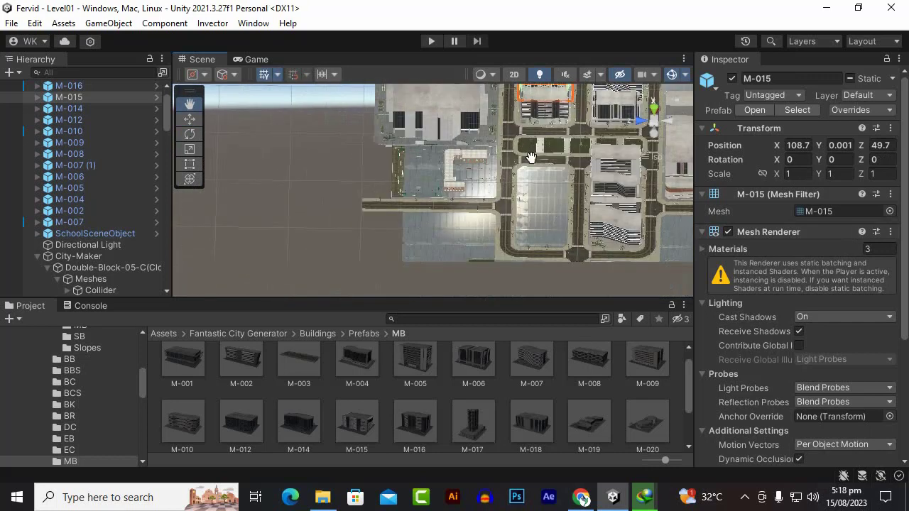
{"action": "left_click_drag", "start_coordinate": [479, 427], "coordinate": [533, 202]}
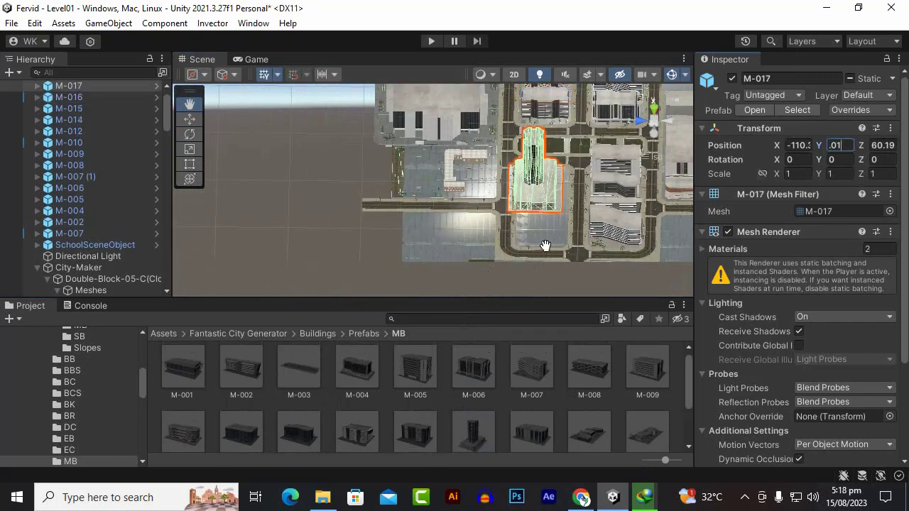
{"action": "scroll", "coordinate": [547, 219], "scroll_direction": "up", "scroll_amount": 1}
{"action": "left_click_drag", "start_coordinate": [623, 237], "coordinate": [489, 208], "text": "alt"}
Reset all editor window layouts to the default settings.
{"action": "left_click", "coordinate": [862, 40]}
{"action": "left_click", "coordinate": [816, 203]}
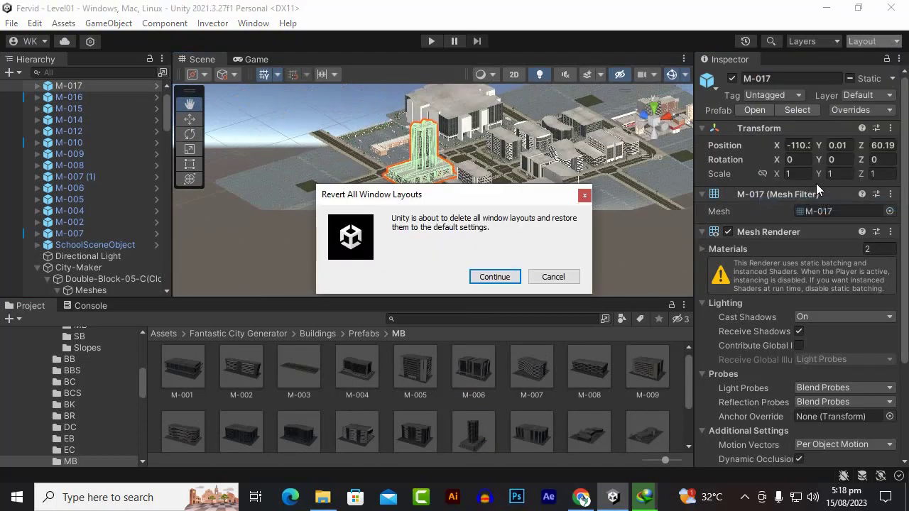
{"action": "left_click", "coordinate": [497, 278]}
Move the M-017 tower along Z to about 53.4.
{"action": "scroll", "coordinate": [445, 203], "scroll_direction": "down", "scroll_amount": 8}
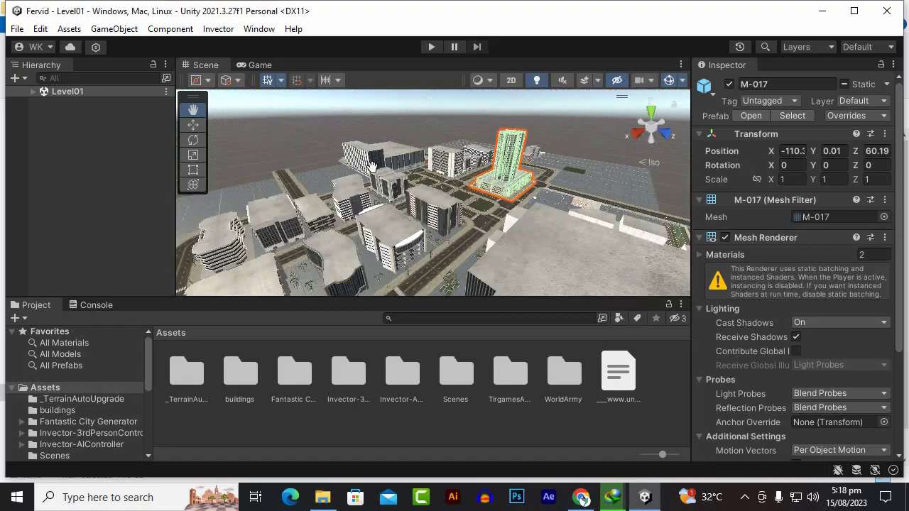
{"action": "key", "text": "f"}
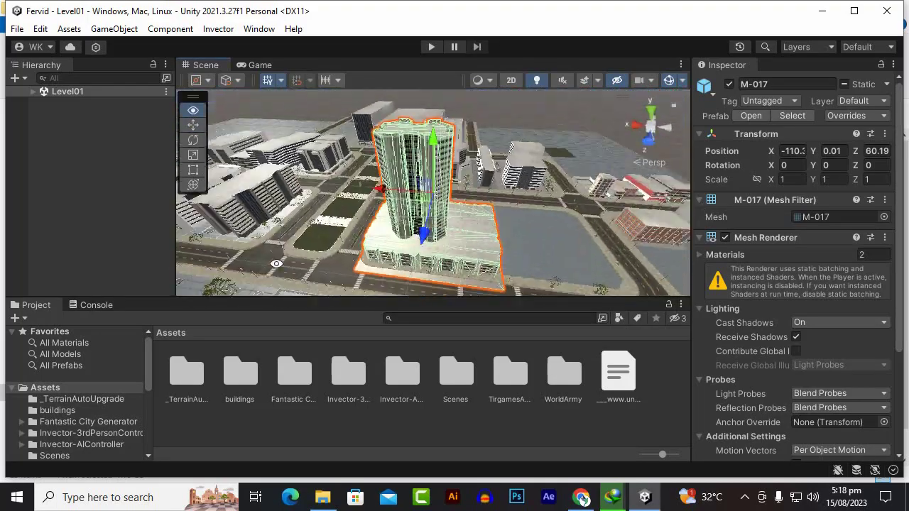
{"action": "left_click_drag", "start_coordinate": [464, 227], "coordinate": [491, 220], "text": "alt"}
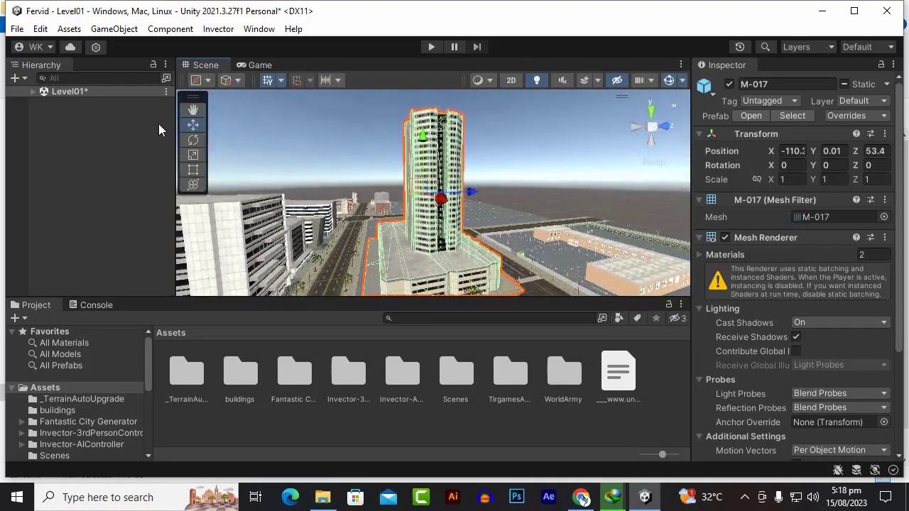
Move the M-017 tower to about X -113.1, Z 49.7 on its block and save the scene.
{"action": "left_click", "coordinate": [193, 111]}
{"action": "left_click_drag", "start_coordinate": [389, 211], "coordinate": [384, 150]}
{"action": "left_click_drag", "start_coordinate": [414, 255], "coordinate": [412, 224]}
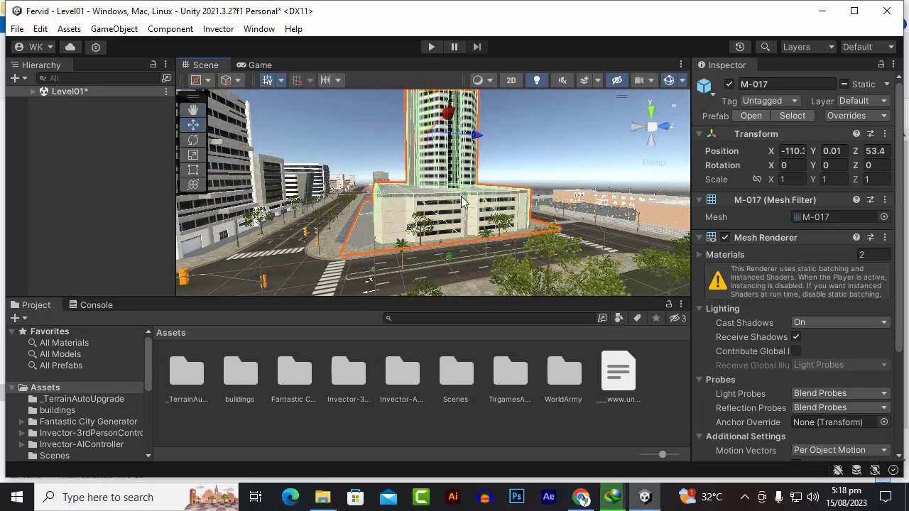
{"action": "left_click_drag", "start_coordinate": [474, 135], "coordinate": [450, 134]}
{"action": "scroll", "coordinate": [450, 133], "scroll_direction": "up", "scroll_amount": 3}
{"action": "left_click_drag", "start_coordinate": [625, 234], "coordinate": [395, 238], "text": "alt"}
{"action": "scroll", "coordinate": [406, 240], "scroll_direction": "down", "scroll_amount": 2}
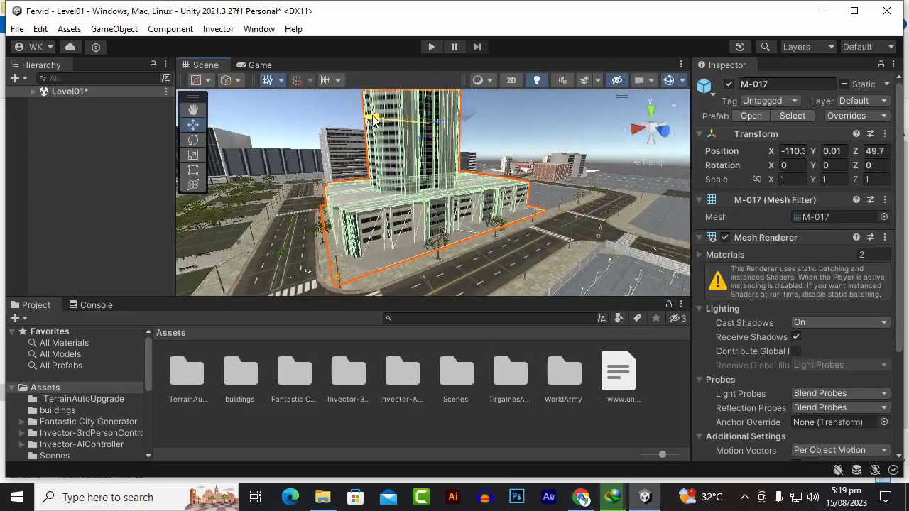
{"action": "left_click_drag", "start_coordinate": [374, 153], "coordinate": [451, 249], "text": "alt"}
Place an M-018 building from the MB prefabs folder on the empty ground beside M-017, at about X -185, Z 55.17.
{"action": "double_click", "coordinate": [294, 371]}
{"action": "double_click", "coordinate": [244, 370]}
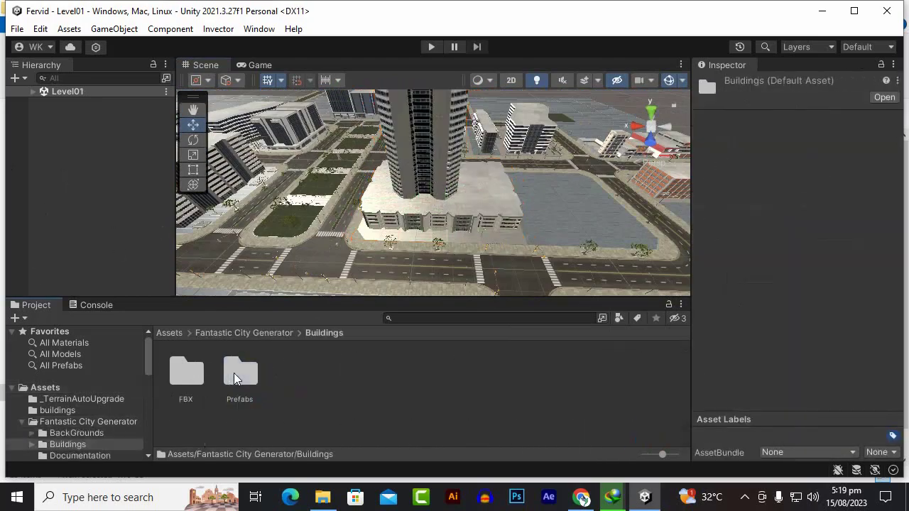
{"action": "double_click", "coordinate": [241, 371]}
{"action": "scroll", "coordinate": [215, 410], "scroll_direction": "down", "scroll_amount": 1}
{"action": "double_click", "coordinate": [241, 408]}
{"action": "left_click_drag", "start_coordinate": [531, 415], "coordinate": [545, 222]}
{"action": "key", "text": "f"}
{"action": "scroll", "coordinate": [452, 237], "scroll_direction": "up", "scroll_amount": 5}
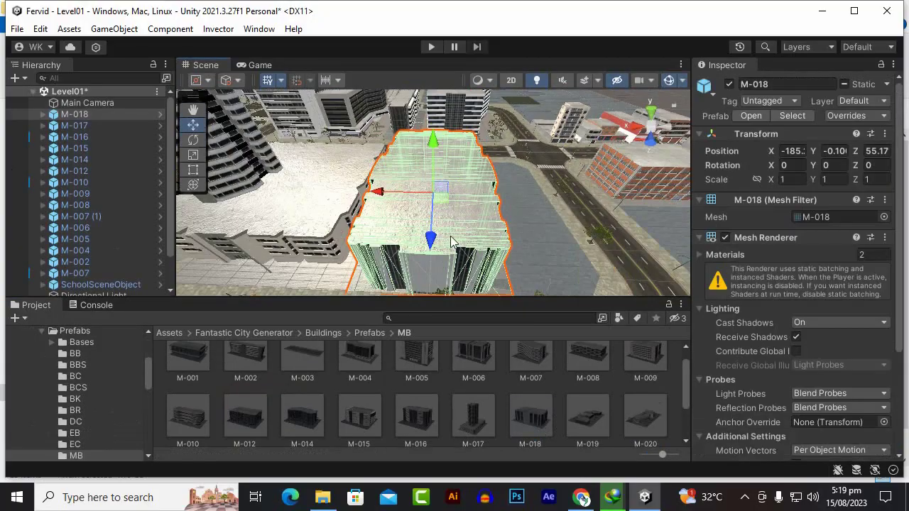
Set M-018's Y position to 0.01 and move it to about X -182.2, Z 49.9, next to M-017.
{"action": "left_click_drag", "start_coordinate": [387, 212], "coordinate": [428, 183], "text": "alt"}
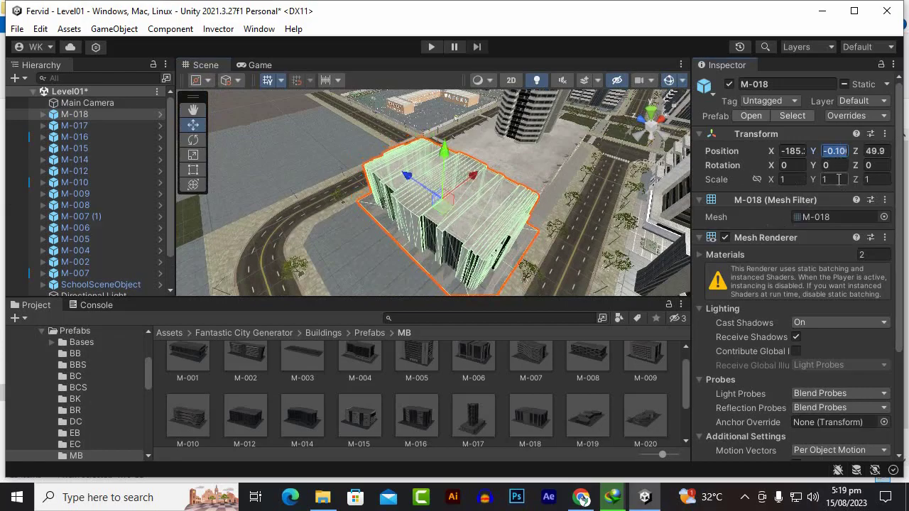
{"action": "left_click_drag", "start_coordinate": [424, 238], "coordinate": [223, 252], "text": "alt"}
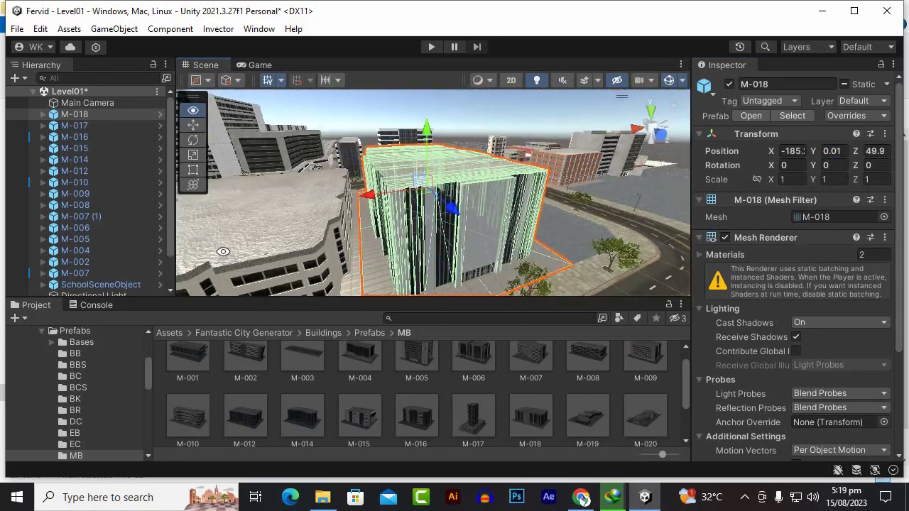
{"action": "scroll", "coordinate": [348, 205], "scroll_direction": "up", "scroll_amount": 4}
{"action": "left_click_drag", "start_coordinate": [365, 195], "coordinate": [350, 200]}
{"action": "left_click_drag", "start_coordinate": [350, 200], "coordinate": [444, 275], "text": "alt"}
{"action": "scroll", "coordinate": [598, 423], "scroll_direction": "down", "scroll_amount": 3}
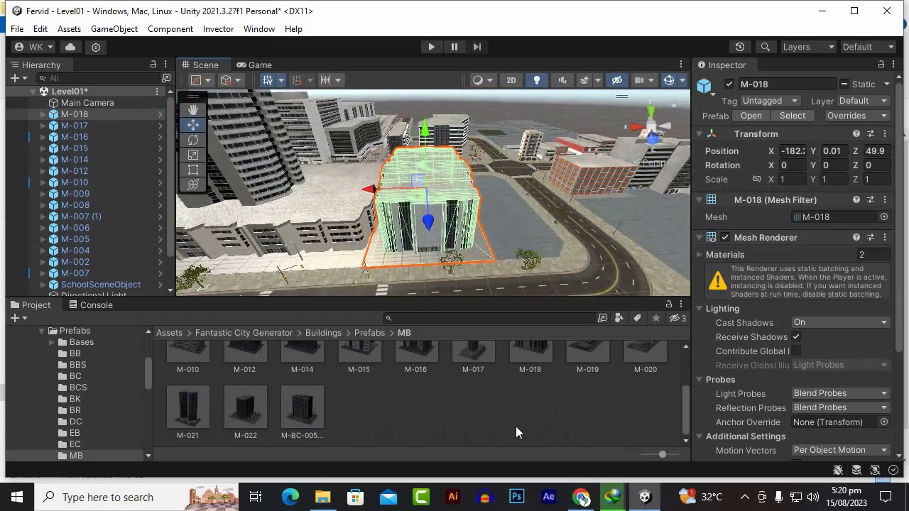
{"action": "left_click_drag", "start_coordinate": [303, 419], "coordinate": [496, 187]}
{"action": "left_click_drag", "start_coordinate": [496, 187], "coordinate": [388, 181], "text": "alt"}
{"action": "key", "text": "Delete"}
{"action": "scroll", "coordinate": [608, 397], "scroll_direction": "up", "scroll_amount": 1}
{"action": "left_click_drag", "start_coordinate": [601, 394], "coordinate": [313, 241]}
{"action": "key", "text": "Delete"}
{"action": "scroll", "coordinate": [554, 253], "scroll_direction": "down", "scroll_amount": 2}
{"action": "scroll", "coordinate": [592, 246], "scroll_direction": "down", "scroll_amount": 2}
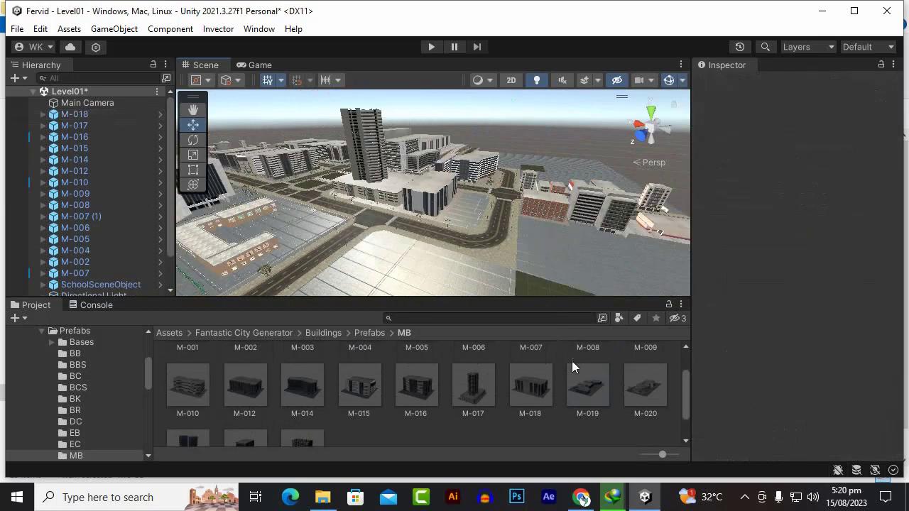
{"action": "left_click_drag", "start_coordinate": [578, 378], "coordinate": [564, 228]}
{"action": "left_click_drag", "start_coordinate": [632, 282], "coordinate": [635, 284]}
{"action": "key", "text": "Delete"}
Open the EC folder of the building prefabs.
{"action": "scroll", "coordinate": [447, 243], "scroll_direction": "up", "scroll_amount": 2}
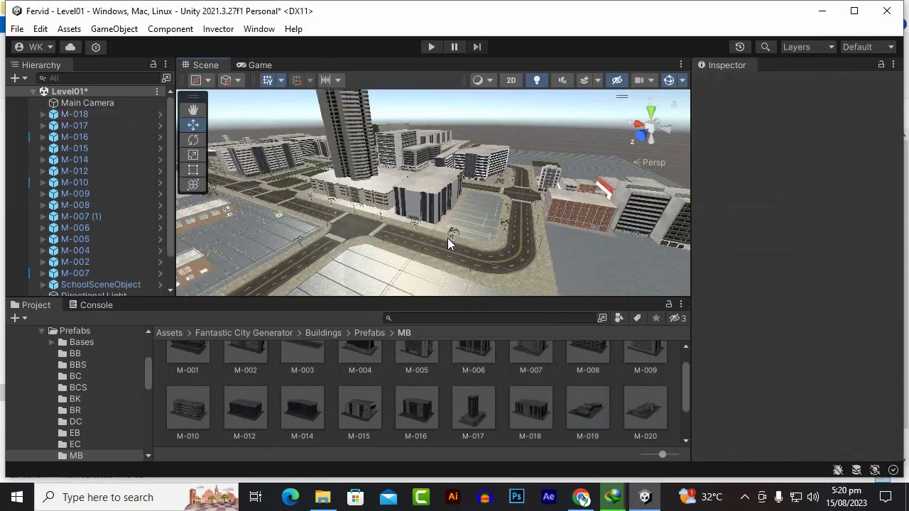
{"action": "left_click", "coordinate": [369, 334]}
{"action": "double_click", "coordinate": [189, 406]}
{"action": "left_click_drag", "start_coordinate": [526, 411], "coordinate": [478, 238]}
{"action": "left_click_drag", "start_coordinate": [469, 235], "coordinate": [639, 298], "text": "alt"}
{"action": "left_click_drag", "start_coordinate": [374, 363], "coordinate": [599, 251]}
{"action": "key", "text": "ctrl+z"}
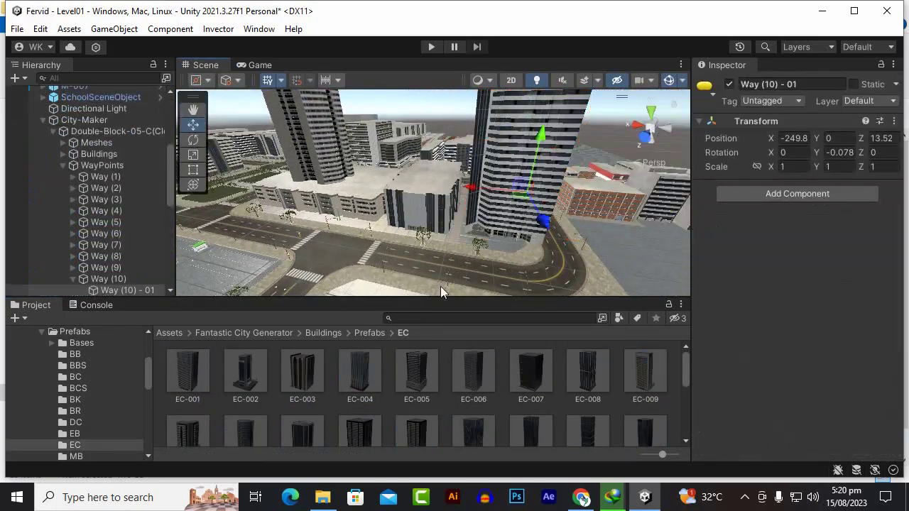
{"action": "key", "text": "ctrl+z"}
{"action": "scroll", "coordinate": [461, 249], "scroll_direction": "down", "scroll_amount": 4}
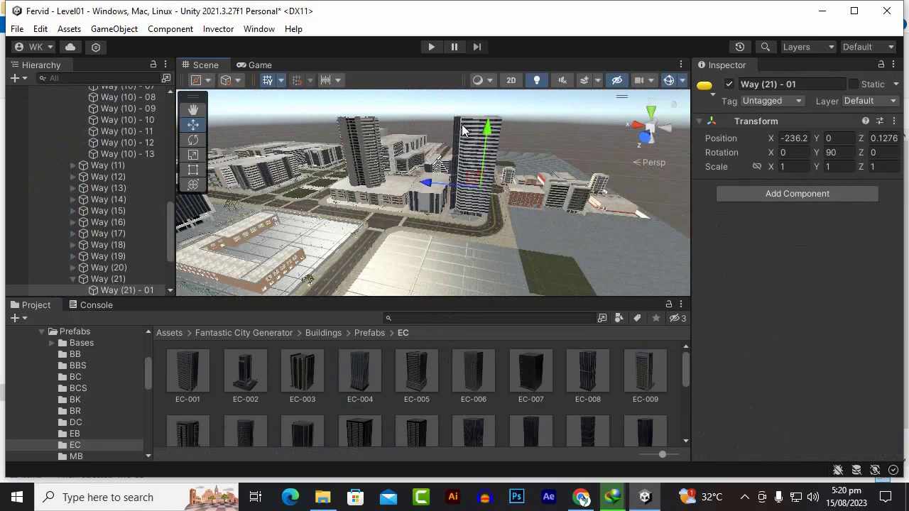
{"action": "key", "text": "ctrl+z"}
{"action": "key", "text": "ctrl+z"}
Place an EC-006 tower on the road-curve corner beyond M-018, at about X -218, Z 86.3.
{"action": "left_click_drag", "start_coordinate": [469, 260], "coordinate": [314, 165]}
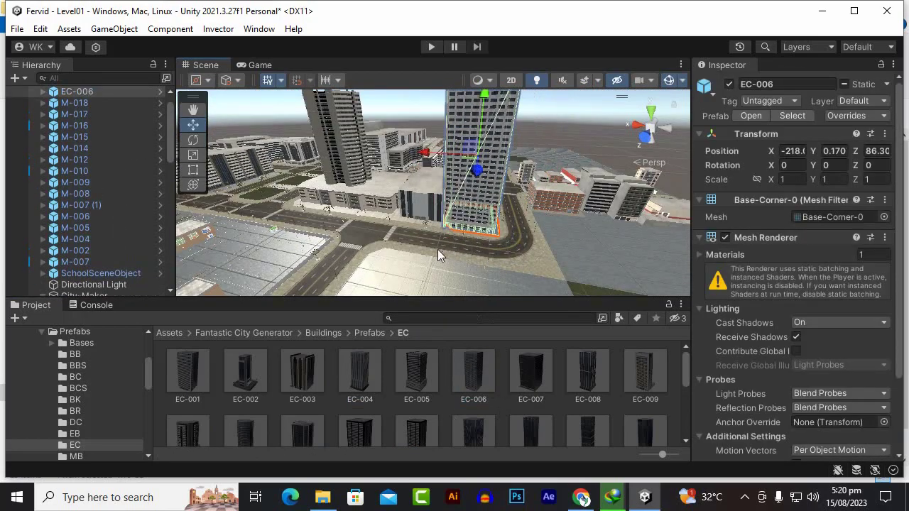
{"action": "middle_click_drag", "start_coordinate": [455, 166], "coordinate": [414, 116]}
{"action": "scroll", "coordinate": [380, 212], "scroll_direction": "up", "scroll_amount": 3}
{"action": "middle_click_drag", "start_coordinate": [380, 211], "coordinate": [400, 191]}
{"action": "scroll", "coordinate": [400, 191], "scroll_direction": "up", "scroll_amount": 3}
Examine how M-018 and M-017 line up along the street beside the EC-006 tower.
{"action": "left_click_drag", "start_coordinate": [400, 191], "coordinate": [507, 215], "text": "alt"}
{"action": "middle_click_drag", "start_coordinate": [507, 215], "coordinate": [61, 397]}
{"action": "left_click_drag", "start_coordinate": [337, 146], "coordinate": [461, 166], "text": "alt"}
{"action": "middle_click_drag", "start_coordinate": [461, 166], "coordinate": [493, 201]}
{"action": "left_click", "coordinate": [365, 204]}
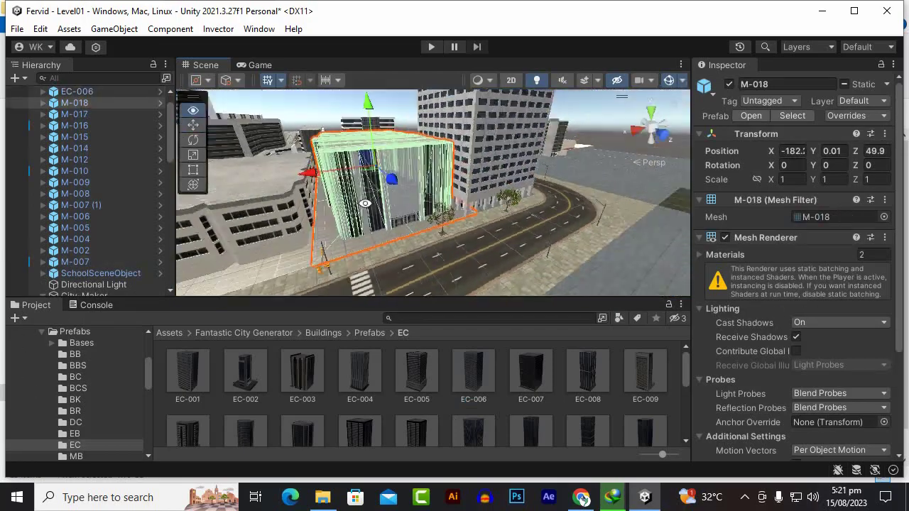
{"action": "left_click_drag", "start_coordinate": [365, 203], "coordinate": [261, 204], "text": "alt"}
{"action": "left_click_drag", "start_coordinate": [362, 186], "coordinate": [260, 216], "text": "alt"}
{"action": "scroll", "coordinate": [260, 215], "scroll_direction": "down", "scroll_amount": 3}
{"action": "left_click", "coordinate": [299, 216]}
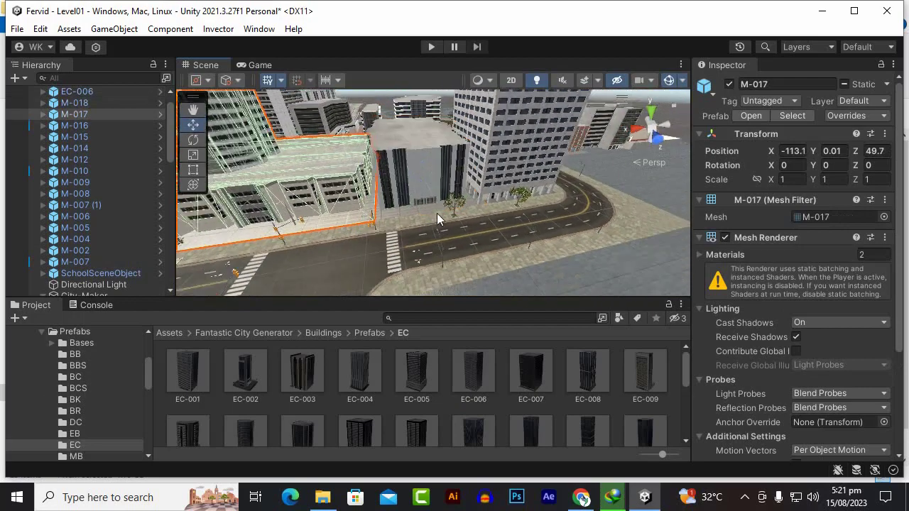
Select the EC-006 tower and set its Y position to 0.01.
{"action": "left_click", "coordinate": [504, 182]}
{"action": "left_click", "coordinate": [497, 187]}
{"action": "key", "text": "f"}
{"action": "scroll", "coordinate": [85, 231], "scroll_direction": "up", "scroll_amount": 1}
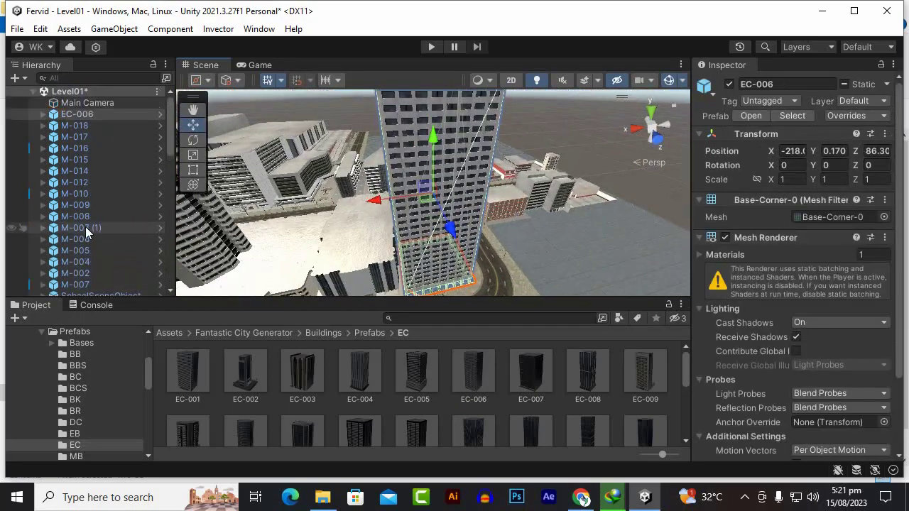
{"action": "double_click", "coordinate": [85, 115]}
{"action": "scroll", "coordinate": [486, 270], "scroll_direction": "up", "scroll_amount": 3}
{"action": "left_click_drag", "start_coordinate": [487, 270], "coordinate": [197, 114], "text": "alt"}
{"action": "left_click", "coordinate": [198, 113]}
{"action": "left_click_drag", "start_coordinate": [497, 234], "coordinate": [384, 231], "text": "alt"}
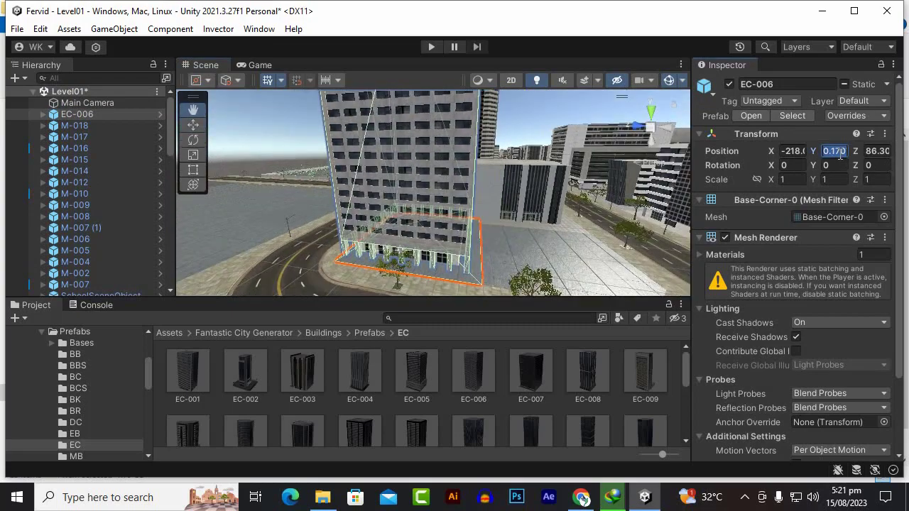
{"action": "left_click_drag", "start_coordinate": [457, 217], "coordinate": [861, 199]}
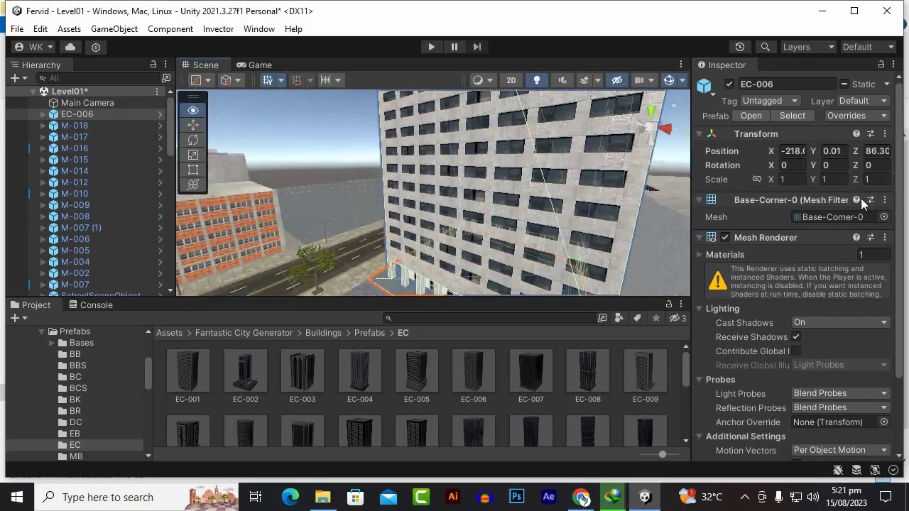
{"action": "left_click_drag", "start_coordinate": [805, 151], "coordinate": [413, 215], "text": "alt"}
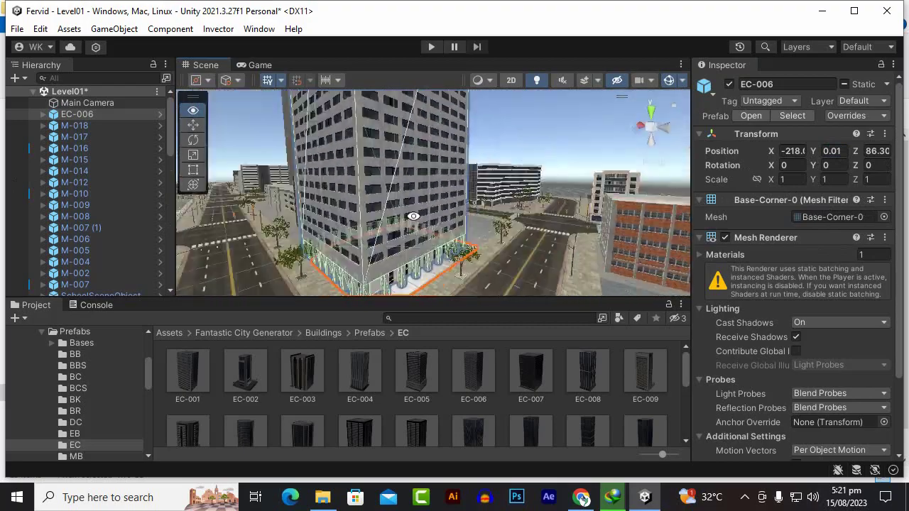
Place an EC-028 tower beside EC-006 with Y rotation 180 and move it to about X -216.8, Z 13.5.
{"action": "scroll", "coordinate": [605, 432], "scroll_direction": "down", "scroll_amount": 3}
{"action": "left_click_drag", "start_coordinate": [589, 407], "coordinate": [525, 226]}
{"action": "left_click_drag", "start_coordinate": [526, 226], "coordinate": [600, 245], "text": "alt"}
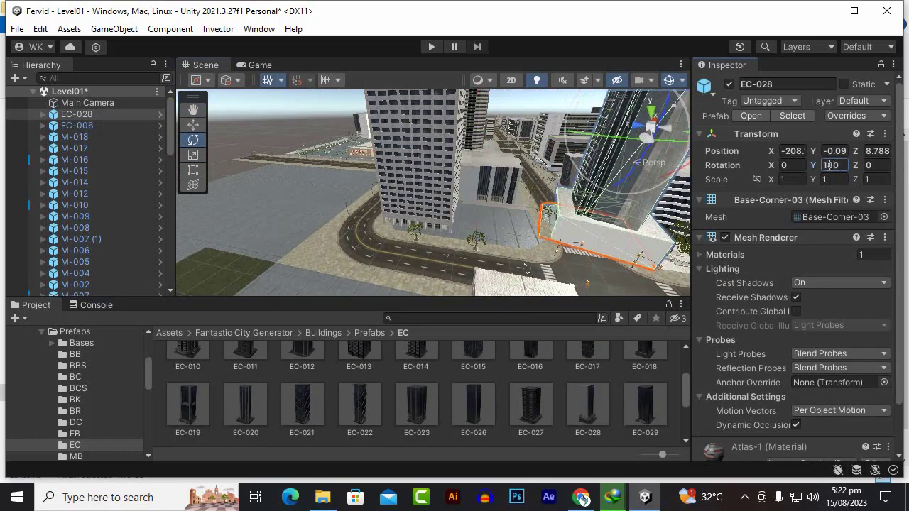
{"action": "left_click", "coordinate": [188, 132]}
{"action": "left_click_drag", "start_coordinate": [487, 234], "coordinate": [327, 242], "text": "alt"}
{"action": "left_click_drag", "start_coordinate": [429, 193], "coordinate": [622, 168], "text": "alt"}
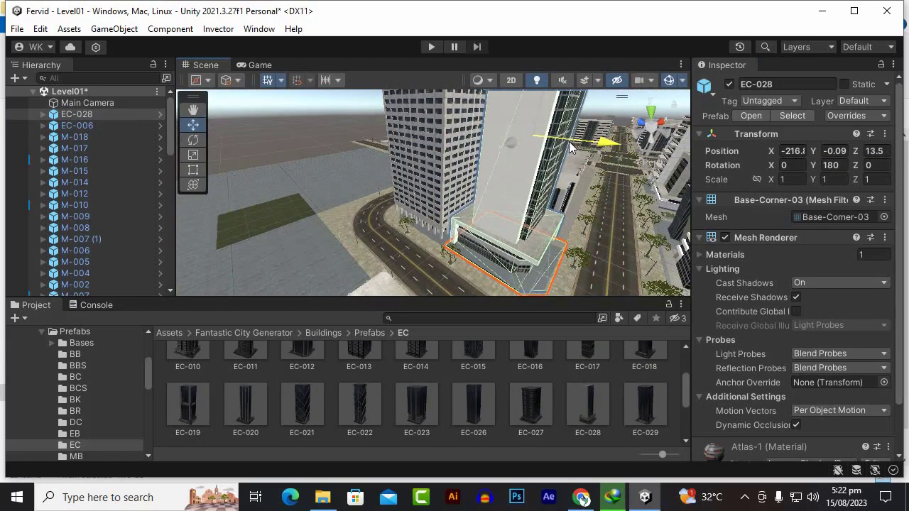
Scale EC-028 and EC-006 together to 0.938 and set the Y position of each to 0.01.
{"action": "left_click_drag", "start_coordinate": [570, 147], "coordinate": [364, 244], "text": "alt"}
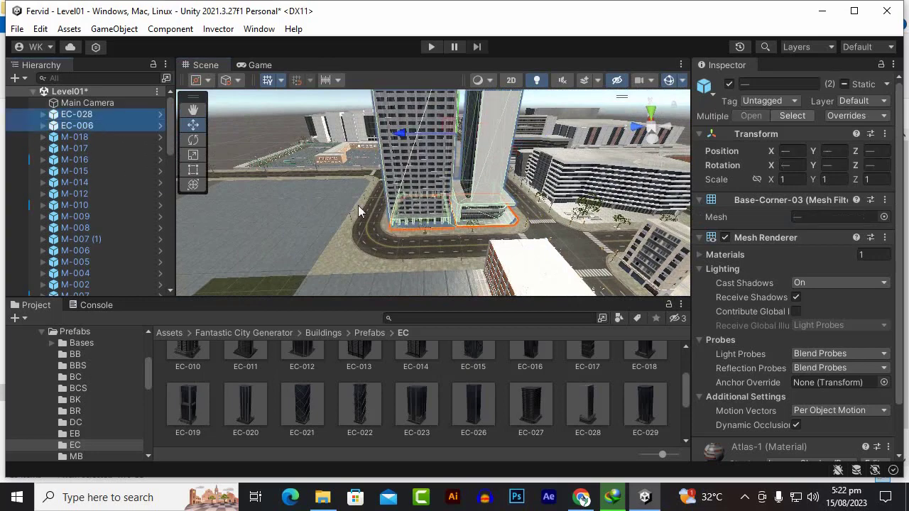
{"action": "scroll", "coordinate": [470, 137], "scroll_direction": "up", "scroll_amount": 1}
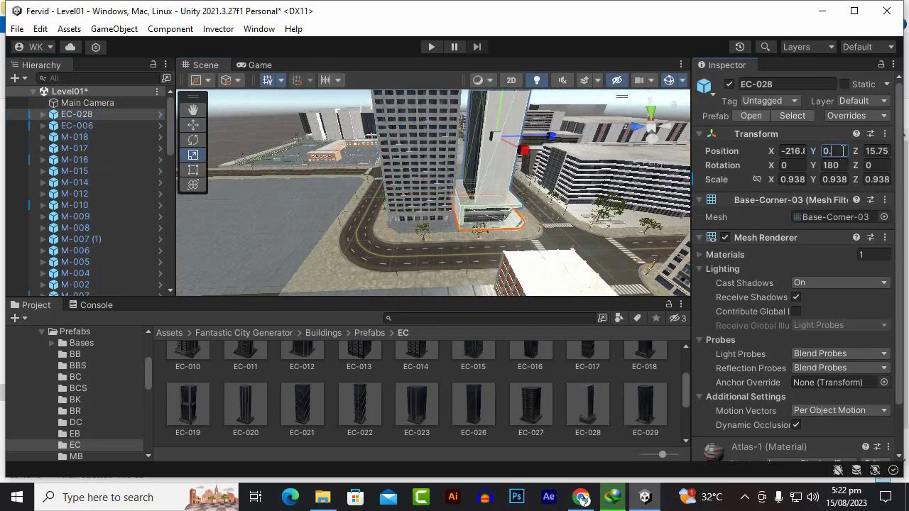
{"action": "left_click", "coordinate": [98, 125]}
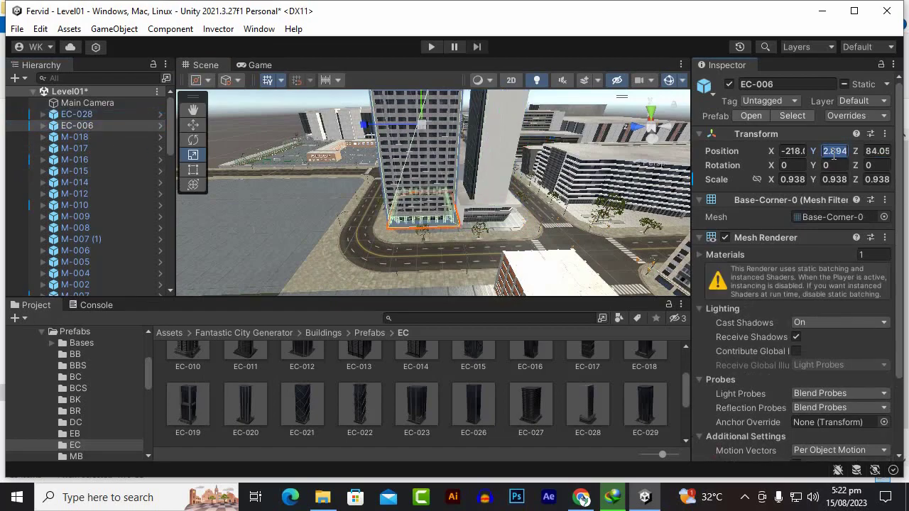
{"action": "left_click", "coordinate": [195, 124]}
{"action": "scroll", "coordinate": [399, 189], "scroll_direction": "up", "scroll_amount": 4}
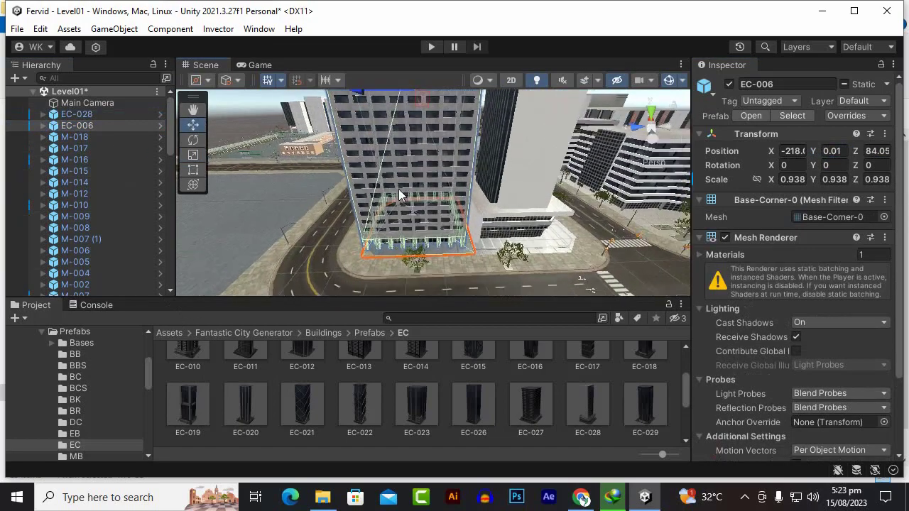
Shift the two EC towers on their block, moving EC-028 to about X -220, Z 12.1 at the intersection corner.
{"action": "left_click_drag", "start_coordinate": [399, 188], "coordinate": [466, 303], "text": "alt"}
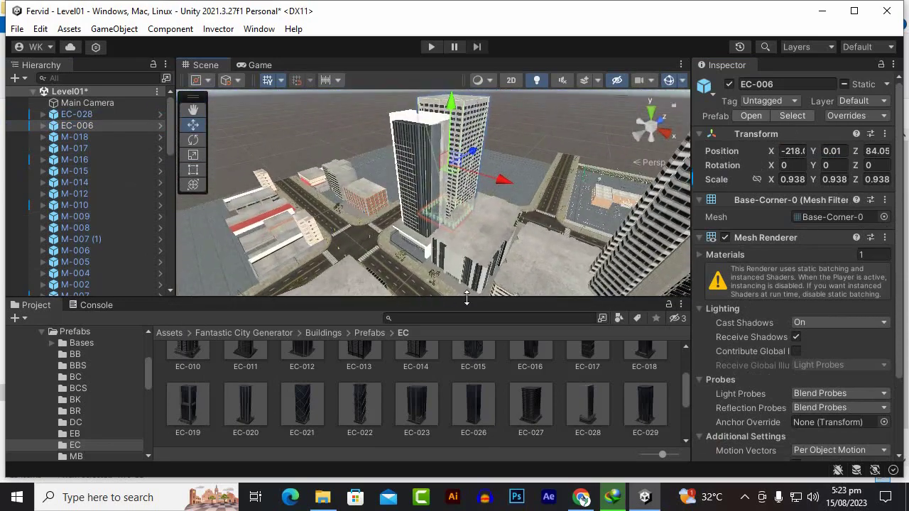
{"action": "scroll", "coordinate": [410, 230], "scroll_direction": "up", "scroll_amount": 3}
{"action": "left_click", "coordinate": [419, 249]}
{"action": "left_click_drag", "start_coordinate": [426, 214], "coordinate": [547, 196], "text": "alt"}
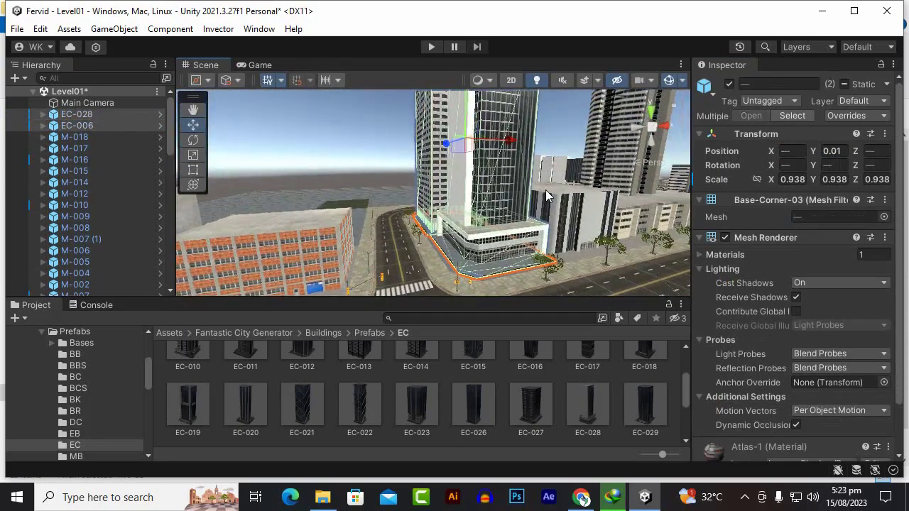
{"action": "left_click_drag", "start_coordinate": [361, 161], "coordinate": [513, 242], "text": "alt"}
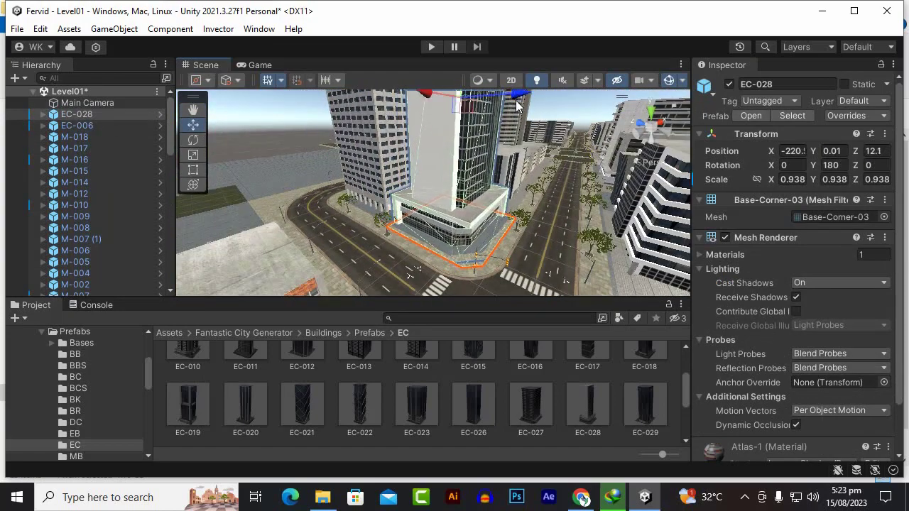
{"action": "left_click_drag", "start_coordinate": [517, 105], "coordinate": [467, 203], "text": "alt"}
Move the EC-006 tower to about X -219, Z 83.6 on the curved corner and save the scene.
{"action": "scroll", "coordinate": [408, 270], "scroll_direction": "up", "scroll_amount": 3}
{"action": "left_click_drag", "start_coordinate": [263, 241], "coordinate": [384, 246], "text": "alt"}
{"action": "left_click", "coordinate": [334, 245]}
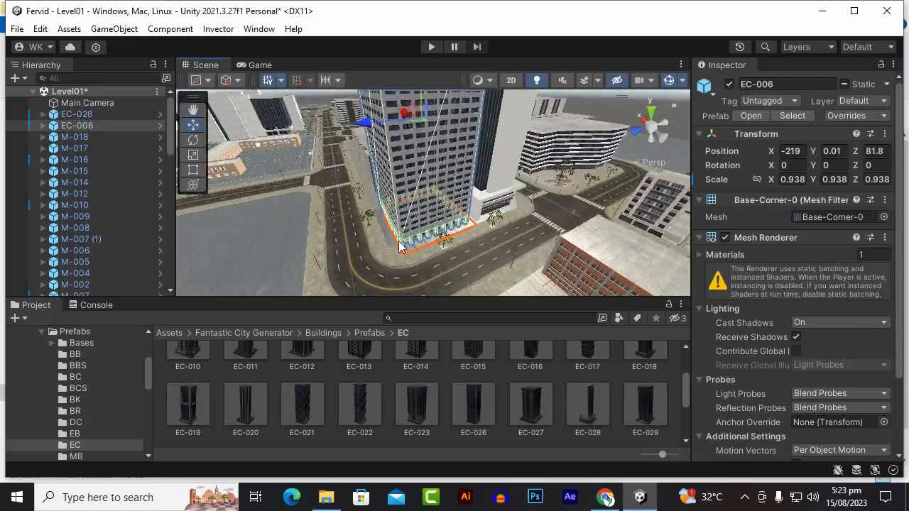
{"action": "left_click_drag", "start_coordinate": [463, 127], "coordinate": [532, 139], "text": "alt"}
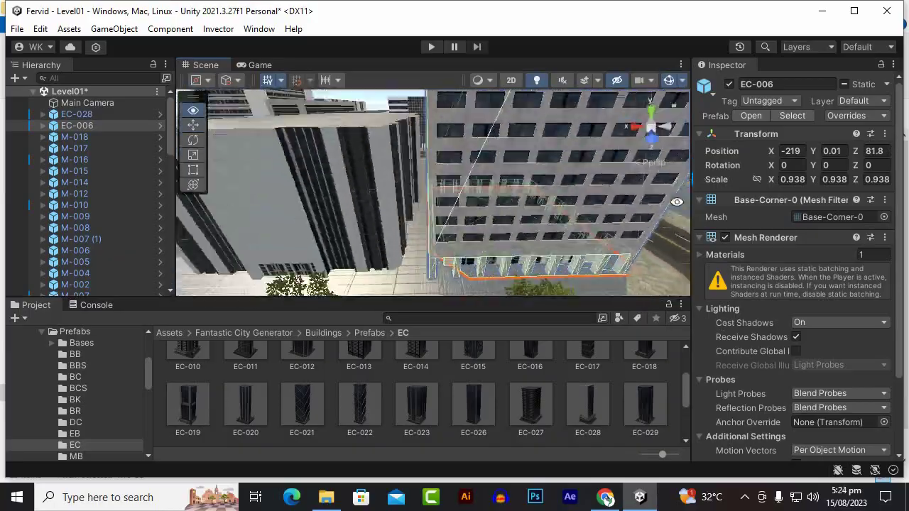
{"action": "left_click_drag", "start_coordinate": [677, 202], "coordinate": [244, 149], "text": "alt"}
{"action": "left_click_drag", "start_coordinate": [905, 175], "coordinate": [357, 162], "text": "alt"}
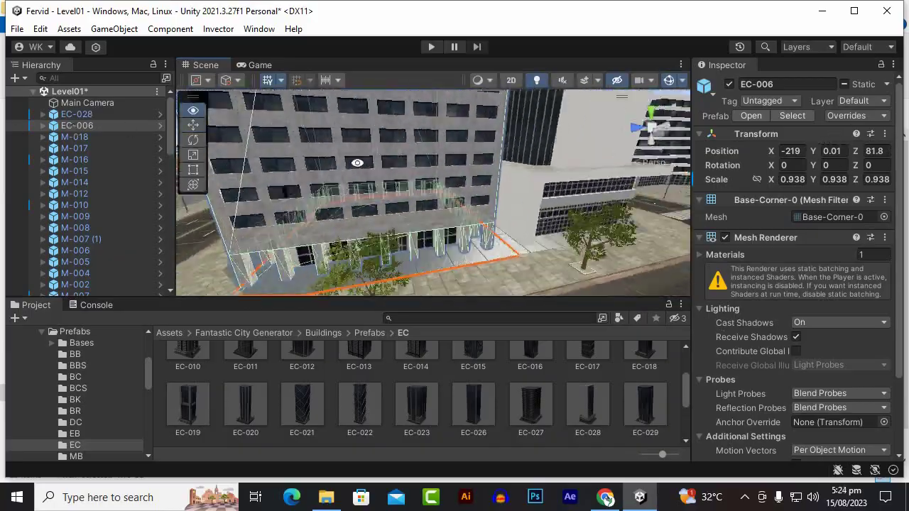
{"action": "left_click_drag", "start_coordinate": [416, 204], "coordinate": [473, 221], "text": "alt"}
{"action": "scroll", "coordinate": [473, 221], "scroll_direction": "down", "scroll_amount": 10, "text": "alt"}
{"action": "left_click_drag", "start_coordinate": [311, 120], "coordinate": [307, 120]}
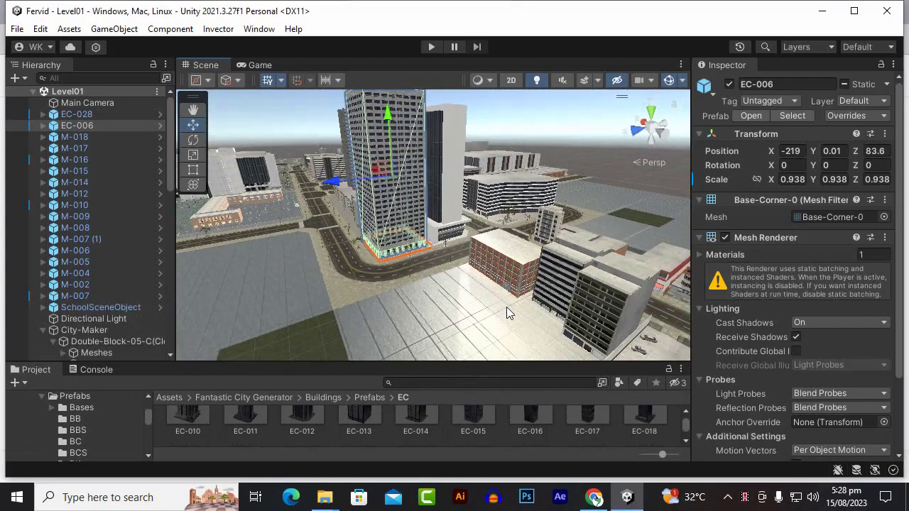
Place a QD-05 building from the BK prefabs folder on the empty block across the curved road, at about X -291.2, Z -86.5.
{"action": "scroll", "coordinate": [497, 277], "scroll_direction": "down", "scroll_amount": 5}
{"action": "left_click_drag", "start_coordinate": [497, 277], "coordinate": [464, 430], "text": "alt"}
{"action": "left_click_drag", "start_coordinate": [548, 361], "coordinate": [547, 278]}
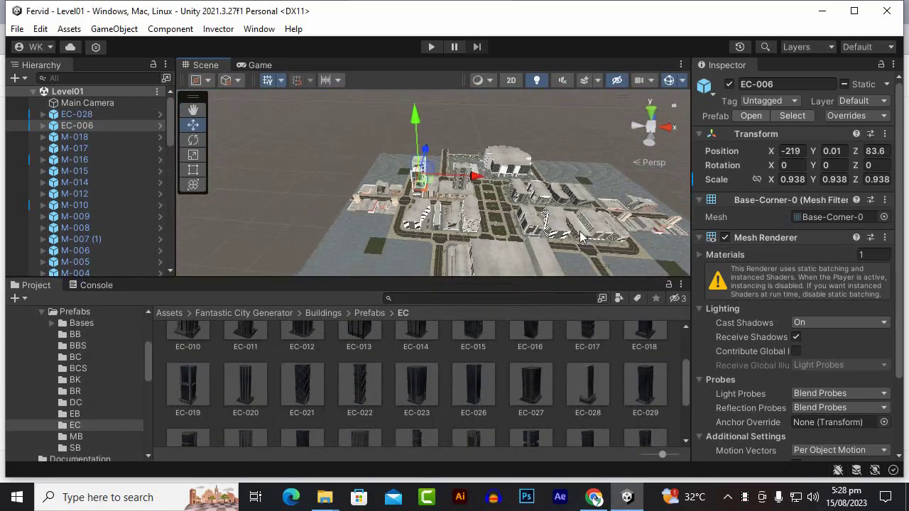
{"action": "middle_click_drag", "start_coordinate": [497, 201], "coordinate": [489, 152]}
{"action": "scroll", "coordinate": [490, 152], "scroll_direction": "up", "scroll_amount": 5}
{"action": "left_click_drag", "start_coordinate": [490, 152], "coordinate": [542, 217], "text": "alt"}
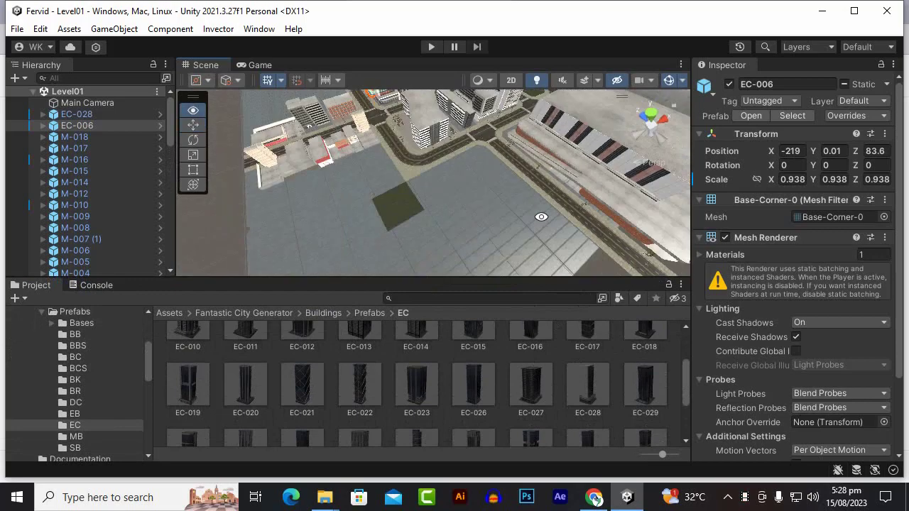
{"action": "scroll", "coordinate": [542, 217], "scroll_direction": "up", "scroll_amount": 3}
{"action": "middle_click_drag", "start_coordinate": [427, 206], "coordinate": [452, 204]}
{"action": "left_click_drag", "start_coordinate": [453, 203], "coordinate": [482, 221], "text": "alt"}
{"action": "left_click", "coordinate": [362, 313]}
{"action": "double_click", "coordinate": [472, 350]}
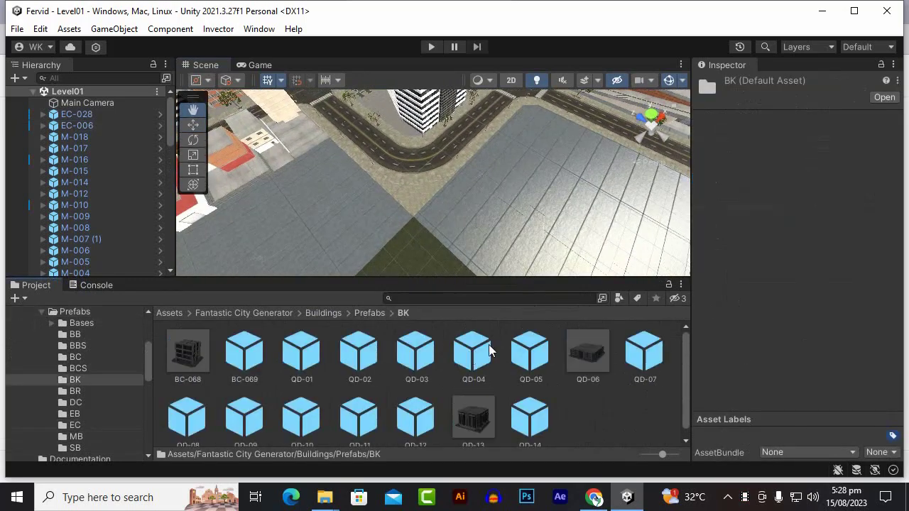
{"action": "mouse_move", "coordinate": [317, 222]}
{"action": "left_mouse_down"}
{"action": "mouse_move", "coordinate": [283, 228]}
{"action": "mouse_move", "coordinate": [461, 244]}
{"action": "mouse_move", "coordinate": [319, 221]}
{"action": "left_mouse_up"}
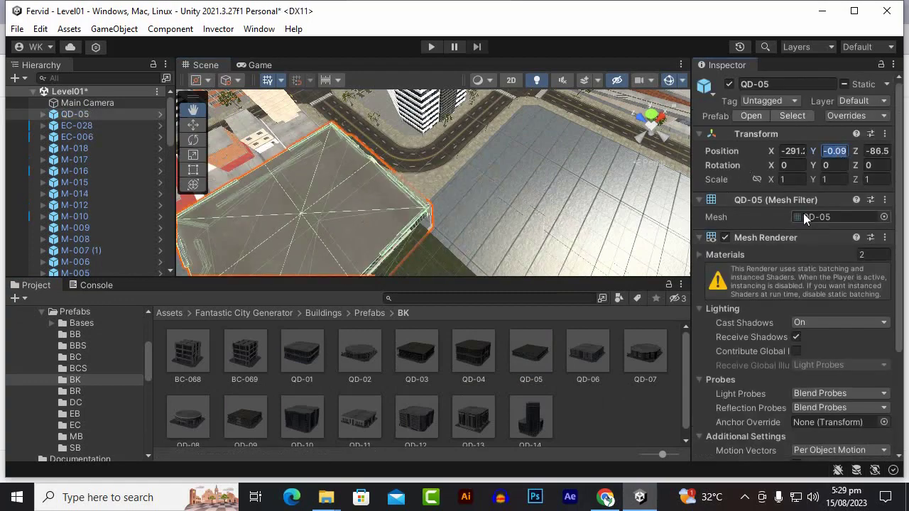
Set the QD-05 building's Y position to 0.01 and shift it to about X -297, Z -88.5 along the block's sidewalk.
{"action": "left_click_drag", "start_coordinate": [550, 243], "coordinate": [627, 203], "text": "alt"}
{"action": "middle_click_drag", "start_coordinate": [627, 203], "coordinate": [474, 163]}
{"action": "left_click_drag", "start_coordinate": [475, 163], "coordinate": [410, 164], "text": "alt"}
{"action": "left_click_drag", "start_coordinate": [485, 145], "coordinate": [475, 143]}
{"action": "left_click_drag", "start_coordinate": [475, 142], "coordinate": [370, 154], "text": "alt"}
{"action": "left_click_drag", "start_coordinate": [369, 153], "coordinate": [391, 151]}
{"action": "left_click_drag", "start_coordinate": [497, 150], "coordinate": [500, 150]}
{"action": "left_click_drag", "start_coordinate": [500, 150], "coordinate": [351, 142], "text": "alt"}
{"action": "mouse_move", "coordinate": [435, 169]}
{"action": "left_mouse_down", "text": "alt"}
{"action": "mouse_move", "coordinate": [425, 165]}
{"action": "mouse_move", "coordinate": [432, 175]}
{"action": "left_mouse_up", "text": "alt"}
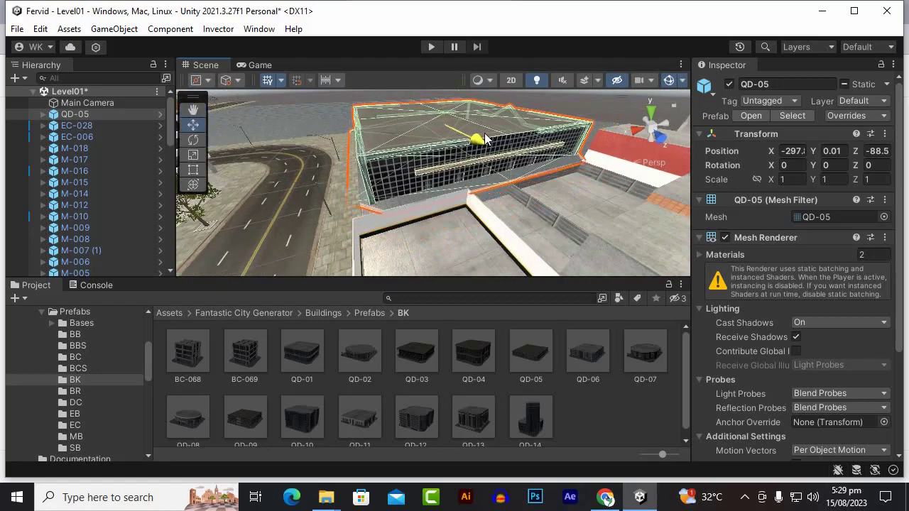
{"action": "left_click_drag", "start_coordinate": [485, 139], "coordinate": [547, 160], "text": "alt"}
Delete the four neighbouring buildings BB-006 (2), BB-002 (1), BB-003 (1) and BB-005 (1) between QD-05 and the main road.
{"action": "left_click", "coordinate": [504, 200]}
{"action": "scroll", "coordinate": [505, 200], "scroll_direction": "up", "scroll_amount": 8}
{"action": "left_click_drag", "start_coordinate": [505, 199], "coordinate": [507, 242], "text": "alt"}
{"action": "left_click", "coordinate": [470, 158]}
{"action": "scroll", "coordinate": [478, 267], "scroll_direction": "down", "scroll_amount": 8}
{"action": "left_click_drag", "start_coordinate": [479, 268], "coordinate": [408, 238], "text": "alt"}
{"action": "scroll", "coordinate": [640, 190], "scroll_direction": "down", "scroll_amount": 5}
{"action": "scroll", "coordinate": [445, 142], "scroll_direction": "down", "scroll_amount": 3}
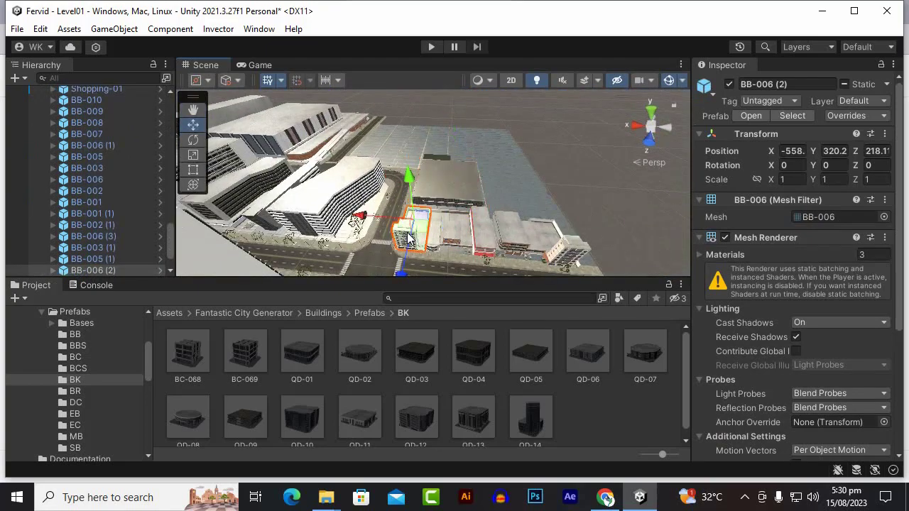
{"action": "key", "text": "Delete"}
{"action": "left_click", "coordinate": [452, 230]}
{"action": "key", "text": "Delete"}
{"action": "left_click", "coordinate": [468, 230]}
{"action": "key", "text": "Delete"}
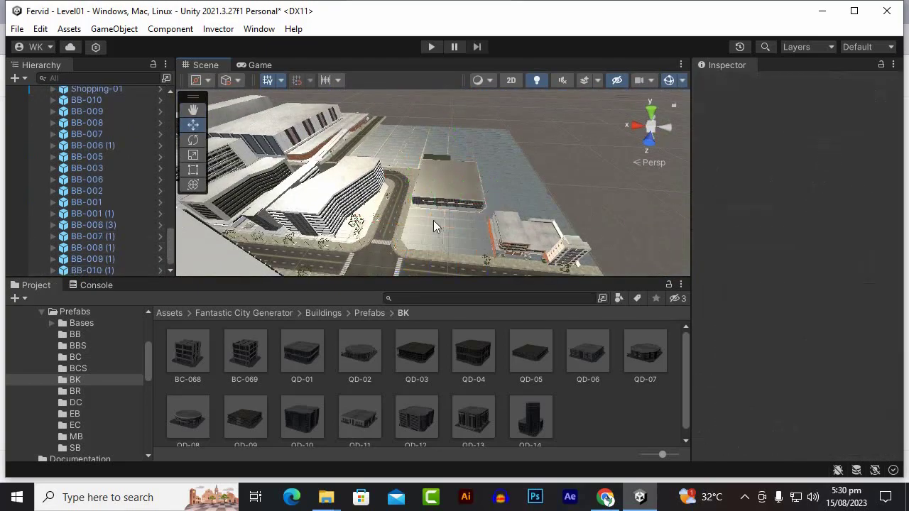
Move QD-05 forward onto the cleared corner plot, to about X -299, Z -48.4.
{"action": "scroll", "coordinate": [434, 225], "scroll_direction": "up", "scroll_amount": 4}
{"action": "left_click", "coordinate": [447, 203]}
{"action": "left_click_drag", "start_coordinate": [461, 223], "coordinate": [461, 273]}
{"action": "left_click_drag", "start_coordinate": [461, 272], "coordinate": [560, 246], "text": "alt"}
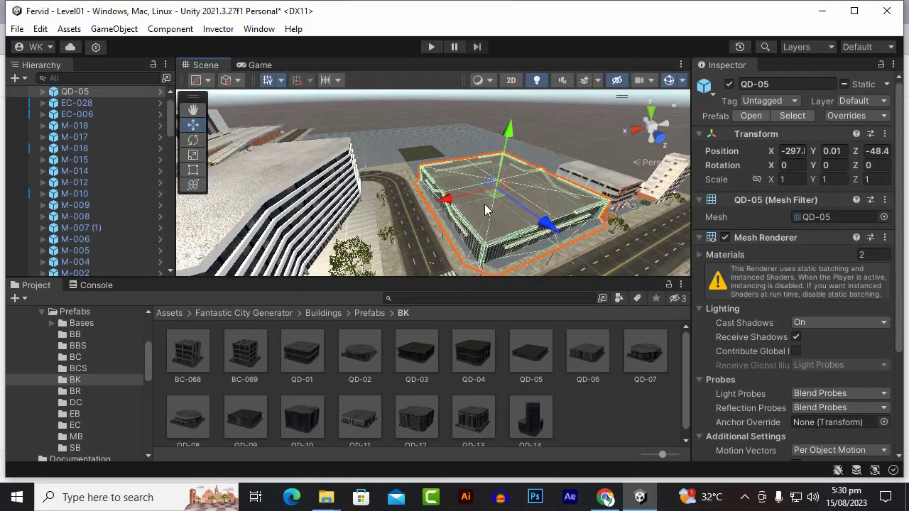
{"action": "key", "text": "f"}
{"action": "left_click_drag", "start_coordinate": [514, 213], "coordinate": [369, 197], "text": "alt"}
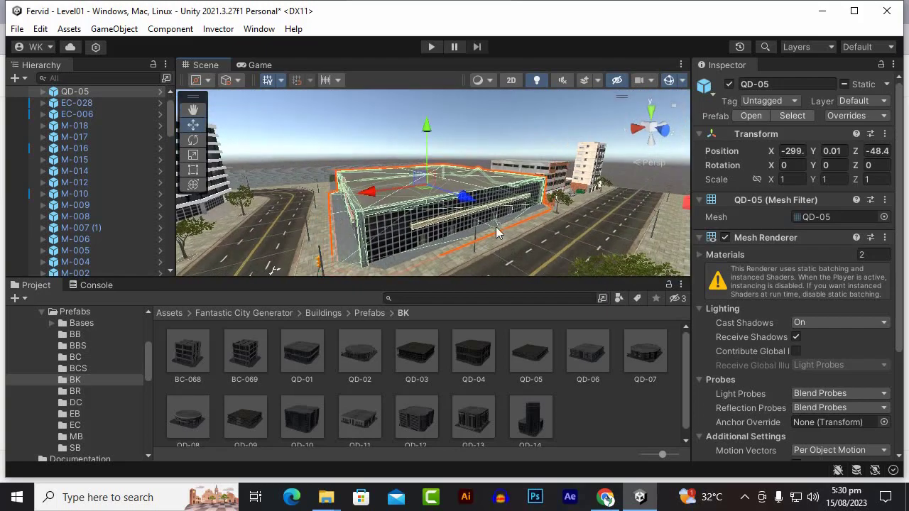
Fine-tune QD-05 to about X -298, Z -49.8 so it sits within the surrounding sidewalks.
{"action": "left_click_drag", "start_coordinate": [456, 201], "coordinate": [465, 206]}
{"action": "left_click_drag", "start_coordinate": [465, 205], "coordinate": [121, 206], "text": "alt"}
{"action": "left_click_drag", "start_coordinate": [434, 245], "coordinate": [512, 213], "text": "alt"}
{"action": "left_click_drag", "start_coordinate": [279, 178], "coordinate": [518, 168], "text": "alt"}
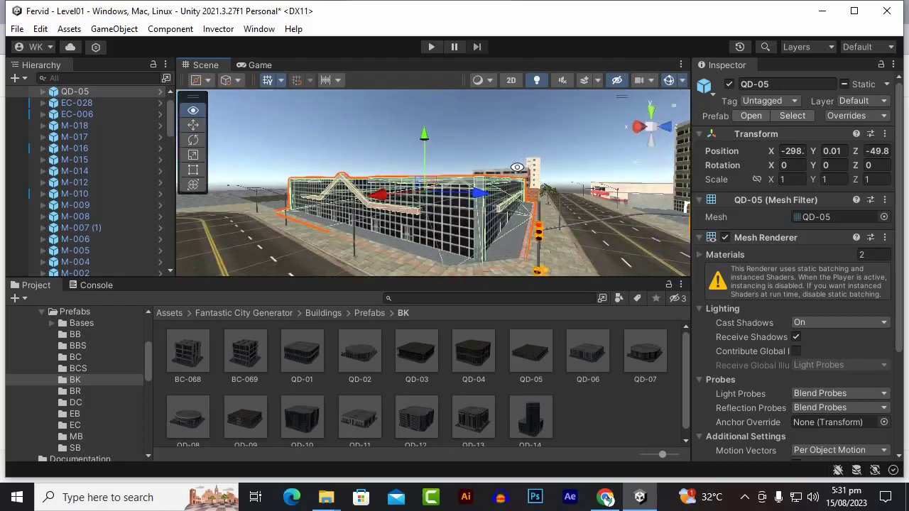
{"action": "left_click_drag", "start_coordinate": [495, 263], "coordinate": [522, 224], "text": "alt"}
{"action": "scroll", "coordinate": [522, 223], "scroll_direction": "down", "scroll_amount": 1}
Place a QD-14 tower from the BK prefabs at about X -226, Z -131.8 and set its Y position to 0.01.
{"action": "left_click_drag", "start_coordinate": [530, 419], "coordinate": [298, 234]}
{"action": "scroll", "coordinate": [421, 184], "scroll_direction": "down", "scroll_amount": 3}
{"action": "left_click_drag", "start_coordinate": [422, 184], "coordinate": [238, 222], "text": "alt"}
{"action": "left_click_drag", "start_coordinate": [238, 222], "coordinate": [462, 197], "text": "alt"}
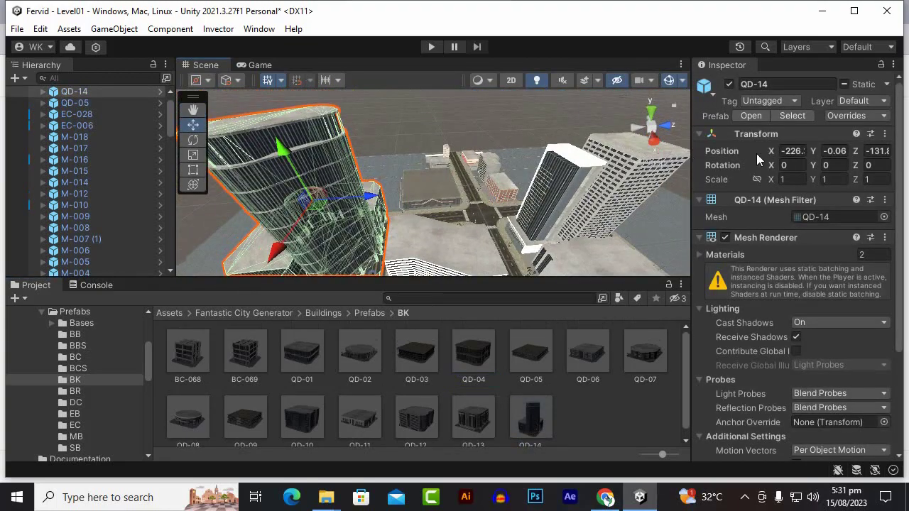
{"action": "scroll", "coordinate": [370, 226], "scroll_direction": "down", "scroll_amount": 5}
{"action": "left_click_drag", "start_coordinate": [533, 169], "coordinate": [254, 247], "text": "alt"}
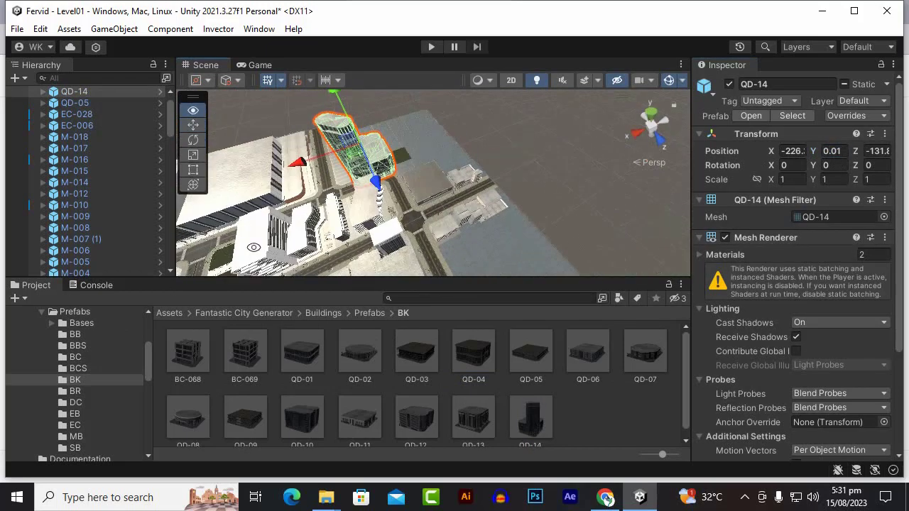
Move the QD-14 tower into the block's street corner, at about X -201, Z -148.
{"action": "scroll", "coordinate": [295, 176], "scroll_direction": "up", "scroll_amount": 5}
{"action": "left_click_drag", "start_coordinate": [295, 176], "coordinate": [392, 193], "text": "alt"}
{"action": "left_click_drag", "start_coordinate": [201, 129], "coordinate": [424, 164], "text": "alt"}
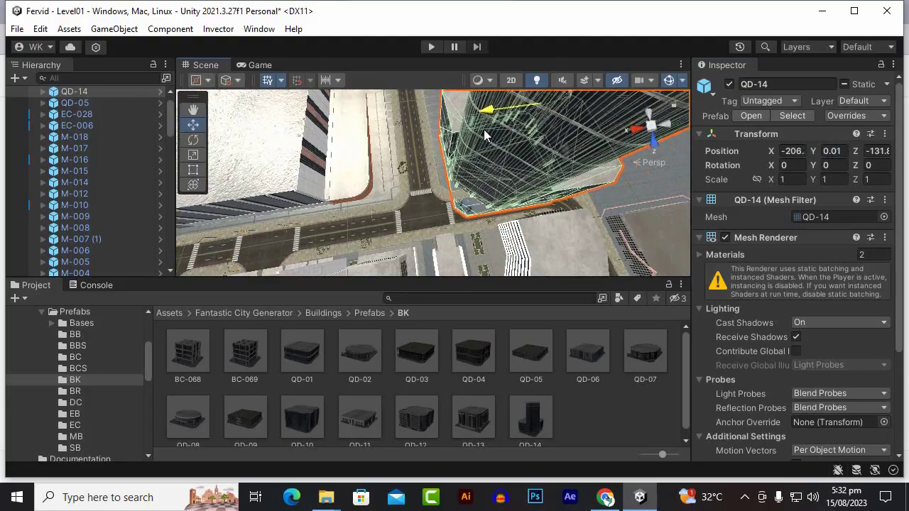
{"action": "left_click_drag", "start_coordinate": [529, 123], "coordinate": [532, 130]}
{"action": "scroll", "coordinate": [498, 164], "scroll_direction": "up", "scroll_amount": 5}
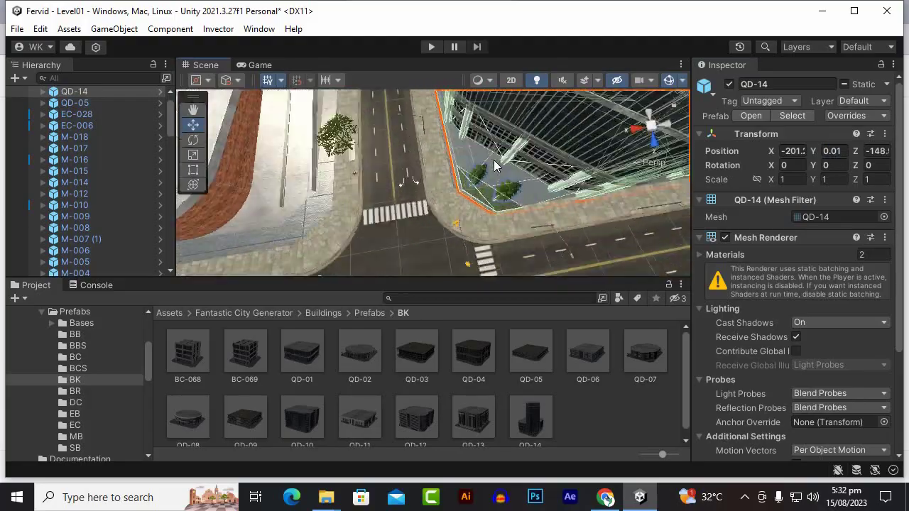
Adjust QD-14's X position to about -199 to align its base with the sidewalk edge.
{"action": "left_click_drag", "start_coordinate": [498, 164], "coordinate": [596, 107], "text": "alt"}
{"action": "left_click_drag", "start_coordinate": [284, 213], "coordinate": [435, 150], "text": "alt"}
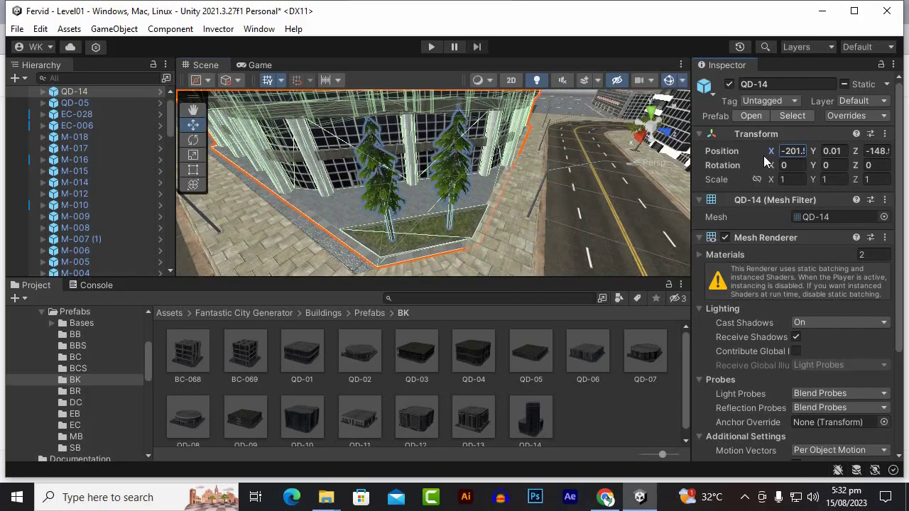
{"action": "left_click_drag", "start_coordinate": [810, 159], "coordinate": [802, 159]}
{"action": "left_click_drag", "start_coordinate": [511, 213], "coordinate": [418, 210], "text": "alt"}
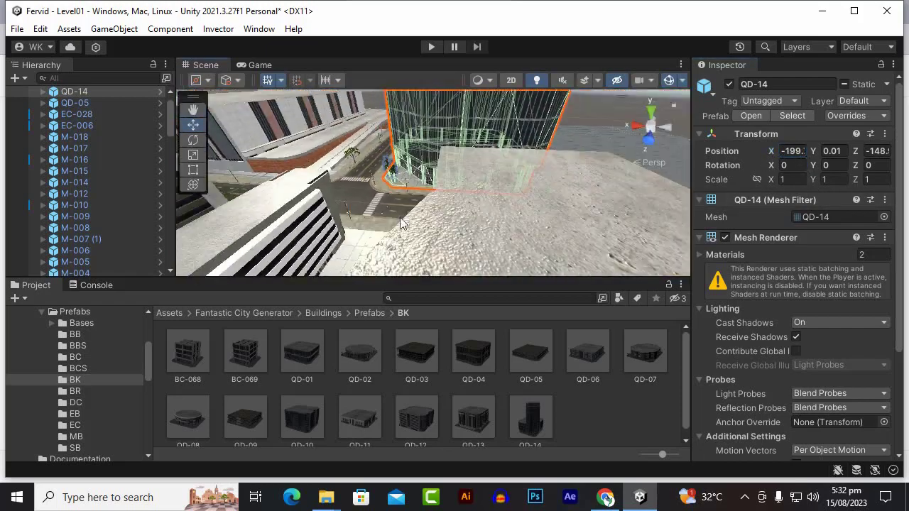
{"action": "scroll", "coordinate": [418, 210], "scroll_direction": "down", "scroll_amount": 10}
{"action": "key", "text": "f"}
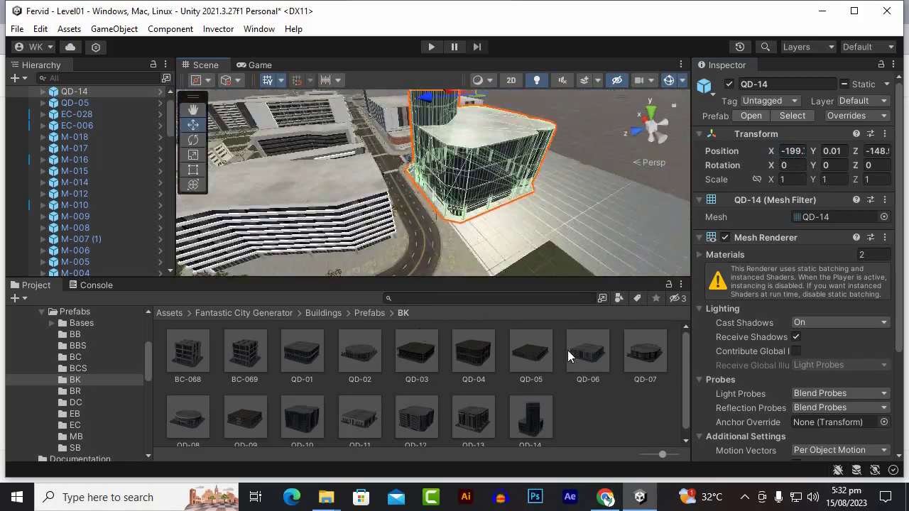
Place a DC-04 building from the DC prefabs folder behind the QD-14 tower, at about X -201, Z -189.
{"action": "left_click", "coordinate": [368, 314]}
{"action": "double_click", "coordinate": [585, 359]}
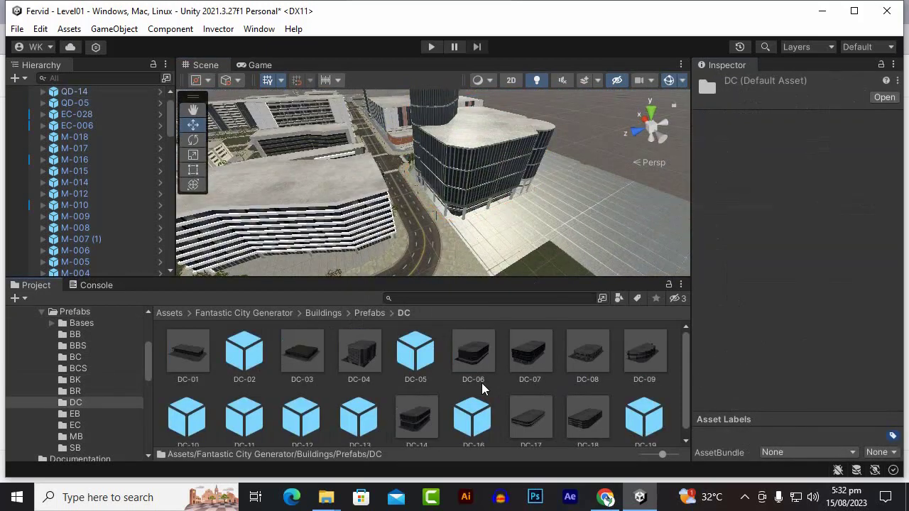
{"action": "left_click_drag", "start_coordinate": [457, 260], "coordinate": [103, 211], "text": "alt"}
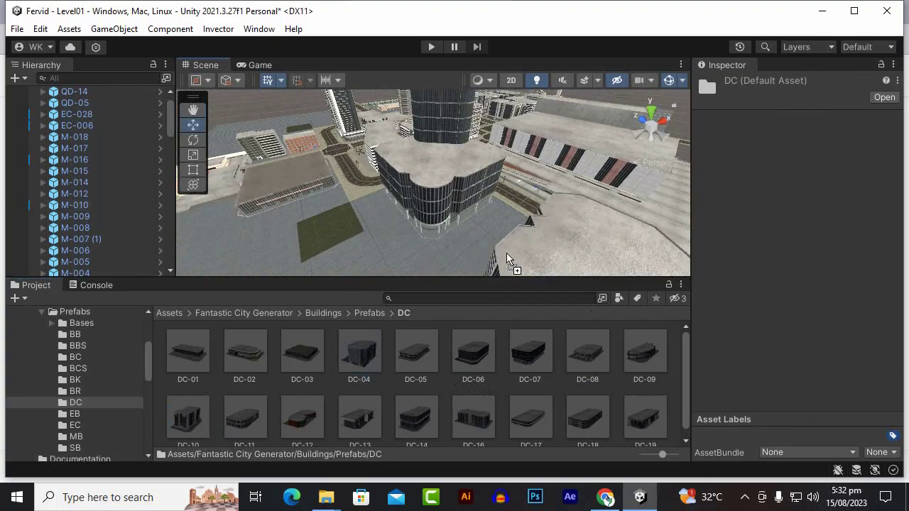
{"action": "left_click_drag", "start_coordinate": [508, 259], "coordinate": [291, 226]}
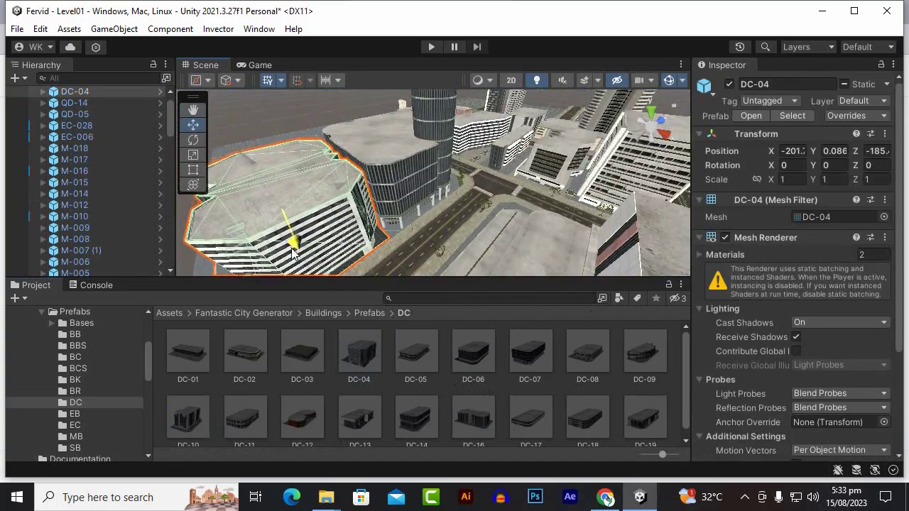
{"action": "left_click_drag", "start_coordinate": [390, 207], "coordinate": [351, 169], "text": "alt"}
{"action": "scroll", "coordinate": [335, 188], "scroll_direction": "down", "scroll_amount": 15}
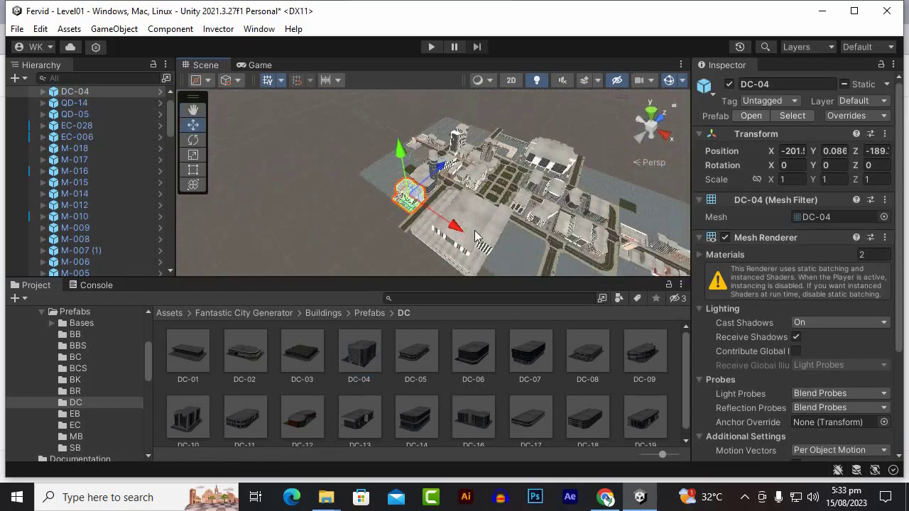
Move DC-04 to the empty block across the city, at about X 199, Z 174.7, and set its Y position to 0.01.
{"action": "left_click_drag", "start_coordinate": [478, 237], "coordinate": [445, 216], "text": "alt"}
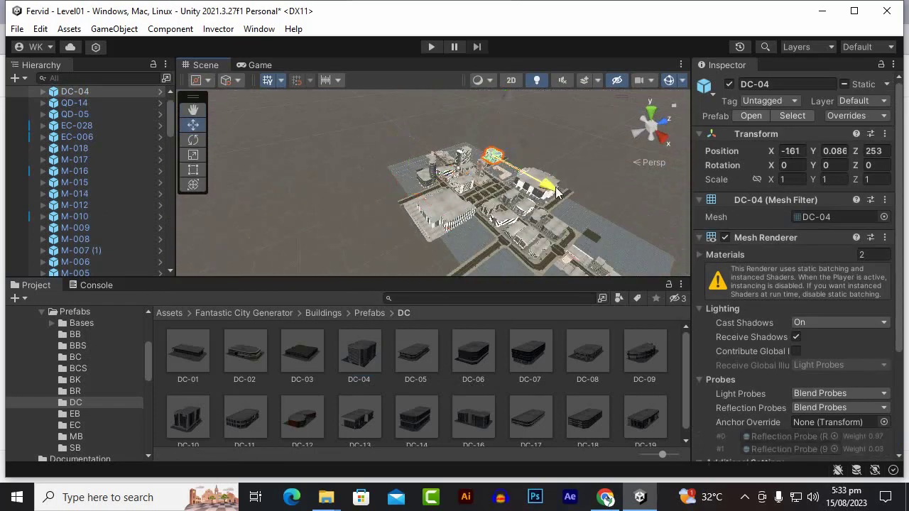
{"action": "key", "text": "f"}
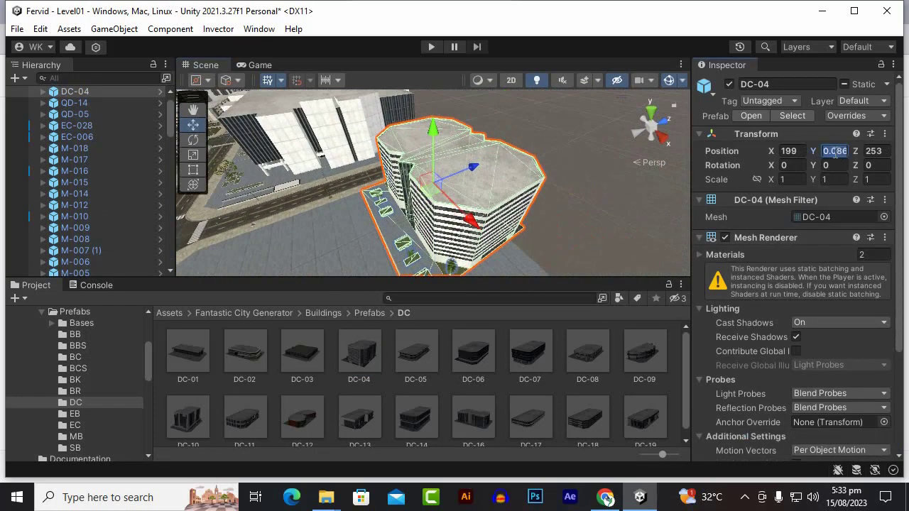
{"action": "left_click_drag", "start_coordinate": [476, 164], "coordinate": [418, 222]}
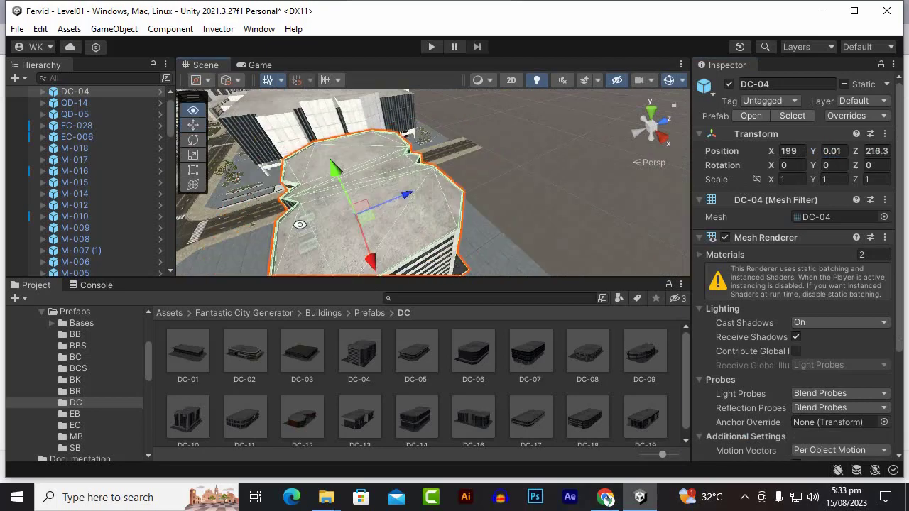
{"action": "scroll", "coordinate": [299, 224], "scroll_direction": "down", "scroll_amount": 6}
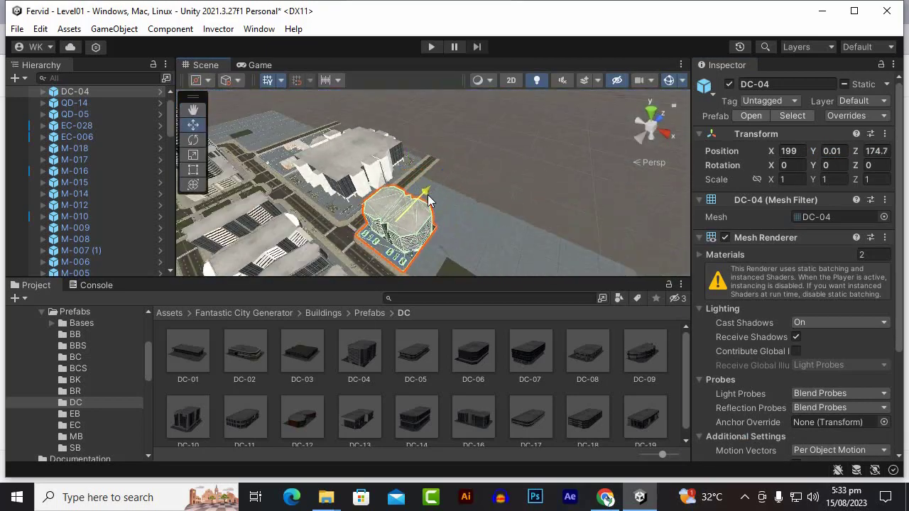
Align DC-04 with the sidewalks at about X 200, Z 174.7 and save the scene.
{"action": "key", "text": "f"}
{"action": "scroll", "coordinate": [341, 215], "scroll_direction": "down", "scroll_amount": 4}
{"action": "left_click_drag", "start_coordinate": [341, 215], "coordinate": [501, 179], "text": "alt"}
{"action": "left_click_drag", "start_coordinate": [262, 149], "coordinate": [446, 233], "text": "alt"}
{"action": "left_click", "coordinate": [194, 126]}
{"action": "scroll", "coordinate": [454, 150], "scroll_direction": "up", "scroll_amount": 1}
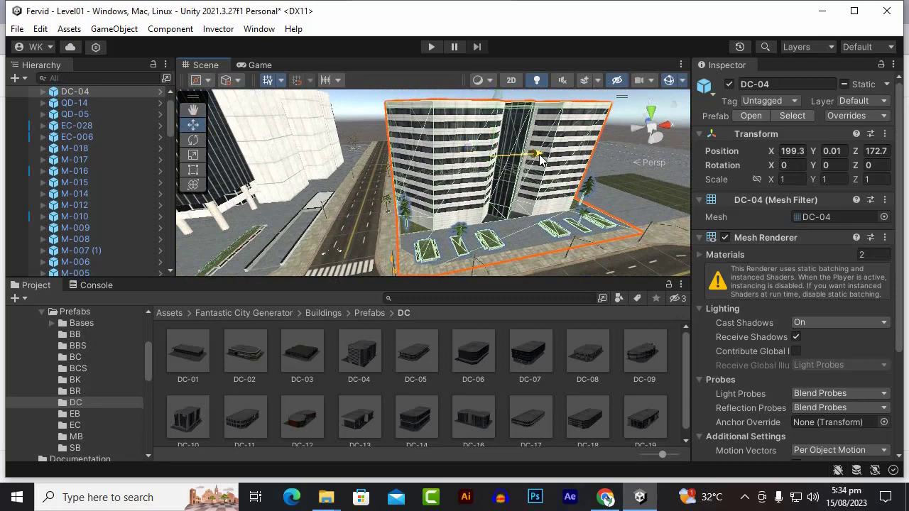
{"action": "scroll", "coordinate": [341, 213], "scroll_direction": "down", "scroll_amount": 5}
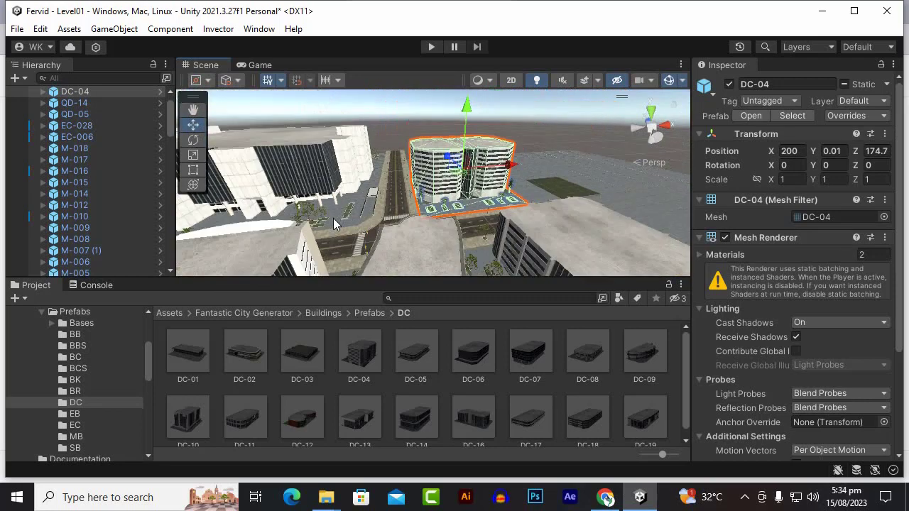
{"action": "key", "text": "ctrl+s"}
Maximize the editor window and enlarge the Scene view.
{"action": "scroll", "coordinate": [478, 217], "scroll_direction": "down", "scroll_amount": 3}
{"action": "scroll", "coordinate": [521, 220], "scroll_direction": "down", "scroll_amount": 3}
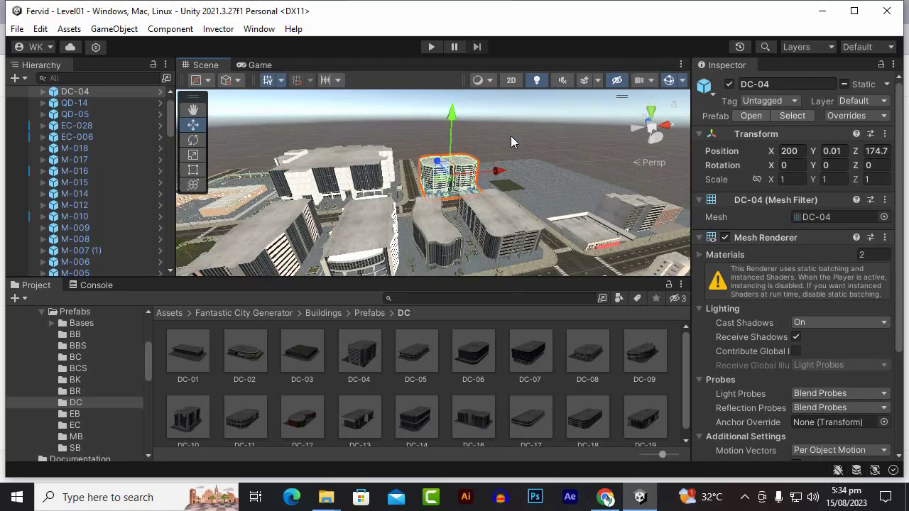
{"action": "scroll", "coordinate": [511, 135], "scroll_direction": "down", "scroll_amount": 2}
{"action": "double_click", "coordinate": [712, 17]}
{"action": "left_click_drag", "start_coordinate": [572, 278], "coordinate": [569, 343]}
Examine the city's outer roads, road ends and remaining empty blocks from several viewpoints.
{"action": "scroll", "coordinate": [483, 213], "scroll_direction": "down", "scroll_amount": 2}
{"action": "left_click_drag", "start_coordinate": [478, 184], "coordinate": [464, 286], "text": "alt"}
{"action": "scroll", "coordinate": [329, 241], "scroll_direction": "down", "scroll_amount": 3}
{"action": "left_click_drag", "start_coordinate": [488, 199], "coordinate": [469, 192], "text": "alt"}
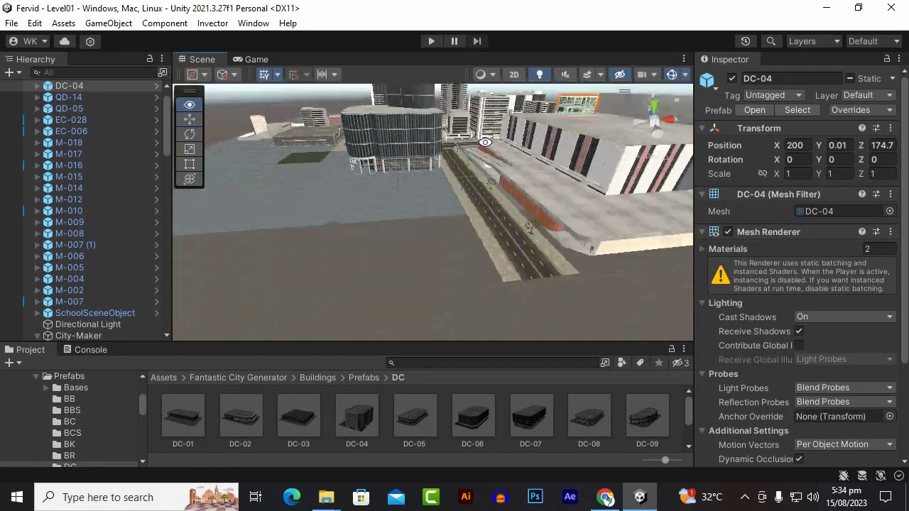
{"action": "scroll", "coordinate": [469, 192], "scroll_direction": "down", "scroll_amount": 3}
{"action": "middle_click_drag", "start_coordinate": [469, 213], "coordinate": [524, 270]}
{"action": "middle_click_drag", "start_coordinate": [387, 252], "coordinate": [407, 239]}
{"action": "scroll", "coordinate": [408, 240], "scroll_direction": "up", "scroll_amount": 4}
{"action": "left_click_drag", "start_coordinate": [408, 239], "coordinate": [458, 270], "text": "alt"}
{"action": "scroll", "coordinate": [484, 231], "scroll_direction": "down", "scroll_amount": 3}
{"action": "scroll", "coordinate": [458, 270], "scroll_direction": "up", "scroll_amount": 3}
{"action": "middle_click_drag", "start_coordinate": [458, 270], "coordinate": [490, 251]}
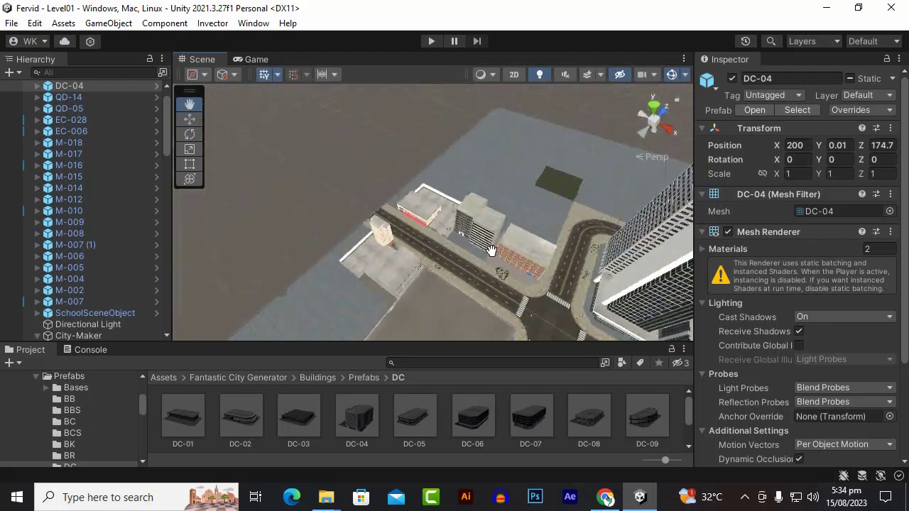
{"action": "left_click_drag", "start_coordinate": [491, 252], "coordinate": [434, 223], "text": "alt"}
{"action": "scroll", "coordinate": [434, 223], "scroll_direction": "up", "scroll_amount": 5}
{"action": "middle_click_drag", "start_coordinate": [434, 223], "coordinate": [427, 238]}
{"action": "scroll", "coordinate": [427, 238], "scroll_direction": "down", "scroll_amount": 3}
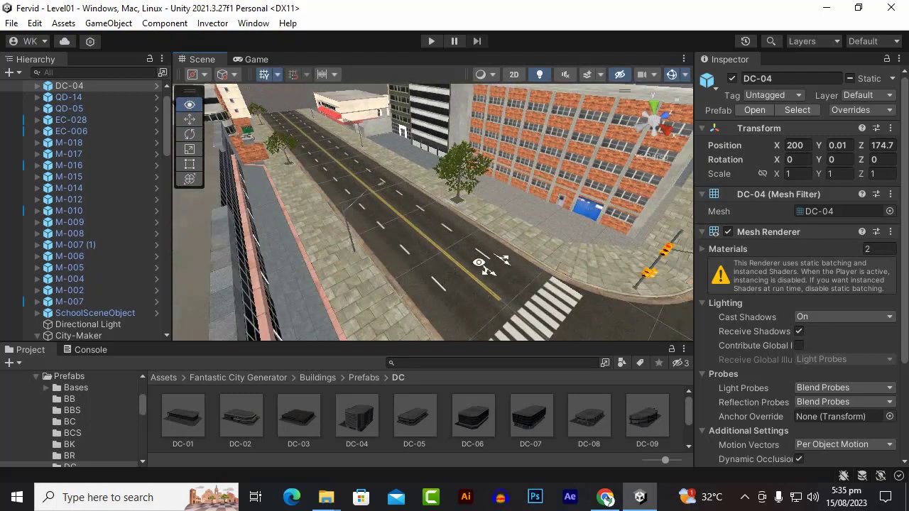
{"action": "mouse_move", "coordinate": [479, 263]}
{"action": "left_mouse_down", "text": "alt"}
{"action": "mouse_move", "coordinate": [451, 242]}
{"action": "mouse_move", "coordinate": [479, 268]}
{"action": "left_mouse_up", "text": "alt"}
{"action": "scroll", "coordinate": [478, 268], "scroll_direction": "up", "scroll_amount": 4}
{"action": "middle_click_drag", "start_coordinate": [433, 245], "coordinate": [476, 263]}
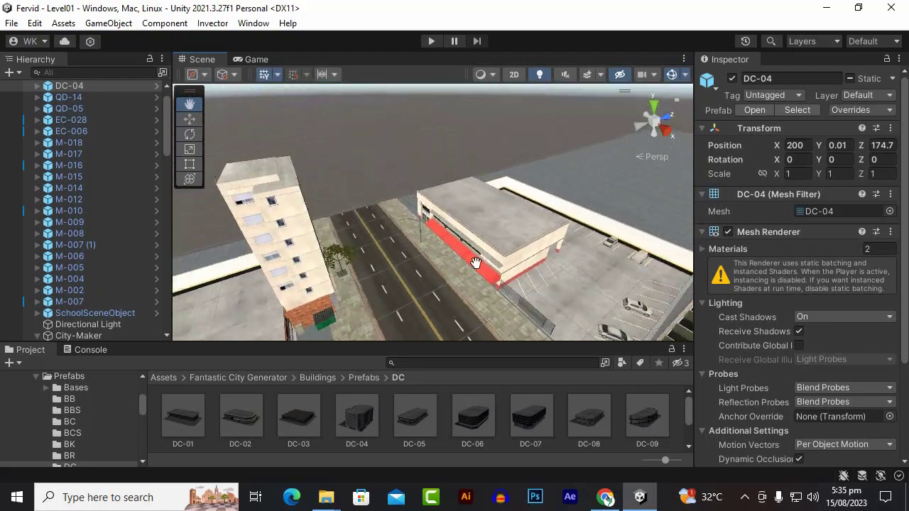
{"action": "left_click_drag", "start_coordinate": [476, 262], "coordinate": [509, 257], "text": "alt"}
Place a DC-06 building beside DC-04 at about X 279, Z 158.5 and set its Y position to 0.01.
{"action": "scroll", "coordinate": [503, 215], "scroll_direction": "down", "scroll_amount": 8}
{"action": "scroll", "coordinate": [481, 230], "scroll_direction": "down", "scroll_amount": 6}
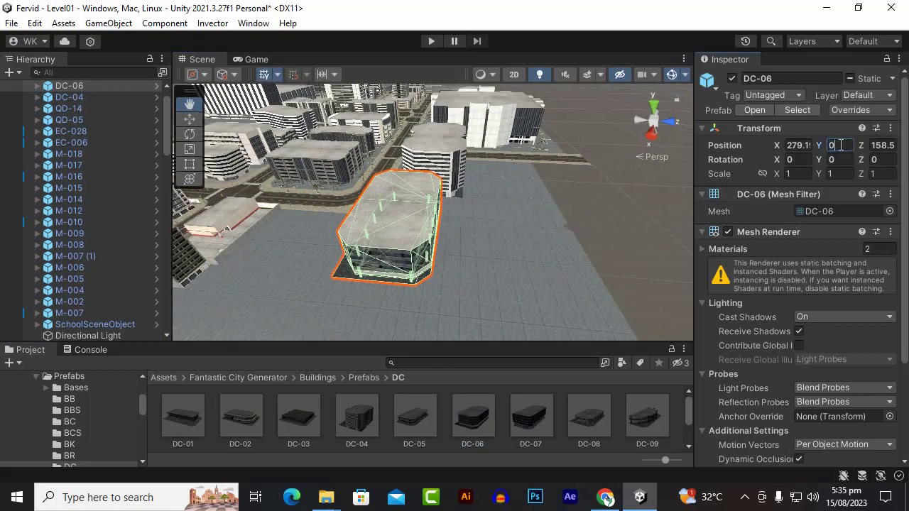
{"action": "right_click_drag", "start_coordinate": [461, 280], "coordinate": [507, 280]}
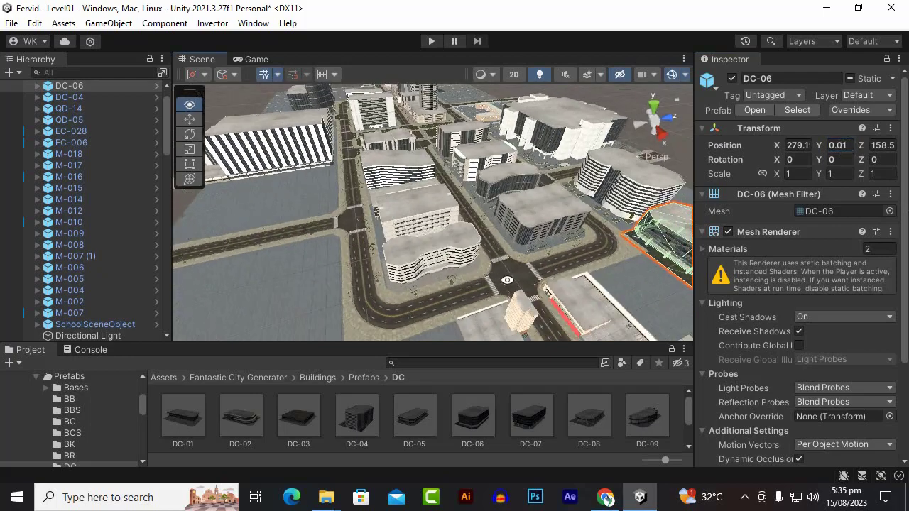
Move DC-06 to about X 303, Z 136.6 and set its Y rotation to 90.
{"action": "right_click_drag", "start_coordinate": [199, 108], "coordinate": [457, 227]}
{"action": "left_click_drag", "start_coordinate": [457, 228], "coordinate": [551, 224]}
{"action": "scroll", "coordinate": [558, 229], "scroll_direction": "up", "scroll_amount": 5}
{"action": "scroll", "coordinate": [615, 241], "scroll_direction": "down", "scroll_amount": 4}
{"action": "scroll", "coordinate": [568, 233], "scroll_direction": "down", "scroll_amount": 2}
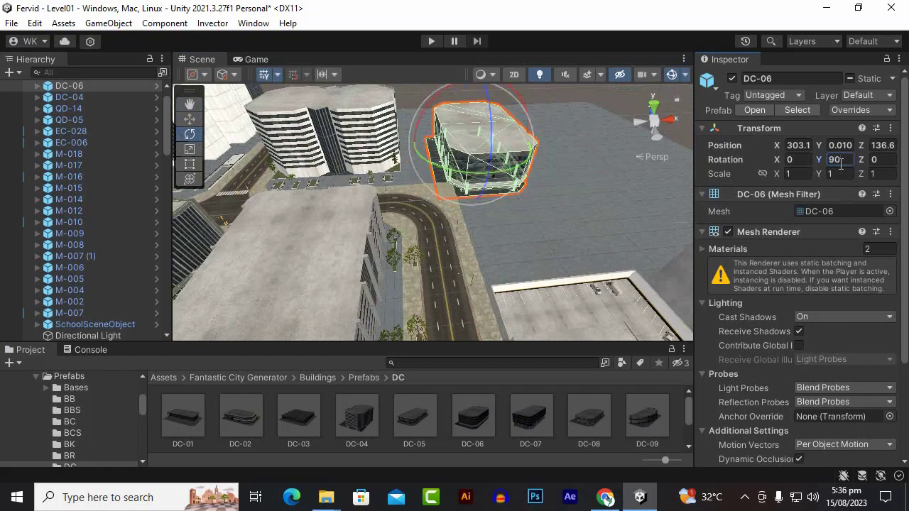
Move DC-06 alongside the curved road next to the parking lot, to about X 310, Z 85.4.
{"action": "left_click_drag", "start_coordinate": [490, 172], "coordinate": [525, 245]}
{"action": "mouse_move", "coordinate": [526, 246]}
{"action": "left_mouse_down", "text": "alt"}
{"action": "mouse_move", "coordinate": [542, 266]}
{"action": "mouse_move", "coordinate": [518, 256]}
{"action": "left_mouse_up", "text": "alt"}
{"action": "left_click_drag", "start_coordinate": [558, 186], "coordinate": [572, 184]}
{"action": "scroll", "coordinate": [499, 245], "scroll_direction": "up", "scroll_amount": 3}
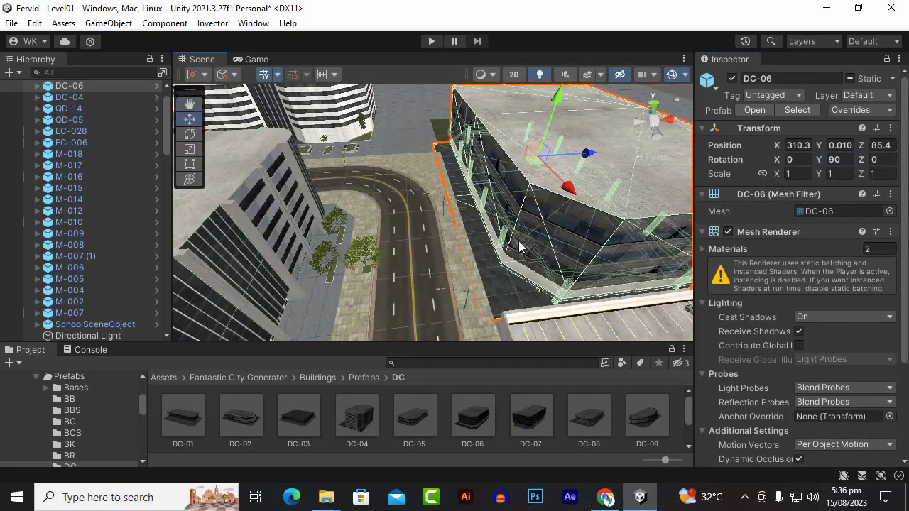
{"action": "left_click_drag", "start_coordinate": [573, 247], "coordinate": [600, 183], "text": "alt"}
Place a BC-004 tower from the BC prefabs folder in the gap beside DC-04, at about X 262.9, Z 155.7.
{"action": "middle_click_drag", "start_coordinate": [435, 200], "coordinate": [512, 307]}
{"action": "left_click", "coordinate": [70, 422]}
{"action": "left_click_drag", "start_coordinate": [363, 425], "coordinate": [482, 211]}
{"action": "scroll", "coordinate": [499, 212], "scroll_direction": "up", "scroll_amount": 5}
{"action": "scroll", "coordinate": [500, 213], "scroll_direction": "down", "scroll_amount": 5}
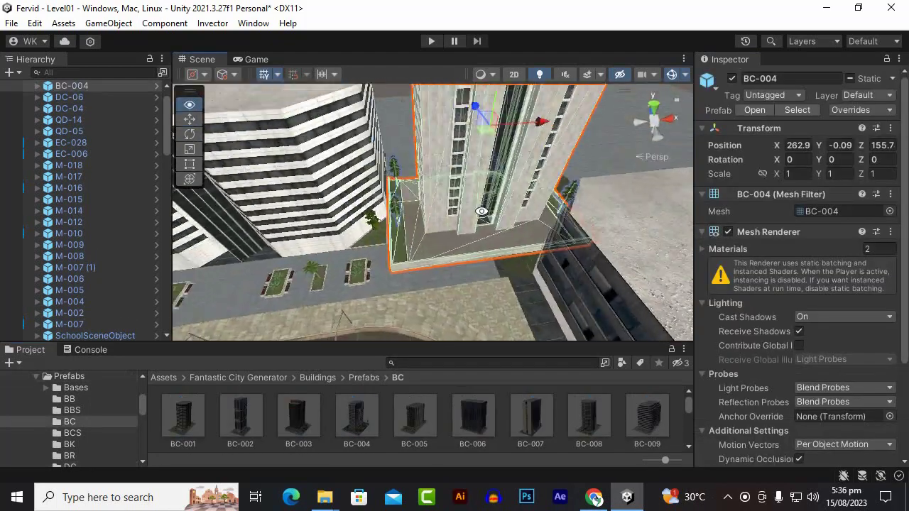
Set BC-004's Y rotation to 180 and move it toward the curved road, to about Z 119.
{"action": "type", "text": "180"}
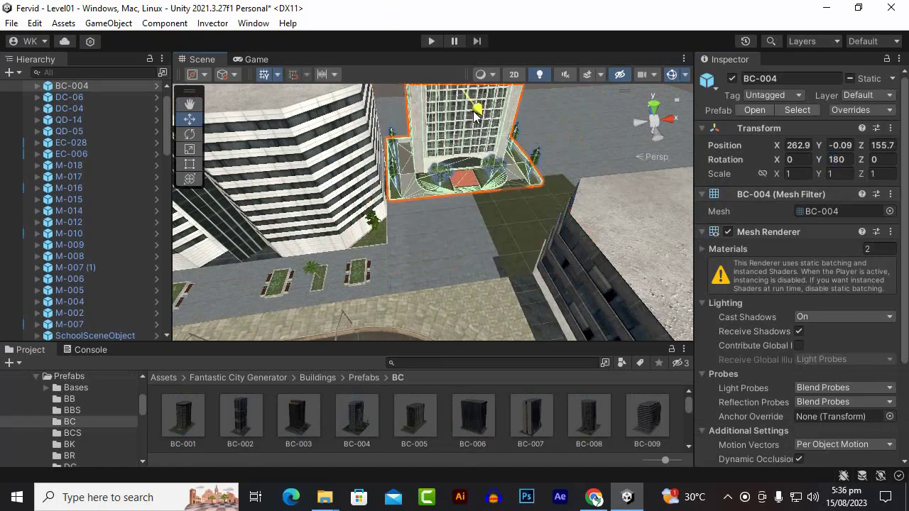
{"action": "left_click_drag", "start_coordinate": [476, 116], "coordinate": [512, 155]}
{"action": "middle_click_drag", "start_coordinate": [511, 156], "coordinate": [480, 186]}
{"action": "scroll", "coordinate": [481, 186], "scroll_direction": "up", "scroll_amount": 4}
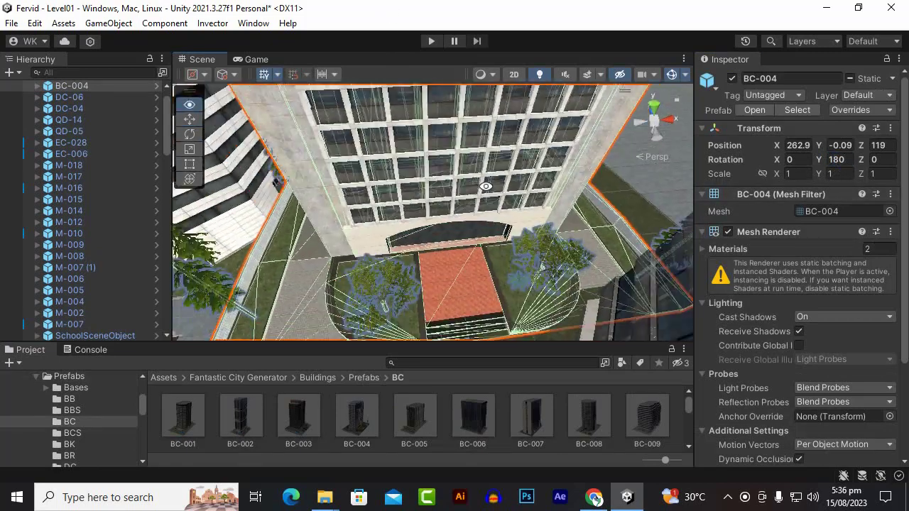
Set BC-004's Y position to 0.01 and turn it to a Y rotation of about 184.2.
{"action": "left_click_drag", "start_coordinate": [486, 187], "coordinate": [489, 198], "text": "alt"}
{"action": "left_click", "coordinate": [481, 299]}
{"action": "scroll", "coordinate": [481, 299], "scroll_direction": "down", "scroll_amount": 3}
{"action": "left_click_drag", "start_coordinate": [481, 299], "coordinate": [533, 248], "text": "alt"}
{"action": "key", "text": "ctrl+z"}
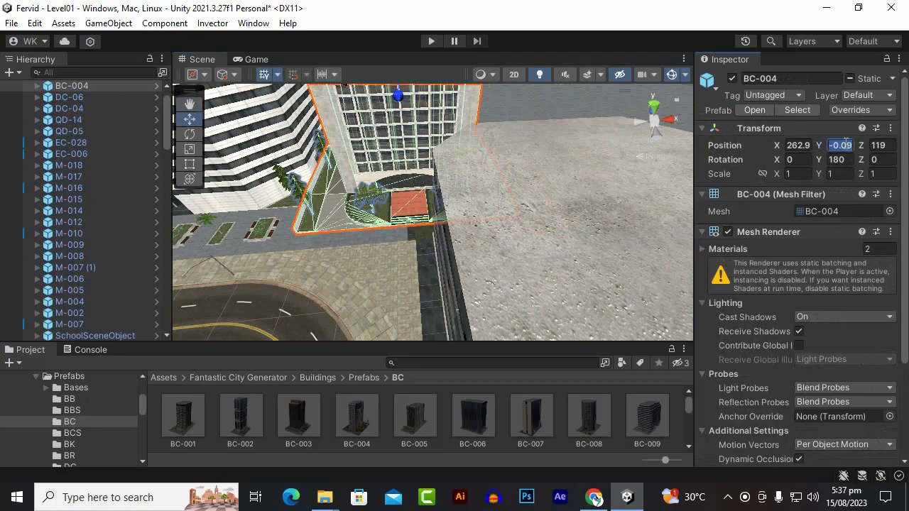
{"action": "left_click_drag", "start_coordinate": [820, 159], "coordinate": [855, 155]}
{"action": "middle_click_drag", "start_coordinate": [391, 224], "coordinate": [469, 189]}
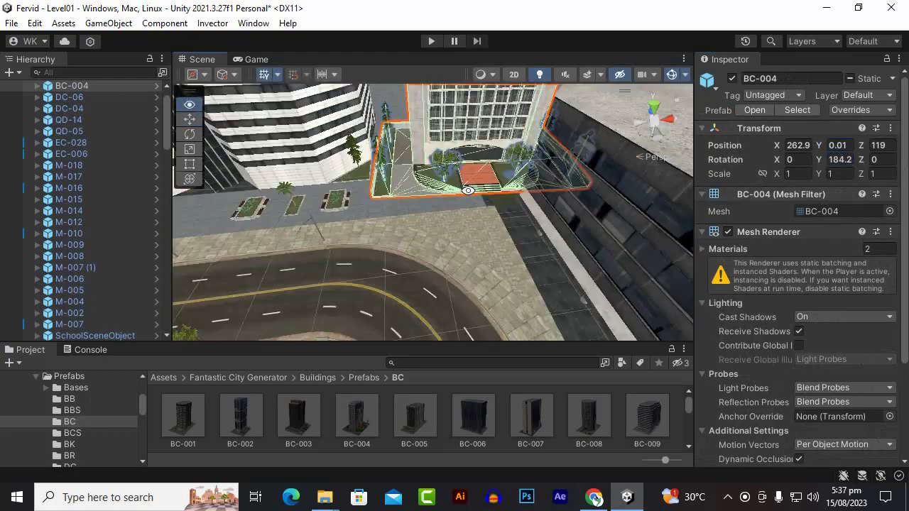
Nudge BC-004 toward the neighbouring DC-04 building, to about X 261.9, Z 119.1.
{"action": "scroll", "coordinate": [473, 189], "scroll_direction": "down", "scroll_amount": 3}
{"action": "left_click", "coordinate": [612, 252]}
{"action": "scroll", "coordinate": [612, 253], "scroll_direction": "down", "scroll_amount": 3}
{"action": "left_click_drag", "start_coordinate": [608, 231], "coordinate": [626, 266]}
{"action": "scroll", "coordinate": [497, 177], "scroll_direction": "up", "scroll_amount": 3}
{"action": "left_click", "coordinate": [483, 154]}
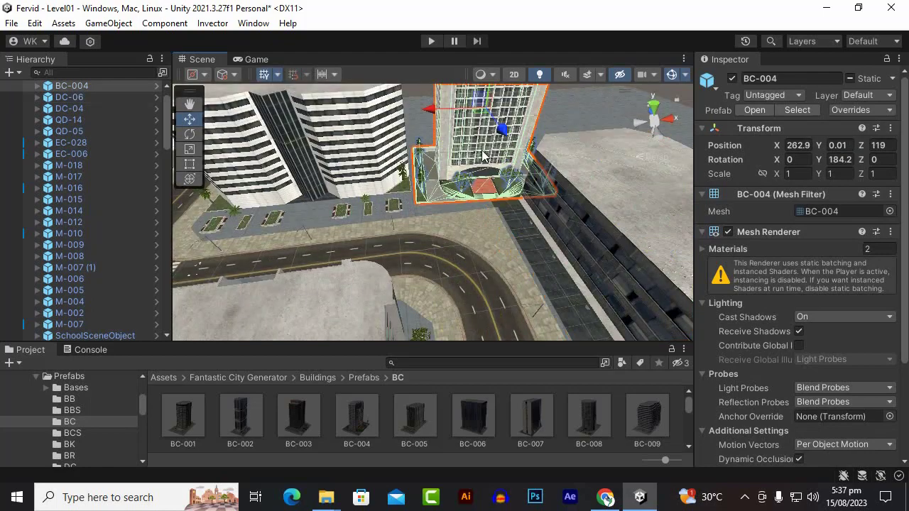
{"action": "scroll", "coordinate": [482, 154], "scroll_direction": "up", "scroll_amount": 3}
{"action": "left_click_drag", "start_coordinate": [477, 158], "coordinate": [473, 177], "text": "alt"}
{"action": "mouse_move", "coordinate": [469, 90]}
{"action": "left_mouse_down"}
{"action": "mouse_move", "coordinate": [487, 91]}
{"action": "mouse_move", "coordinate": [459, 89]}
{"action": "left_mouse_up"}
{"action": "scroll", "coordinate": [399, 186], "scroll_direction": "down", "scroll_amount": 3}
{"action": "scroll", "coordinate": [400, 186], "scroll_direction": "up", "scroll_amount": 8}
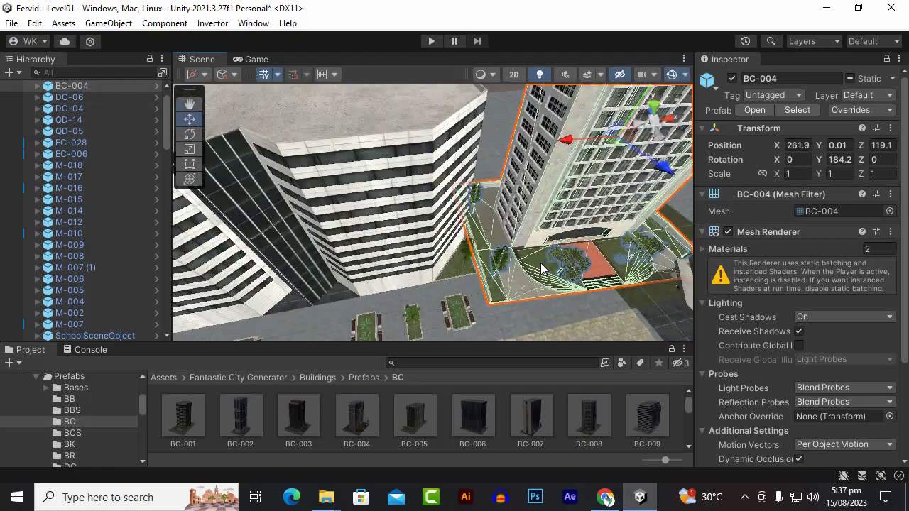
Place a BC-009 building beside the straight road behind DC-04, at about X 192.3, Z 234.2, with Y position 0.01.
{"action": "left_click", "coordinate": [519, 228]}
{"action": "middle_click_drag", "start_coordinate": [454, 244], "coordinate": [459, 254]}
{"action": "scroll", "coordinate": [462, 245], "scroll_direction": "down", "scroll_amount": 6}
{"action": "right_click_drag", "start_coordinate": [464, 245], "coordinate": [480, 323]}
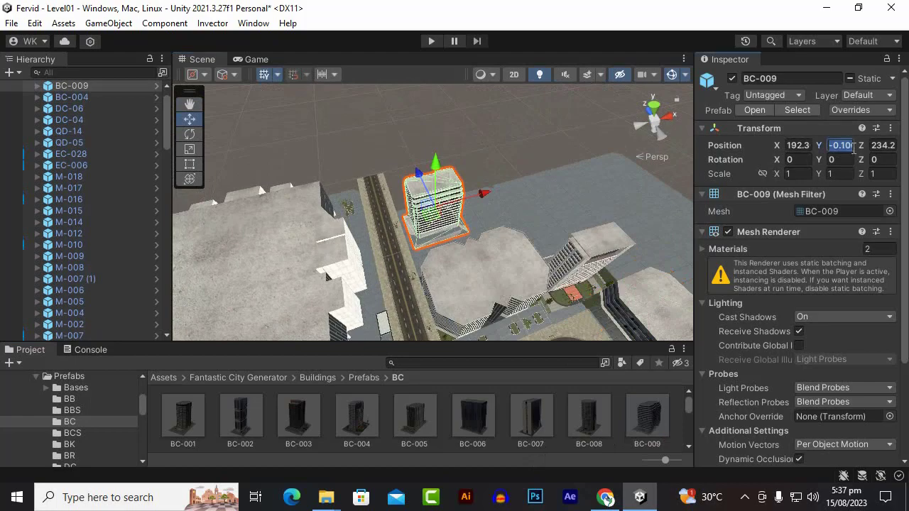
{"action": "key", "text": "f"}
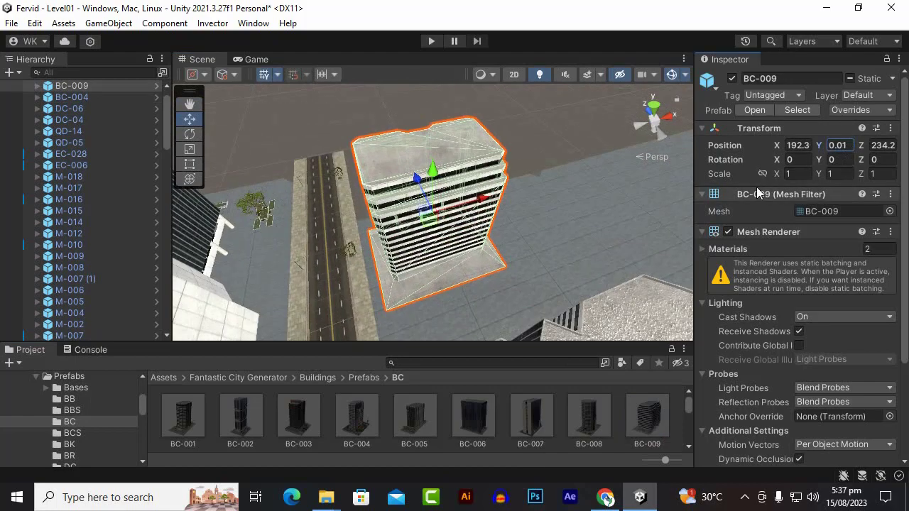
Set BC-009's Y rotation to -90 and move it beside the road, to about X 163.4, Z 197.
{"action": "left_click_drag", "start_coordinate": [497, 242], "coordinate": [763, 111], "text": "alt"}
{"action": "scroll", "coordinate": [763, 112], "scroll_direction": "down", "scroll_amount": 1}
{"action": "scroll", "coordinate": [671, 189], "scroll_direction": "down", "scroll_amount": 1}
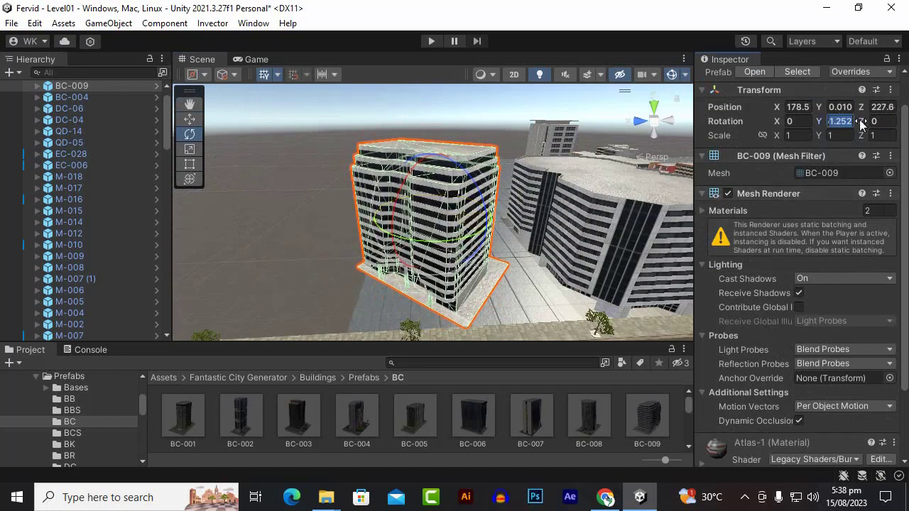
{"action": "left_click_drag", "start_coordinate": [348, 216], "coordinate": [432, 237]}
{"action": "left_click_drag", "start_coordinate": [432, 236], "coordinate": [211, 357], "text": "alt"}
{"action": "scroll", "coordinate": [415, 257], "scroll_direction": "down", "scroll_amount": 4}
{"action": "scroll", "coordinate": [387, 312], "scroll_direction": "down", "scroll_amount": 3}
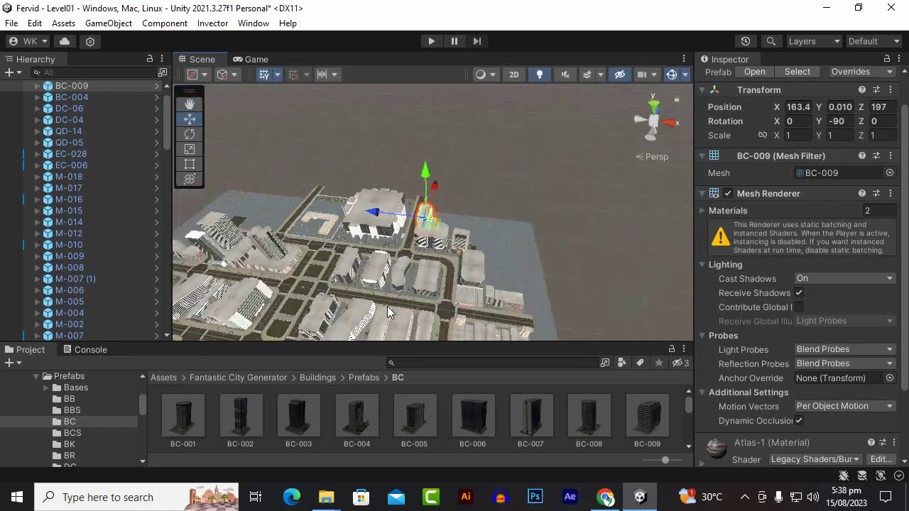
Look over the city blocks and outer roads for the next empty lot to fill.
{"action": "left_click_drag", "start_coordinate": [388, 312], "coordinate": [512, 241], "text": "alt"}
{"action": "scroll", "coordinate": [580, 318], "scroll_direction": "up", "scroll_amount": 3}
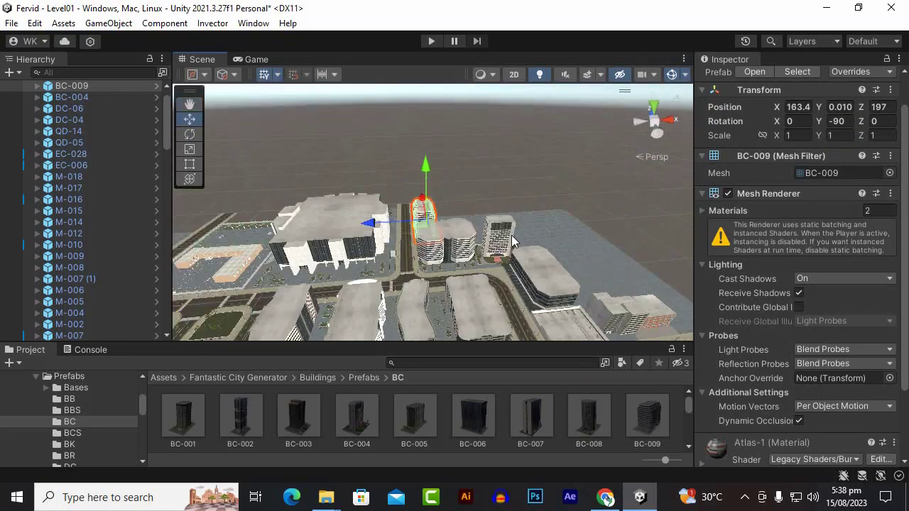
{"action": "scroll", "coordinate": [552, 175], "scroll_direction": "down", "scroll_amount": 2}
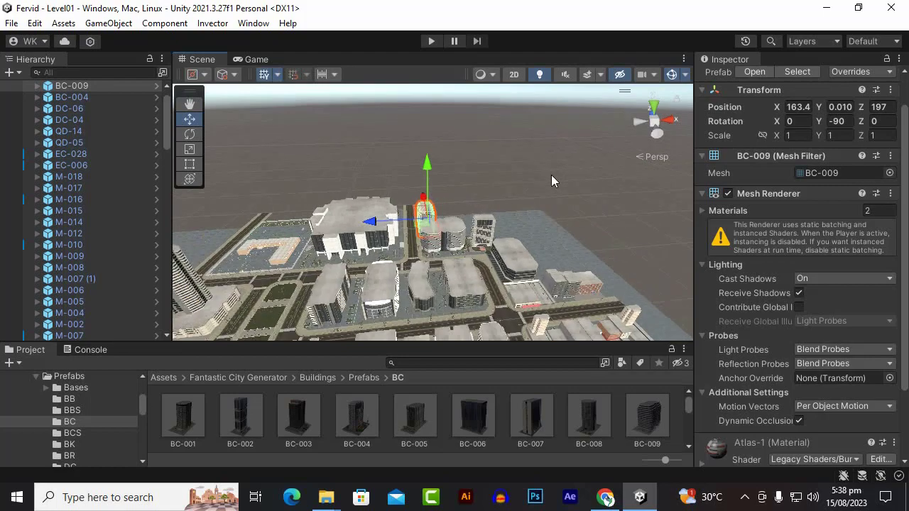
{"action": "left_click", "coordinate": [189, 104]}
{"action": "left_click_drag", "start_coordinate": [568, 290], "coordinate": [559, 263]}
{"action": "scroll", "coordinate": [559, 264], "scroll_direction": "down", "scroll_amount": 3}
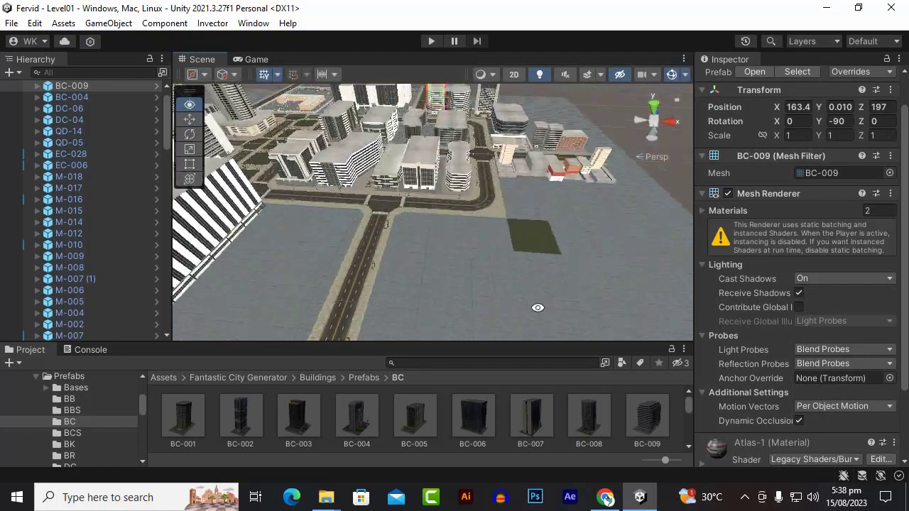
{"action": "left_click_drag", "start_coordinate": [537, 306], "coordinate": [455, 302], "text": "alt"}
{"action": "scroll", "coordinate": [580, 298], "scroll_direction": "up", "scroll_amount": 2}
{"action": "left_click_drag", "start_coordinate": [458, 266], "coordinate": [463, 201]}
{"action": "scroll", "coordinate": [462, 201], "scroll_direction": "up", "scroll_amount": 2}
{"action": "left_click_drag", "start_coordinate": [557, 216], "coordinate": [488, 308]}
Place a BC-031 tower on the empty lot outside the curved road, at about X 302.7, Z -62.2, with Y rotation 90.
{"action": "scroll", "coordinate": [369, 433], "scroll_direction": "down", "scroll_amount": 4}
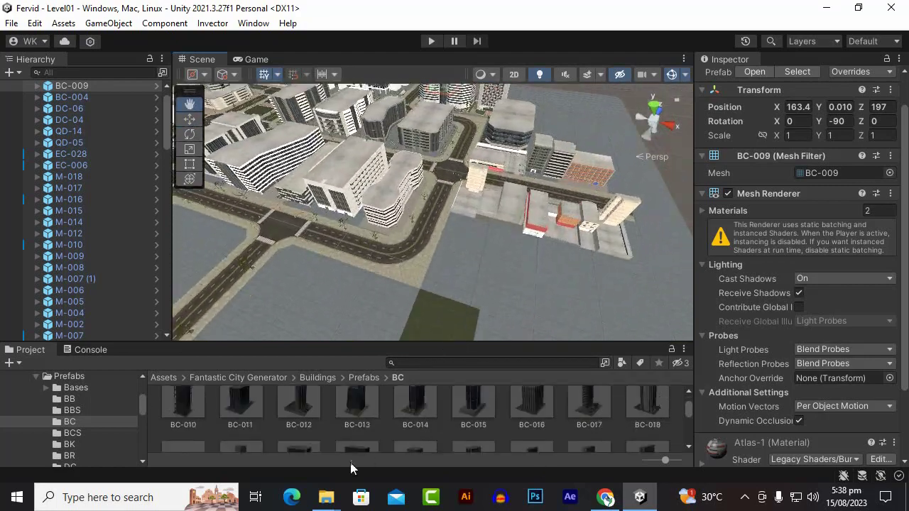
{"action": "left_click_drag", "start_coordinate": [298, 416], "coordinate": [501, 242]}
{"action": "left_click_drag", "start_coordinate": [501, 242], "coordinate": [584, 287], "text": "alt"}
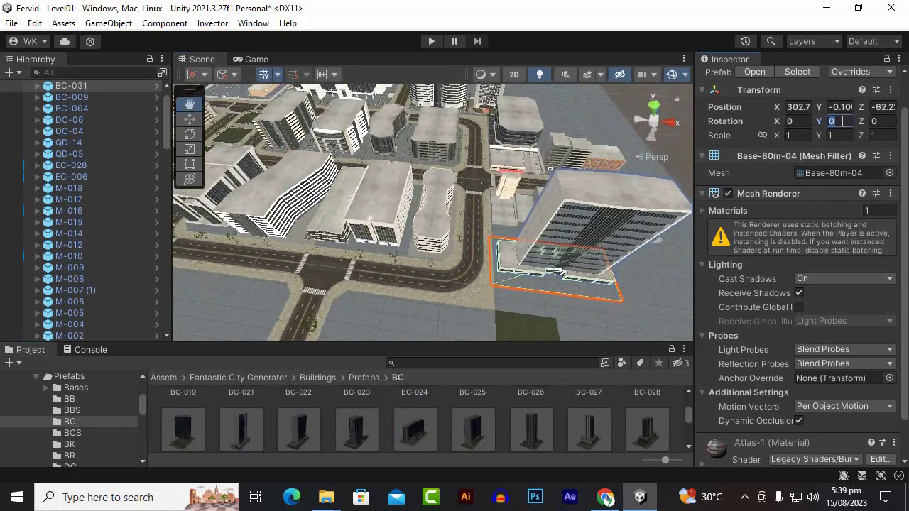
{"action": "type", "text": "90w"}
Move BC-031 up to the sidewalk of the curved road, to about X 299.4, Z -71.3.
{"action": "scroll", "coordinate": [552, 243], "scroll_direction": "up", "scroll_amount": 2}
{"action": "mouse_move", "coordinate": [631, 216]}
{"action": "left_mouse_down"}
{"action": "mouse_move", "coordinate": [610, 214]}
{"action": "mouse_move", "coordinate": [623, 220]}
{"action": "left_mouse_up"}
{"action": "left_click_drag", "start_coordinate": [581, 260], "coordinate": [462, 180]}
{"action": "scroll", "coordinate": [572, 271], "scroll_direction": "down", "scroll_amount": 3}
{"action": "scroll", "coordinate": [463, 181], "scroll_direction": "up", "scroll_amount": 6}
{"action": "middle_click_drag", "start_coordinate": [487, 205], "coordinate": [278, 164]}
{"action": "scroll", "coordinate": [367, 209], "scroll_direction": "down", "scroll_amount": 3}
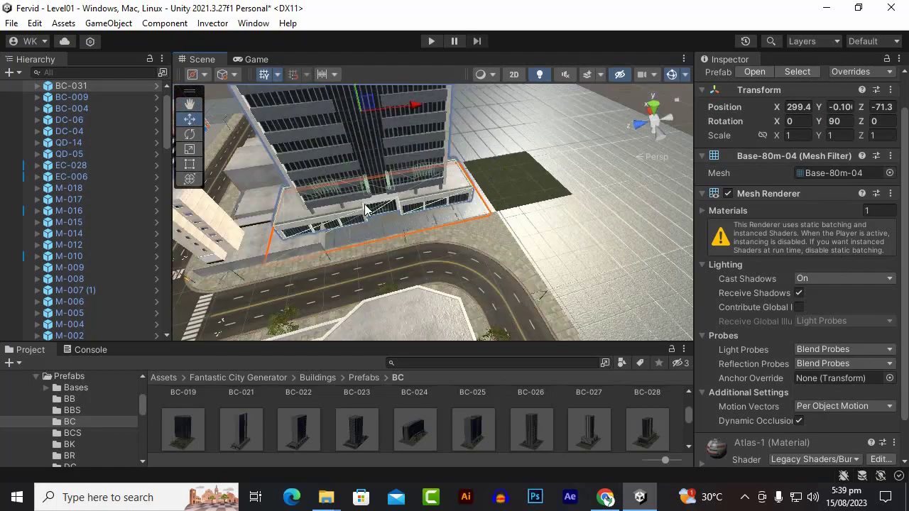
Slide BC-031 along the sidewalk to about Z -90.9 and set its Y position to 0.01.
{"action": "left_click_drag", "start_coordinate": [417, 104], "coordinate": [465, 111]}
{"action": "scroll", "coordinate": [453, 189], "scroll_direction": "down", "scroll_amount": 3}
{"action": "left_click_drag", "start_coordinate": [502, 133], "coordinate": [511, 157], "text": "alt"}
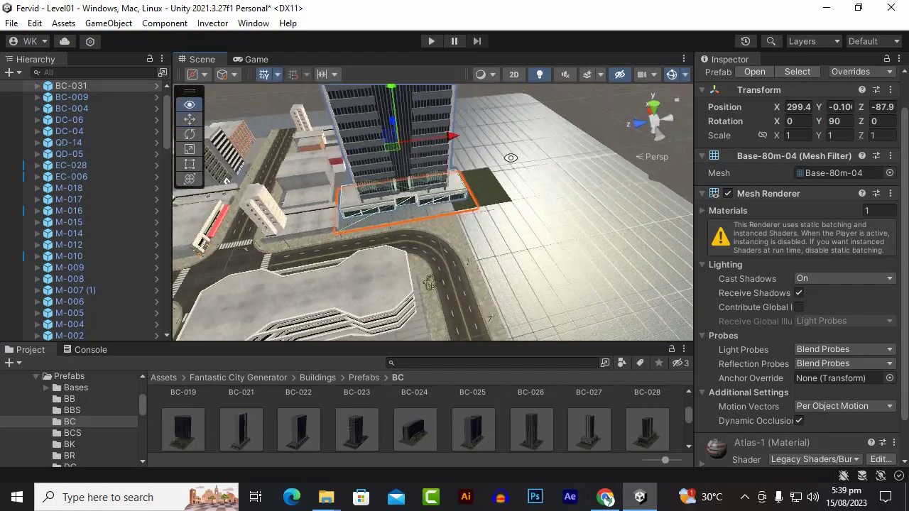
{"action": "scroll", "coordinate": [462, 141], "scroll_direction": "up", "scroll_amount": 3}
{"action": "left_click_drag", "start_coordinate": [462, 141], "coordinate": [488, 188], "text": "alt"}
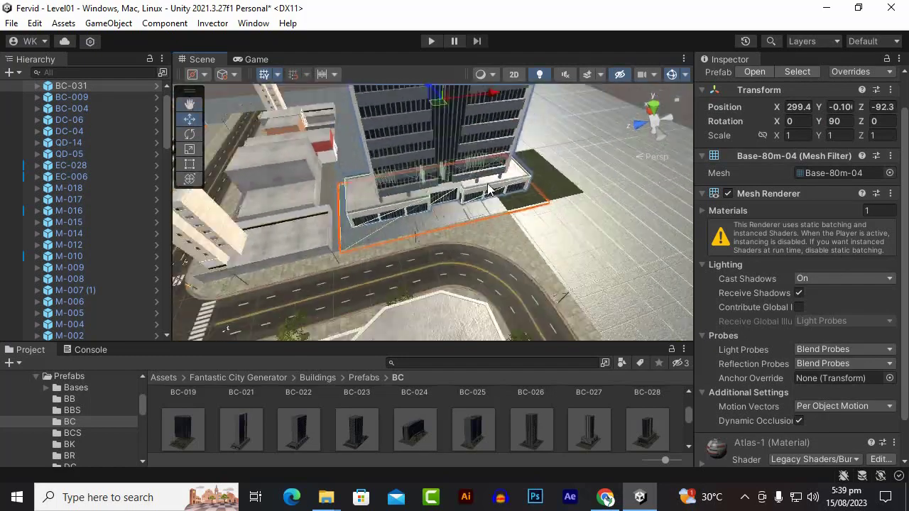
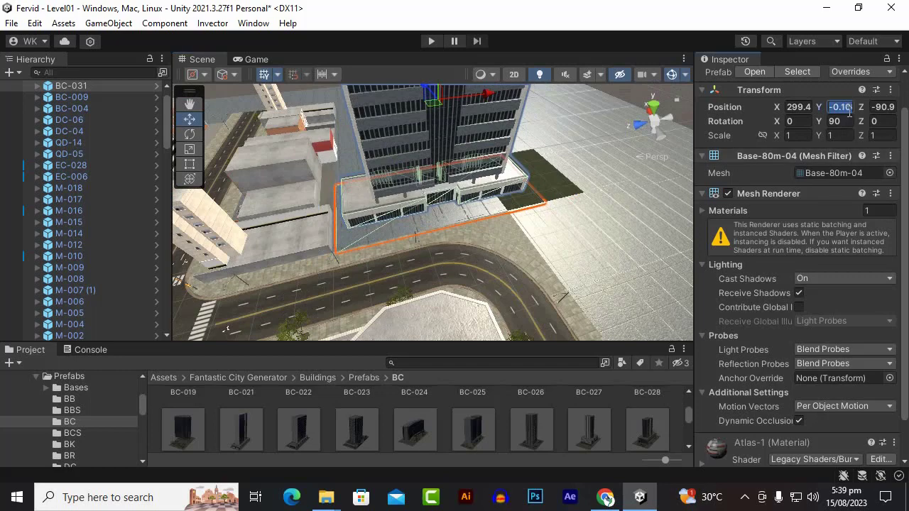
{"action": "scroll", "coordinate": [496, 217], "scroll_direction": "up", "scroll_amount": 5}
{"action": "scroll", "coordinate": [497, 216], "scroll_direction": "down", "scroll_amount": 3}
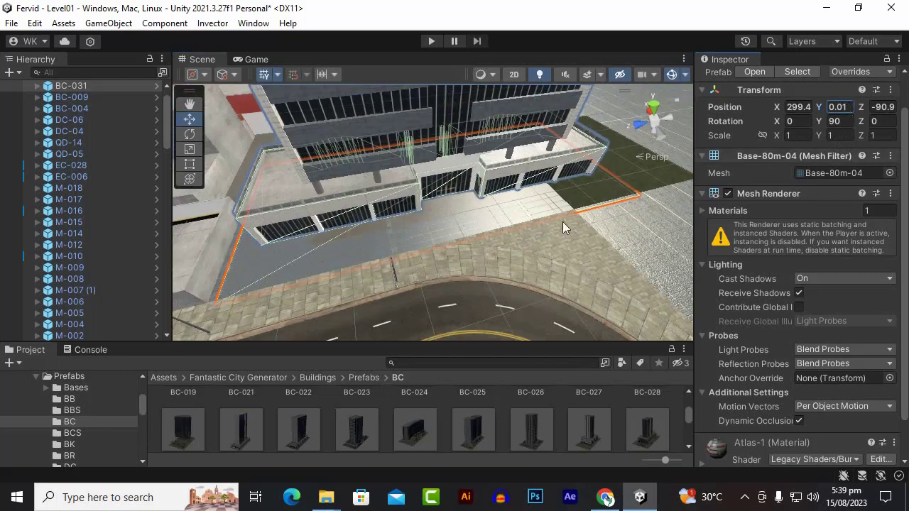
Try raising the Base-SB-01 (2) ground tile beside BC-031 to a Y position of 90.5.
{"action": "left_click_drag", "start_coordinate": [564, 225], "coordinate": [533, 213], "text": "alt"}
{"action": "left_click", "coordinate": [530, 209]}
{"action": "left_click", "coordinate": [515, 214]}
{"action": "scroll", "coordinate": [505, 216], "scroll_direction": "down", "scroll_amount": 3}
{"action": "scroll", "coordinate": [493, 218], "scroll_direction": "up", "scroll_amount": 5}
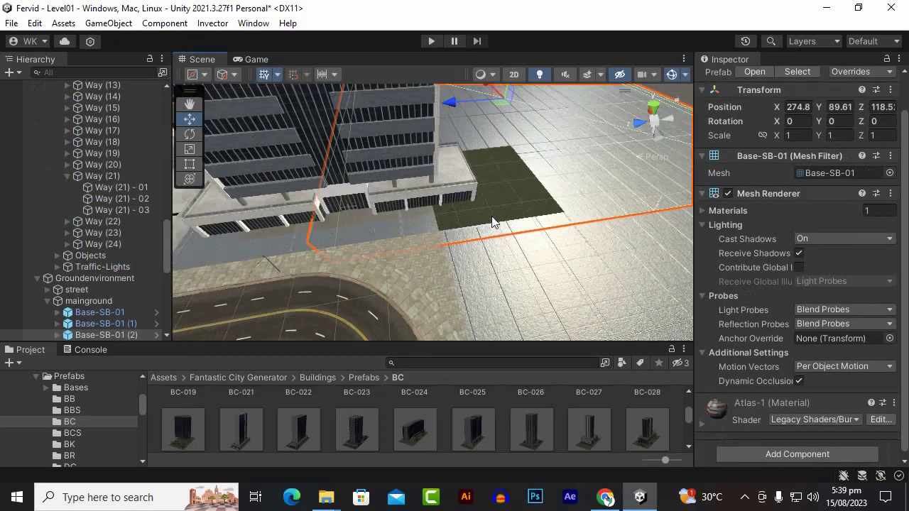
{"action": "scroll", "coordinate": [491, 216], "scroll_direction": "down", "scroll_amount": 6}
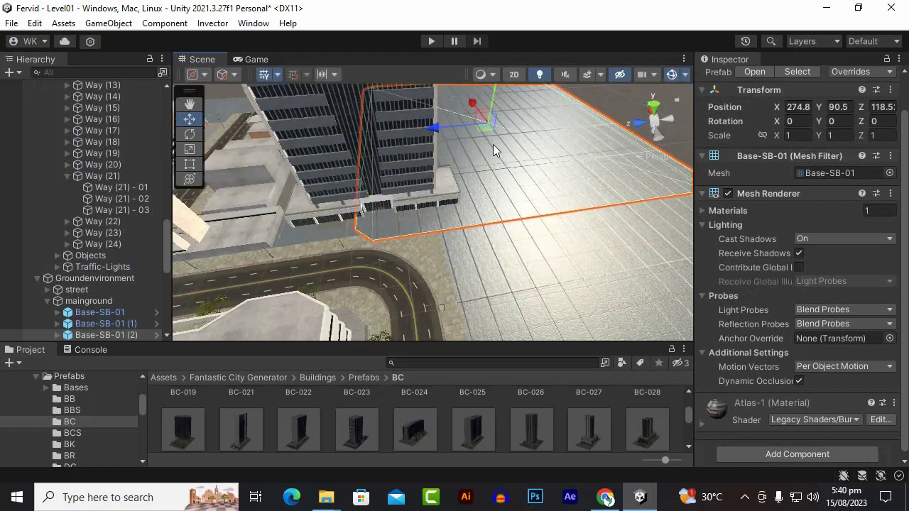
{"action": "scroll", "coordinate": [493, 206], "scroll_direction": "up", "scroll_amount": 5}
{"action": "left_click_drag", "start_coordinate": [501, 213], "coordinate": [447, 213], "text": "alt"}
{"action": "scroll", "coordinate": [447, 212], "scroll_direction": "down", "scroll_amount": 5}
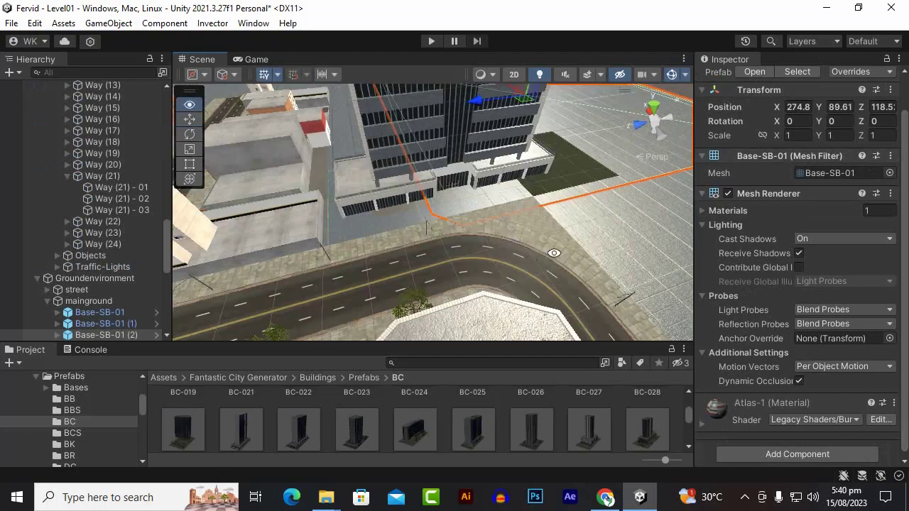
{"action": "left_click_drag", "start_coordinate": [554, 253], "coordinate": [516, 267], "text": "alt"}
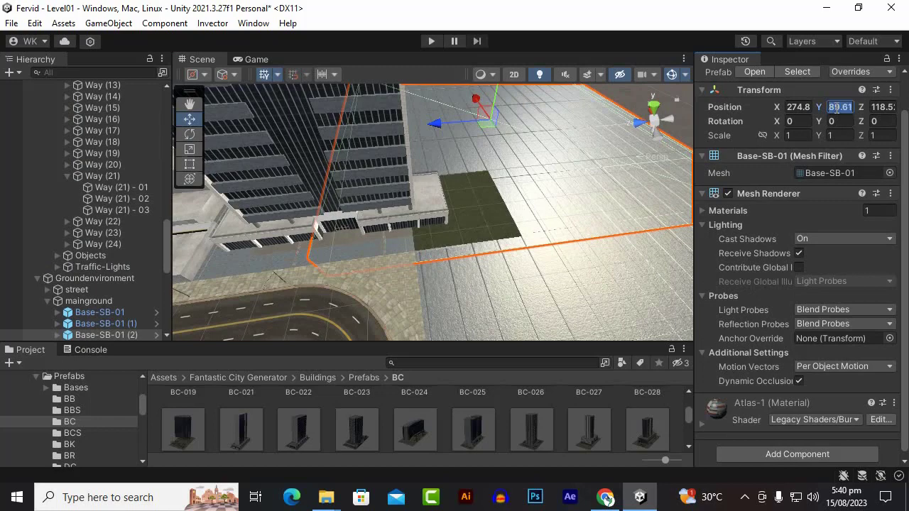
Set the Base-SB-01 (2) ground tile's Y position to 90 to cover the green patch.
{"action": "type", "text": "90.6"}
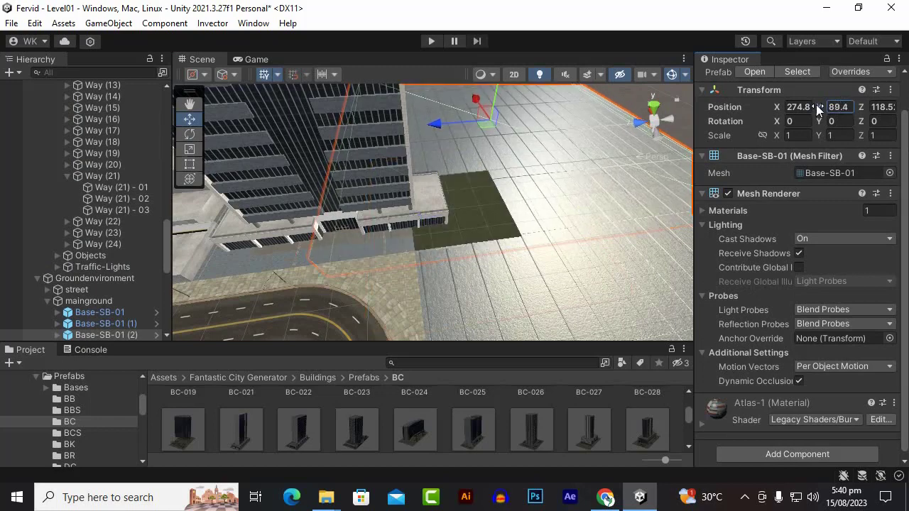
{"action": "type", "text": "-"}
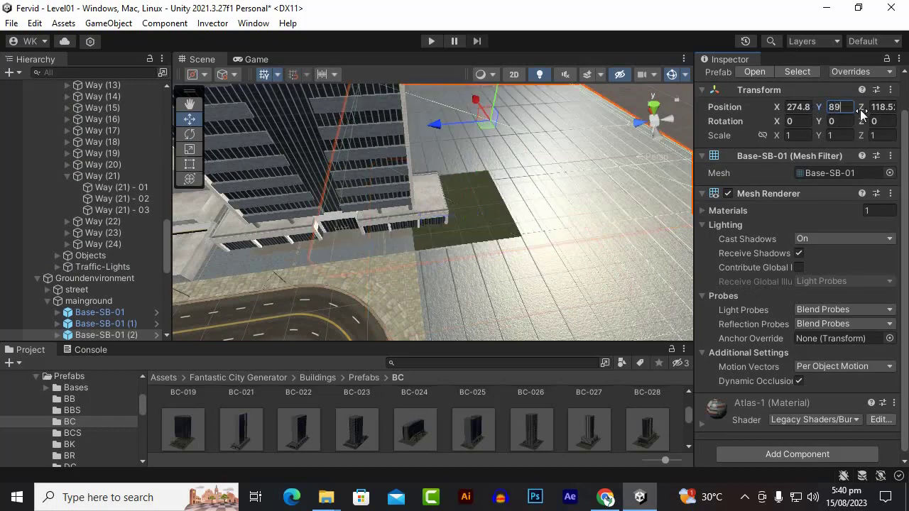
{"action": "type", "text": "90"}
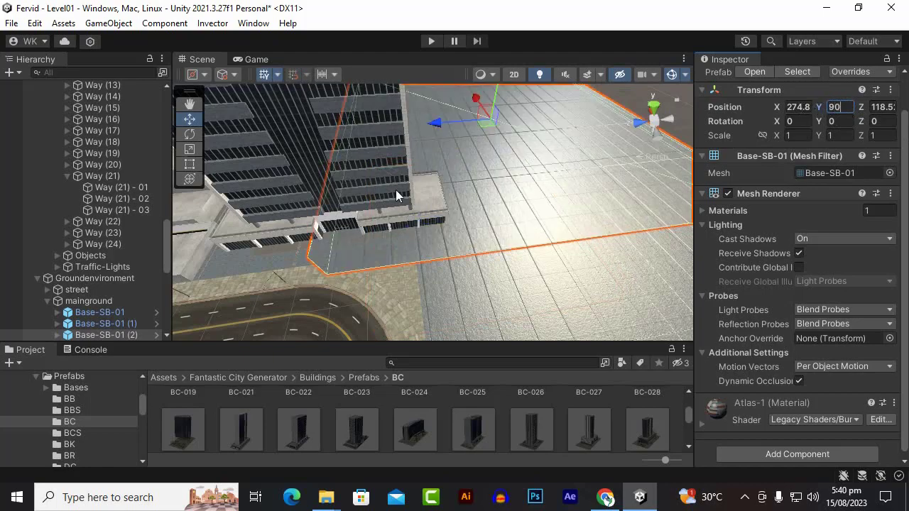
Select BC-031 again and shift it slightly along the sidewalk, to about Z -89.2.
{"action": "left_click", "coordinate": [514, 275]}
{"action": "scroll", "coordinate": [514, 275], "scroll_direction": "down", "scroll_amount": 3}
{"action": "scroll", "coordinate": [460, 237], "scroll_direction": "up", "scroll_amount": 5}
{"action": "left_click_drag", "start_coordinate": [460, 237], "coordinate": [462, 208], "text": "alt"}
{"action": "scroll", "coordinate": [496, 214], "scroll_direction": "down", "scroll_amount": 6}
{"action": "scroll", "coordinate": [495, 221], "scroll_direction": "up", "scroll_amount": 4}
{"action": "left_click", "coordinate": [474, 219]}
{"action": "scroll", "coordinate": [448, 206], "scroll_direction": "up", "scroll_amount": 4}
{"action": "scroll", "coordinate": [489, 218], "scroll_direction": "down", "scroll_amount": 4}
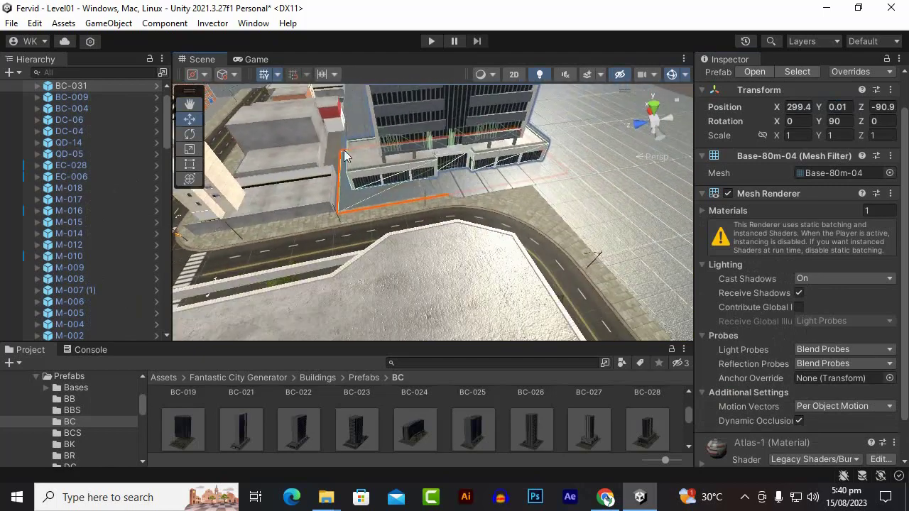
{"action": "scroll", "coordinate": [412, 175], "scroll_direction": "down", "scroll_amount": 3}
Place a BC-060 building beside BC-031 past the road bend, at about X 237.6, Z -115.4, with Y position 0.01.
{"action": "scroll", "coordinate": [504, 430], "scroll_direction": "down", "scroll_amount": 3}
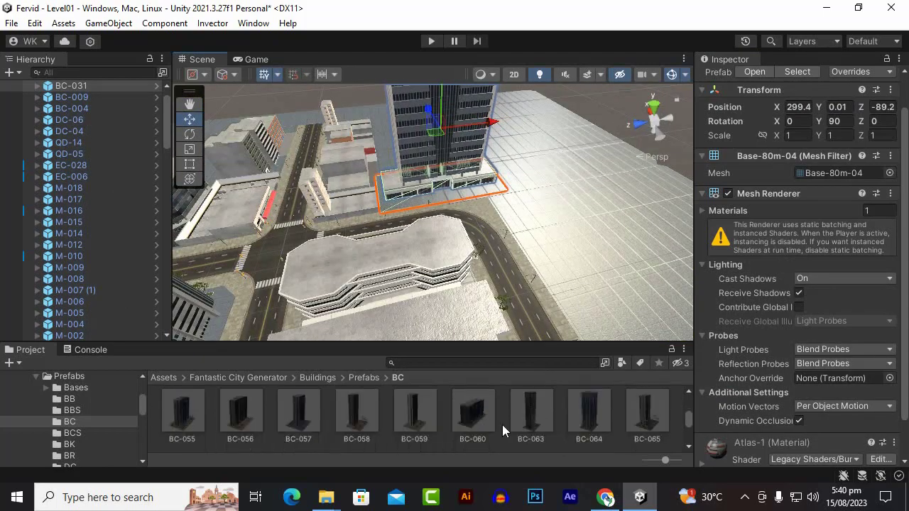
{"action": "left_click_drag", "start_coordinate": [471, 431], "coordinate": [603, 215]}
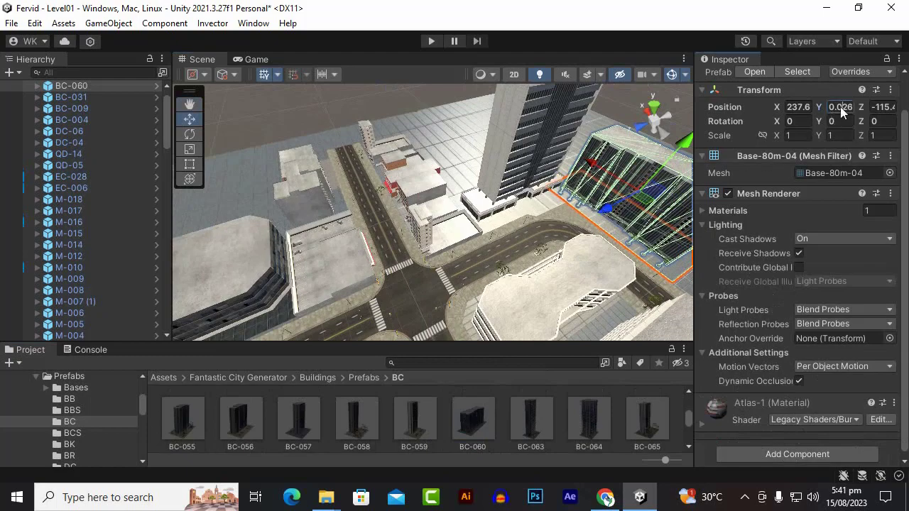
{"action": "scroll", "coordinate": [601, 142], "scroll_direction": "down", "scroll_amount": 2}
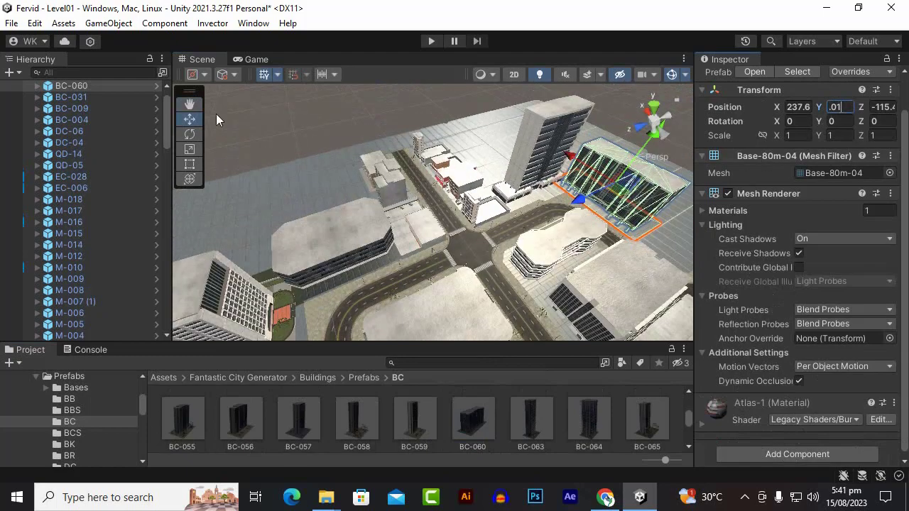
Align BC-060 with the sidewalk and the gap beside BC-031, at about X 238.9, Z -115.7.
{"action": "left_click_drag", "start_coordinate": [216, 114], "coordinate": [454, 193], "text": "alt"}
{"action": "scroll", "coordinate": [405, 167], "scroll_direction": "up", "scroll_amount": 5}
{"action": "left_click_drag", "start_coordinate": [405, 166], "coordinate": [479, 144], "text": "alt"}
{"action": "scroll", "coordinate": [440, 208], "scroll_direction": "down", "scroll_amount": 4}
{"action": "left_click_drag", "start_coordinate": [434, 174], "coordinate": [397, 213], "text": "alt"}
{"action": "scroll", "coordinate": [416, 180], "scroll_direction": "up", "scroll_amount": 4}
{"action": "left_click_drag", "start_coordinate": [536, 193], "coordinate": [564, 252]}
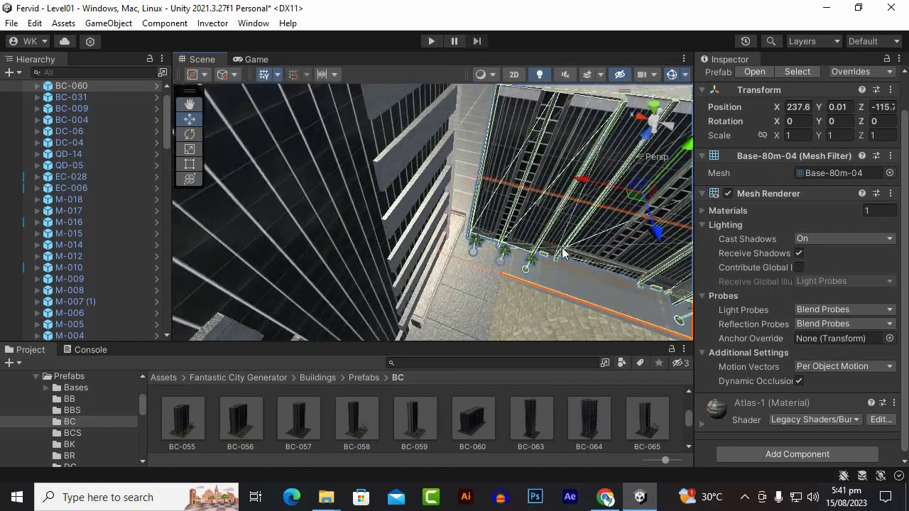
{"action": "scroll", "coordinate": [633, 234], "scroll_direction": "down", "scroll_amount": 3}
{"action": "left_click_drag", "start_coordinate": [527, 186], "coordinate": [507, 181]}
{"action": "scroll", "coordinate": [518, 233], "scroll_direction": "down", "scroll_amount": 4}
{"action": "left_click_drag", "start_coordinate": [517, 233], "coordinate": [499, 315], "text": "alt"}
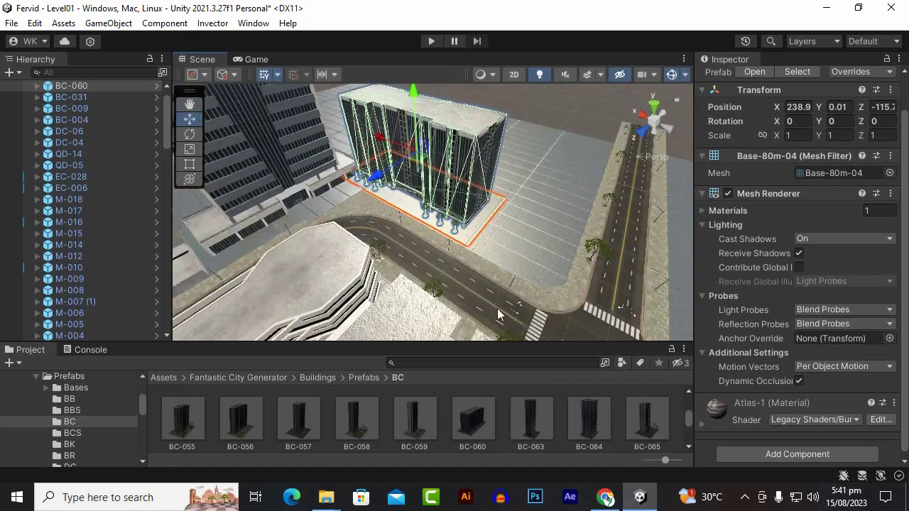
Place a BC-P08 building on the corner lot beside BC-060, at about X 196.7, Z -127.3, with Y rotation 90.
{"action": "scroll", "coordinate": [365, 447], "scroll_direction": "down", "scroll_amount": 3}
{"action": "scroll", "coordinate": [365, 447], "scroll_direction": "down", "scroll_amount": 2}
{"action": "left_click_drag", "start_coordinate": [262, 431], "coordinate": [504, 171]}
{"action": "type", "text": "90"}
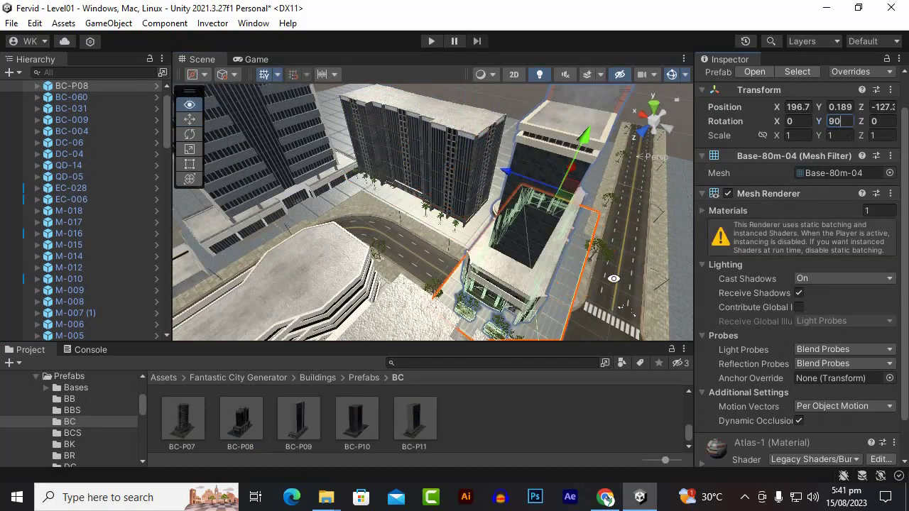
Move BC-P08 back from the road to about X 198.6, Z -155, and set its Y position to 0.01.
{"action": "right_click_drag", "start_coordinate": [614, 278], "coordinate": [381, 180]}
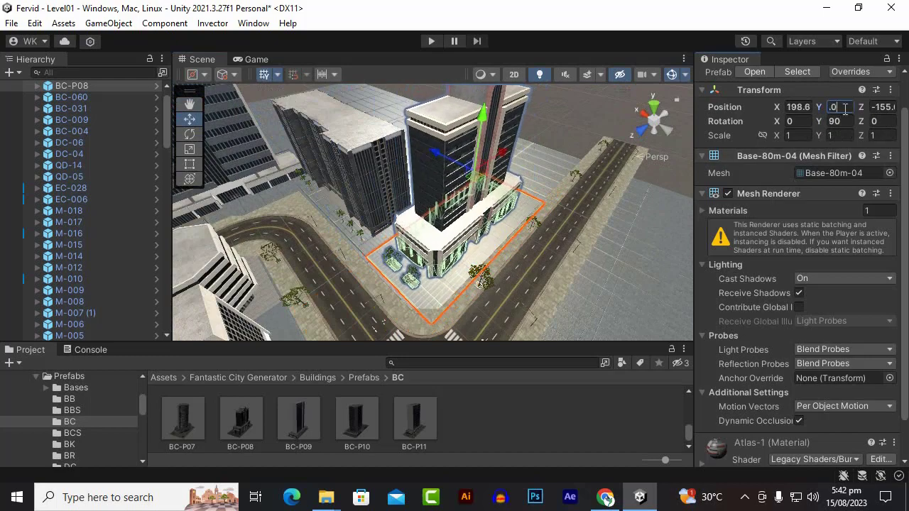
{"action": "scroll", "coordinate": [327, 195], "scroll_direction": "up", "scroll_amount": 5}
{"action": "right_click_drag", "start_coordinate": [402, 245], "coordinate": [444, 242]}
{"action": "scroll", "coordinate": [445, 242], "scroll_direction": "down", "scroll_amount": 5}
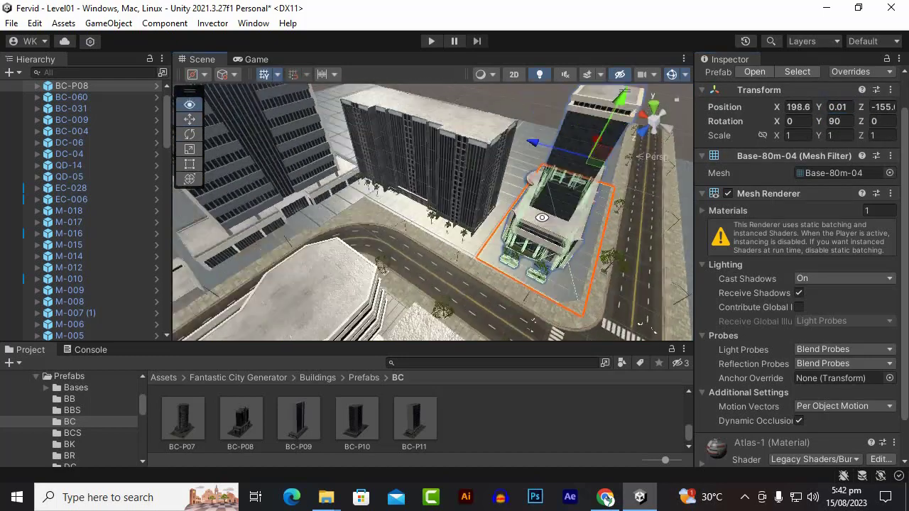
Shift BC-P08 closer to BC-060, to about X 203.9.
{"action": "left_click_drag", "start_coordinate": [544, 151], "coordinate": [520, 143]}
{"action": "scroll", "coordinate": [455, 291], "scroll_direction": "up", "scroll_amount": 5}
{"action": "left_click_drag", "start_coordinate": [532, 251], "coordinate": [321, 206], "text": "alt"}
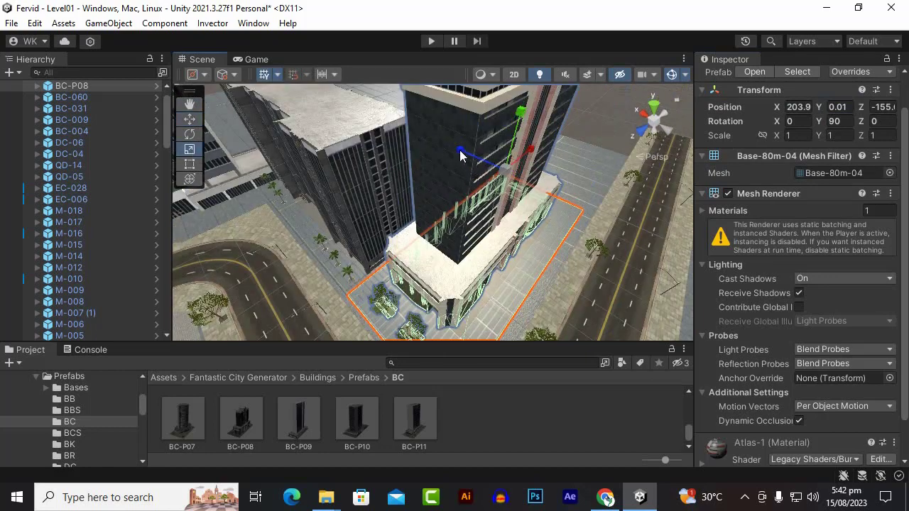
Stretch BC-P08 to a Z scale of about 1.265 and shift it to about X 206.2 to fill the corner lot.
{"action": "left_click_drag", "start_coordinate": [463, 157], "coordinate": [450, 147]}
{"action": "scroll", "coordinate": [503, 252], "scroll_direction": "down", "scroll_amount": 5}
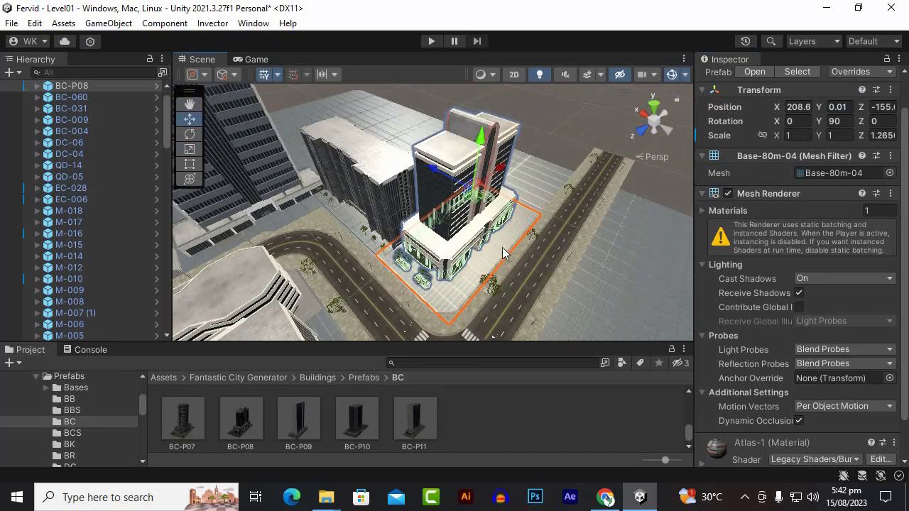
{"action": "left_click", "coordinate": [435, 179]}
{"action": "left_click", "coordinate": [442, 187]}
{"action": "scroll", "coordinate": [469, 252], "scroll_direction": "up", "scroll_amount": 5}
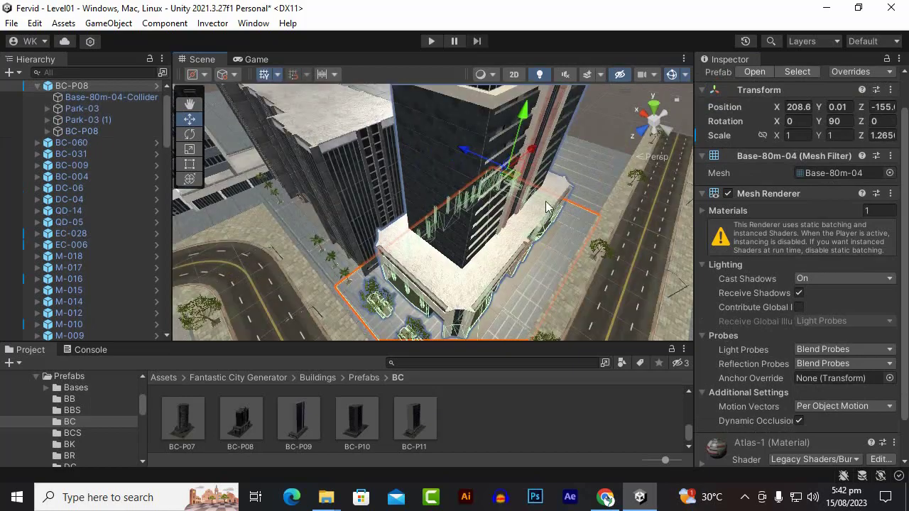
{"action": "left_click_drag", "start_coordinate": [470, 162], "coordinate": [478, 165]}
{"action": "left_click_drag", "start_coordinate": [477, 165], "coordinate": [580, 202], "text": "alt"}
{"action": "left_click_drag", "start_coordinate": [498, 213], "coordinate": [466, 215], "text": "alt"}
{"action": "scroll", "coordinate": [483, 236], "scroll_direction": "up", "scroll_amount": 4, "text": "alt"}
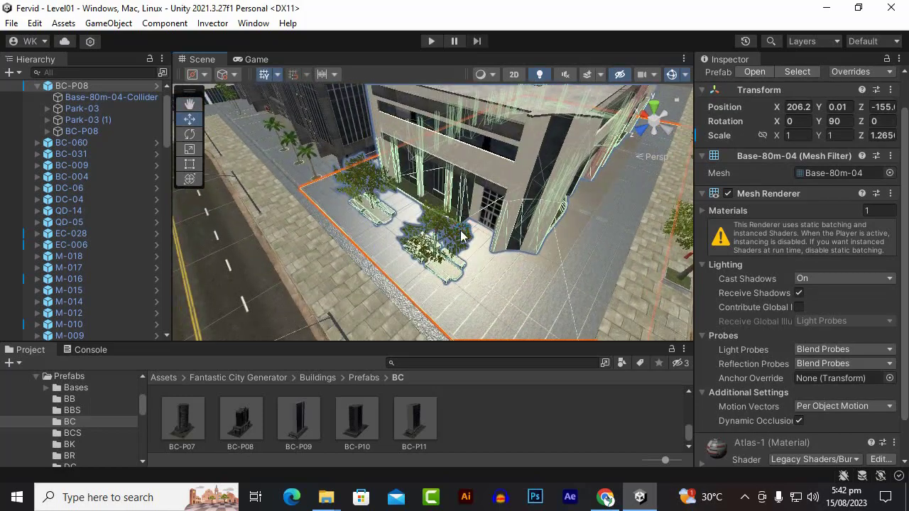
Place a BC-P07 tower on the block across the road from BC-P08, at about X 105.6, Z -149, with Y rotation 90.
{"action": "scroll", "coordinate": [462, 237], "scroll_direction": "down", "scroll_amount": 10}
{"action": "left_click_drag", "start_coordinate": [183, 419], "coordinate": [625, 313]}
{"action": "key", "text": "f"}
{"action": "left_click_drag", "start_coordinate": [488, 229], "coordinate": [538, 248], "text": "alt"}
{"action": "middle_click_drag", "start_coordinate": [538, 248], "coordinate": [497, 229]}
{"action": "type", "text": "90"}
{"action": "key", "text": "Return"}
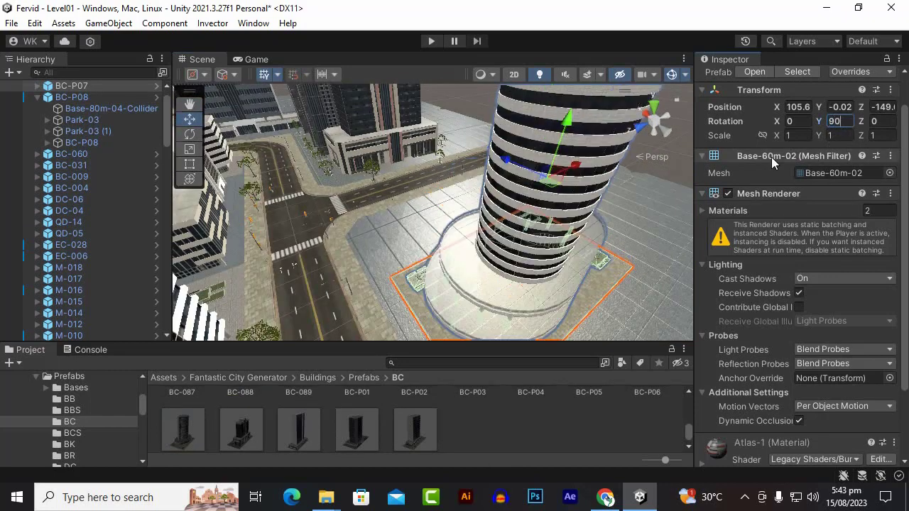
Move BC-P07 to the street corner beside the sidewalk, at about X 135.1, Z -143.
{"action": "left_click_drag", "start_coordinate": [456, 82], "coordinate": [432, 128]}
{"action": "left_click_drag", "start_coordinate": [495, 130], "coordinate": [477, 133]}
{"action": "left_click_drag", "start_coordinate": [477, 134], "coordinate": [522, 205], "text": "alt"}
{"action": "left_click_drag", "start_coordinate": [218, 115], "coordinate": [591, 237], "text": "alt"}
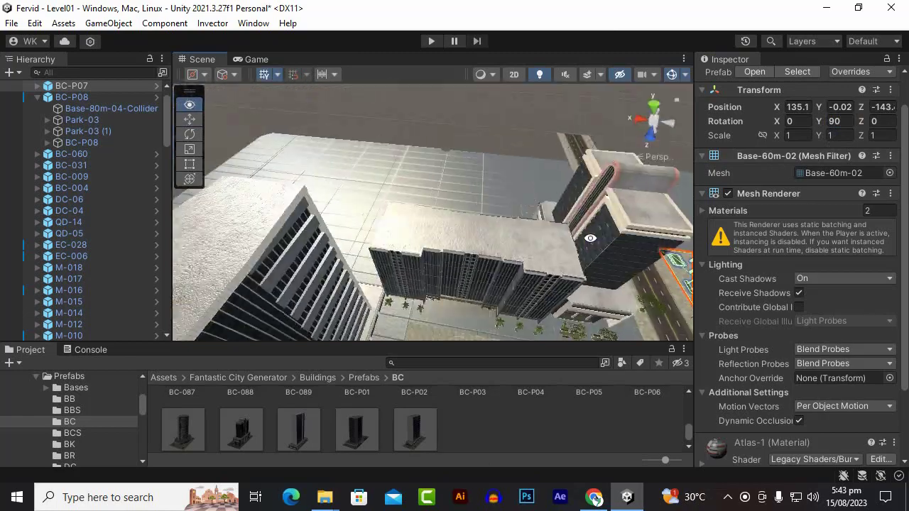
{"action": "scroll", "coordinate": [445, 207], "scroll_direction": "up", "scroll_amount": 3}
{"action": "left_click_drag", "start_coordinate": [444, 206], "coordinate": [558, 225], "text": "alt"}
{"action": "scroll", "coordinate": [537, 217], "scroll_direction": "up", "scroll_amount": 3}
{"action": "scroll", "coordinate": [549, 225], "scroll_direction": "down", "scroll_amount": 5}
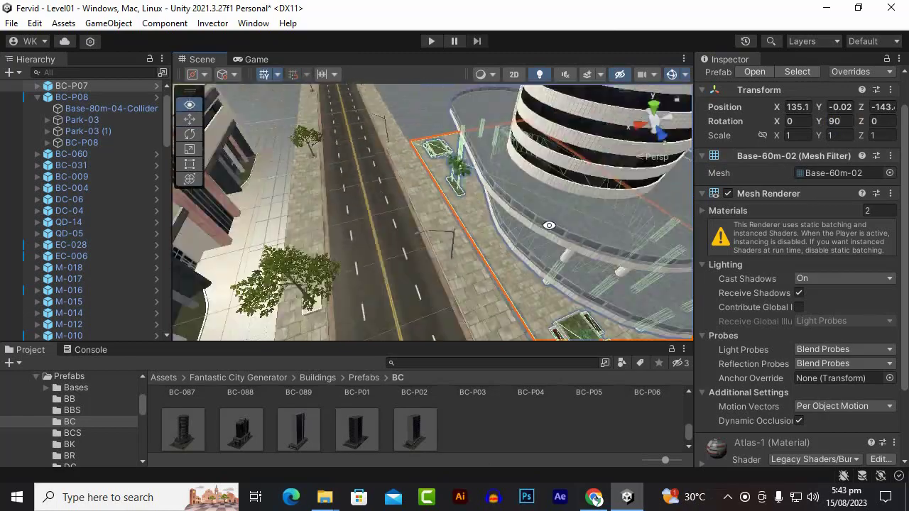
{"action": "scroll", "coordinate": [461, 438], "scroll_direction": "up", "scroll_amount": 3}
Place a BC-081 building behind BC-P07, at about X 105.4, Z -180, and set its Y position to 0.01.
{"action": "left_click_drag", "start_coordinate": [415, 419], "coordinate": [442, 161]}
{"action": "left_click_drag", "start_coordinate": [442, 161], "coordinate": [539, 227], "text": "alt"}
{"action": "scroll", "coordinate": [483, 222], "scroll_direction": "up", "scroll_amount": 2}
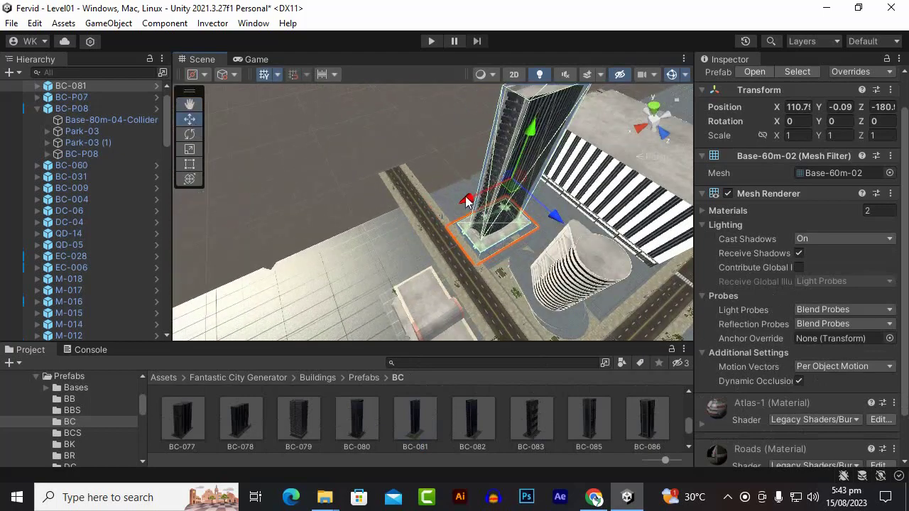
{"action": "left_click_drag", "start_coordinate": [490, 212], "coordinate": [874, 179], "text": "alt"}
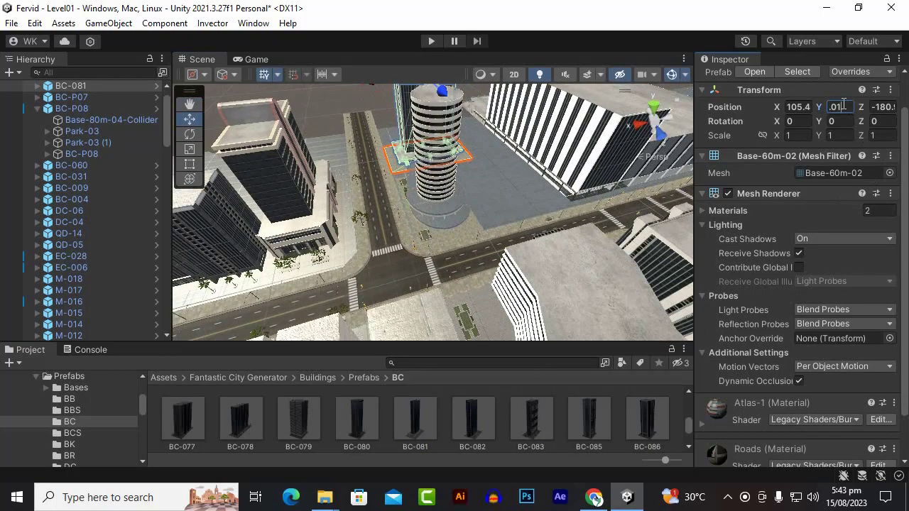
Place a BC-083 building on the free lot beside BC-P07, at about X 71.85, Z -118.2, with Y position 0.01.
{"action": "scroll", "coordinate": [435, 187], "scroll_direction": "down", "scroll_amount": 4}
{"action": "left_click_drag", "start_coordinate": [416, 256], "coordinate": [518, 327], "text": "alt"}
{"action": "scroll", "coordinate": [378, 262], "scroll_direction": "up", "scroll_amount": 4}
{"action": "left_click_drag", "start_coordinate": [571, 222], "coordinate": [571, 222]}
{"action": "left_click_drag", "start_coordinate": [571, 222], "coordinate": [500, 216], "text": "alt"}
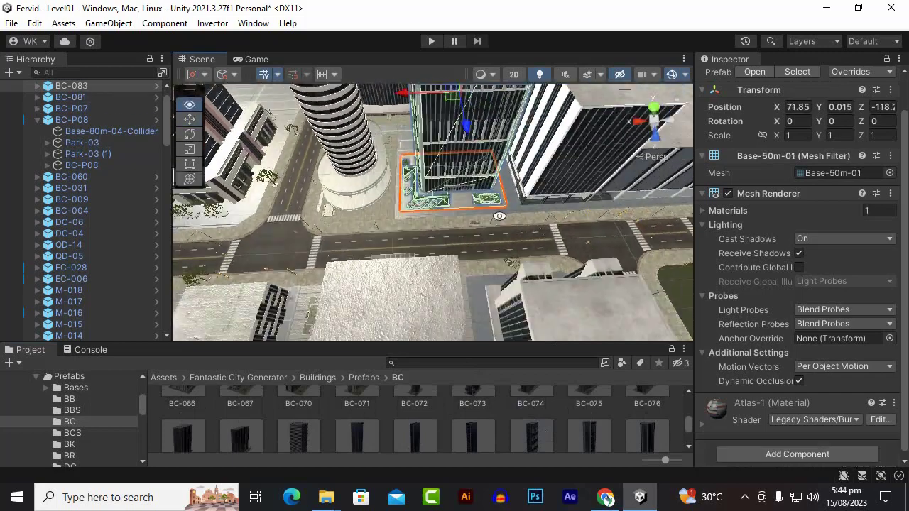
{"action": "scroll", "coordinate": [501, 217], "scroll_direction": "up", "scroll_amount": 4}
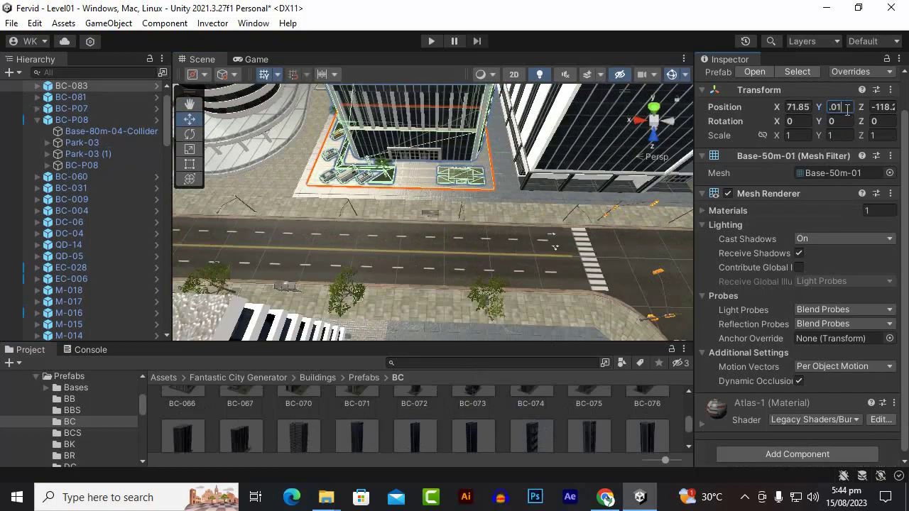
{"action": "scroll", "coordinate": [498, 249], "scroll_direction": "down", "scroll_amount": 3}
Look over the whole city for remaining empty lots.
{"action": "left_click_drag", "start_coordinate": [406, 202], "coordinate": [254, 187], "text": "alt"}
{"action": "scroll", "coordinate": [495, 155], "scroll_direction": "down", "scroll_amount": 2}
{"action": "scroll", "coordinate": [481, 184], "scroll_direction": "down", "scroll_amount": 3}
{"action": "scroll", "coordinate": [525, 217], "scroll_direction": "up", "scroll_amount": 4}
{"action": "scroll", "coordinate": [454, 186], "scroll_direction": "down", "scroll_amount": 3}
{"action": "left_click", "coordinate": [454, 186]}
{"action": "scroll", "coordinate": [355, 177], "scroll_direction": "down", "scroll_amount": 4}
{"action": "scroll", "coordinate": [424, 211], "scroll_direction": "down", "scroll_amount": 3}
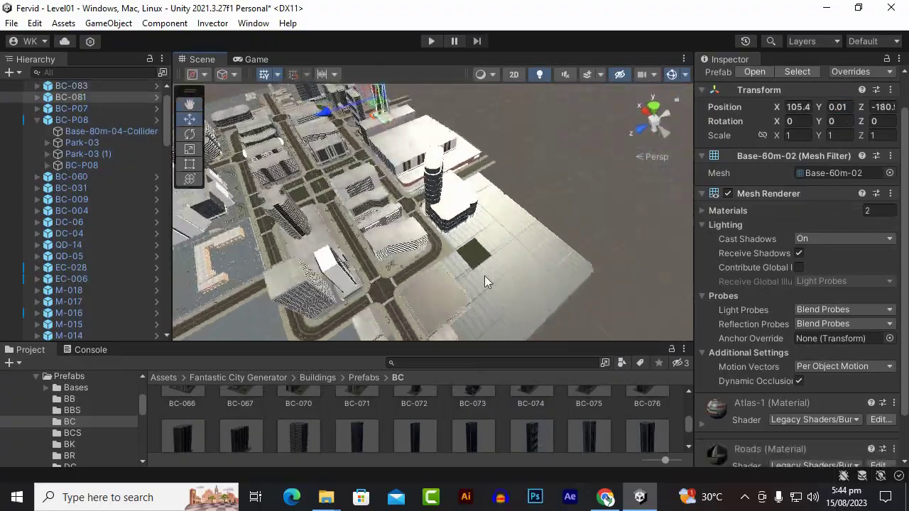
Try a BC-023 building on the empty ground beside the dark curved building, at about X -249, Z -119.6.
{"action": "scroll", "coordinate": [487, 282], "scroll_direction": "up", "scroll_amount": 3}
{"action": "left_click_drag", "start_coordinate": [487, 282], "coordinate": [439, 227], "text": "alt"}
{"action": "scroll", "coordinate": [476, 430], "scroll_direction": "up", "scroll_amount": 1}
{"action": "scroll", "coordinate": [477, 430], "scroll_direction": "up", "scroll_amount": 3}
{"action": "left_click", "coordinate": [357, 408]}
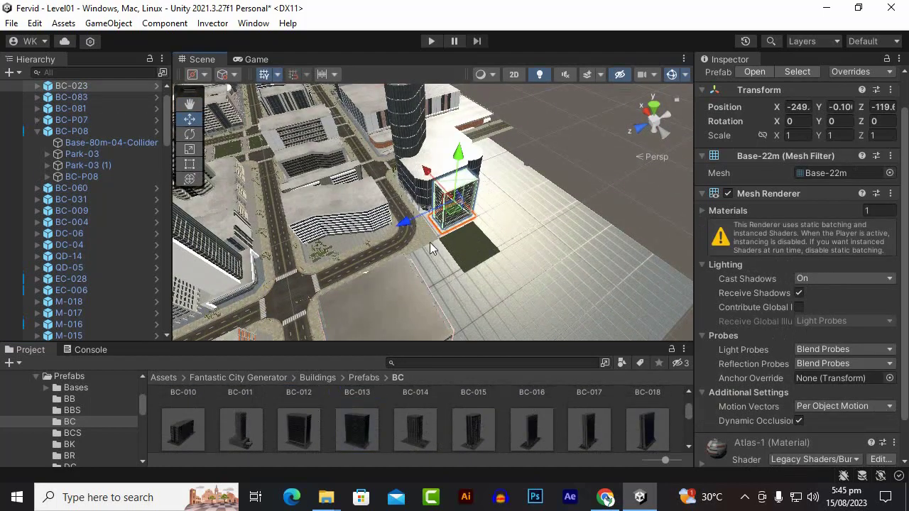
Try a QD-04 building from the BK prefabs over the green patch, at about X -288, Z -153, and delete it.
{"action": "left_click", "coordinate": [358, 380]}
{"action": "scroll", "coordinate": [306, 416], "scroll_direction": "up", "scroll_amount": 2}
{"action": "left_click", "coordinate": [430, 414]}
{"action": "left_click", "coordinate": [357, 417]}
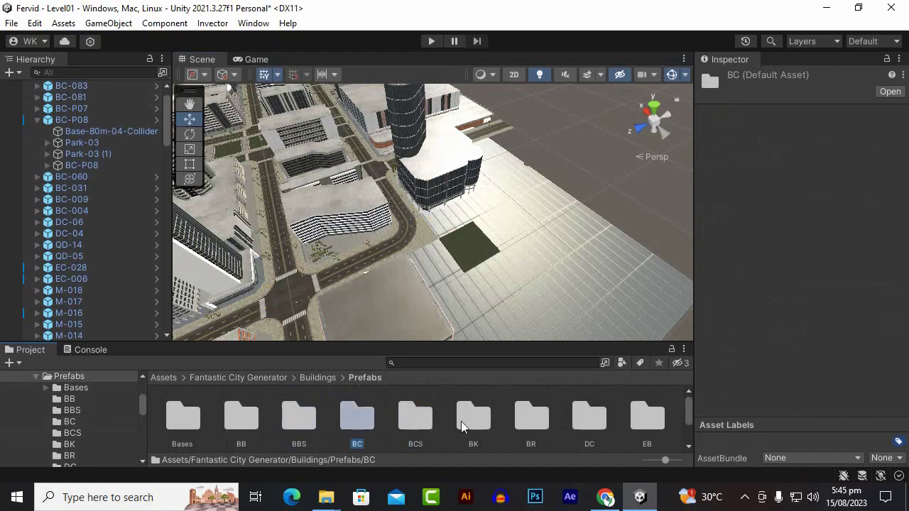
{"action": "double_click", "coordinate": [465, 423]}
{"action": "left_click_drag", "start_coordinate": [469, 419], "coordinate": [491, 249]}
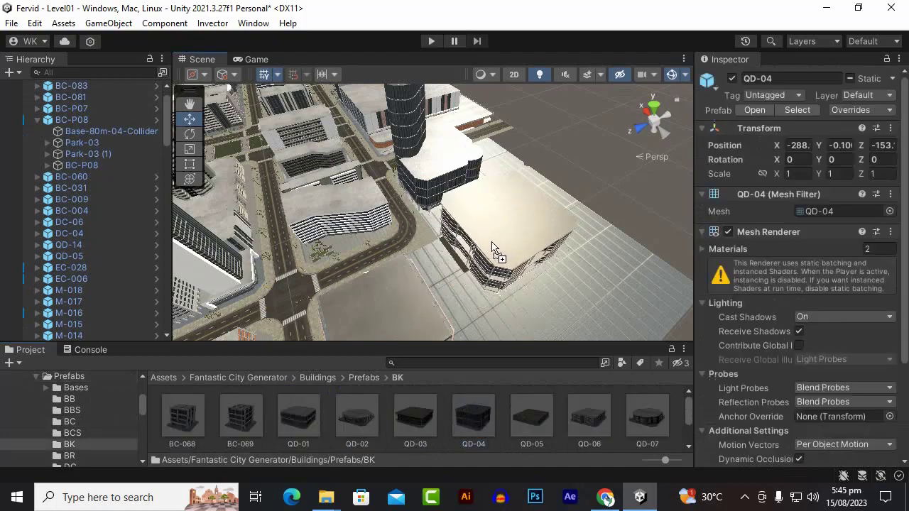
{"action": "key", "text": "f"}
{"action": "left_click_drag", "start_coordinate": [413, 272], "coordinate": [420, 334], "text": "alt"}
{"action": "scroll", "coordinate": [407, 238], "scroll_direction": "down", "scroll_amount": 2}
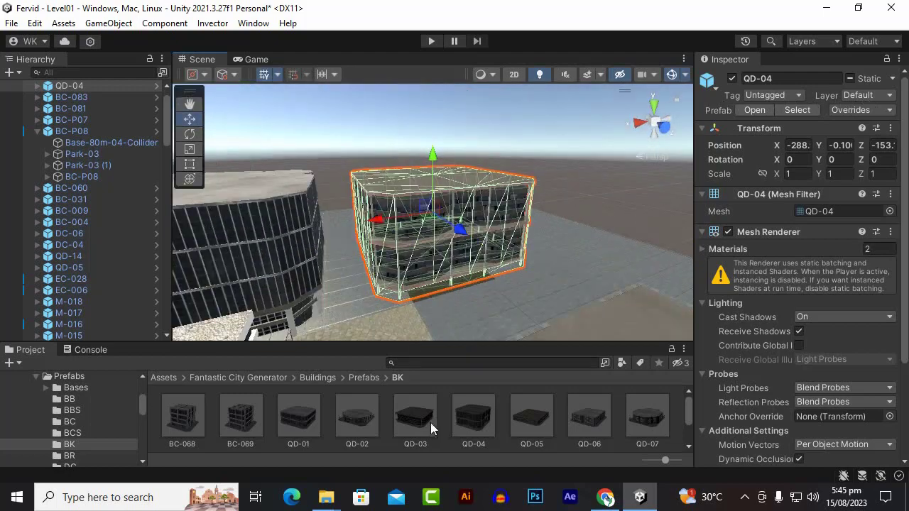
{"action": "key", "text": "Delete"}
Try another building from the BK prefabs on the green patch and delete it.
{"action": "scroll", "coordinate": [428, 430], "scroll_direction": "down", "scroll_amount": 2}
{"action": "left_click_drag", "start_coordinate": [530, 421], "coordinate": [408, 253]}
{"action": "left_click_drag", "start_coordinate": [360, 127], "coordinate": [387, 153]}
{"action": "left_click_drag", "start_coordinate": [398, 192], "coordinate": [444, 206], "text": "alt"}
{"action": "key", "text": "Delete"}
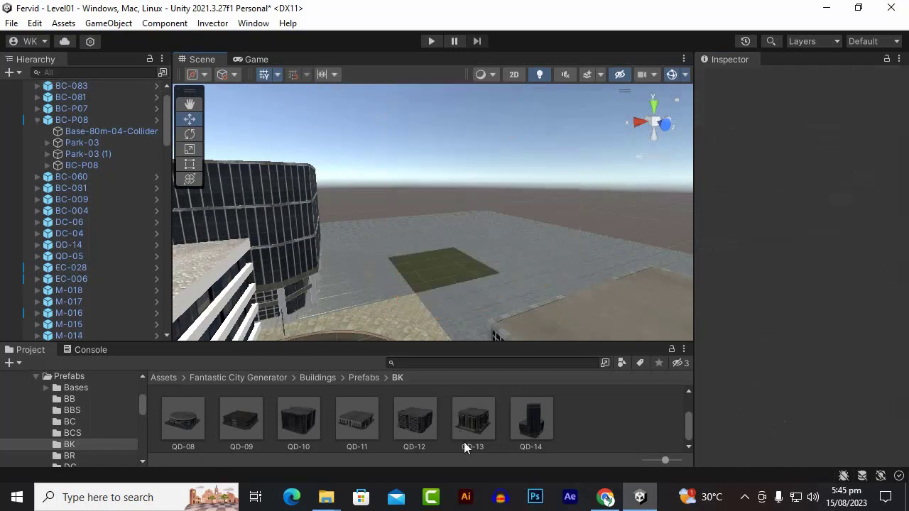
Place an EC-034 tower from the EC prefabs beside the green patch, at about X -282, Z -94.2, with Y position 0.01.
{"action": "double_click", "coordinate": [183, 419]}
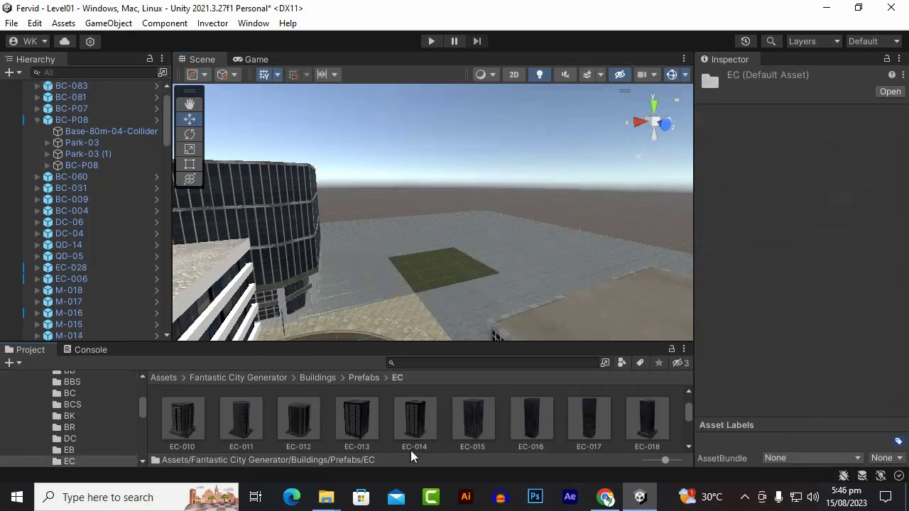
{"action": "left_click_drag", "start_coordinate": [420, 432], "coordinate": [502, 314]}
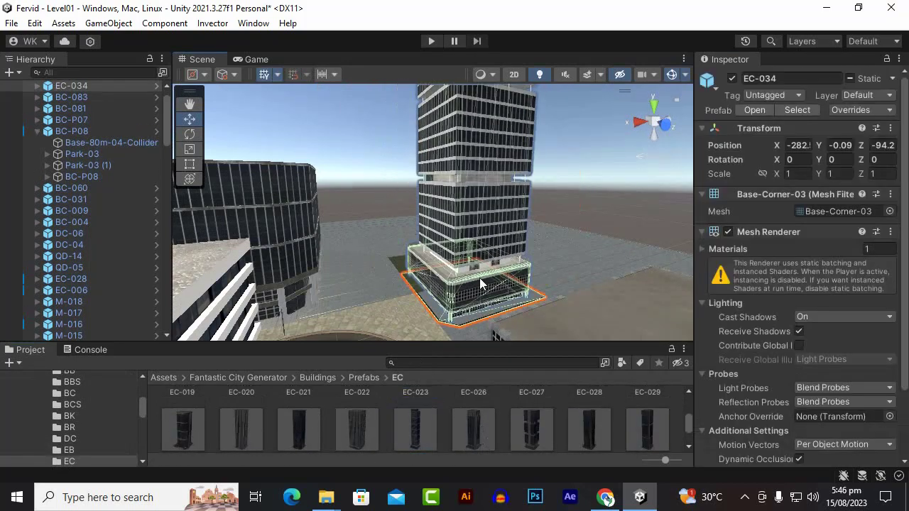
{"action": "left_click_drag", "start_coordinate": [480, 277], "coordinate": [529, 263], "text": "alt"}
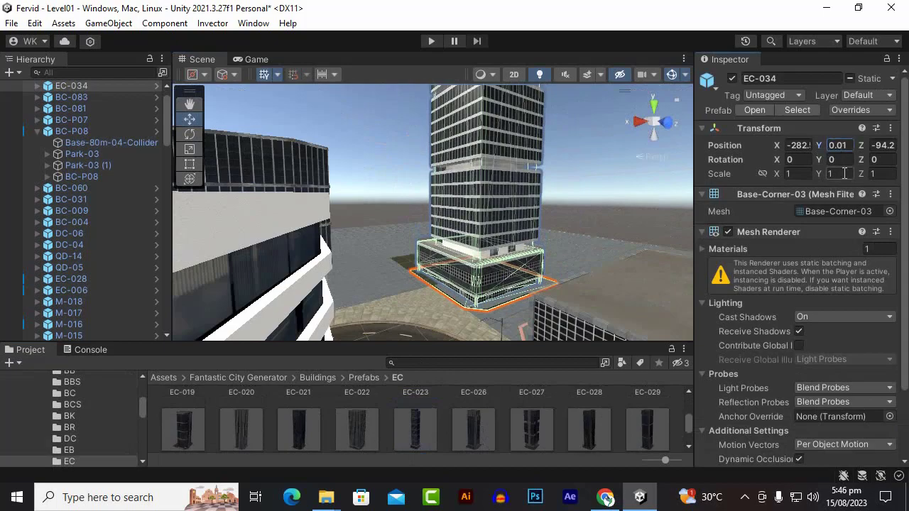
{"action": "left_click_drag", "start_coordinate": [436, 250], "coordinate": [550, 295], "text": "alt"}
{"action": "scroll", "coordinate": [526, 229], "scroll_direction": "down", "scroll_amount": 3}
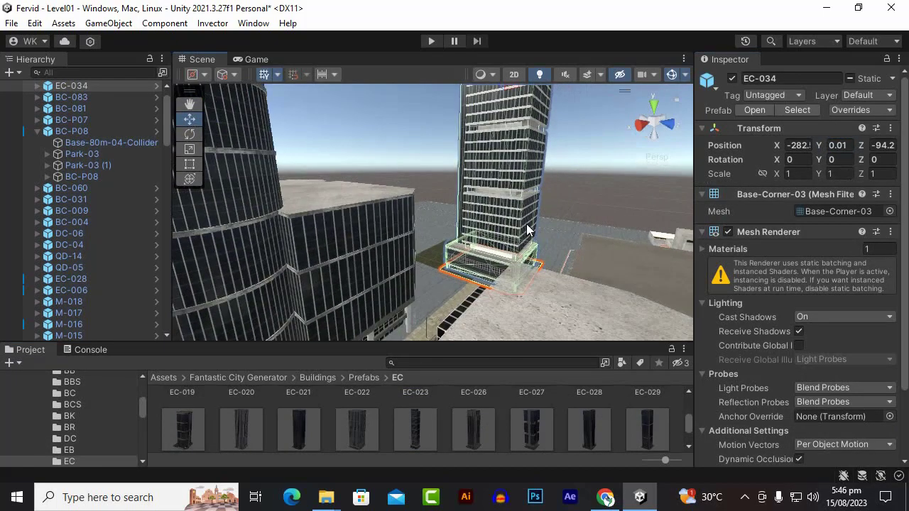
Move EC-034 along Z to about -84.8, beside the curved sidewalk.
{"action": "left_click_drag", "start_coordinate": [540, 113], "coordinate": [554, 113]}
{"action": "left_click_drag", "start_coordinate": [554, 113], "coordinate": [85, 341], "text": "alt"}
{"action": "scroll", "coordinate": [353, 153], "scroll_direction": "down", "scroll_amount": 2}
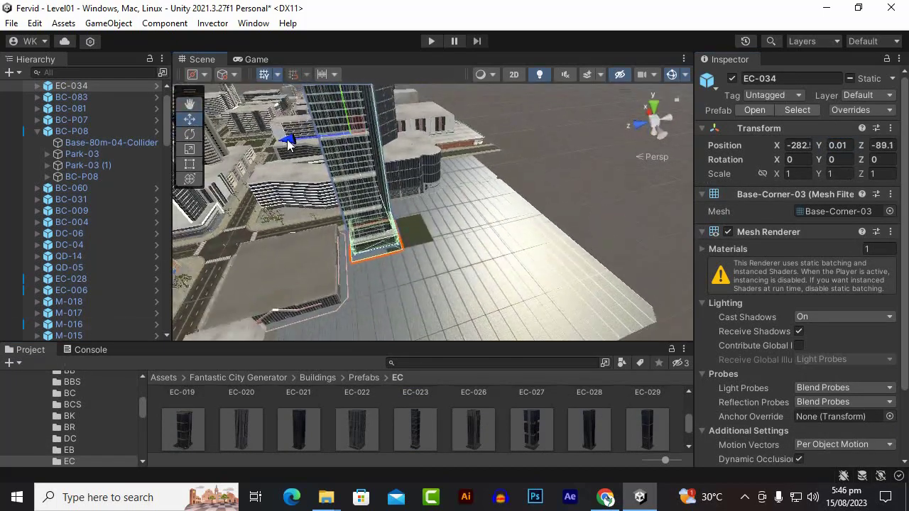
{"action": "left_click_drag", "start_coordinate": [289, 140], "coordinate": [277, 146]}
{"action": "left_click_drag", "start_coordinate": [277, 146], "coordinate": [471, 305], "text": "alt"}
{"action": "scroll", "coordinate": [470, 305], "scroll_direction": "up", "scroll_amount": 5}
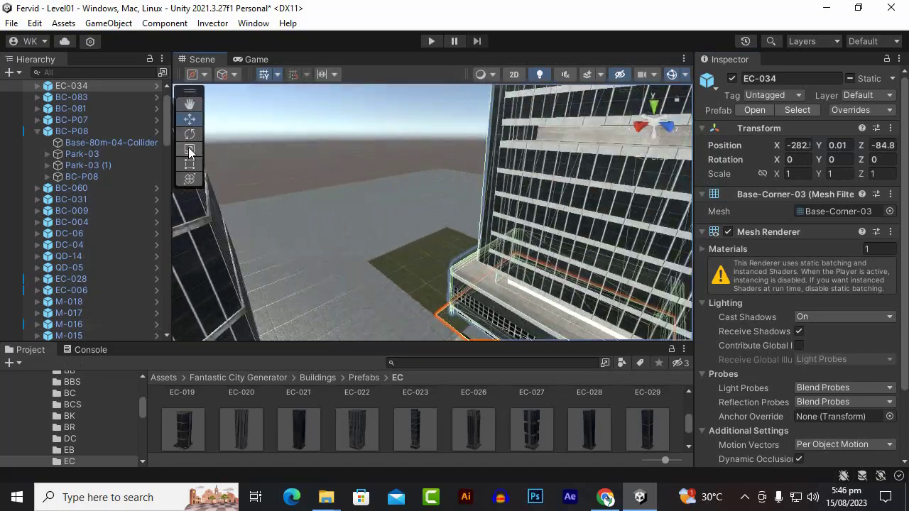
{"action": "middle_click_drag", "start_coordinate": [603, 294], "coordinate": [467, 244]}
{"action": "left_click_drag", "start_coordinate": [467, 245], "coordinate": [331, 265], "text": "alt"}
{"action": "scroll", "coordinate": [559, 248], "scroll_direction": "up", "scroll_amount": 5}
{"action": "scroll", "coordinate": [456, 240], "scroll_direction": "down", "scroll_amount": 4}
{"action": "middle_click_drag", "start_coordinate": [331, 265], "coordinate": [423, 281]}
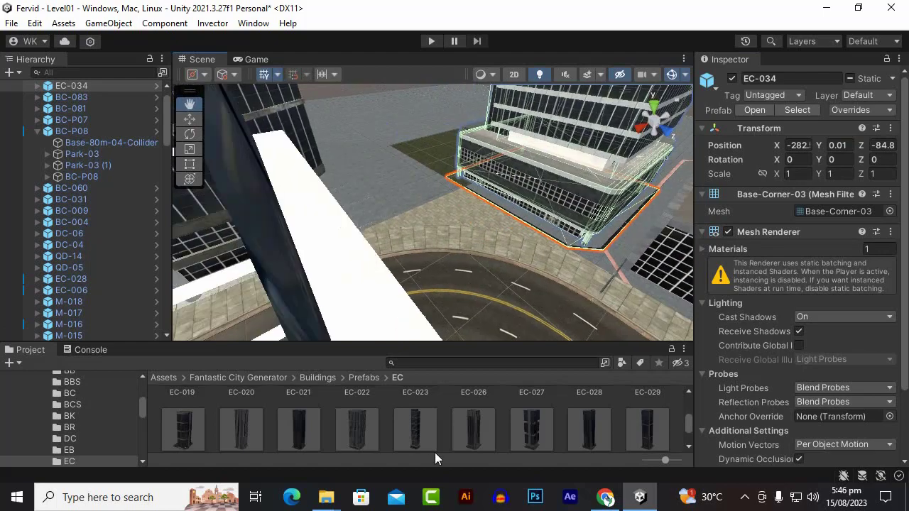
Place an EC-043 tower between EC-034 and the dark curved building, at about X -251, Z -126, with Y position 0.01.
{"action": "left_click_drag", "start_coordinate": [361, 434], "coordinate": [402, 191]}
{"action": "scroll", "coordinate": [402, 191], "scroll_direction": "down", "scroll_amount": 6}
{"action": "scroll", "coordinate": [432, 229], "scroll_direction": "up", "scroll_amount": 6}
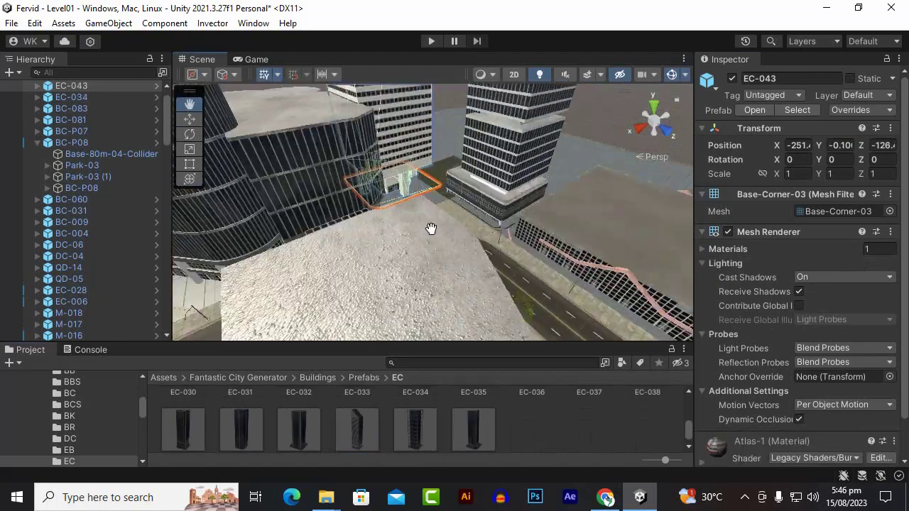
{"action": "left_click_drag", "start_coordinate": [433, 230], "coordinate": [416, 282], "text": "alt"}
{"action": "type", "text": ".0"}
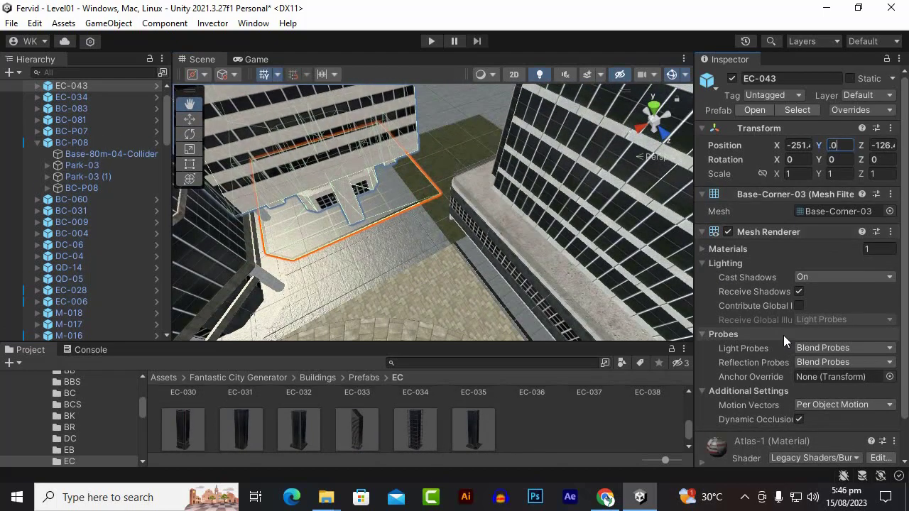
{"action": "type", "text": "1"}
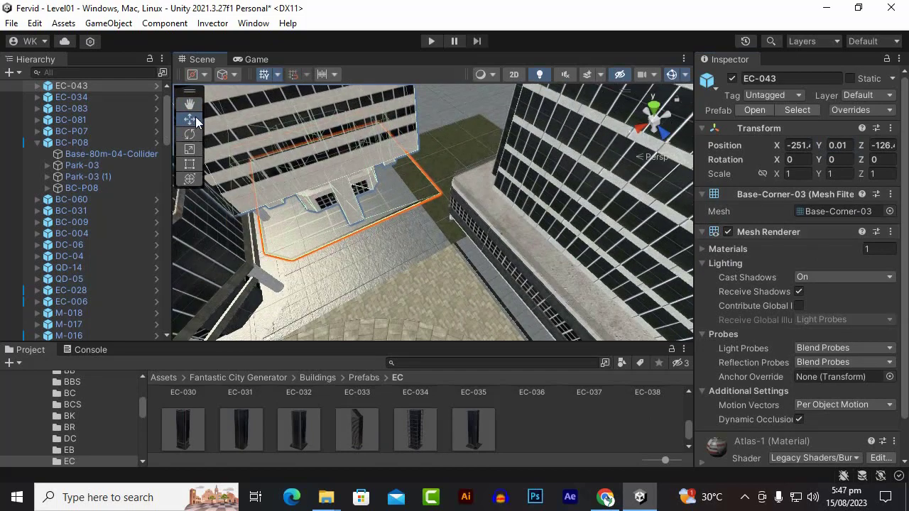
Move EC-043 into the gap between EC-034 and the dark curved building, at about X -256, Z -124.
{"action": "scroll", "coordinate": [432, 213], "scroll_direction": "down", "scroll_amount": 6}
{"action": "left_click_drag", "start_coordinate": [450, 213], "coordinate": [408, 211], "text": "alt"}
{"action": "left_click_drag", "start_coordinate": [417, 139], "coordinate": [430, 172]}
{"action": "scroll", "coordinate": [430, 178], "scroll_direction": "up", "scroll_amount": 3}
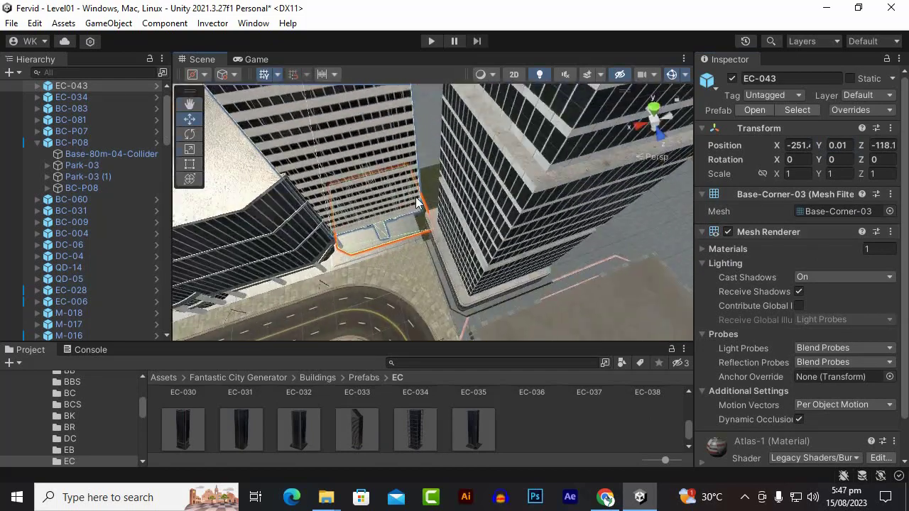
{"action": "scroll", "coordinate": [374, 165], "scroll_direction": "down", "scroll_amount": 3}
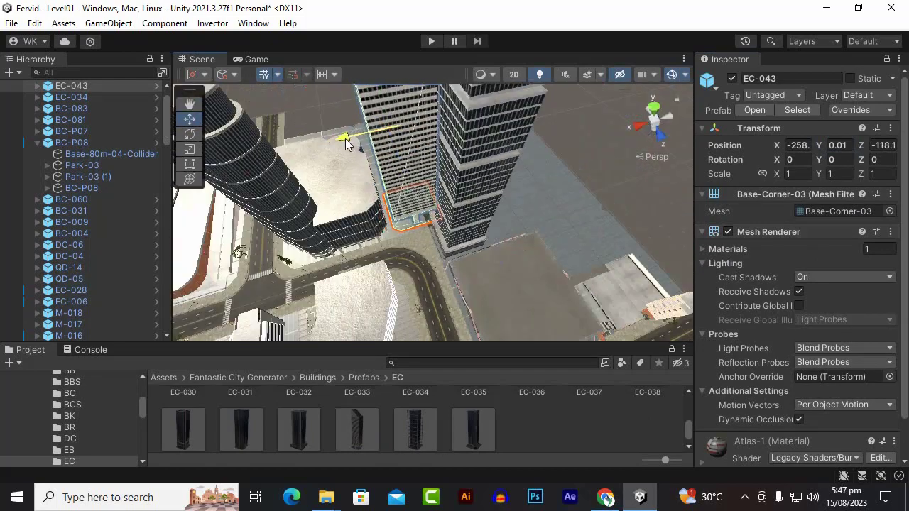
{"action": "left_click_drag", "start_coordinate": [346, 142], "coordinate": [333, 145]}
{"action": "scroll", "coordinate": [402, 187], "scroll_direction": "up", "scroll_amount": 2}
{"action": "left_click_drag", "start_coordinate": [402, 187], "coordinate": [431, 192], "text": "alt"}
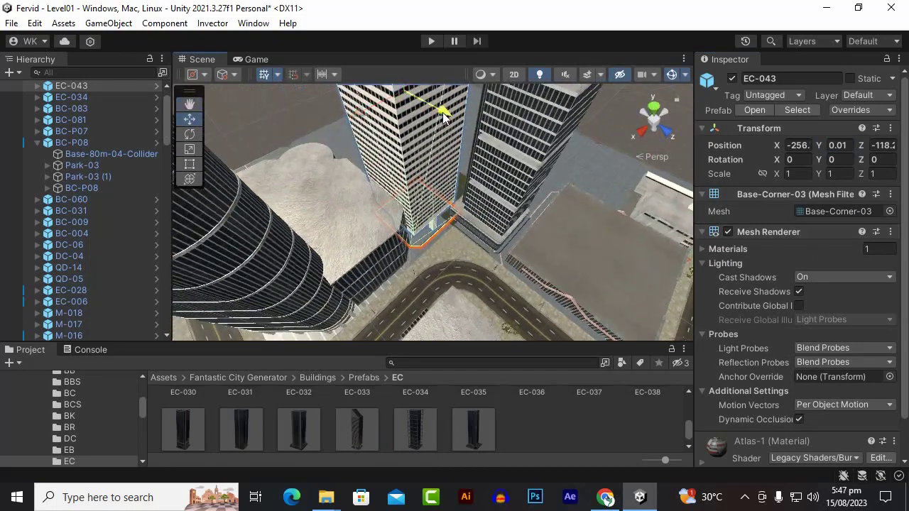
{"action": "left_click_drag", "start_coordinate": [442, 114], "coordinate": [430, 93]}
{"action": "scroll", "coordinate": [446, 154], "scroll_direction": "up", "scroll_amount": 4}
{"action": "left_click_drag", "start_coordinate": [447, 154], "coordinate": [517, 182], "text": "alt"}
Check EC-043's base against the surrounding Base-SB-01 (14) ground and set the tower's Y position to 0.2.
{"action": "left_click", "coordinate": [517, 182]}
{"action": "left_click", "coordinate": [498, 220]}
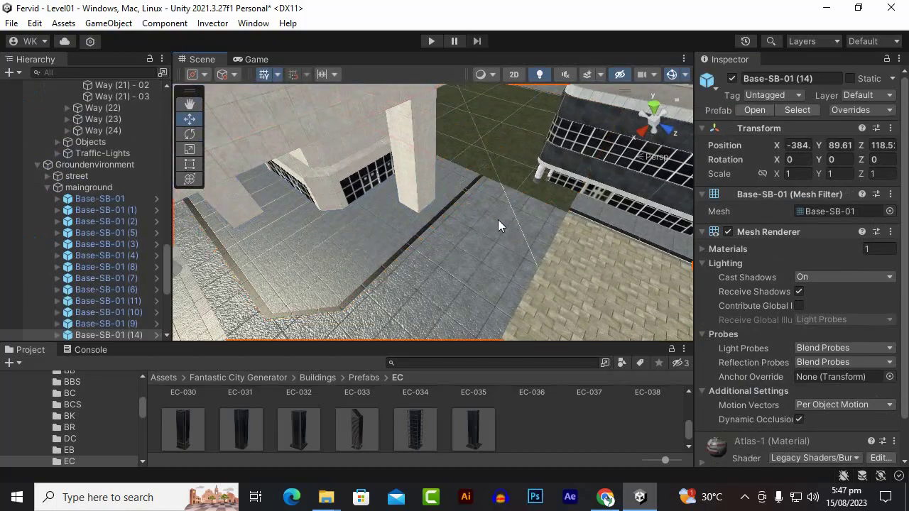
{"action": "scroll", "coordinate": [498, 219], "scroll_direction": "down", "scroll_amount": 2}
{"action": "left_click", "coordinate": [428, 169]}
{"action": "left_click_drag", "start_coordinate": [428, 169], "coordinate": [473, 167], "text": "alt"}
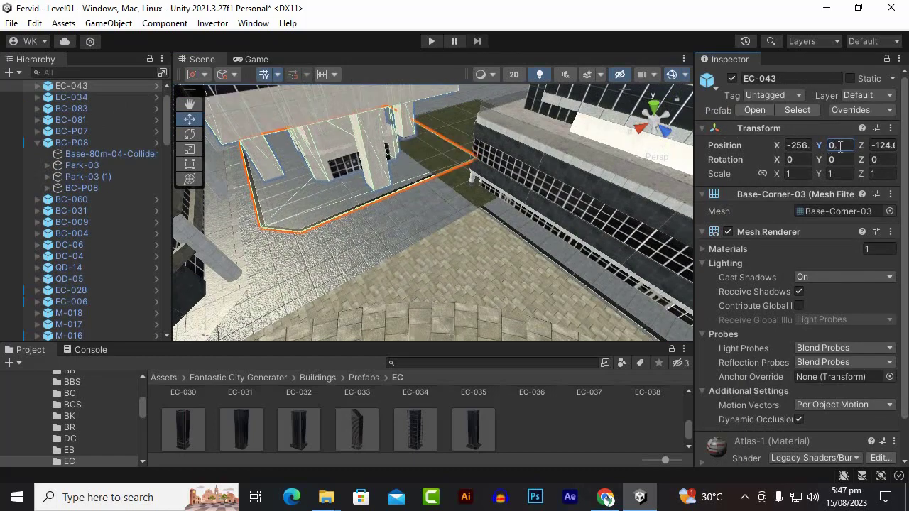
{"action": "left_click", "coordinate": [396, 207]}
{"action": "left_click", "coordinate": [432, 171]}
{"action": "scroll", "coordinate": [424, 216], "scroll_direction": "down", "scroll_amount": 3}
{"action": "left_click", "coordinate": [424, 214]}
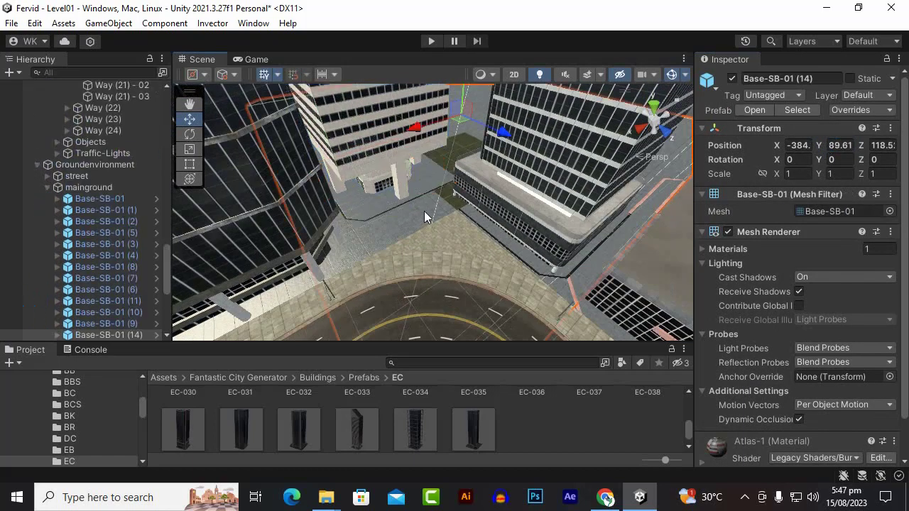
{"action": "left_click", "coordinate": [431, 208]}
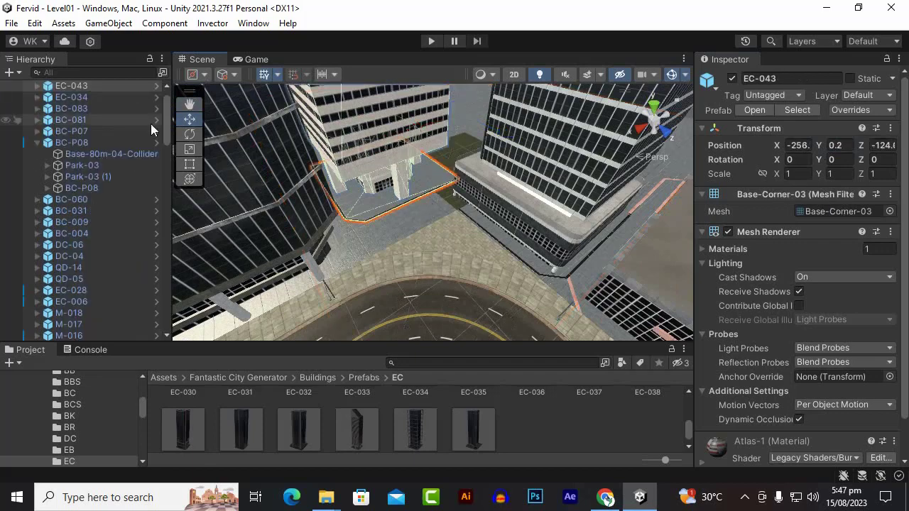
Try to delete the Base-Corner-03-Collider child object of EC-043.
{"action": "left_click", "coordinate": [76, 109]}
{"action": "double_click", "coordinate": [118, 98]}
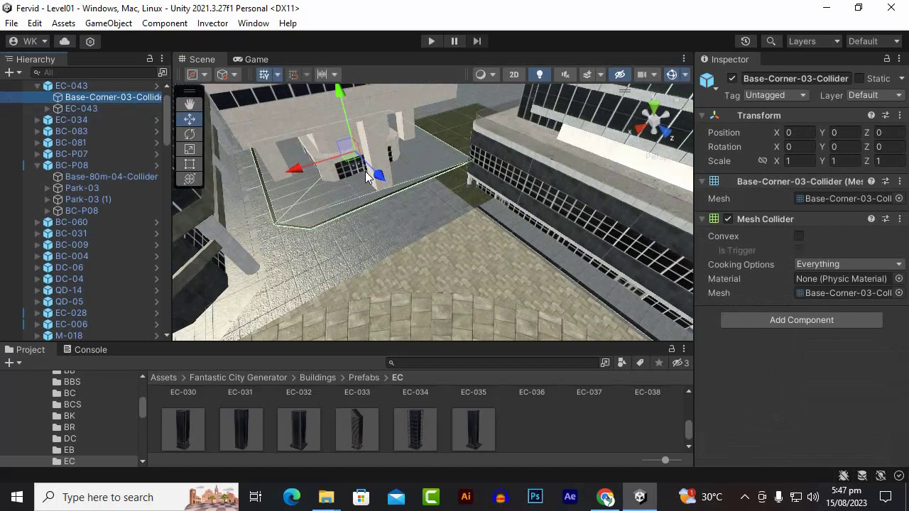
{"action": "key", "text": "Delete"}
{"action": "left_click", "coordinate": [553, 282]}
{"action": "left_click", "coordinate": [314, 226]}
{"action": "left_click", "coordinate": [318, 233]}
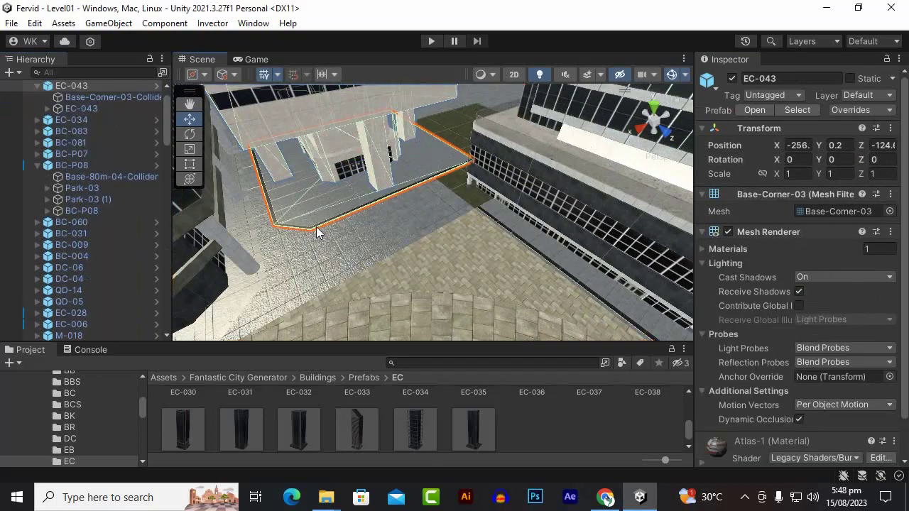
Try the Grass-01 texture as the base map of the Atlas-1 material on EC-043's Base-Corner-03 mesh.
{"action": "scroll", "coordinate": [897, 360], "scroll_direction": "down", "scroll_amount": 2}
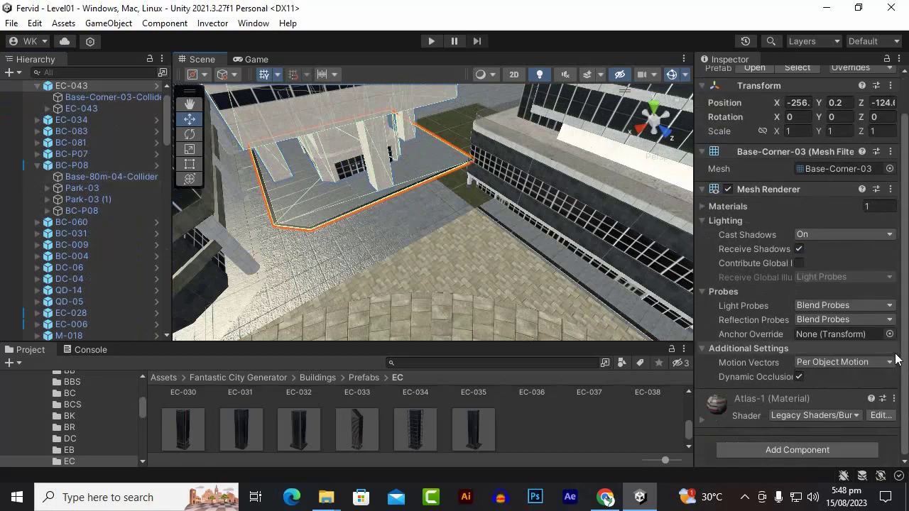
{"action": "left_click", "coordinate": [702, 420]}
{"action": "scroll", "coordinate": [782, 341], "scroll_direction": "down", "scroll_amount": 5}
{"action": "left_click", "coordinate": [874, 307]}
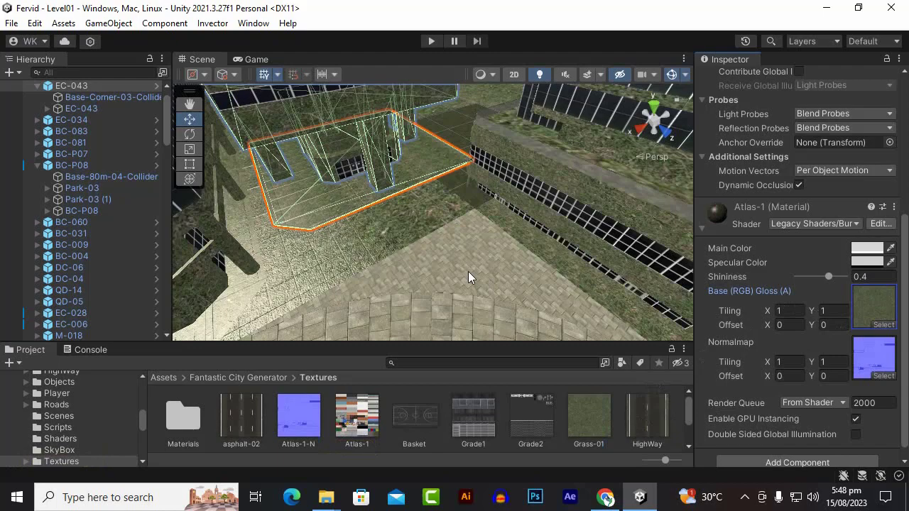
{"action": "left_click", "coordinate": [468, 271]}
Look over the city for the next empty block, around the grass patch across the road from the towers.
{"action": "scroll", "coordinate": [456, 270], "scroll_direction": "down", "scroll_amount": 6}
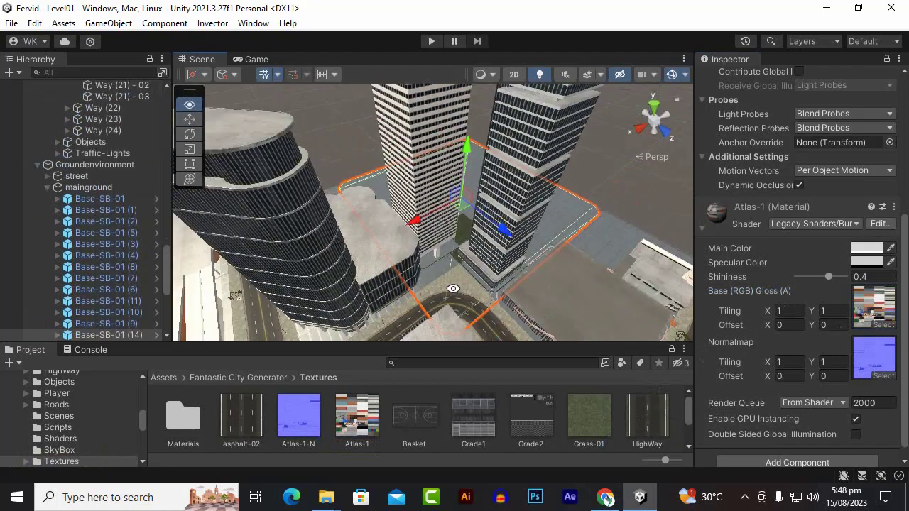
{"action": "left_click_drag", "start_coordinate": [436, 251], "coordinate": [372, 300], "text": "alt"}
{"action": "scroll", "coordinate": [401, 218], "scroll_direction": "down", "scroll_amount": 5}
{"action": "scroll", "coordinate": [459, 251], "scroll_direction": "up", "scroll_amount": 3}
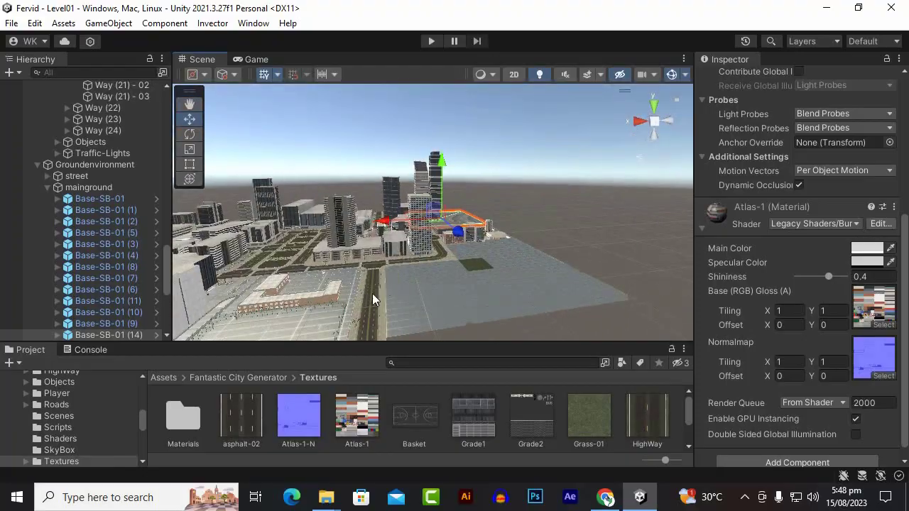
{"action": "left_click_drag", "start_coordinate": [314, 257], "coordinate": [431, 282], "text": "alt"}
{"action": "scroll", "coordinate": [490, 250], "scroll_direction": "up", "scroll_amount": 3}
{"action": "left_click_drag", "start_coordinate": [385, 206], "coordinate": [546, 228], "text": "alt"}
{"action": "scroll", "coordinate": [441, 262], "scroll_direction": "up", "scroll_amount": 5}
{"action": "scroll", "coordinate": [441, 262], "scroll_direction": "down", "scroll_amount": 3}
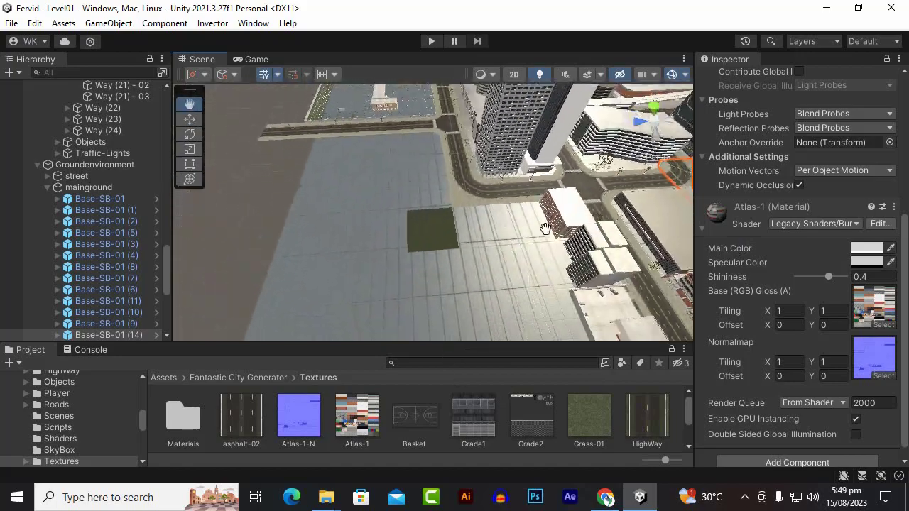
Open the BBS building prefabs of the Fantastic City Generator assets.
{"action": "left_click", "coordinate": [165, 378]}
{"action": "left_click", "coordinate": [506, 418]}
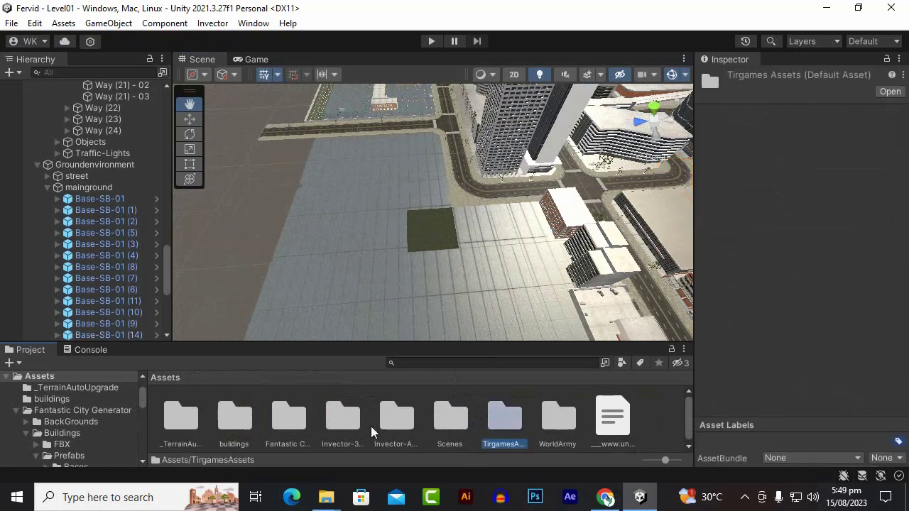
{"action": "double_click", "coordinate": [305, 423]}
{"action": "double_click", "coordinate": [242, 418]}
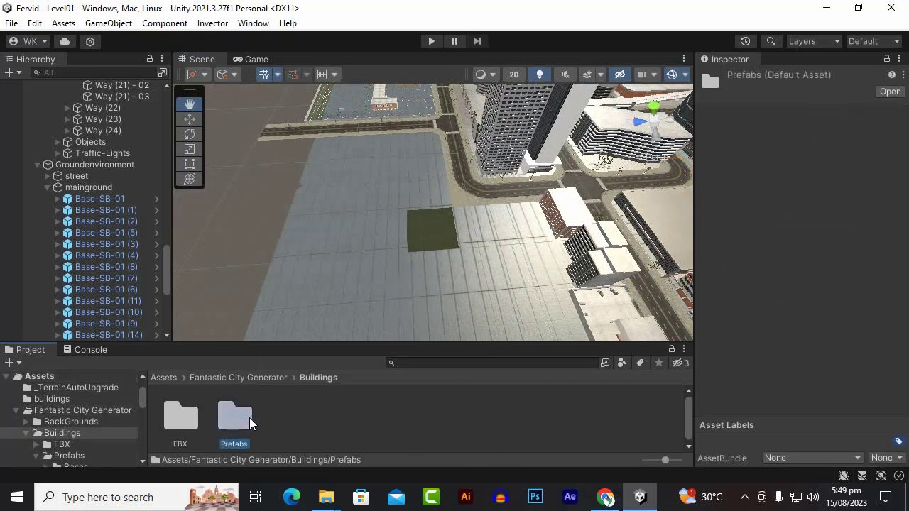
{"action": "double_click", "coordinate": [237, 419]}
{"action": "double_click", "coordinate": [292, 419]}
Place a BB-084 building on the empty ground beside the brick building and set its Y rotation to 90.
{"action": "left_click", "coordinate": [293, 422]}
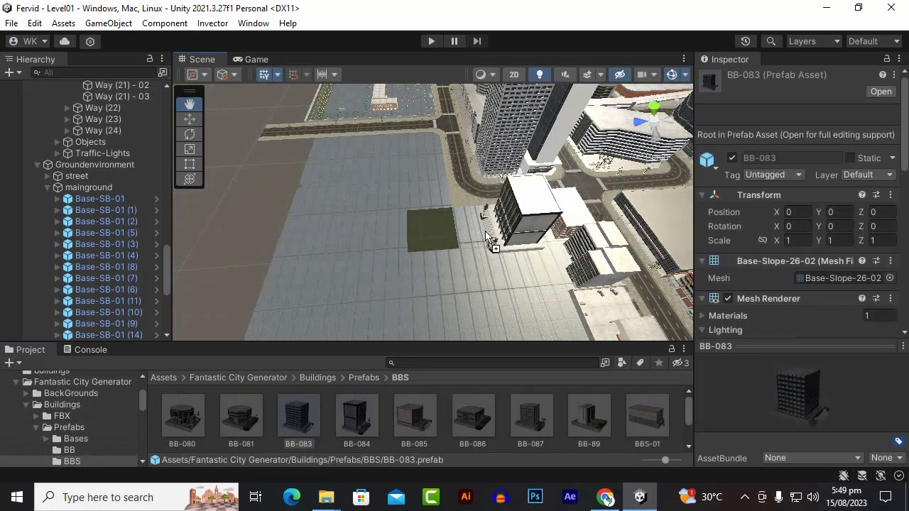
{"action": "left_click_drag", "start_coordinate": [483, 227], "coordinate": [487, 232]}
{"action": "key", "text": "f"}
{"action": "left_click_drag", "start_coordinate": [544, 272], "coordinate": [355, 177], "text": "alt"}
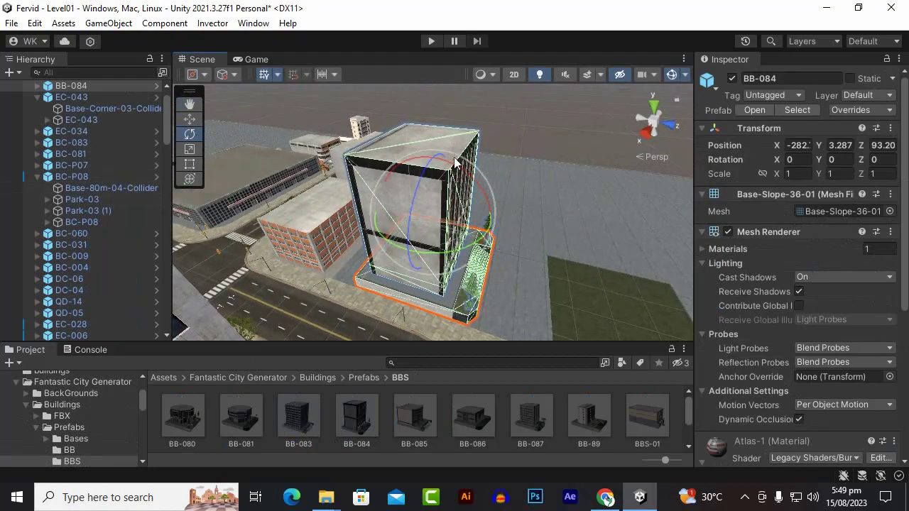
{"action": "type", "text": "90"}
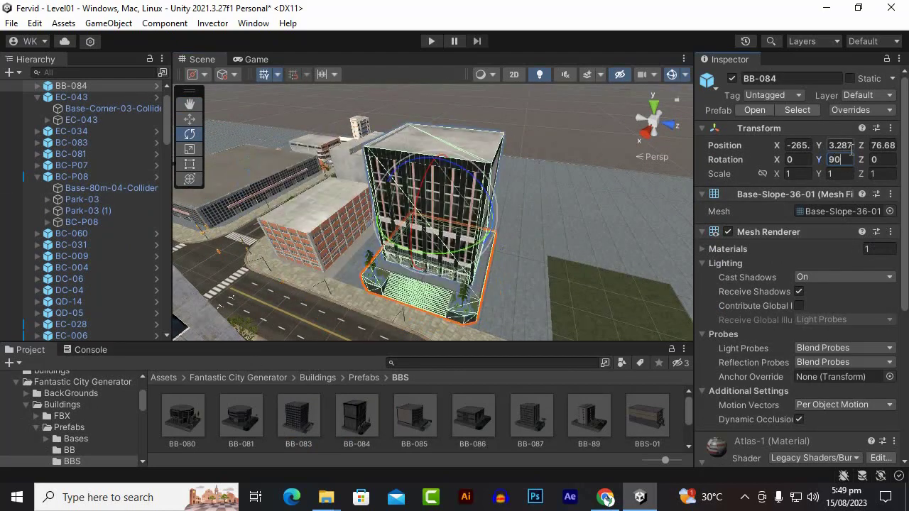
Move BB-084 next to the brick building at about X -265, Z 65, and set its Y position to 0.01.
{"action": "left_click", "coordinate": [622, 217]}
{"action": "left_click", "coordinate": [455, 255]}
{"action": "left_click_drag", "start_coordinate": [455, 255], "coordinate": [623, 217], "text": "alt"}
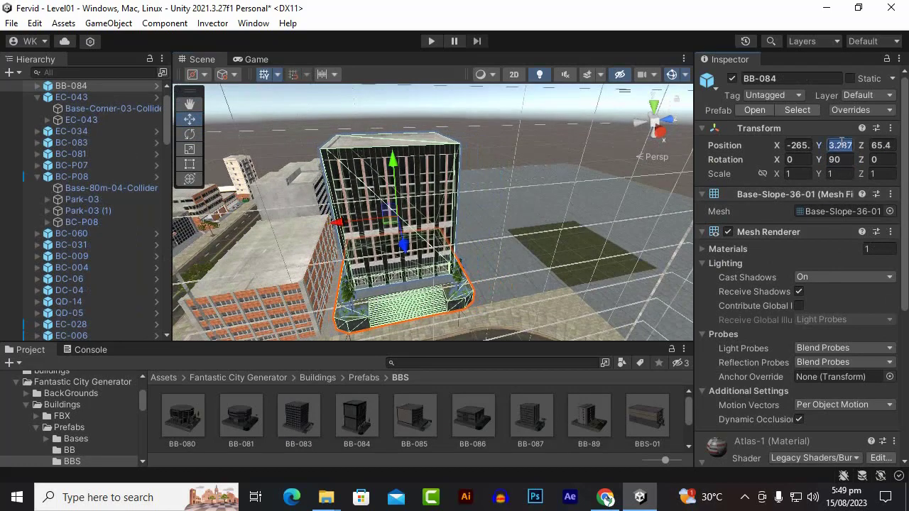
{"action": "left_click_drag", "start_coordinate": [507, 187], "coordinate": [394, 240], "text": "alt"}
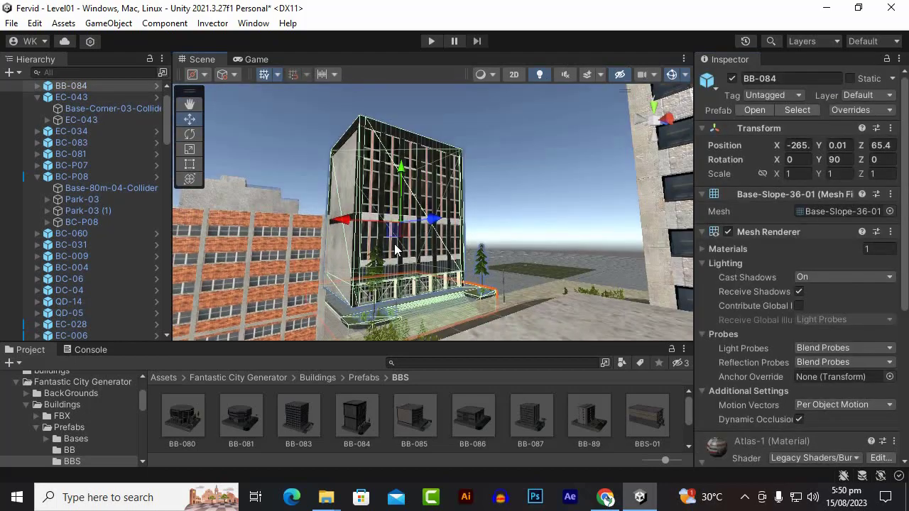
{"action": "key", "text": "f"}
{"action": "scroll", "coordinate": [412, 213], "scroll_direction": "up", "scroll_amount": 5}
{"action": "left_click_drag", "start_coordinate": [431, 165], "coordinate": [497, 353]}
Place a BBS-01 building on the ground beyond BB-084 and set its Y rotation to 90.
{"action": "scroll", "coordinate": [502, 298], "scroll_direction": "down", "scroll_amount": 6}
{"action": "left_click_drag", "start_coordinate": [648, 416], "coordinate": [426, 221]}
{"action": "scroll", "coordinate": [530, 284], "scroll_direction": "up", "scroll_amount": 3}
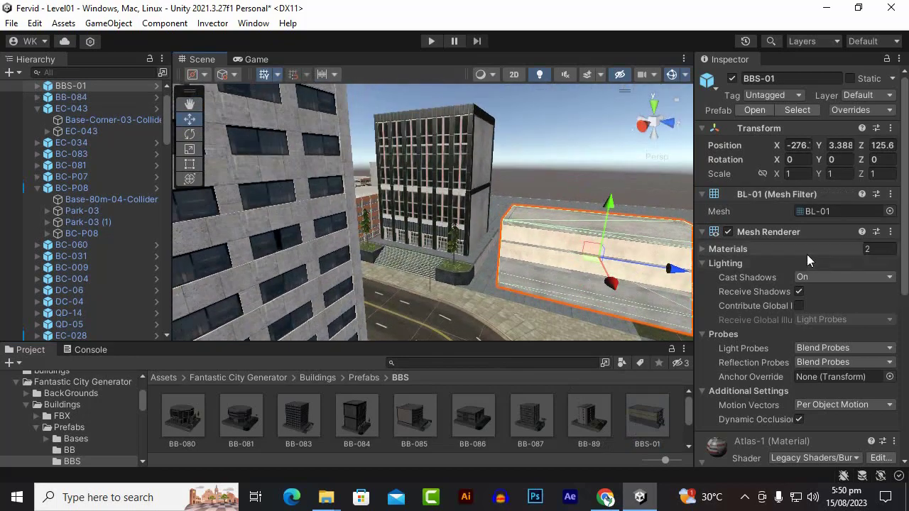
{"action": "left_click", "coordinate": [853, 155]}
{"action": "type", "text": "90"}
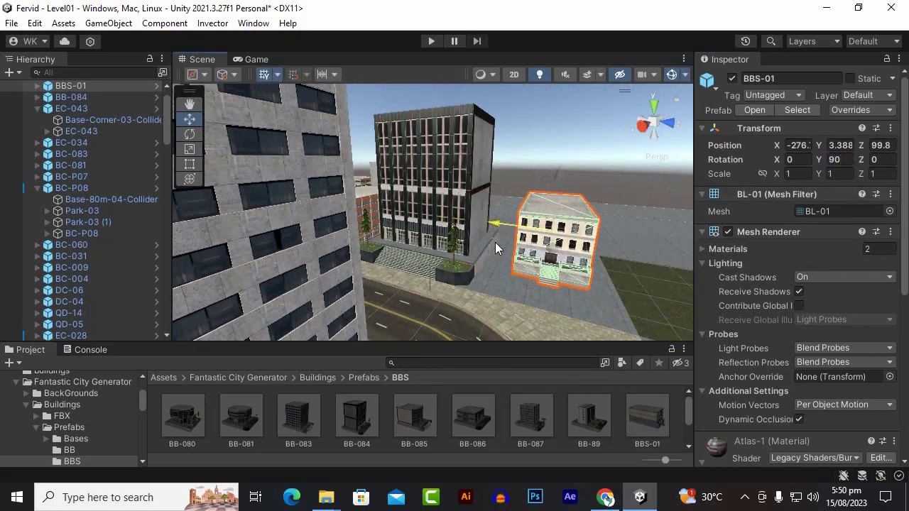
Move BBS-01 up beside BB-084 at about X -267, Z 93, with Y position 3.
{"action": "left_click_drag", "start_coordinate": [475, 250], "coordinate": [554, 195], "text": "alt"}
{"action": "left_click_drag", "start_coordinate": [553, 195], "coordinate": [414, 185], "text": "alt"}
{"action": "left_click_drag", "start_coordinate": [514, 176], "coordinate": [548, 250], "text": "alt"}
{"action": "left_click_drag", "start_coordinate": [491, 235], "coordinate": [480, 233]}
Place a red BBS-04 building beyond BBS-01 near the grass patch and set its Y rotation to 90.
{"action": "scroll", "coordinate": [495, 275], "scroll_direction": "down", "scroll_amount": 1}
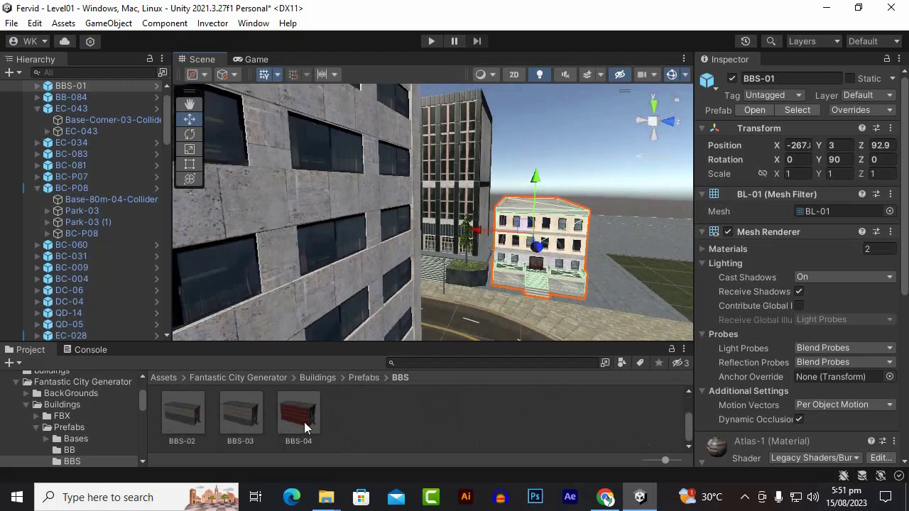
{"action": "left_click_drag", "start_coordinate": [659, 276], "coordinate": [659, 276]}
{"action": "left_click_drag", "start_coordinate": [659, 276], "coordinate": [502, 306], "text": "alt"}
{"action": "scroll", "coordinate": [436, 242], "scroll_direction": "down", "scroll_amount": 2}
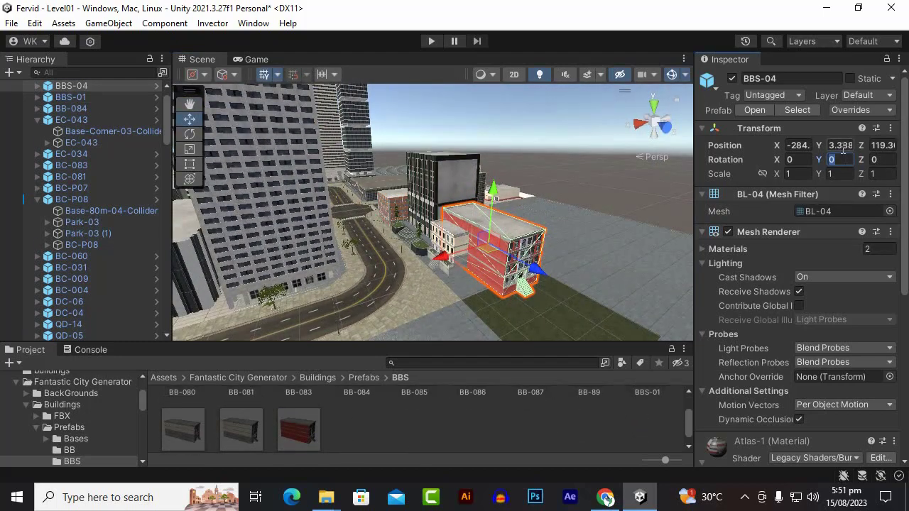
{"action": "scroll", "coordinate": [494, 287], "scroll_direction": "up", "scroll_amount": 2}
{"action": "left_click_drag", "start_coordinate": [481, 307], "coordinate": [583, 274], "text": "alt"}
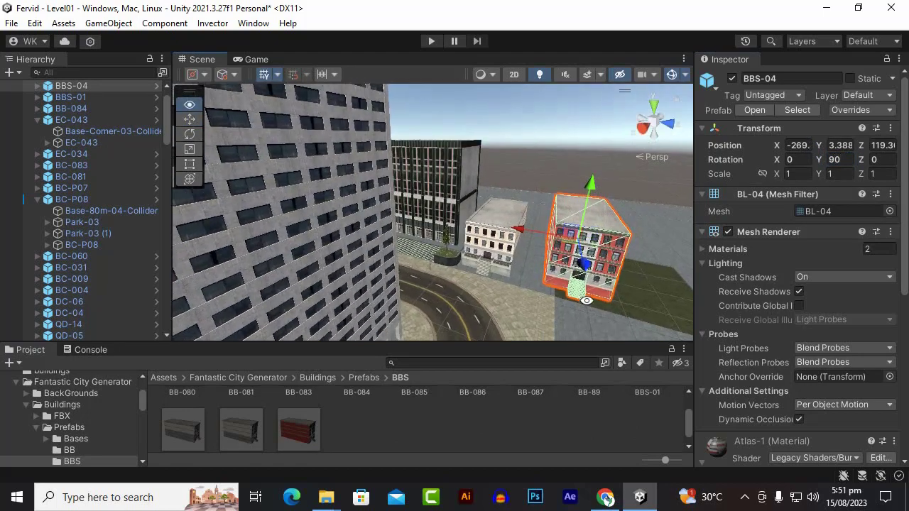
Move BBS-04 against BBS-01 at about X -268, Z 110.5, and set its Y position to 3.1.
{"action": "scroll", "coordinate": [583, 274], "scroll_direction": "up", "scroll_amount": 2}
{"action": "left_click_drag", "start_coordinate": [587, 239], "coordinate": [517, 230]}
{"action": "left_click_drag", "start_coordinate": [517, 230], "coordinate": [534, 257], "text": "alt"}
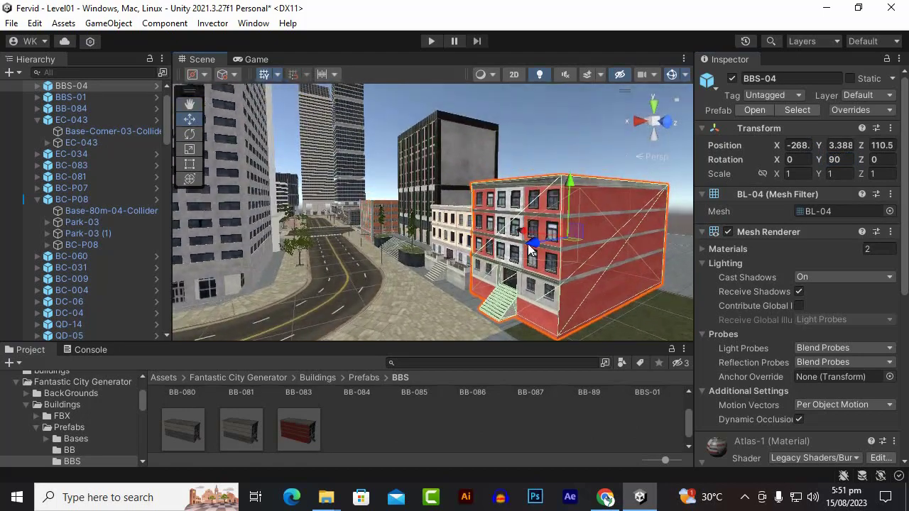
{"action": "left_click_drag", "start_coordinate": [574, 194], "coordinate": [573, 186]}
{"action": "left_click_drag", "start_coordinate": [605, 249], "coordinate": [405, 351], "text": "alt"}
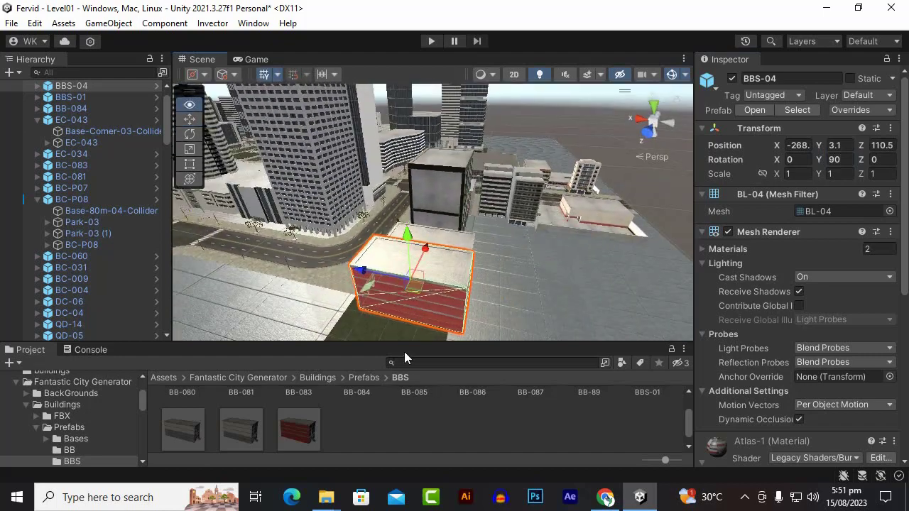
Place a QD-03 building from the BK prefabs near the road bend, at about X -227, Z 109.5.
{"action": "scroll", "coordinate": [604, 253], "scroll_direction": "down", "scroll_amount": 4}
{"action": "left_click_drag", "start_coordinate": [604, 253], "coordinate": [562, 298], "text": "alt"}
{"action": "scroll", "coordinate": [562, 299], "scroll_direction": "up", "scroll_amount": 2}
{"action": "scroll", "coordinate": [383, 404], "scroll_direction": "up", "scroll_amount": 1}
{"action": "left_click", "coordinate": [363, 378]}
{"action": "left_click", "coordinate": [358, 416]}
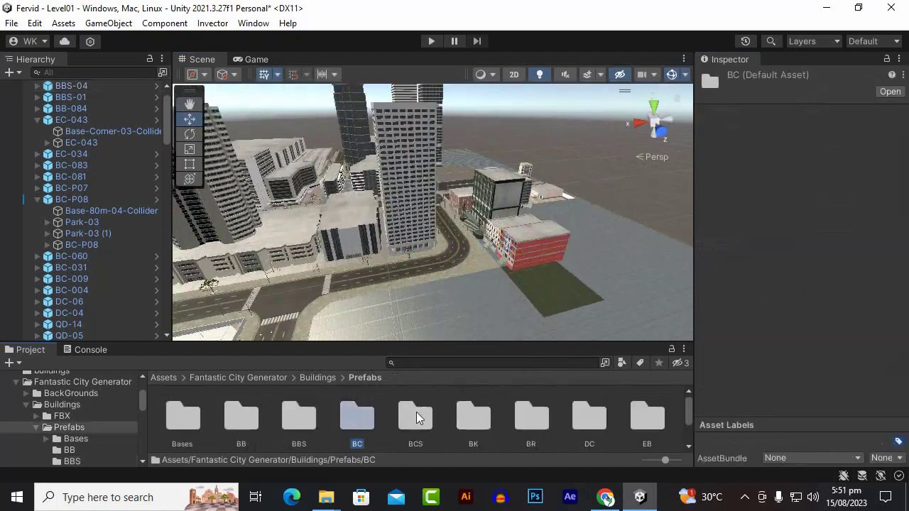
{"action": "left_click", "coordinate": [417, 418]}
{"action": "double_click", "coordinate": [462, 423]}
{"action": "left_click_drag", "start_coordinate": [426, 254], "coordinate": [554, 253]}
{"action": "scroll", "coordinate": [554, 254], "scroll_direction": "up", "scroll_amount": 2}
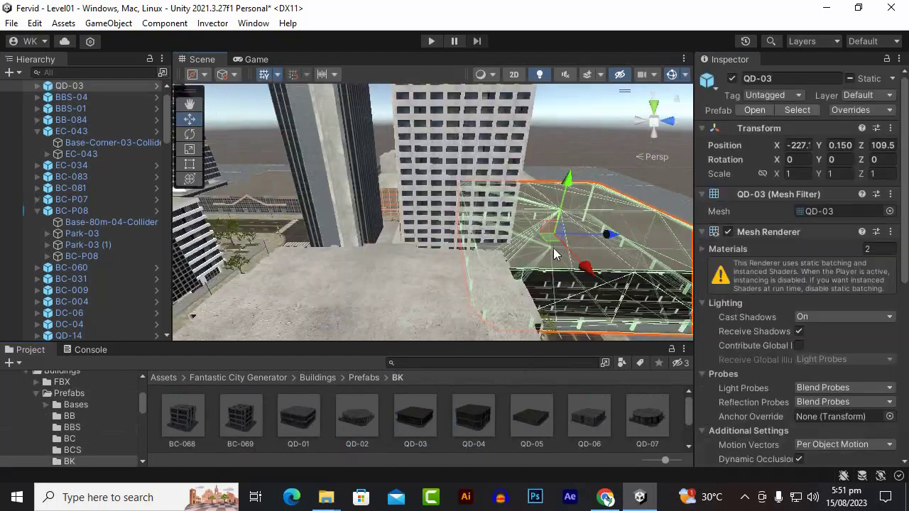
Move QD-03 onto the empty corner block at about X -197, Z 149.5, and set its Y position to 0.1.
{"action": "left_click_drag", "start_coordinate": [620, 246], "coordinate": [690, 253]}
{"action": "left_click_drag", "start_coordinate": [625, 248], "coordinate": [524, 198], "text": "alt"}
{"action": "scroll", "coordinate": [524, 197], "scroll_direction": "down", "scroll_amount": 3}
{"action": "left_click_drag", "start_coordinate": [554, 263], "coordinate": [593, 295], "text": "alt"}
{"action": "left_click_drag", "start_coordinate": [593, 294], "coordinate": [483, 277], "text": "alt"}
{"action": "left_click_drag", "start_coordinate": [635, 325], "coordinate": [670, 334]}
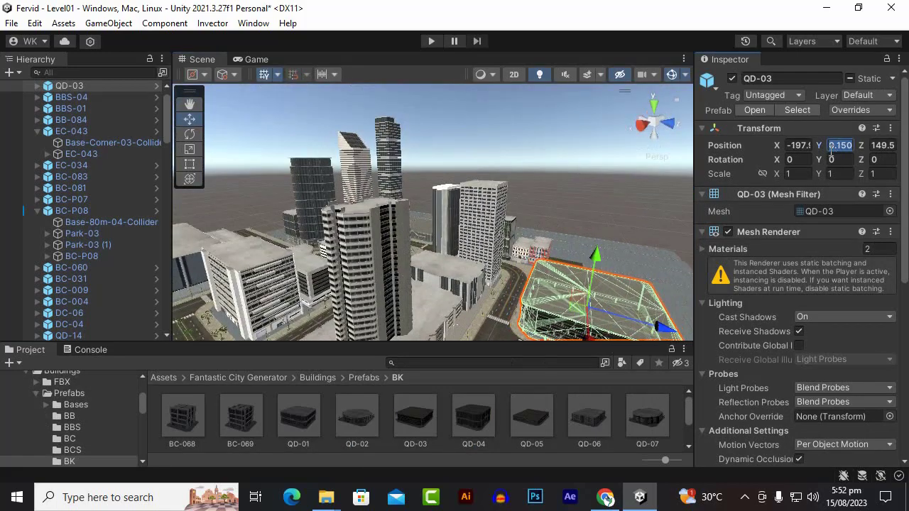
{"action": "scroll", "coordinate": [426, 229], "scroll_direction": "down", "scroll_amount": 3}
{"action": "left_click_drag", "start_coordinate": [463, 273], "coordinate": [521, 349], "text": "alt"}
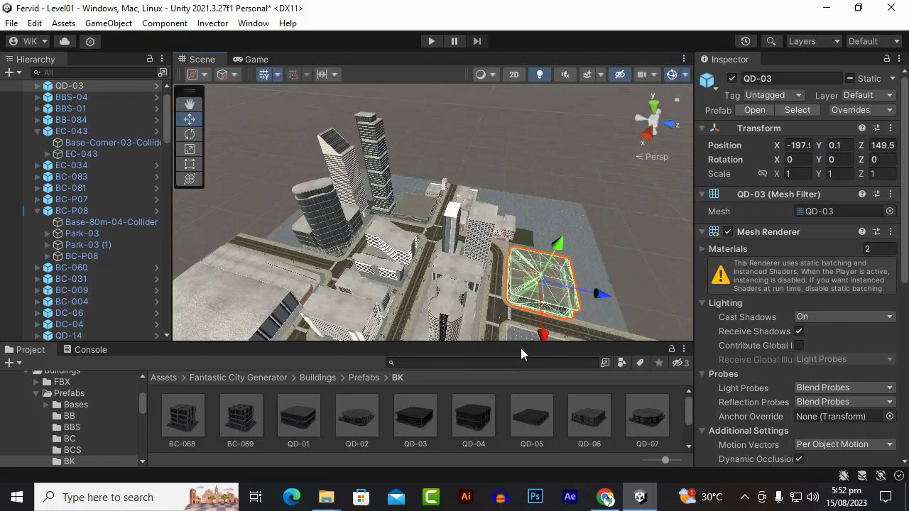
Nudge QD-03 along Z to about 149.1 and check its edges against the surrounding sidewalks.
{"action": "key", "text": "f"}
{"action": "left_click_drag", "start_coordinate": [503, 283], "coordinate": [412, 111], "text": "alt"}
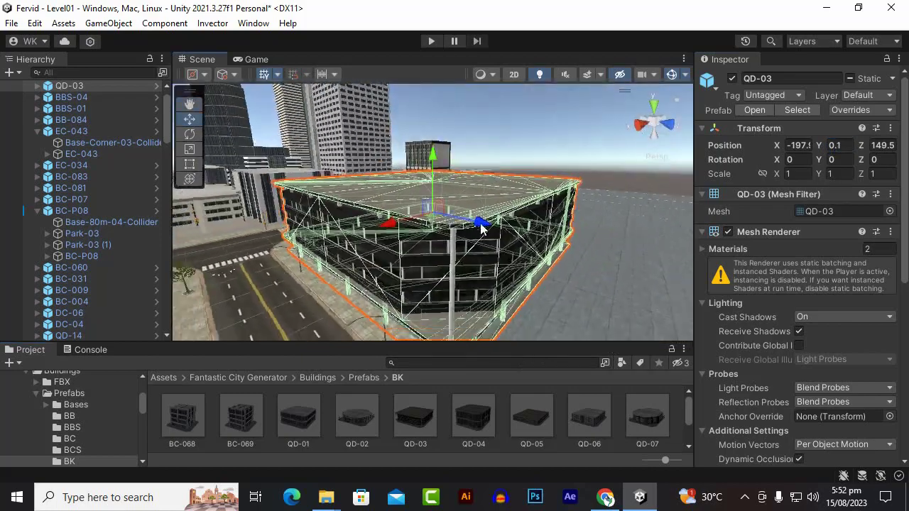
{"action": "left_click_drag", "start_coordinate": [478, 223], "coordinate": [770, 219], "text": "alt"}
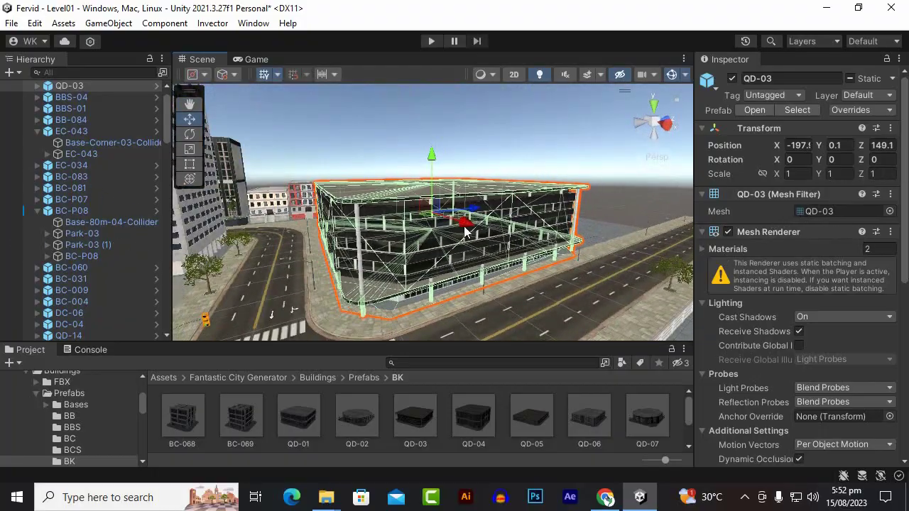
{"action": "left_click_drag", "start_coordinate": [454, 245], "coordinate": [490, 277], "text": "alt"}
{"action": "left_click_drag", "start_coordinate": [441, 213], "coordinate": [534, 171], "text": "alt"}
Try fitting a QD-04 building into the gap between the red BBS-04 building and QD-03.
{"action": "left_click_drag", "start_coordinate": [473, 417], "coordinate": [384, 158]}
{"action": "left_click_drag", "start_coordinate": [398, 177], "coordinate": [487, 180], "text": "alt"}
{"action": "scroll", "coordinate": [487, 181], "scroll_direction": "up", "scroll_amount": 3}
{"action": "middle_click_drag", "start_coordinate": [486, 181], "coordinate": [497, 238]}
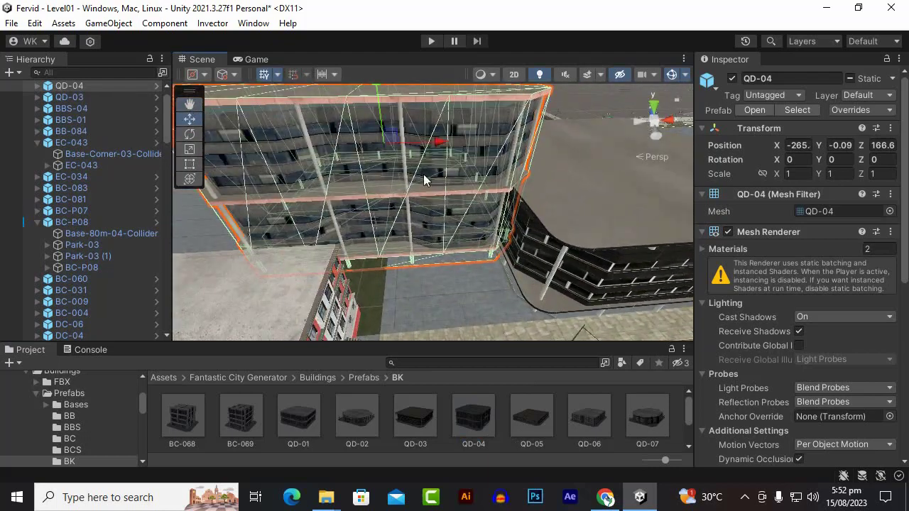
{"action": "left_click_drag", "start_coordinate": [439, 141], "coordinate": [408, 142]}
{"action": "left_click_drag", "start_coordinate": [426, 160], "coordinate": [358, 163], "text": "alt"}
{"action": "left_click_drag", "start_coordinate": [458, 130], "coordinate": [445, 135]}
{"action": "left_click_drag", "start_coordinate": [461, 192], "coordinate": [559, 201], "text": "alt"}
{"action": "key", "text": "Delete"}
Place a BB-023 building from the BB prefabs between BBS-04 and QD-03, with Y position 0.01.
{"action": "left_click", "coordinate": [361, 377]}
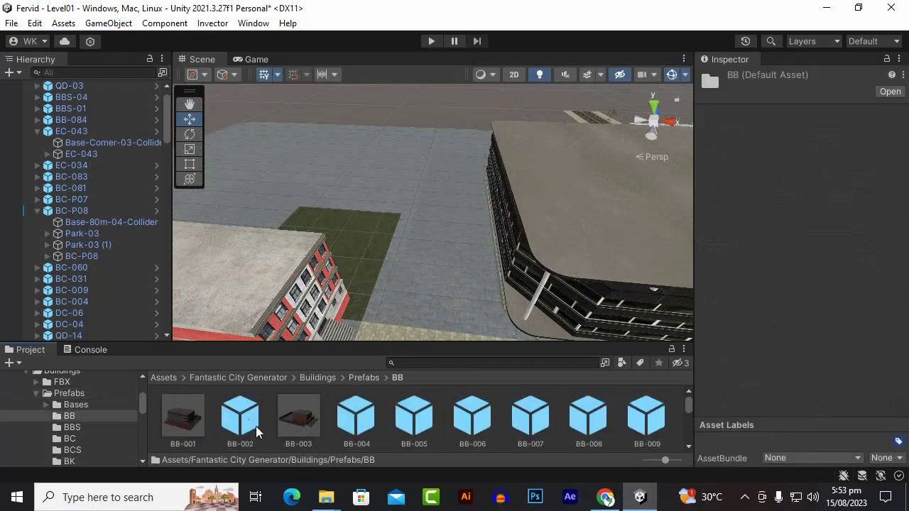
{"action": "left_click_drag", "start_coordinate": [415, 423], "coordinate": [442, 210]}
{"action": "left_click", "coordinate": [842, 144]}
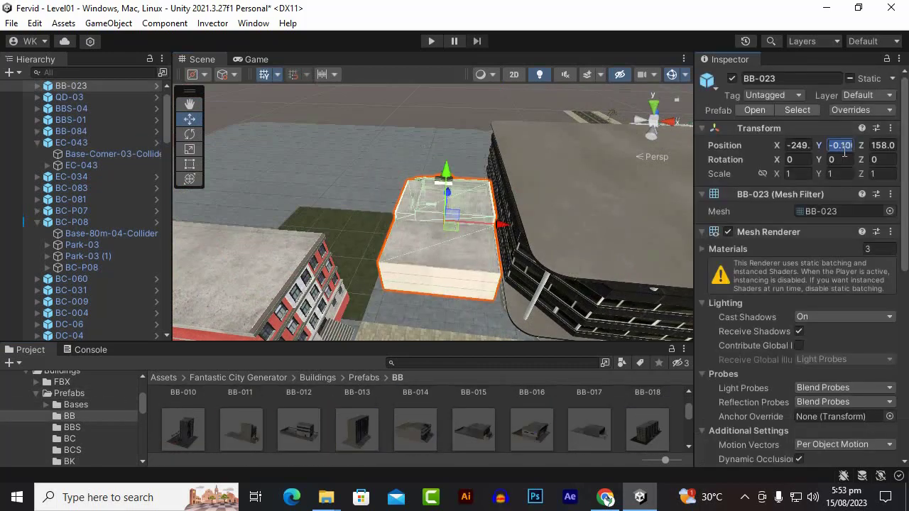
{"action": "type", "text": "0.01"}
{"action": "key", "text": "Return"}
Turn BB-023 to a Y rotation of 180 facing the road and scale it uniformly to about 1.19.
{"action": "left_click_drag", "start_coordinate": [377, 211], "coordinate": [512, 305], "text": "alt"}
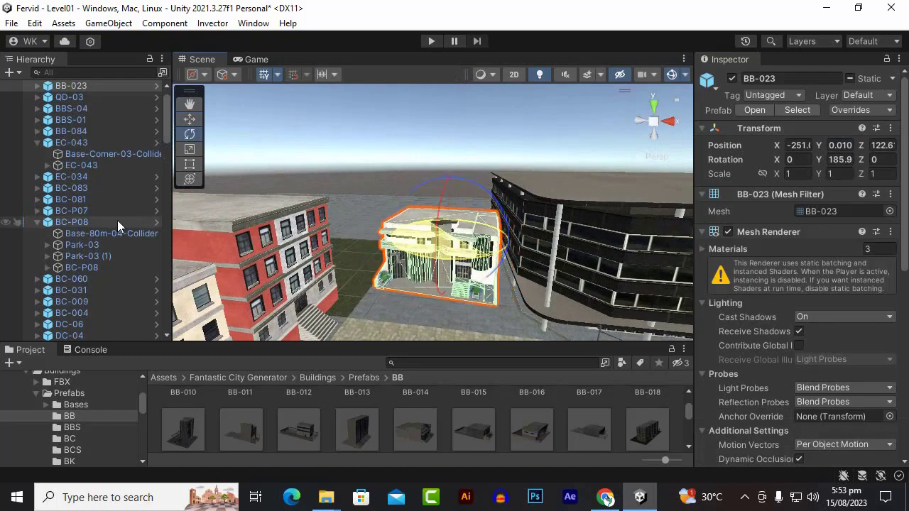
{"action": "right_click", "coordinate": [277, 191]}
{"action": "key", "text": "w"}
{"action": "scroll", "coordinate": [433, 234], "scroll_direction": "up", "scroll_amount": 3}
{"action": "left_click_drag", "start_coordinate": [440, 234], "coordinate": [378, 241], "text": "alt"}
{"action": "scroll", "coordinate": [462, 263], "scroll_direction": "down", "scroll_amount": 3}
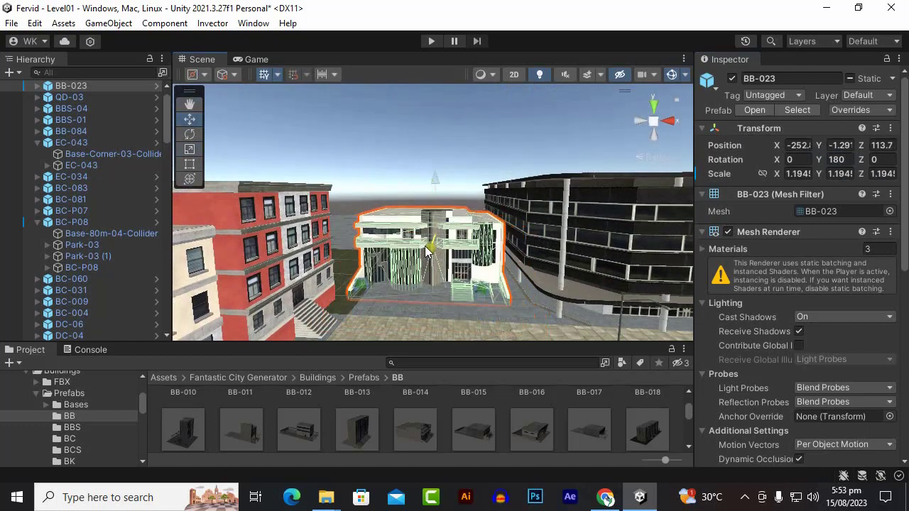
Set BB-023's Y position to 0 and align it with its neighbours at about X -252, Z 114.
{"action": "scroll", "coordinate": [466, 310], "scroll_direction": "up", "scroll_amount": 3}
{"action": "left_click_drag", "start_coordinate": [438, 190], "coordinate": [438, 174]}
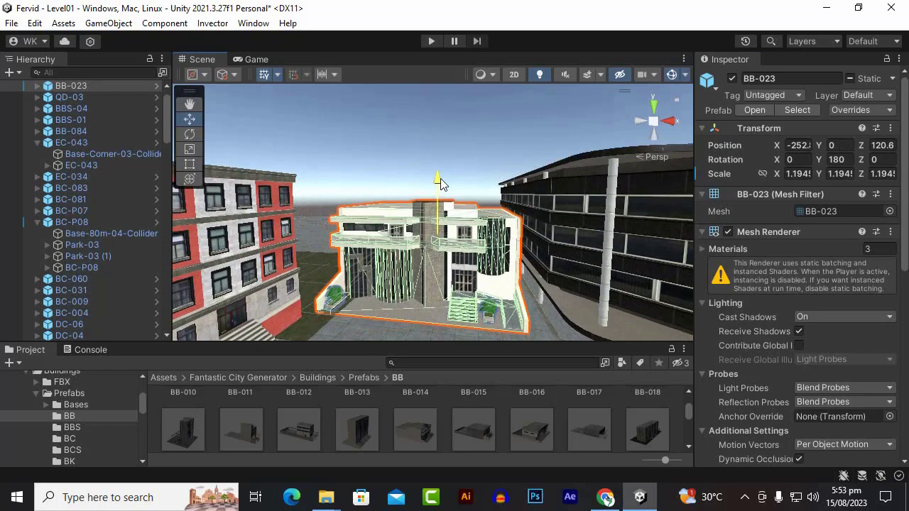
{"action": "scroll", "coordinate": [441, 183], "scroll_direction": "down", "scroll_amount": 3}
{"action": "left_click_drag", "start_coordinate": [446, 250], "coordinate": [442, 232], "text": "alt"}
Return to the Prefabs folder and bring its EC, MB and SB building categories into view.
{"action": "left_click_drag", "start_coordinate": [461, 324], "coordinate": [480, 331], "text": "alt"}
{"action": "left_click", "coordinate": [364, 378]}
{"action": "scroll", "coordinate": [397, 284], "scroll_direction": "down", "scroll_amount": 6}
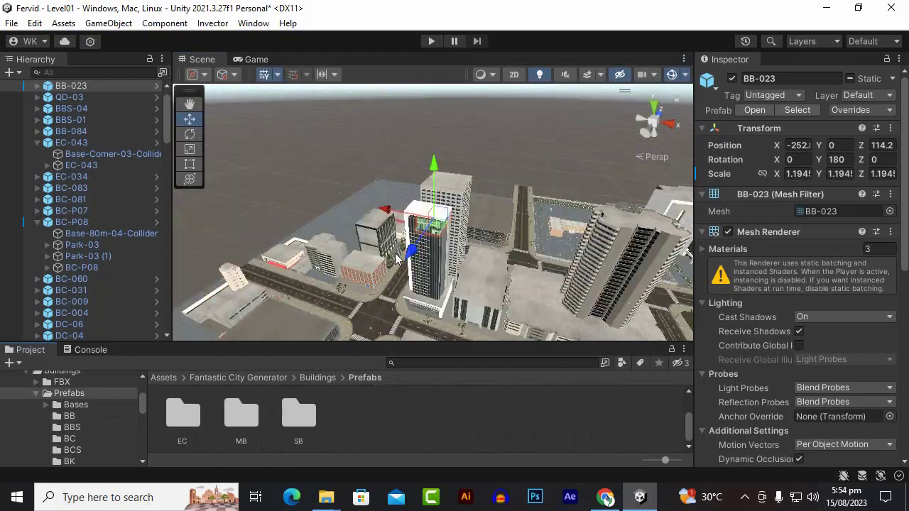